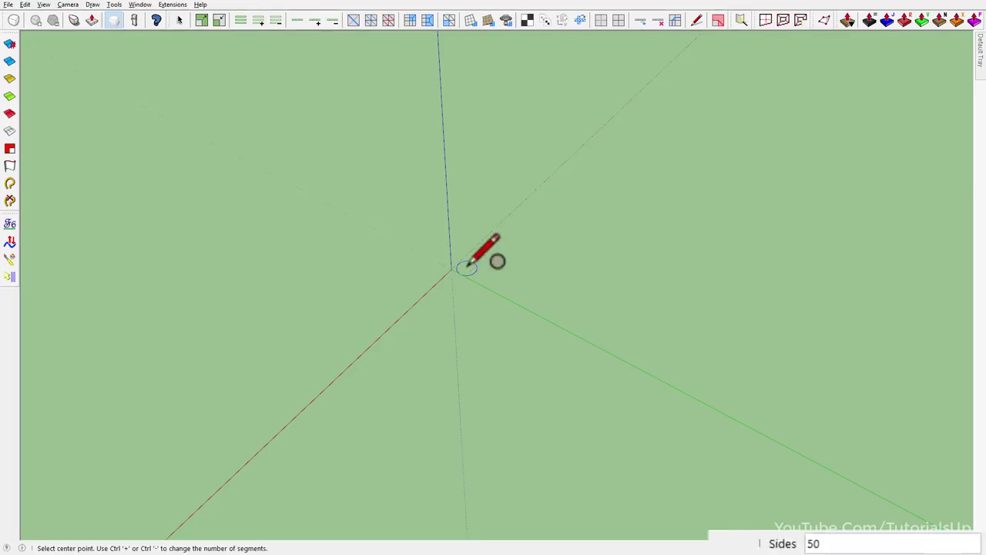
Draw a five-sided polygon centred at the origin and move it into place.
{"action": "left_click", "coordinate": [451, 269]}
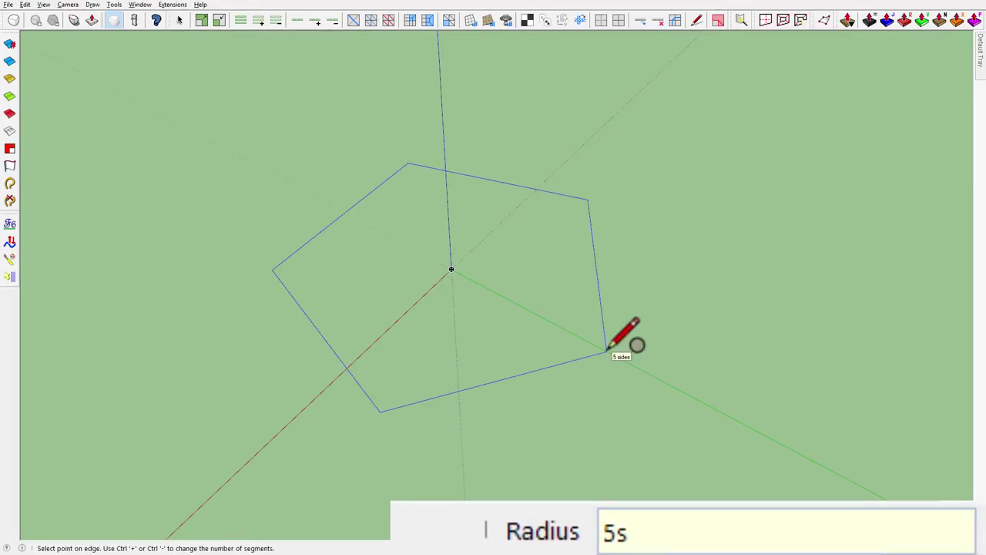
{"action": "left_click", "coordinate": [630, 361]}
{"action": "scroll", "coordinate": [480, 276], "scroll_direction": "down", "scroll_amount": 3}
{"action": "key", "text": "space"}
{"action": "left_click", "coordinate": [480, 276]}
{"action": "key", "text": "m"}
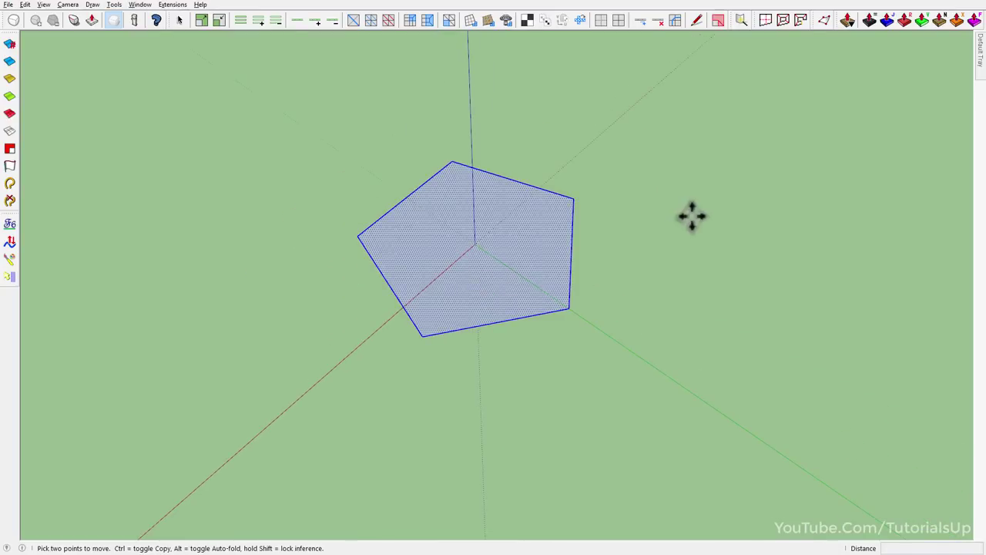
{"action": "left_click", "coordinate": [692, 217]}
{"action": "key", "text": "space"}
{"action": "left_click", "coordinate": [536, 394]}
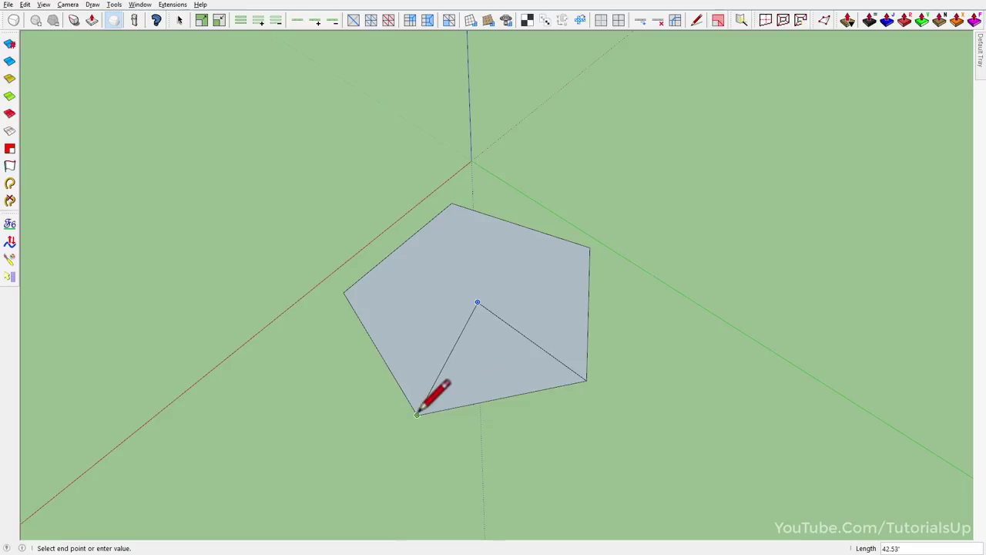
Erase edges to leave a triangle, then offset a smaller triangle inside it.
{"action": "mouse_move", "coordinate": [613, 342]}
{"action": "middle_mouse_down"}
{"action": "mouse_move", "coordinate": [496, 356]}
{"action": "mouse_move", "coordinate": [418, 346]}
{"action": "middle_mouse_up"}
{"action": "key", "text": "space"}
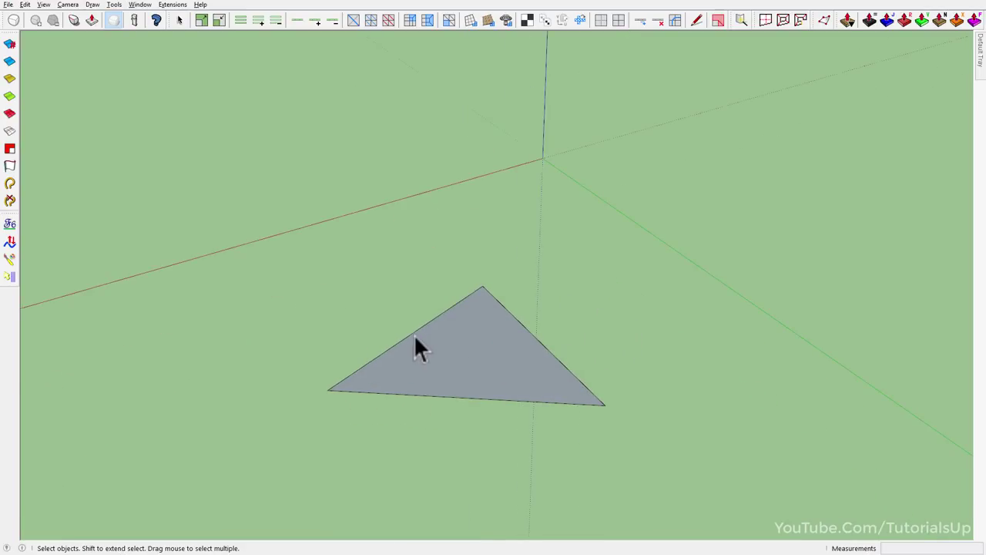
{"action": "left_click", "coordinate": [413, 333]}
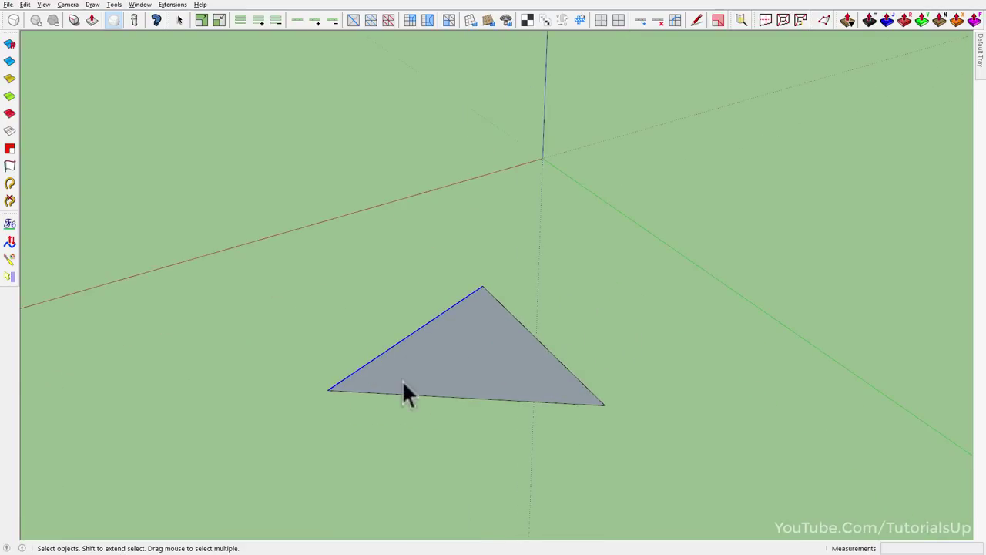
{"action": "left_click", "coordinate": [555, 402]}
{"action": "left_click", "coordinate": [534, 377]}
{"action": "mouse_move", "coordinate": [535, 378]}
{"action": "middle_mouse_down"}
{"action": "mouse_move", "coordinate": [411, 378]}
{"action": "mouse_move", "coordinate": [428, 354]}
{"action": "middle_mouse_up"}
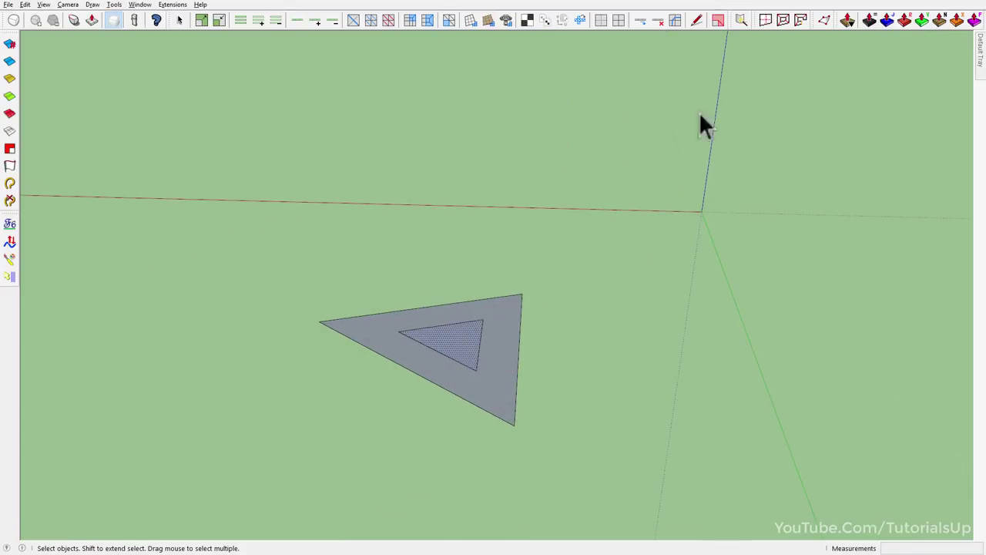
Pull the inner triangle's vertices down into a pointed wedge and explode its curves.
{"action": "left_click", "coordinate": [824, 21]}
{"action": "middle_click_drag", "start_coordinate": [652, 238], "coordinate": [442, 278]}
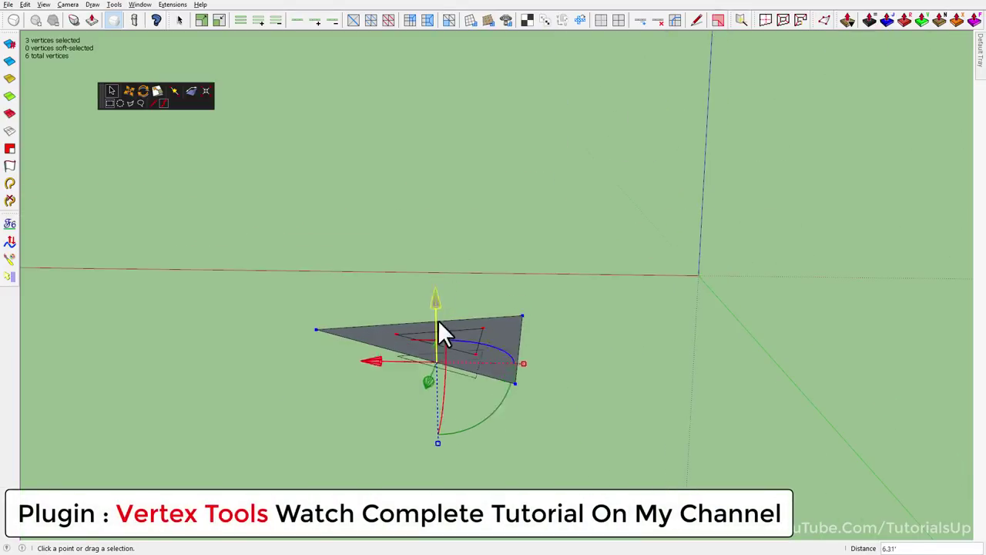
{"action": "left_click_drag", "start_coordinate": [439, 355], "coordinate": [455, 381]}
{"action": "mouse_move", "coordinate": [437, 363]}
{"action": "middle_mouse_down"}
{"action": "mouse_move", "coordinate": [286, 154]}
{"action": "mouse_move", "coordinate": [444, 318]}
{"action": "middle_mouse_up"}
{"action": "key", "text": "space"}
{"action": "triple_click", "coordinate": [460, 354]}
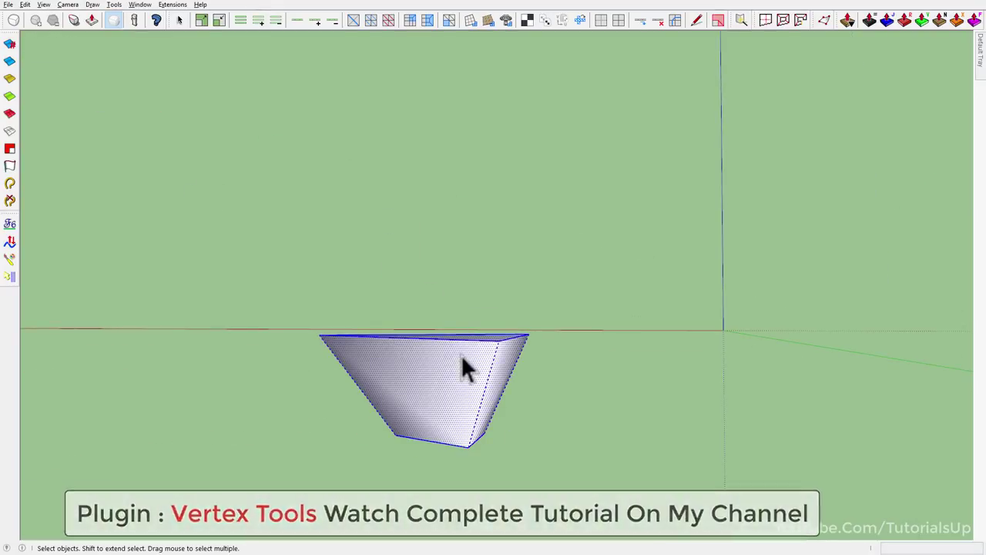
{"action": "middle_click_drag", "start_coordinate": [461, 355], "coordinate": [135, 255]}
{"action": "left_click", "coordinate": [15, 115]}
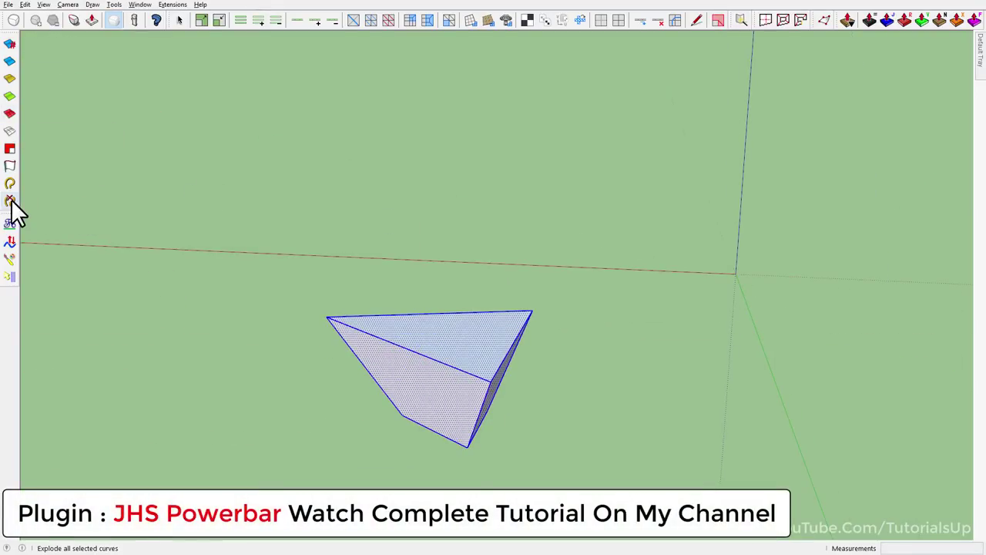
{"action": "left_click", "coordinate": [10, 202]}
Rotate-copy the wedge 72° around its corner as a 4x array.
{"action": "left_click", "coordinate": [478, 390]}
{"action": "mouse_move", "coordinate": [478, 390]}
{"action": "middle_mouse_down"}
{"action": "mouse_move", "coordinate": [308, 310]}
{"action": "mouse_move", "coordinate": [640, 433]}
{"action": "mouse_move", "coordinate": [623, 418]}
{"action": "mouse_move", "coordinate": [418, 460]}
{"action": "middle_mouse_up"}
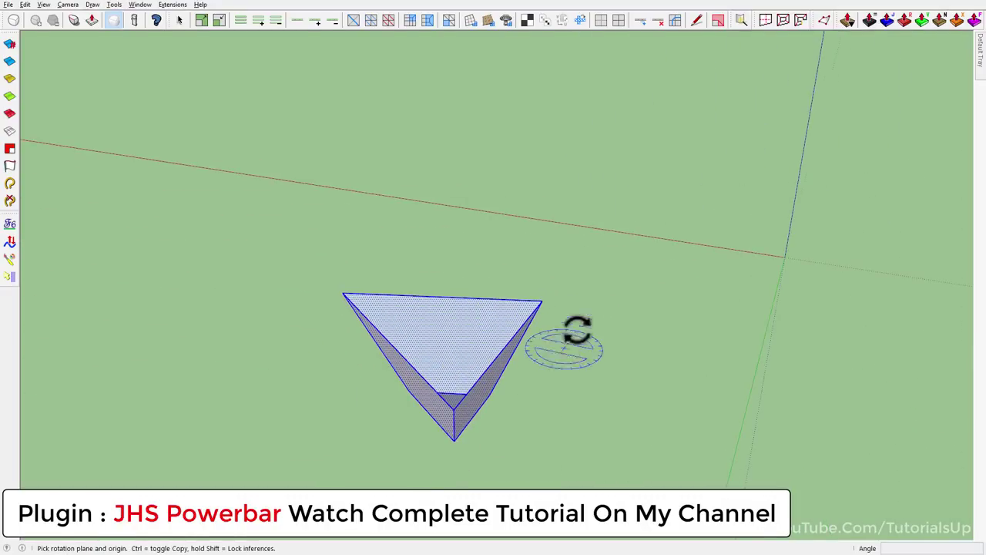
{"action": "left_click", "coordinate": [544, 297]}
{"action": "mouse_move", "coordinate": [543, 298]}
{"action": "middle_mouse_down"}
{"action": "mouse_move", "coordinate": [433, 467]}
{"action": "mouse_move", "coordinate": [423, 439]}
{"action": "middle_mouse_up"}
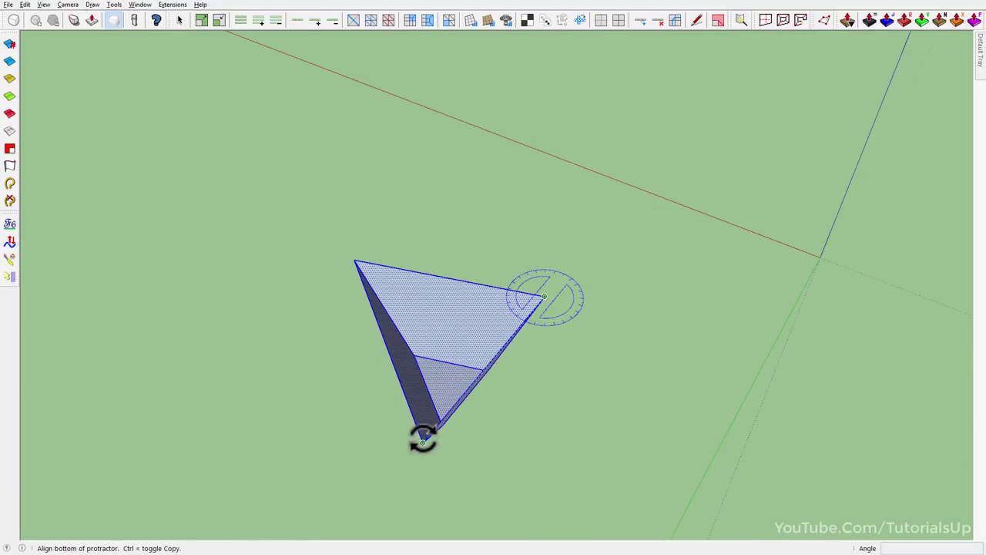
{"action": "left_click", "coordinate": [422, 439]}
{"action": "left_click", "coordinate": [353, 261]}
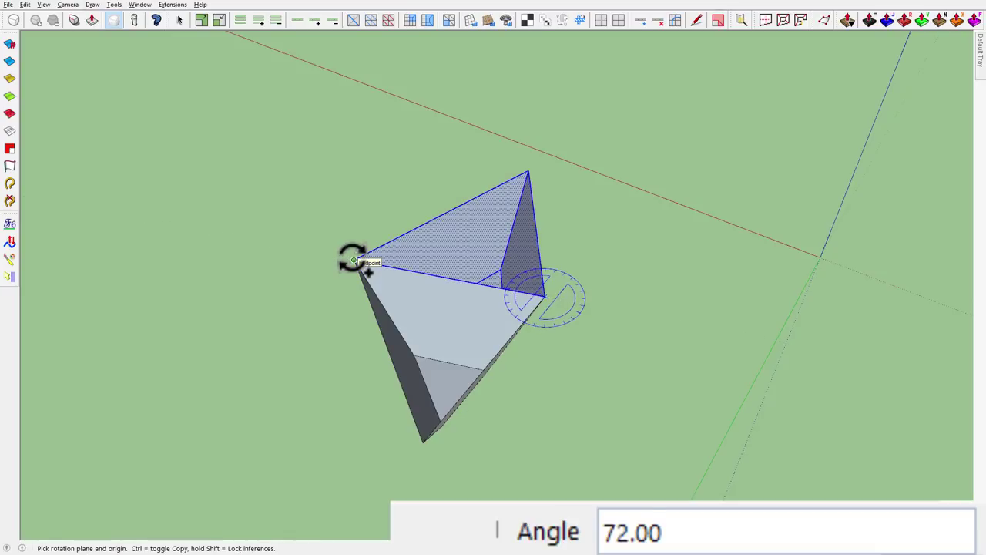
{"action": "type", "text": "4x"}
{"action": "key", "text": "Return"}
{"action": "key", "text": "space"}
{"action": "mouse_move", "coordinate": [352, 257]}
{"action": "middle_mouse_down"}
{"action": "mouse_move", "coordinate": [596, 375]}
{"action": "mouse_move", "coordinate": [876, 385]}
{"action": "middle_mouse_up"}
Select the whole connected five-part shape.
{"action": "left_click", "coordinate": [608, 356]}
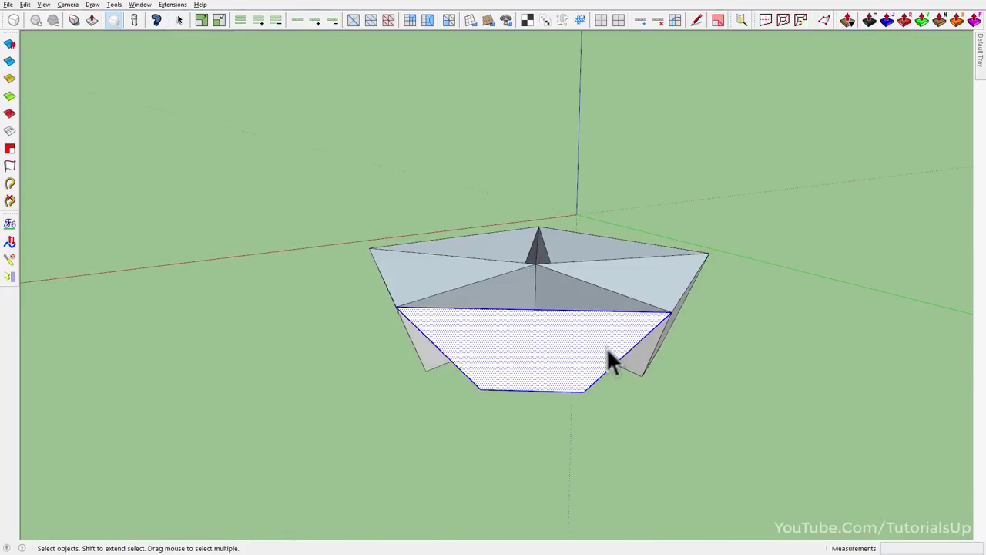
{"action": "double_click", "coordinate": [607, 353]}
{"action": "right_click", "coordinate": [537, 281]}
Group the shape, preview it smoothed with SubD, then return to the control mesh.
{"action": "left_click", "coordinate": [606, 137]}
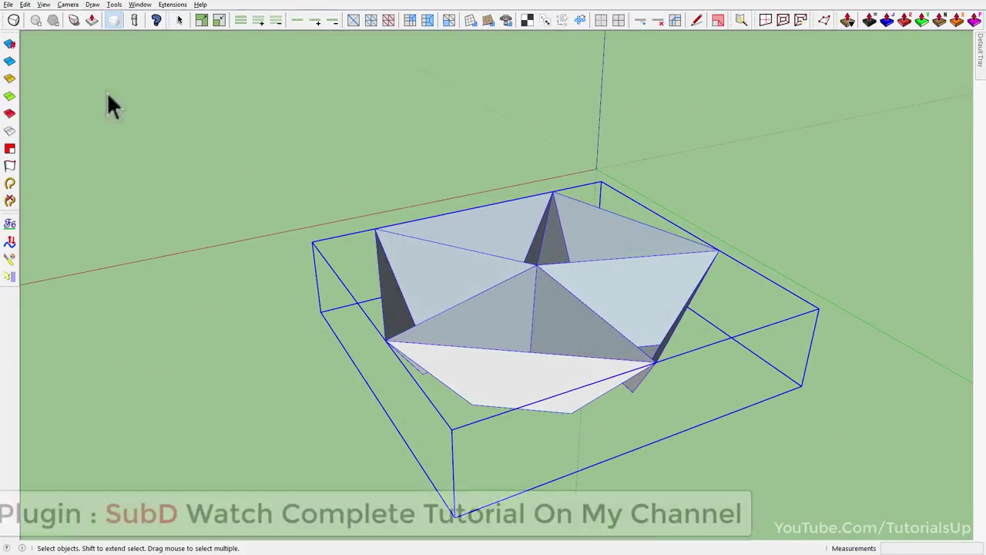
{"action": "left_click", "coordinate": [13, 21]}
{"action": "left_click", "coordinate": [35, 21]}
{"action": "mouse_move", "coordinate": [539, 308]}
{"action": "middle_mouse_down"}
{"action": "mouse_move", "coordinate": [590, 308]}
{"action": "mouse_move", "coordinate": [330, 159]}
{"action": "mouse_move", "coordinate": [381, 143]}
{"action": "mouse_move", "coordinate": [641, 141]}
{"action": "mouse_move", "coordinate": [385, 115]}
{"action": "middle_mouse_up"}
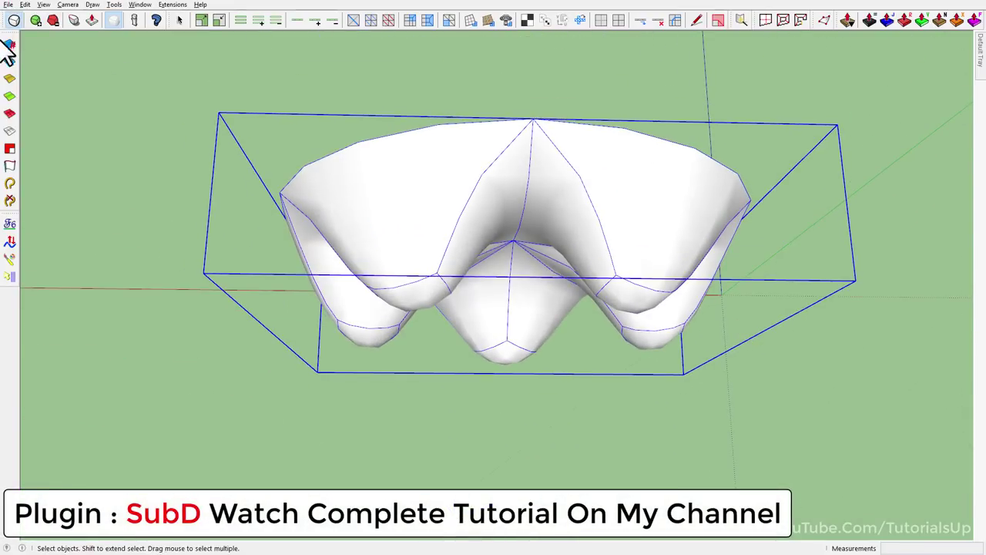
{"action": "left_click", "coordinate": [13, 21]}
{"action": "mouse_move", "coordinate": [302, 106]}
{"action": "middle_mouse_down"}
{"action": "mouse_move", "coordinate": [452, 198]}
{"action": "mouse_move", "coordinate": [431, 131]}
{"action": "mouse_move", "coordinate": [423, 275]}
{"action": "middle_mouse_up"}
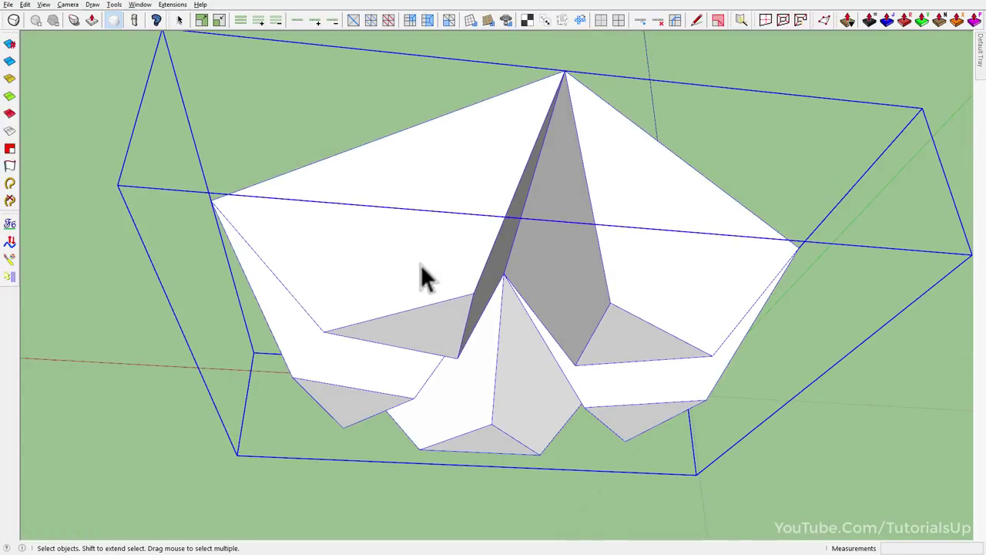
{"action": "scroll", "coordinate": [423, 231], "scroll_direction": "up", "scroll_amount": 3}
Inside the group, draw a dividing edge across an inner face.
{"action": "double_click", "coordinate": [432, 269]}
{"action": "key", "text": "l"}
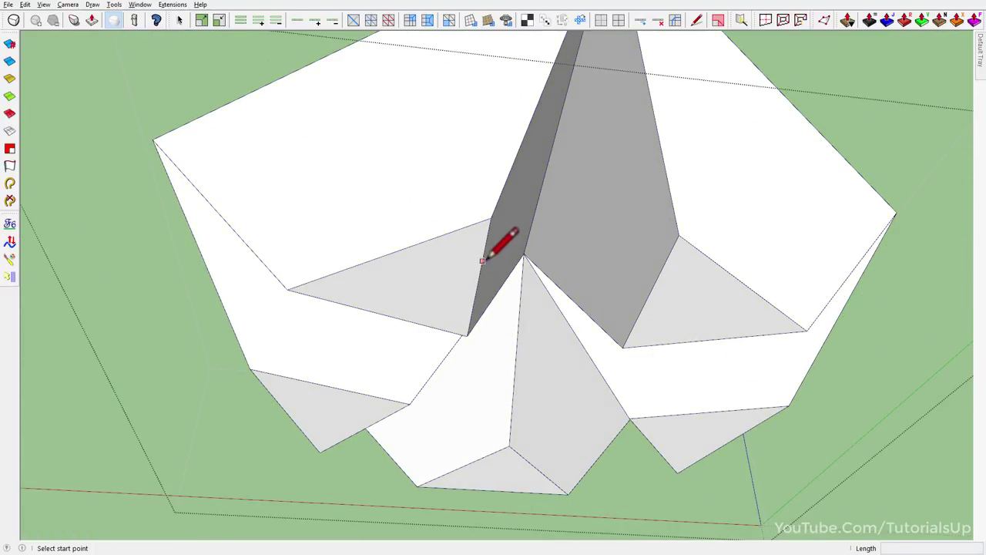
{"action": "left_click", "coordinate": [380, 312]}
{"action": "mouse_move", "coordinate": [381, 313]}
{"action": "middle_mouse_down"}
{"action": "mouse_move", "coordinate": [380, 264]}
{"action": "mouse_move", "coordinate": [391, 266]}
{"action": "middle_mouse_up"}
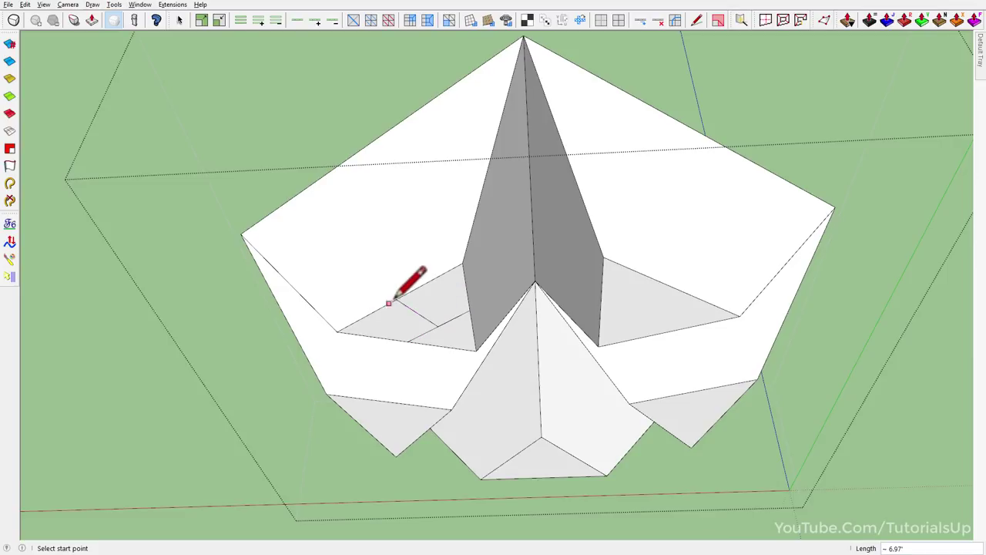
{"action": "left_click", "coordinate": [364, 146]}
{"action": "mouse_move", "coordinate": [364, 146]}
{"action": "middle_mouse_down"}
{"action": "mouse_move", "coordinate": [308, 159]}
{"action": "mouse_move", "coordinate": [359, 209]}
{"action": "middle_mouse_up"}
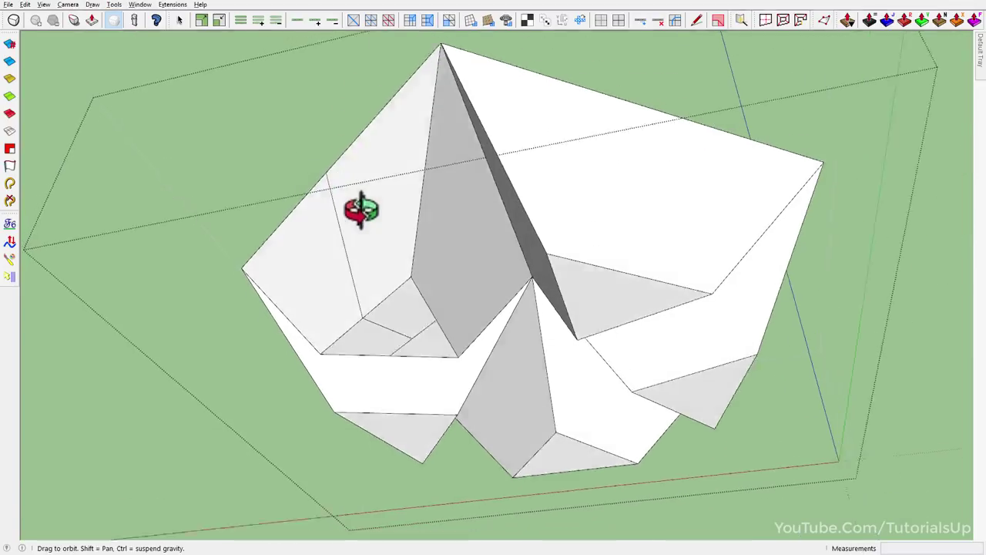
{"action": "scroll", "coordinate": [437, 290], "scroll_direction": "down", "scroll_amount": 3}
{"action": "key", "text": "space"}
Preview the divided mesh smoothed, then switch back to the faceted control cage.
{"action": "left_click", "coordinate": [14, 20]}
{"action": "mouse_move", "coordinate": [452, 286]}
{"action": "middle_mouse_down"}
{"action": "mouse_move", "coordinate": [249, 99]}
{"action": "mouse_move", "coordinate": [308, 408]}
{"action": "mouse_move", "coordinate": [323, 362]}
{"action": "middle_mouse_up"}
{"action": "left_click", "coordinate": [14, 20]}
{"action": "scroll", "coordinate": [444, 327], "scroll_direction": "up", "scroll_amount": 5}
{"action": "mouse_move", "coordinate": [444, 327]}
{"action": "middle_mouse_down"}
{"action": "mouse_move", "coordinate": [341, 222]}
{"action": "mouse_move", "coordinate": [387, 207]}
{"action": "mouse_move", "coordinate": [671, 305]}
{"action": "middle_mouse_up"}
Erase the extra edges to merge the inner facets into one face.
{"action": "key", "text": "e"}
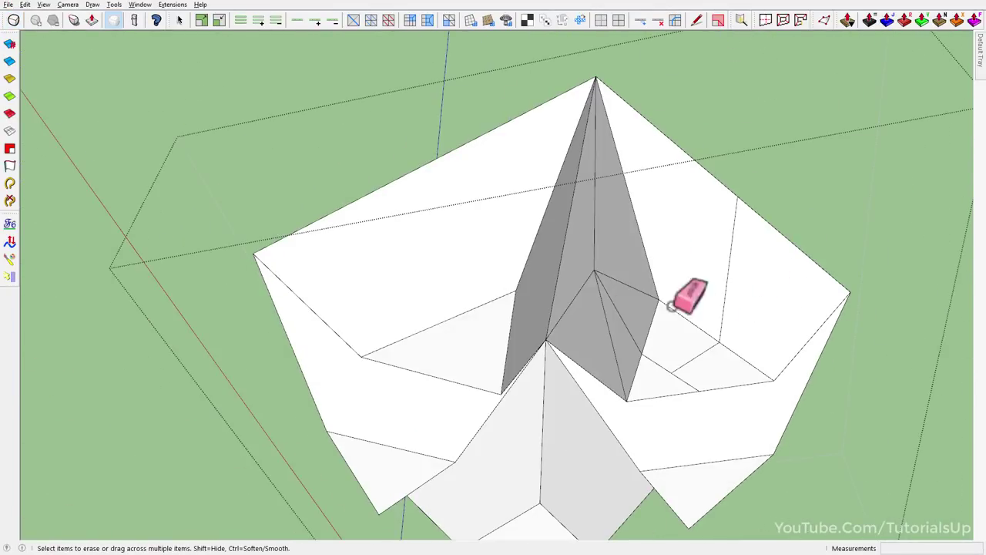
{"action": "left_click_drag", "start_coordinate": [598, 279], "coordinate": [600, 284]}
{"action": "key", "text": "space"}
{"action": "left_click", "coordinate": [617, 300]}
{"action": "triple_click", "coordinate": [624, 327]}
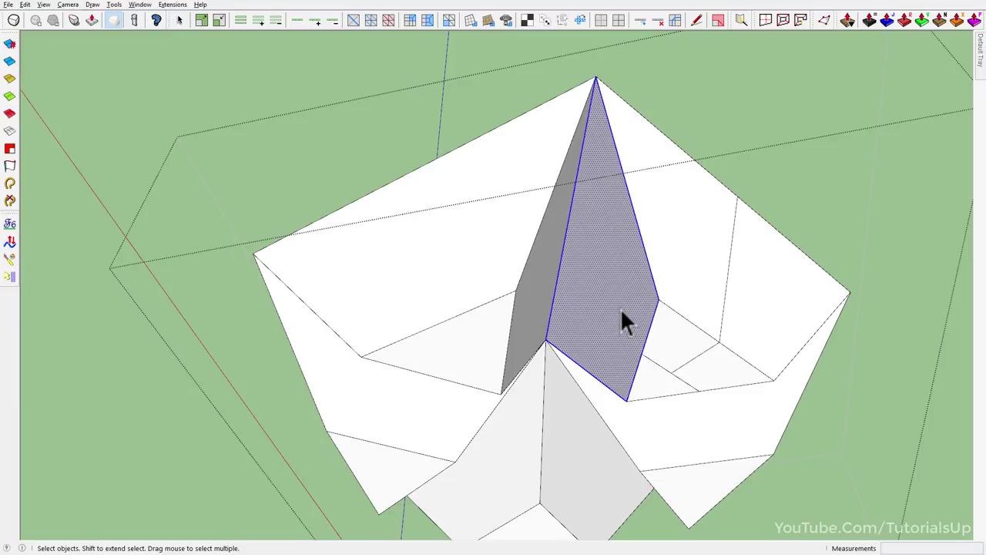
Split the merged face and the neighbouring inner face with new edges to the vertex.
{"action": "key", "text": "l"}
{"action": "left_click", "coordinate": [641, 352]}
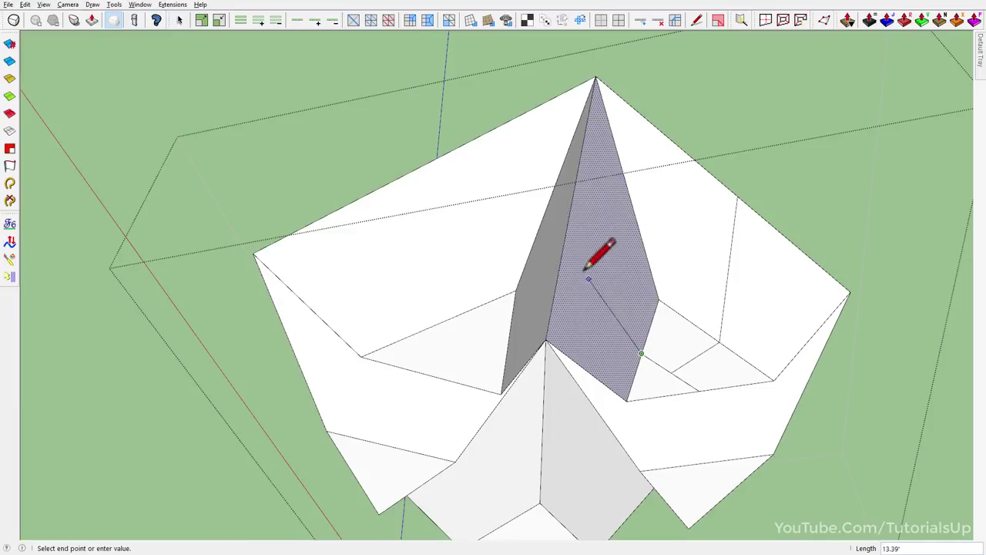
{"action": "left_click", "coordinate": [565, 233]}
{"action": "mouse_move", "coordinate": [586, 208]}
{"action": "middle_mouse_down"}
{"action": "mouse_move", "coordinate": [164, 357]}
{"action": "mouse_move", "coordinate": [447, 258]}
{"action": "mouse_move", "coordinate": [465, 299]}
{"action": "middle_mouse_up"}
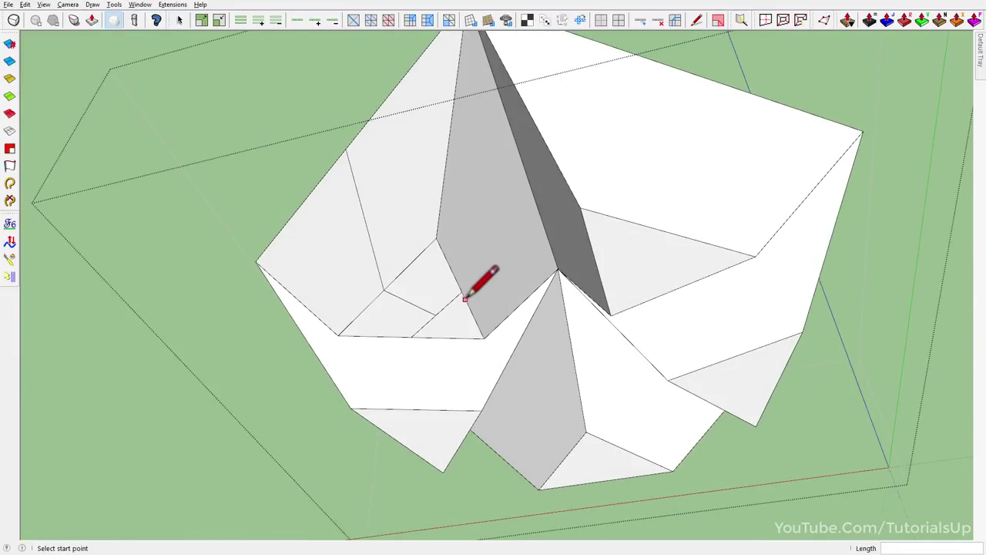
{"action": "key", "text": "space"}
{"action": "left_click", "coordinate": [485, 239]}
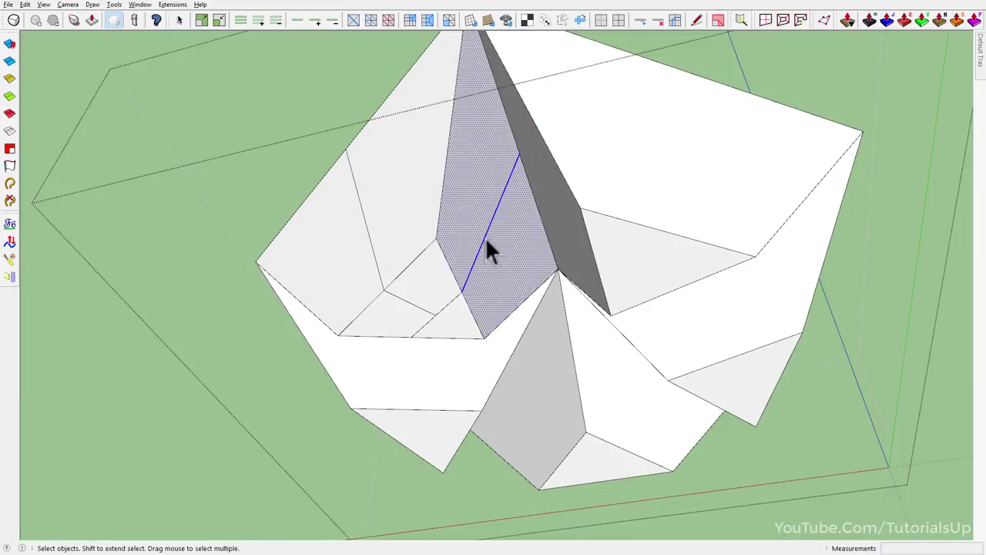
{"action": "triple_click", "coordinate": [485, 239]}
{"action": "mouse_move", "coordinate": [485, 239]}
{"action": "middle_mouse_down"}
{"action": "mouse_move", "coordinate": [454, 528]}
{"action": "mouse_move", "coordinate": [431, 121]}
{"action": "mouse_move", "coordinate": [463, 444]}
{"action": "mouse_move", "coordinate": [483, 310]}
{"action": "mouse_move", "coordinate": [577, 353]}
{"action": "middle_mouse_up"}
Show the smoothed mesh, open it for editing and select the triangle's edges.
{"action": "left_click", "coordinate": [14, 20]}
{"action": "mouse_move", "coordinate": [463, 192]}
{"action": "middle_mouse_down"}
{"action": "mouse_move", "coordinate": [434, 165]}
{"action": "mouse_move", "coordinate": [403, 229]}
{"action": "mouse_move", "coordinate": [614, 242]}
{"action": "mouse_move", "coordinate": [845, 183]}
{"action": "mouse_move", "coordinate": [198, 229]}
{"action": "middle_mouse_up"}
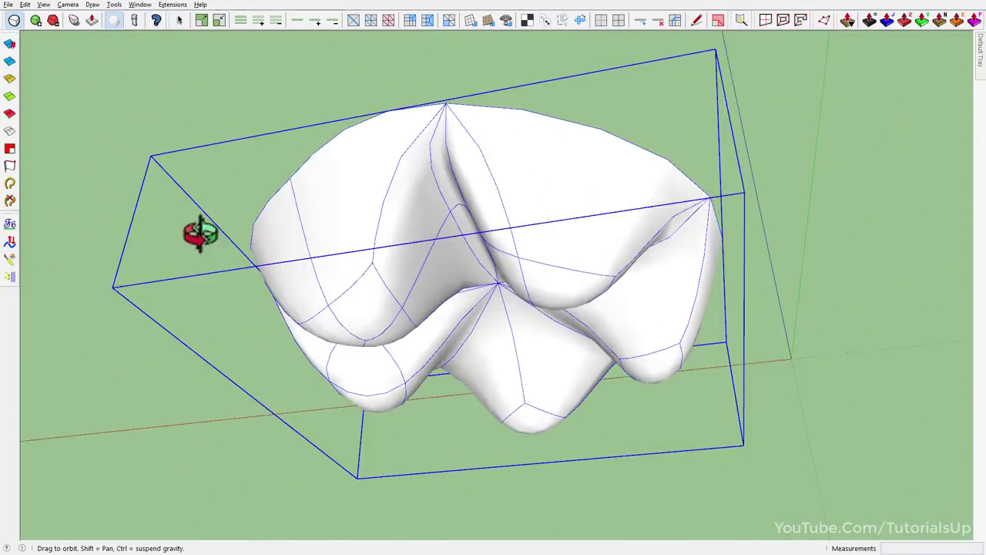
{"action": "double_click", "coordinate": [373, 310]}
{"action": "mouse_move", "coordinate": [391, 303]}
{"action": "middle_mouse_down"}
{"action": "mouse_move", "coordinate": [378, 242]}
{"action": "mouse_move", "coordinate": [433, 227]}
{"action": "mouse_move", "coordinate": [409, 126]}
{"action": "mouse_move", "coordinate": [454, 337]}
{"action": "mouse_move", "coordinate": [376, 171]}
{"action": "middle_mouse_up"}
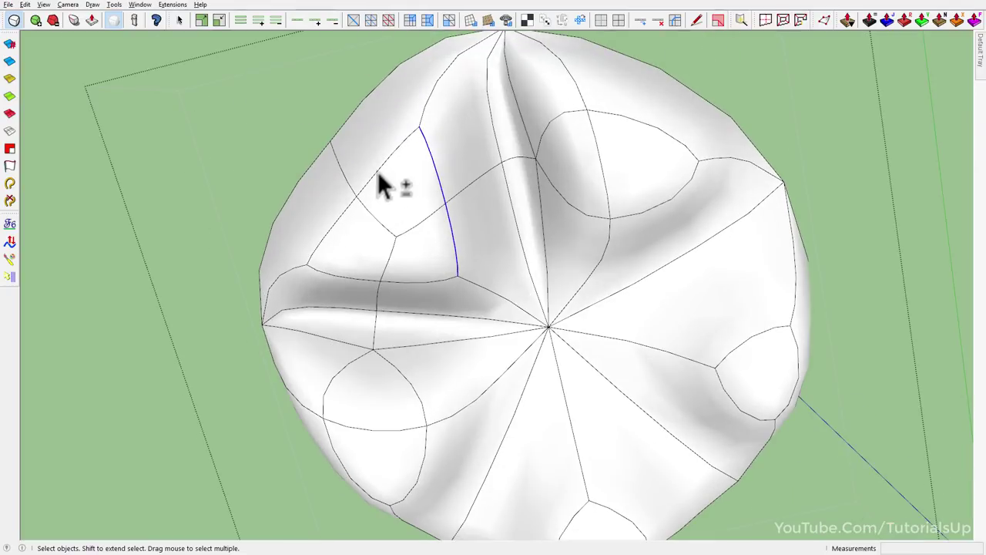
{"action": "left_click", "coordinate": [380, 171], "text": "shift"}
{"action": "left_click", "coordinate": [343, 217], "text": "shift"}
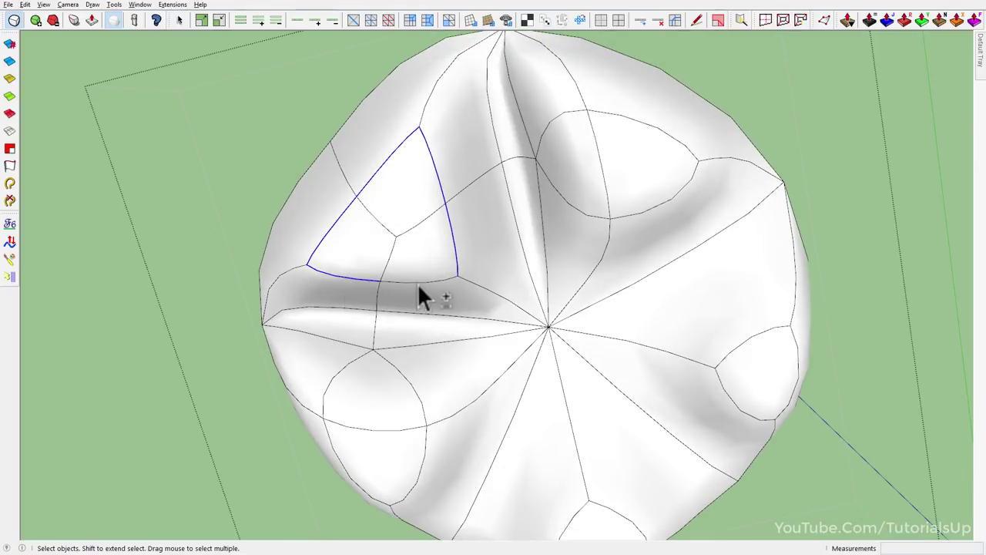
{"action": "middle_click_drag", "start_coordinate": [420, 293], "coordinate": [403, 432]}
{"action": "scroll", "coordinate": [392, 282], "scroll_direction": "up", "scroll_amount": 3}
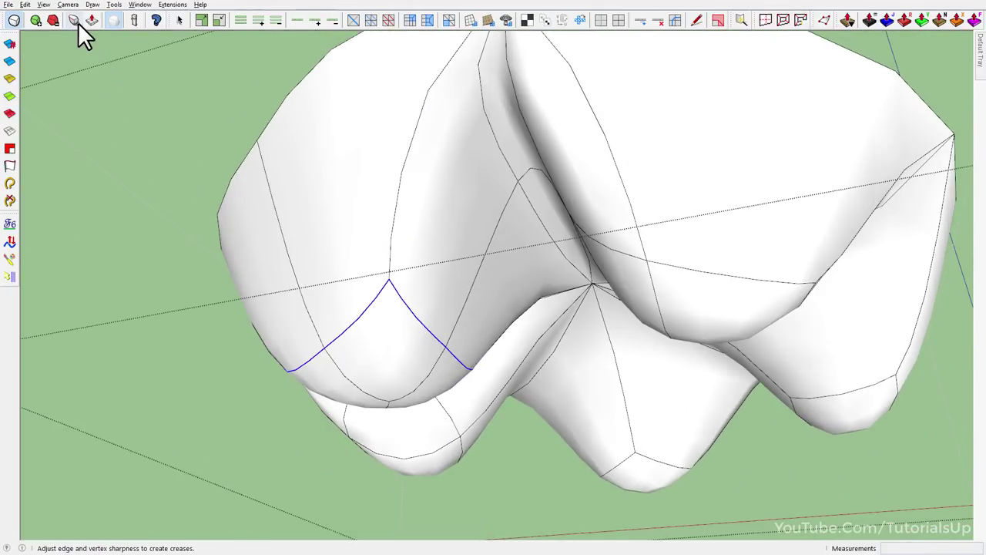
Sharpen the selected triangle edges into a crease.
{"action": "left_click", "coordinate": [74, 20]}
{"action": "left_click_drag", "start_coordinate": [427, 304], "coordinate": [428, 283]}
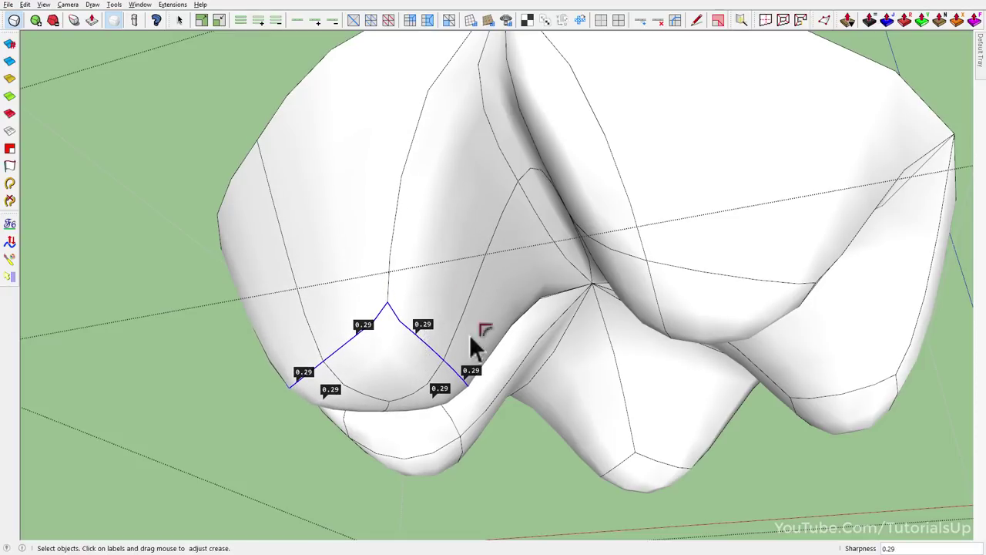
{"action": "mouse_move", "coordinate": [469, 334]}
{"action": "middle_mouse_down"}
{"action": "mouse_move", "coordinate": [242, 356]}
{"action": "mouse_move", "coordinate": [452, 412]}
{"action": "mouse_move", "coordinate": [385, 345]}
{"action": "middle_mouse_up"}
{"action": "scroll", "coordinate": [382, 309], "scroll_direction": "down", "scroll_amount": 3}
{"action": "key", "text": "space"}
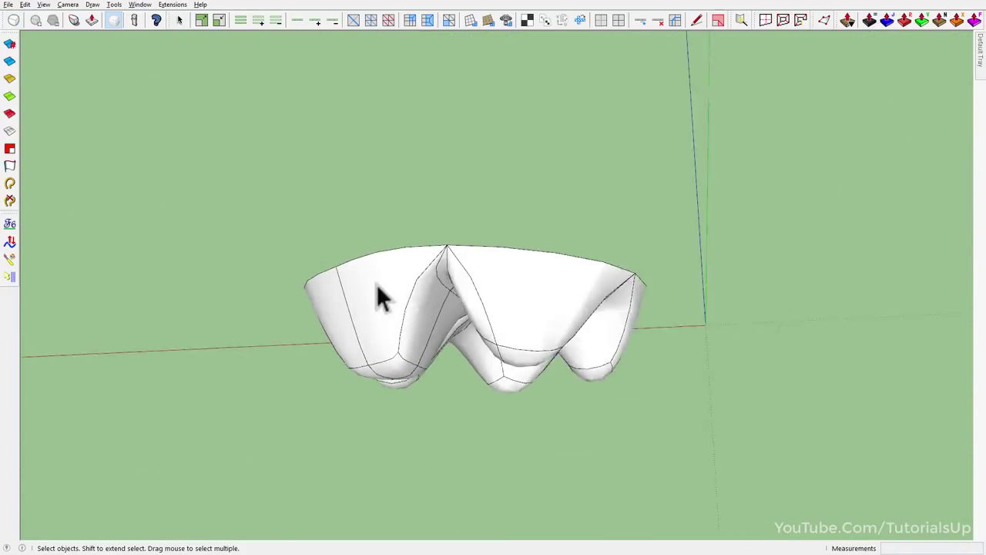
{"action": "mouse_move", "coordinate": [377, 286]}
{"action": "middle_mouse_down"}
{"action": "mouse_move", "coordinate": [727, 172]}
{"action": "mouse_move", "coordinate": [865, 231]}
{"action": "mouse_move", "coordinate": [255, 399]}
{"action": "mouse_move", "coordinate": [445, 345]}
{"action": "mouse_move", "coordinate": [374, 231]}
{"action": "middle_mouse_up"}
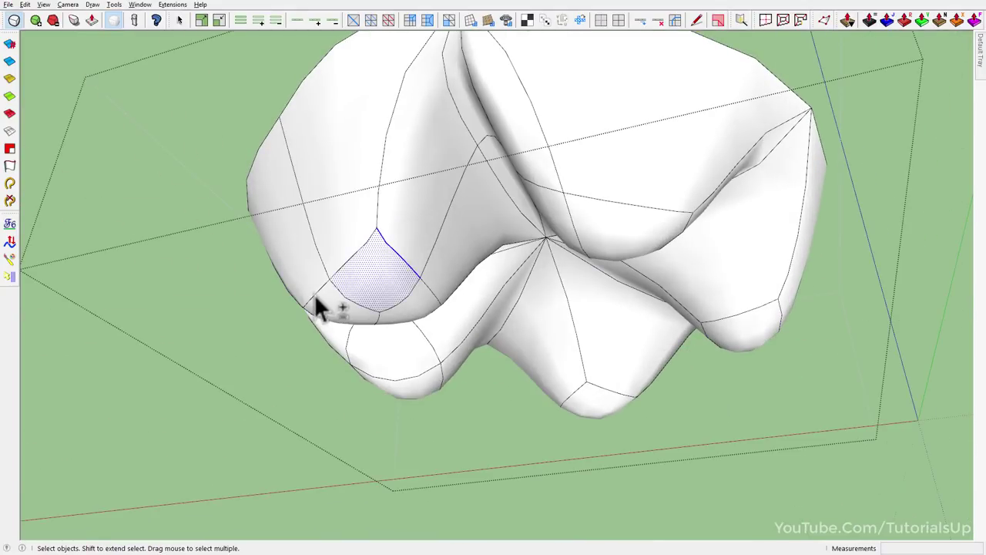
Add a second edge to form a V, set its crease to 0.28, and show the control mesh.
{"action": "left_click", "coordinate": [346, 266], "text": "shift"}
{"action": "mouse_move", "coordinate": [296, 24]}
{"action": "middle_mouse_down"}
{"action": "mouse_move", "coordinate": [286, 44]}
{"action": "mouse_move", "coordinate": [394, 257]}
{"action": "mouse_move", "coordinate": [408, 369]}
{"action": "middle_mouse_up"}
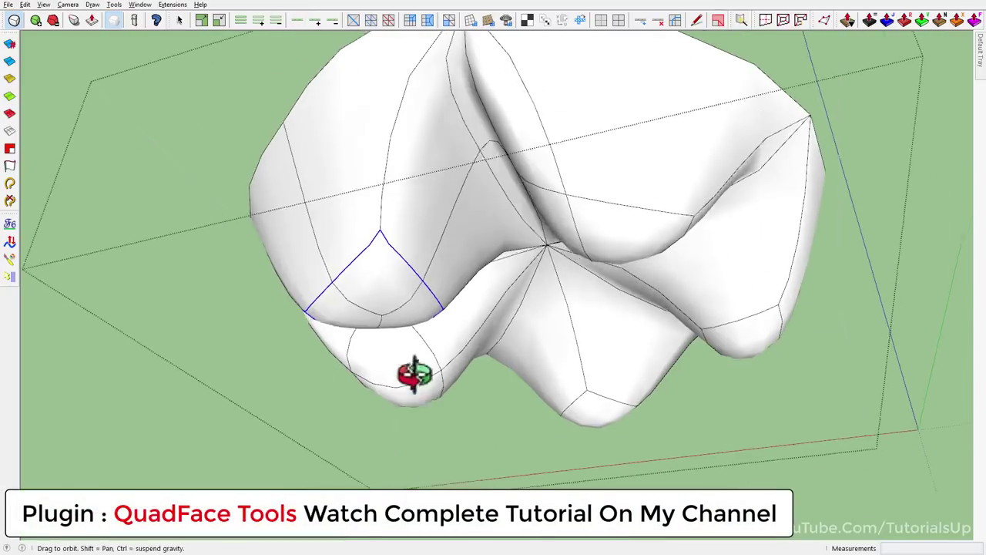
{"action": "left_click", "coordinate": [92, 19]}
{"action": "mouse_move", "coordinate": [405, 248]}
{"action": "left_mouse_down"}
{"action": "mouse_move", "coordinate": [403, 231]}
{"action": "mouse_move", "coordinate": [406, 260]}
{"action": "left_mouse_up"}
{"action": "mouse_move", "coordinate": [405, 260]}
{"action": "middle_mouse_down"}
{"action": "mouse_move", "coordinate": [374, 334]}
{"action": "mouse_move", "coordinate": [411, 406]}
{"action": "middle_mouse_up"}
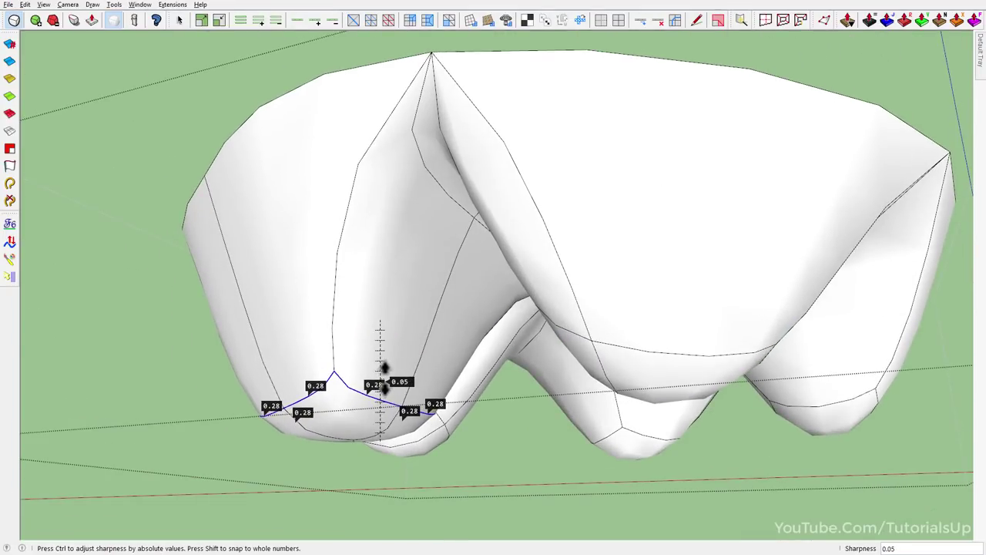
{"action": "left_click_drag", "start_coordinate": [383, 378], "coordinate": [385, 374]}
{"action": "mouse_move", "coordinate": [385, 374]}
{"action": "middle_mouse_down"}
{"action": "mouse_move", "coordinate": [627, 213]}
{"action": "mouse_move", "coordinate": [409, 367]}
{"action": "middle_mouse_up"}
{"action": "scroll", "coordinate": [446, 286], "scroll_direction": "down", "scroll_amount": 3}
{"action": "left_click", "coordinate": [392, 259]}
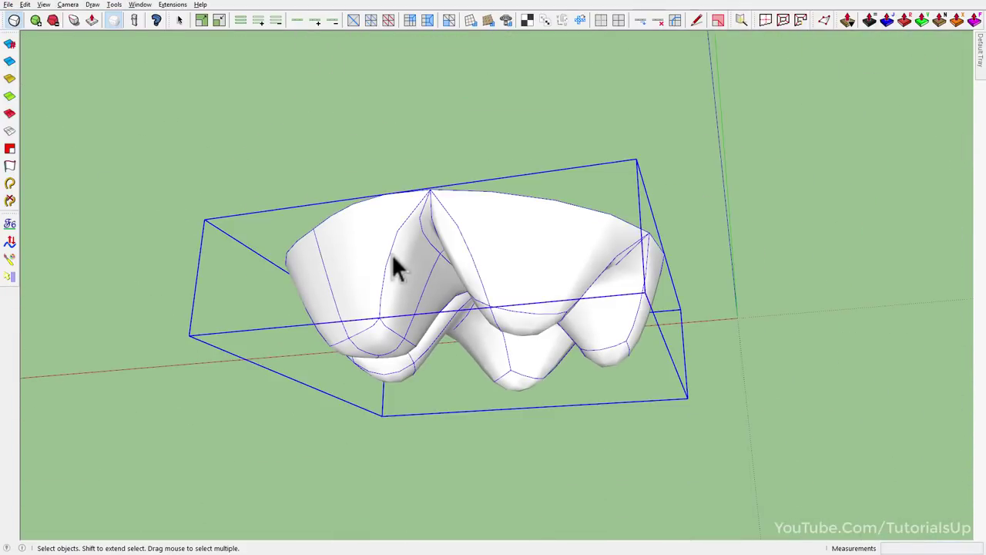
{"action": "left_click", "coordinate": [13, 21]}
Reshape one wedge by moving its vertices with Vertex Tools.
{"action": "mouse_move", "coordinate": [389, 238]}
{"action": "middle_mouse_down"}
{"action": "mouse_move", "coordinate": [528, 101]}
{"action": "mouse_move", "coordinate": [627, 84]}
{"action": "mouse_move", "coordinate": [506, 421]}
{"action": "mouse_move", "coordinate": [323, 447]}
{"action": "mouse_move", "coordinate": [513, 347]}
{"action": "middle_mouse_up"}
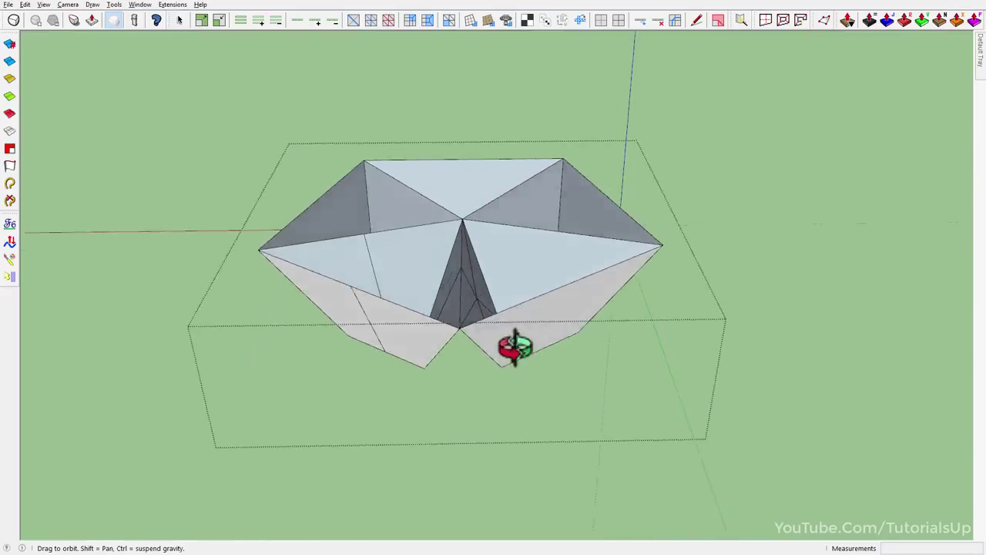
{"action": "mouse_move", "coordinate": [520, 301]}
{"action": "middle_mouse_down"}
{"action": "mouse_move", "coordinate": [477, 319]}
{"action": "mouse_move", "coordinate": [583, 235]}
{"action": "middle_mouse_up"}
{"action": "mouse_move", "coordinate": [486, 105]}
{"action": "middle_mouse_down"}
{"action": "mouse_move", "coordinate": [513, 115]}
{"action": "mouse_move", "coordinate": [577, 262]}
{"action": "mouse_move", "coordinate": [526, 218]}
{"action": "mouse_move", "coordinate": [548, 194]}
{"action": "mouse_move", "coordinate": [501, 224]}
{"action": "mouse_move", "coordinate": [513, 254]}
{"action": "mouse_move", "coordinate": [378, 213]}
{"action": "mouse_move", "coordinate": [378, 159]}
{"action": "mouse_move", "coordinate": [563, 434]}
{"action": "mouse_move", "coordinate": [594, 221]}
{"action": "mouse_move", "coordinate": [528, 238]}
{"action": "mouse_move", "coordinate": [585, 198]}
{"action": "mouse_move", "coordinate": [600, 242]}
{"action": "middle_mouse_up"}
{"action": "key", "text": "v"}
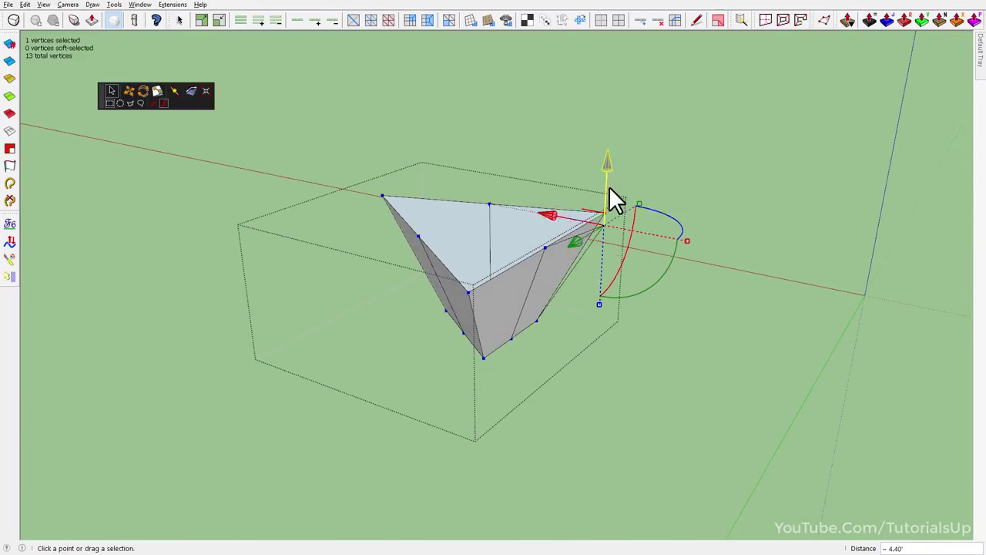
{"action": "mouse_move", "coordinate": [614, 199]}
{"action": "middle_mouse_down"}
{"action": "mouse_move", "coordinate": [594, 154]}
{"action": "mouse_move", "coordinate": [620, 185]}
{"action": "middle_mouse_up"}
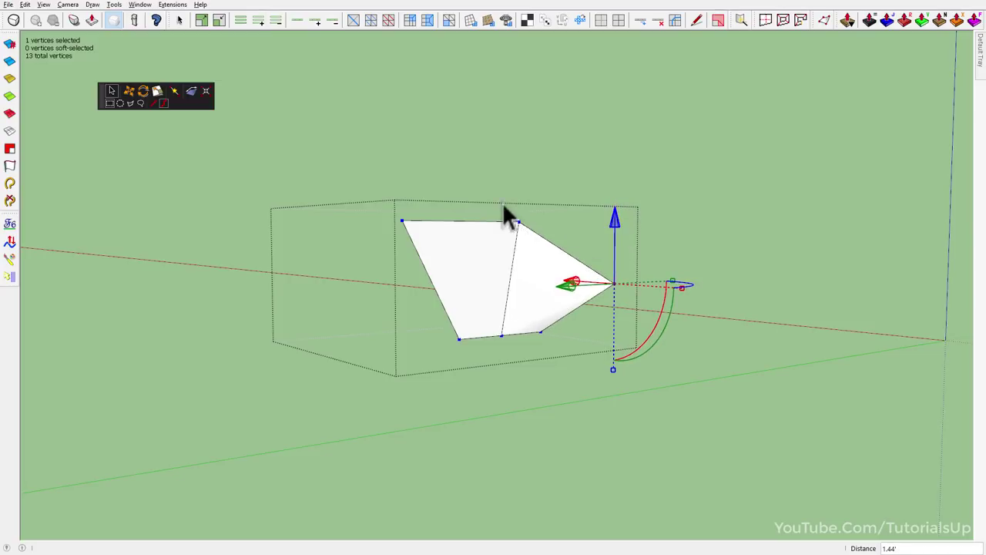
{"action": "left_click", "coordinate": [516, 222], "text": "shift"}
{"action": "mouse_move", "coordinate": [516, 221]}
{"action": "middle_mouse_down"}
{"action": "mouse_move", "coordinate": [539, 192]}
{"action": "mouse_move", "coordinate": [515, 176]}
{"action": "mouse_move", "coordinate": [634, 132]}
{"action": "mouse_move", "coordinate": [549, 171]}
{"action": "middle_mouse_up"}
{"action": "middle_click_drag", "start_coordinate": [551, 228], "coordinate": [235, 249]}
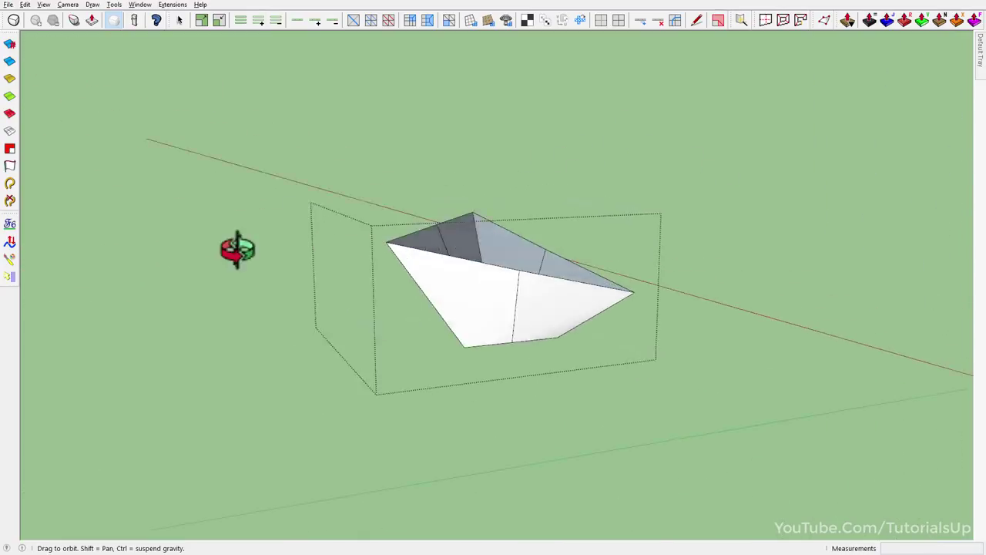
{"action": "mouse_move", "coordinate": [567, 293]}
{"action": "middle_mouse_down"}
{"action": "mouse_move", "coordinate": [325, 266]}
{"action": "mouse_move", "coordinate": [339, 240]}
{"action": "mouse_move", "coordinate": [501, 264]}
{"action": "mouse_move", "coordinate": [605, 351]}
{"action": "mouse_move", "coordinate": [803, 306]}
{"action": "mouse_move", "coordinate": [586, 88]}
{"action": "mouse_move", "coordinate": [508, 132]}
{"action": "mouse_move", "coordinate": [553, 197]}
{"action": "mouse_move", "coordinate": [587, 282]}
{"action": "mouse_move", "coordinate": [521, 187]}
{"action": "mouse_move", "coordinate": [691, 288]}
{"action": "middle_mouse_up"}
{"action": "key", "text": "space"}
Rotate-copy the wedge's geometry 72° around the centre as a 4x array.
{"action": "middle_click_drag", "start_coordinate": [558, 281], "coordinate": [550, 358]}
{"action": "left_click", "coordinate": [550, 359]}
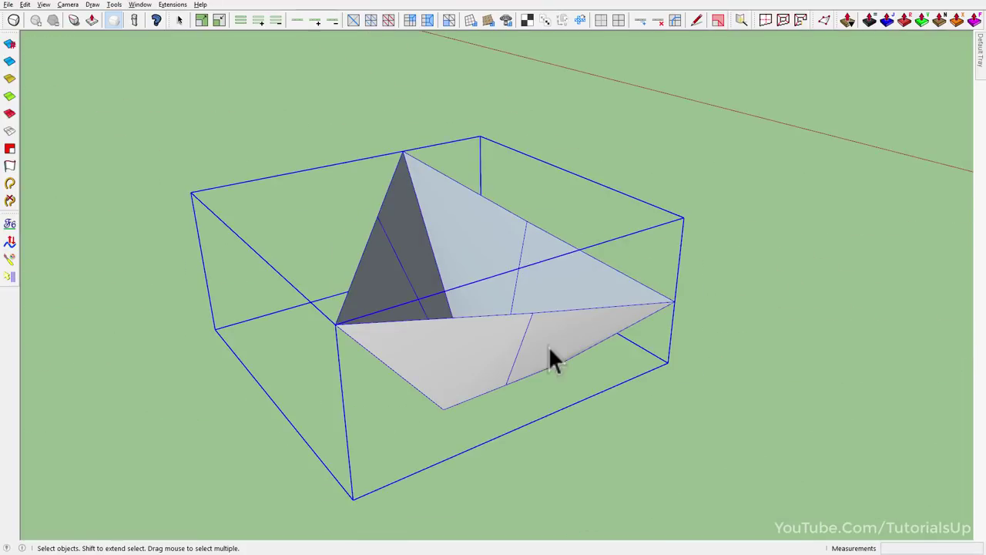
{"action": "double_click", "coordinate": [486, 337]}
{"action": "left_click", "coordinate": [473, 331]}
{"action": "triple_click", "coordinate": [449, 307]}
{"action": "key", "text": "q"}
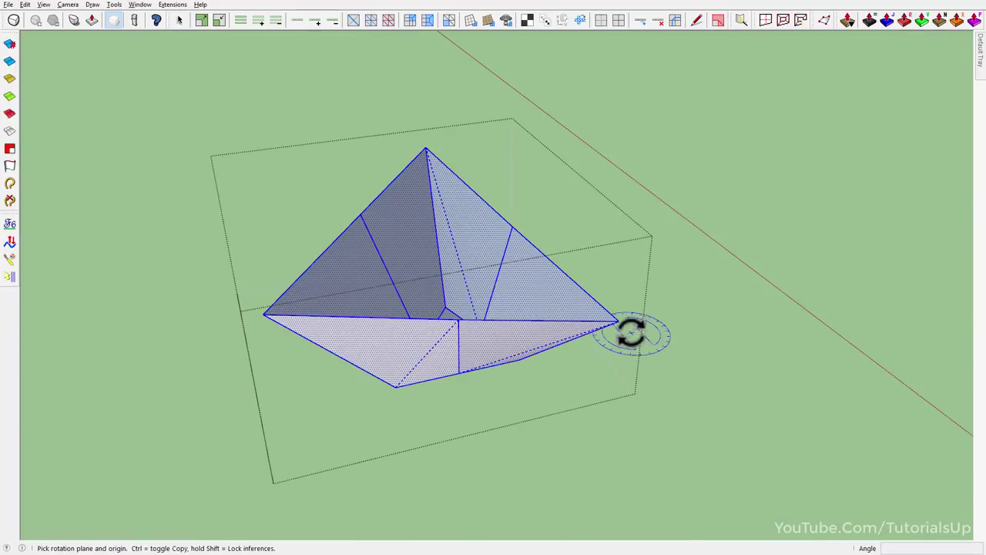
{"action": "left_click", "coordinate": [265, 313]}
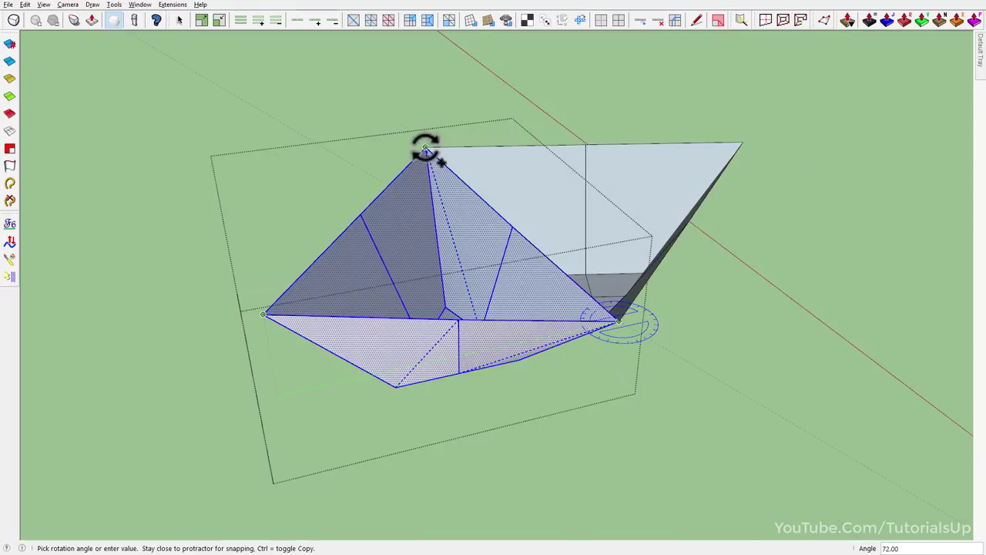
{"action": "left_click", "coordinate": [424, 147]}
{"action": "type", "text": "4x"}
{"action": "key", "text": "Return"}
{"action": "mouse_move", "coordinate": [426, 147]}
{"action": "middle_mouse_down"}
{"action": "mouse_move", "coordinate": [457, 184]}
{"action": "mouse_move", "coordinate": [336, 66]}
{"action": "mouse_move", "coordinate": [521, 285]}
{"action": "mouse_move", "coordinate": [30, 74]}
{"action": "middle_mouse_up"}
Leave the bowl group and compare its smoothed and faceted versions.
{"action": "key", "text": "space"}
{"action": "key", "text": "ctrl+a"}
{"action": "left_click", "coordinate": [14, 19]}
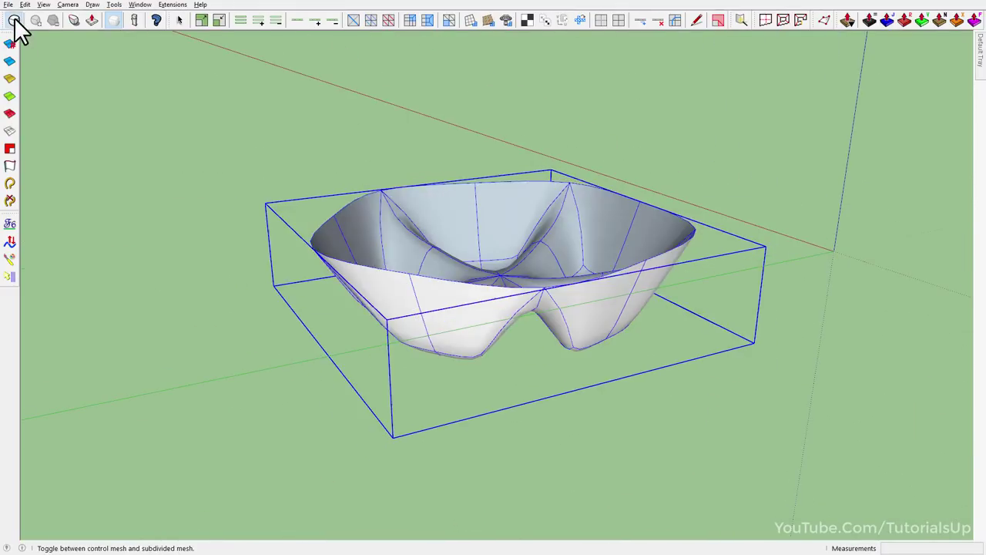
{"action": "mouse_move", "coordinate": [308, 193]}
{"action": "middle_mouse_down"}
{"action": "mouse_move", "coordinate": [545, 286]}
{"action": "mouse_move", "coordinate": [269, 78]}
{"action": "mouse_move", "coordinate": [550, 101]}
{"action": "mouse_move", "coordinate": [627, 248]}
{"action": "mouse_move", "coordinate": [638, 455]}
{"action": "middle_mouse_up"}
{"action": "left_click", "coordinate": [12, 20]}
{"action": "mouse_move", "coordinate": [376, 260]}
{"action": "middle_mouse_down"}
{"action": "mouse_move", "coordinate": [407, 359]}
{"action": "mouse_move", "coordinate": [54, 431]}
{"action": "mouse_move", "coordinate": [208, 225]}
{"action": "middle_mouse_up"}
In Left view, raise the rim vertices to make the bowl taller.
{"action": "key", "text": "e"}
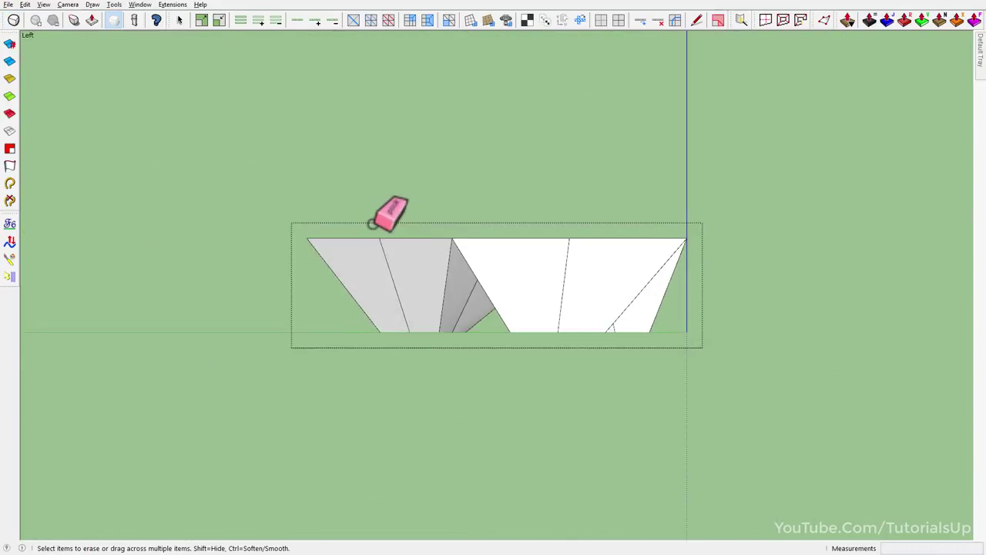
{"action": "scroll", "coordinate": [406, 374], "scroll_direction": "down", "scroll_amount": 1}
{"action": "scroll", "coordinate": [396, 381], "scroll_direction": "down", "scroll_amount": 1}
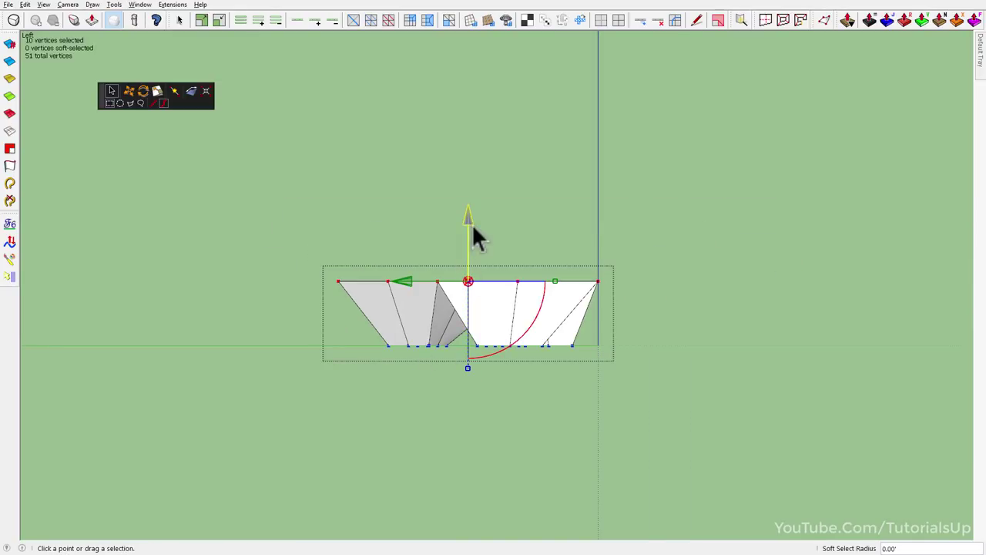
{"action": "middle_click_drag", "start_coordinate": [476, 199], "coordinate": [504, 208]}
{"action": "key", "text": "Escape"}
{"action": "middle_click_drag", "start_coordinate": [503, 330], "coordinate": [196, 210]}
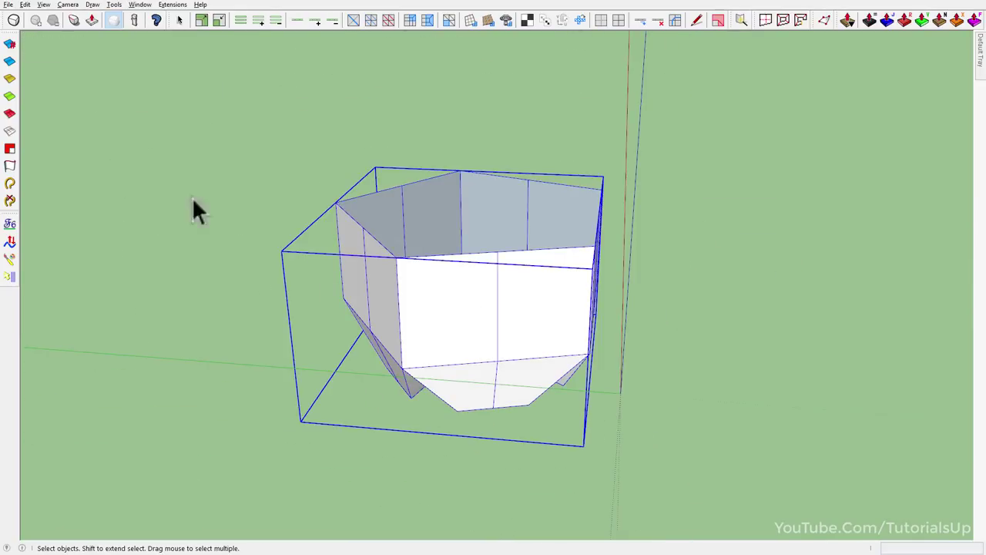
Check the taller bowl smoothed, then return to the faceted cage and select it.
{"action": "left_click", "coordinate": [14, 30]}
{"action": "middle_click_drag", "start_coordinate": [477, 255], "coordinate": [514, 176]}
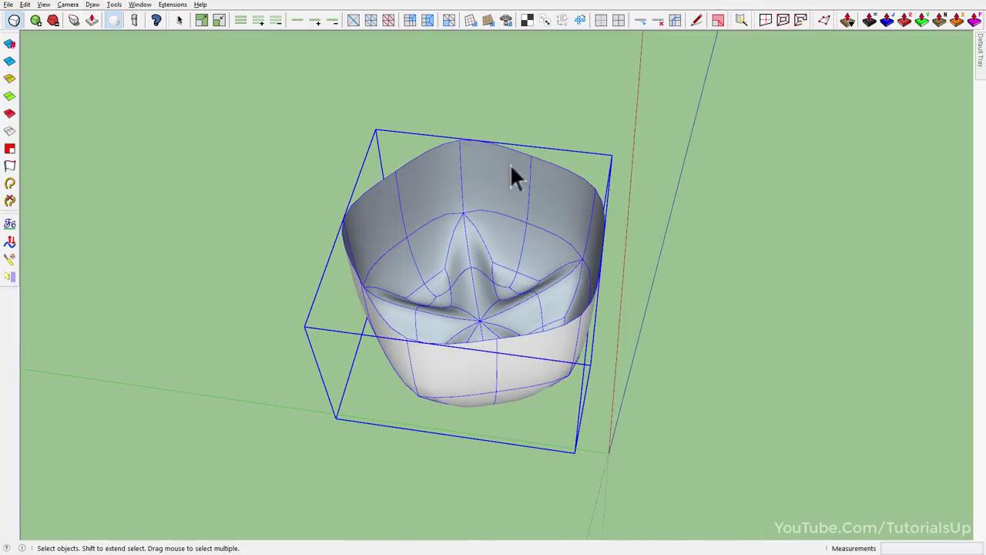
{"action": "left_click", "coordinate": [14, 23]}
{"action": "mouse_move", "coordinate": [97, 82]}
{"action": "middle_mouse_down"}
{"action": "mouse_move", "coordinate": [480, 228]}
{"action": "mouse_move", "coordinate": [488, 255]}
{"action": "middle_mouse_up"}
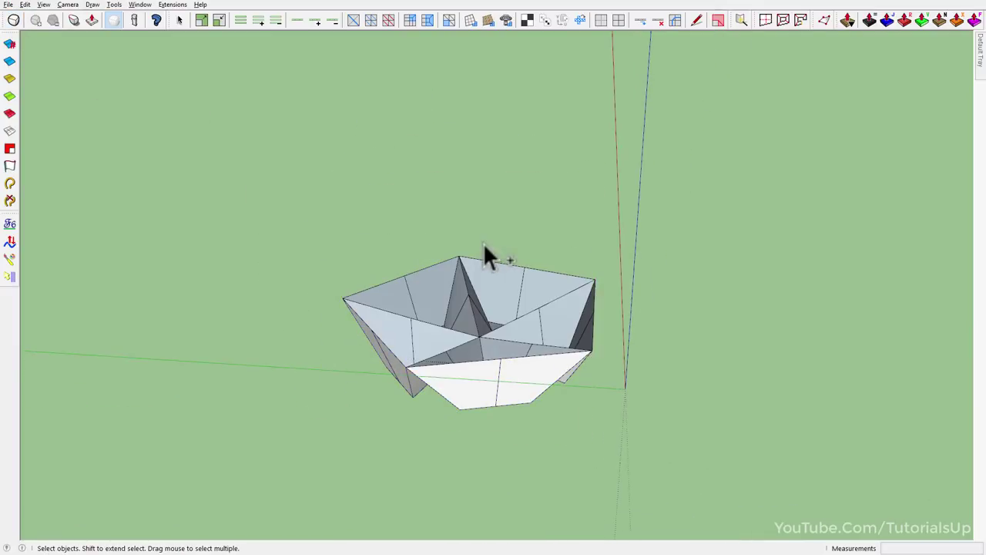
{"action": "left_click", "coordinate": [522, 308]}
{"action": "mouse_move", "coordinate": [519, 296]}
{"action": "middle_mouse_down"}
{"action": "mouse_move", "coordinate": [494, 320]}
{"action": "mouse_move", "coordinate": [513, 339]}
{"action": "mouse_move", "coordinate": [486, 348]}
{"action": "mouse_move", "coordinate": [447, 341]}
{"action": "mouse_move", "coordinate": [537, 345]}
{"action": "middle_mouse_up"}
Inside the wedge group, draw a polygon face around the wedge.
{"action": "double_click", "coordinate": [518, 350]}
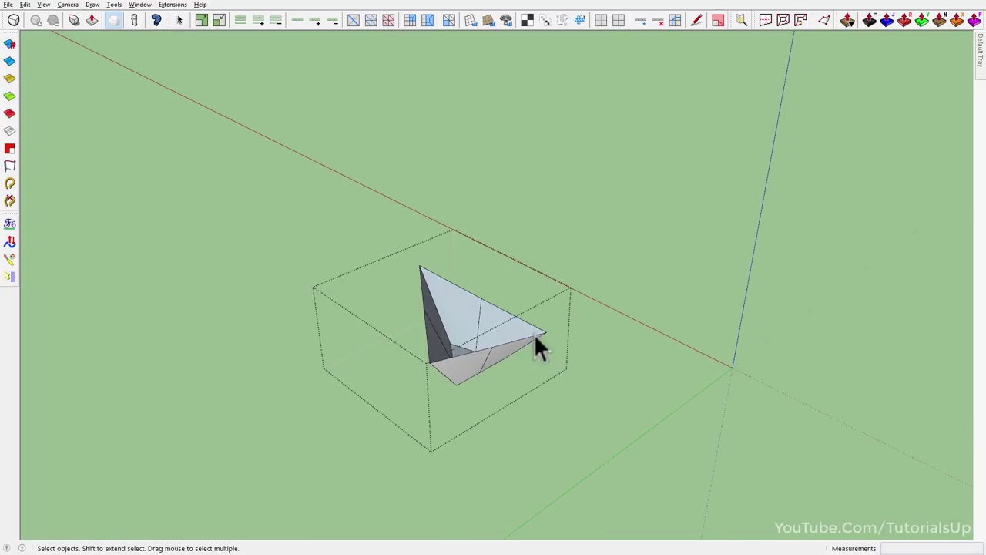
{"action": "key", "text": "c"}
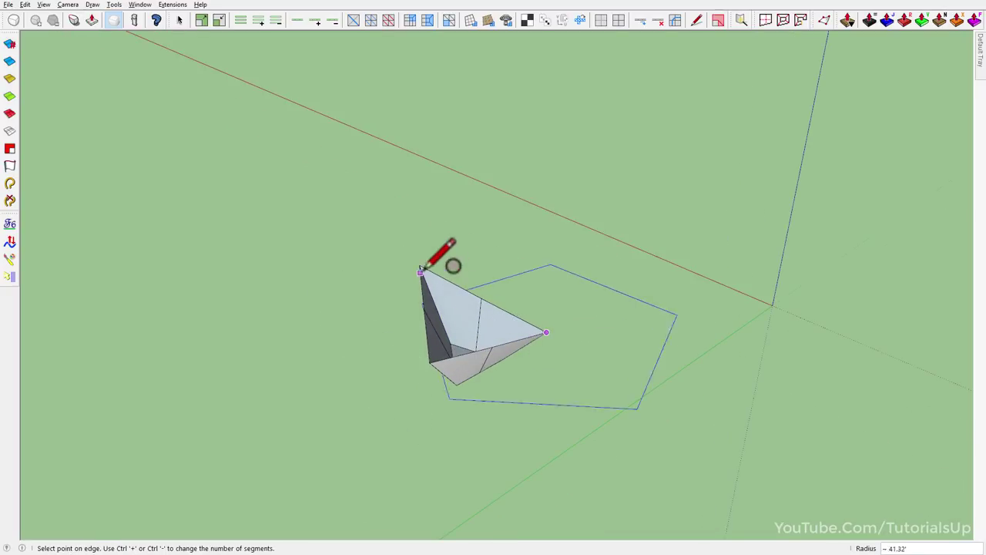
{"action": "mouse_move", "coordinate": [420, 269]}
{"action": "middle_mouse_down"}
{"action": "mouse_move", "coordinate": [534, 303]}
{"action": "mouse_move", "coordinate": [412, 282]}
{"action": "middle_mouse_up"}
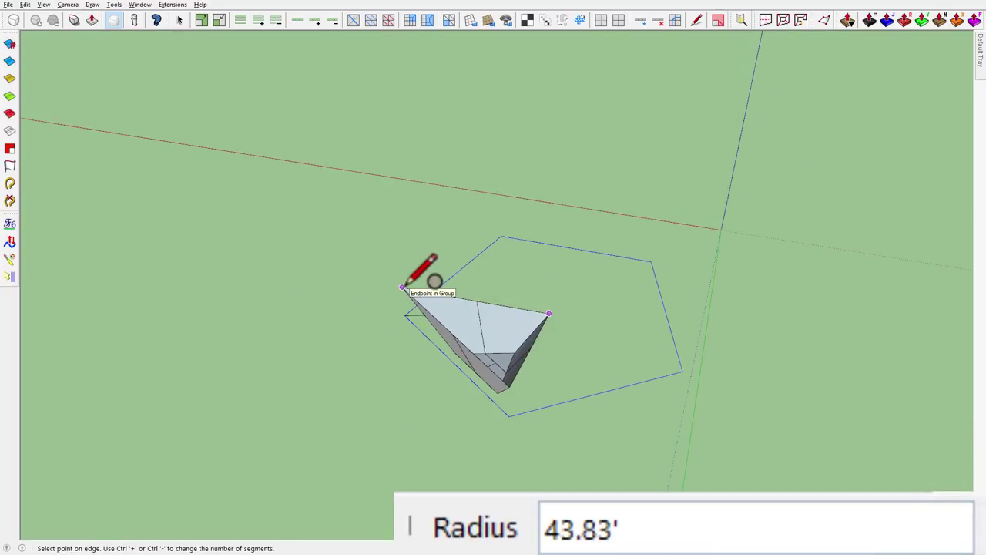
{"action": "left_click", "coordinate": [402, 287]}
{"action": "middle_click_drag", "start_coordinate": [402, 286], "coordinate": [486, 249]}
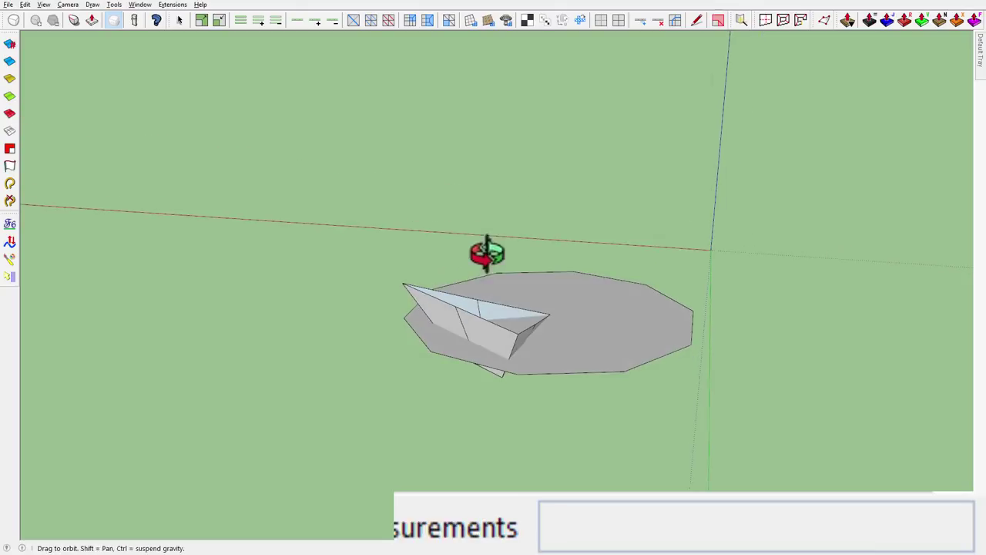
Move the polygon face up along the blue axis.
{"action": "key", "text": "space"}
{"action": "left_click", "coordinate": [570, 368]}
{"action": "middle_click_drag", "start_coordinate": [570, 367], "coordinate": [425, 335]}
{"action": "key", "text": "m"}
{"action": "left_click", "coordinate": [428, 360]}
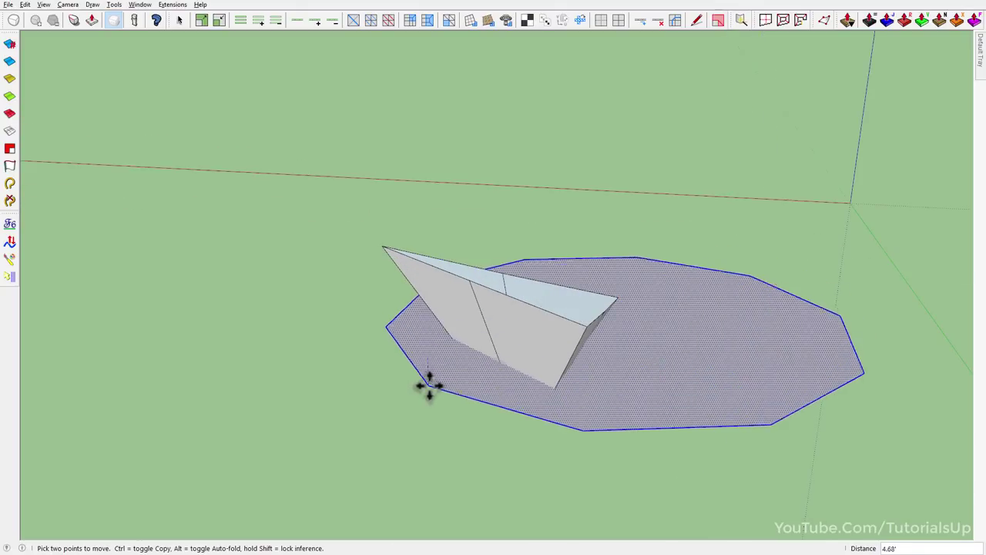
{"action": "left_click", "coordinate": [588, 323]}
{"action": "mouse_move", "coordinate": [588, 324]}
{"action": "middle_mouse_down"}
{"action": "mouse_move", "coordinate": [630, 66]}
{"action": "mouse_move", "coordinate": [568, 236]}
{"action": "middle_mouse_up"}
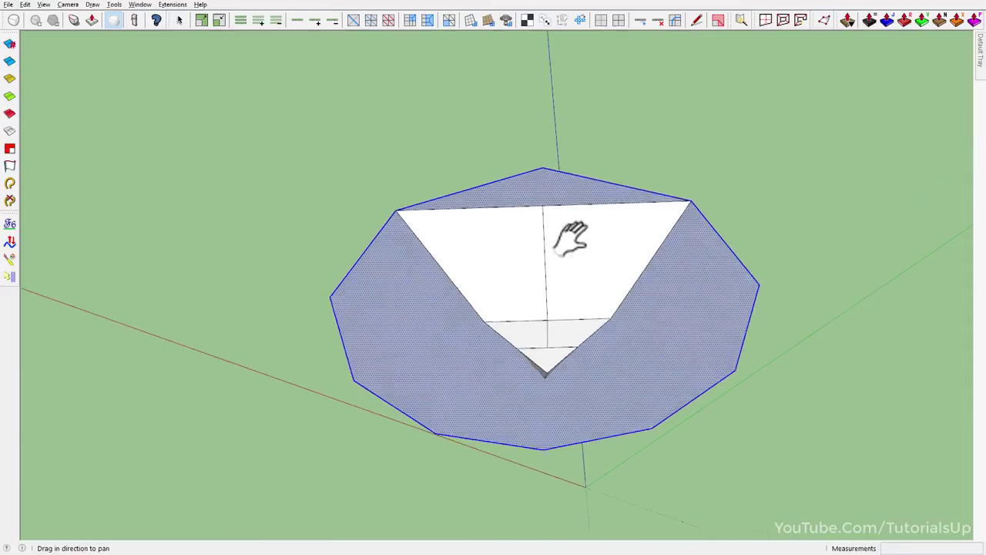
Pull a point on the polygon's top edge upward into a peak.
{"action": "key", "text": "space"}
{"action": "double_click", "coordinate": [542, 220]}
{"action": "scroll", "coordinate": [536, 222], "scroll_direction": "up", "scroll_amount": 3}
{"action": "key", "text": "m"}
{"action": "left_click", "coordinate": [523, 217]}
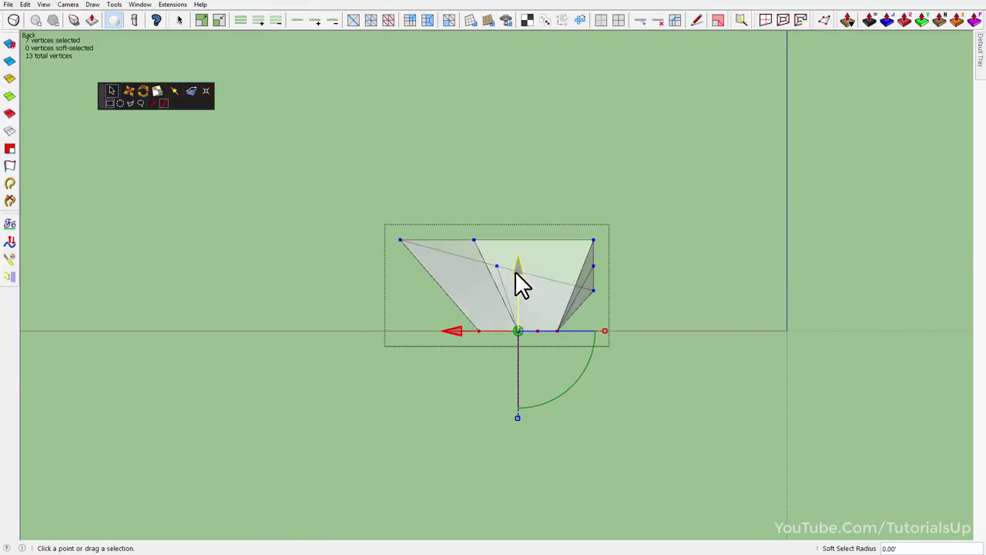
{"action": "key", "text": "space"}
{"action": "mouse_move", "coordinate": [536, 280]}
{"action": "middle_mouse_down"}
{"action": "mouse_move", "coordinate": [458, 392]}
{"action": "mouse_move", "coordinate": [398, 301]}
{"action": "mouse_move", "coordinate": [393, 359]}
{"action": "mouse_move", "coordinate": [498, 275]}
{"action": "middle_mouse_up"}
{"action": "scroll", "coordinate": [583, 315], "scroll_direction": "up", "scroll_amount": 3}
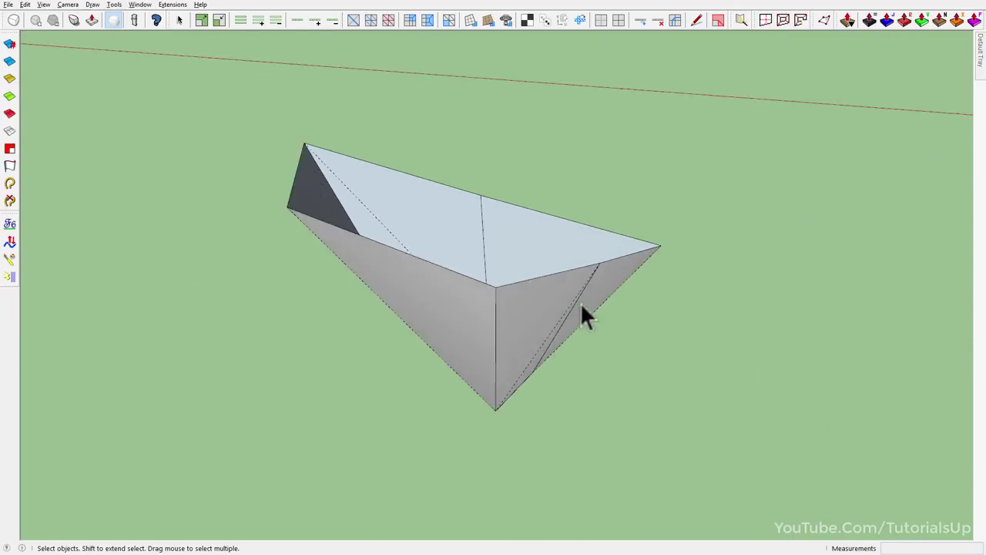
{"action": "mouse_move", "coordinate": [583, 315]}
{"action": "middle_mouse_down"}
{"action": "mouse_move", "coordinate": [387, 428]}
{"action": "mouse_move", "coordinate": [444, 337]}
{"action": "mouse_move", "coordinate": [308, 297]}
{"action": "mouse_move", "coordinate": [322, 335]}
{"action": "mouse_move", "coordinate": [331, 283]}
{"action": "middle_mouse_up"}
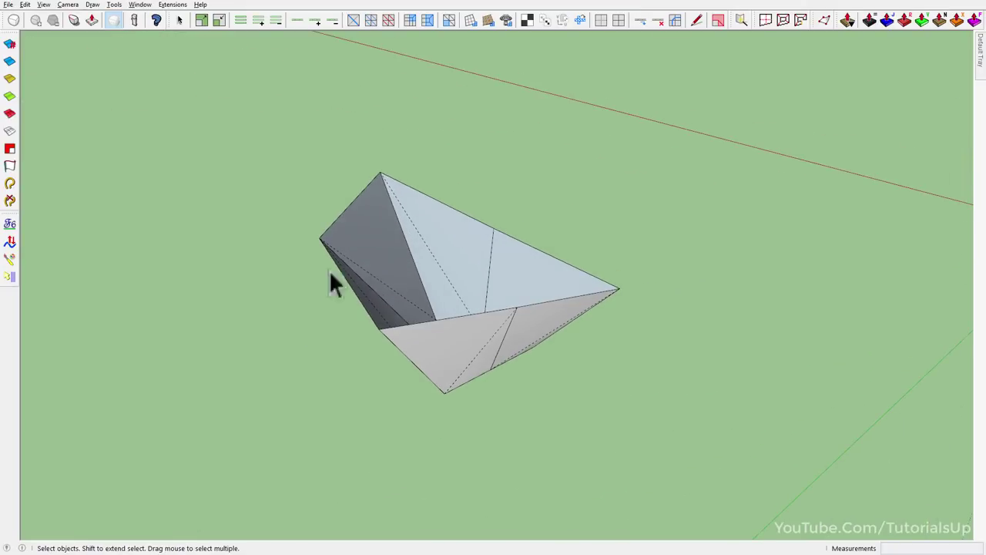
Select the whole wedge inside its group and rotate-copy it 72° about its right vertex.
{"action": "double_click", "coordinate": [453, 276]}
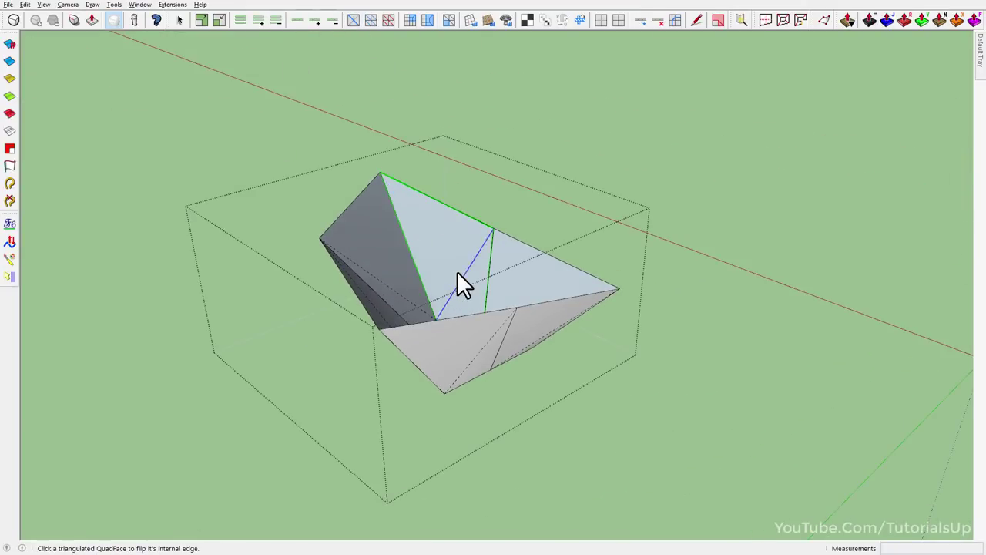
{"action": "mouse_move", "coordinate": [457, 272]}
{"action": "middle_mouse_down"}
{"action": "mouse_move", "coordinate": [519, 297]}
{"action": "mouse_move", "coordinate": [356, 286]}
{"action": "mouse_move", "coordinate": [484, 345]}
{"action": "mouse_move", "coordinate": [506, 330]}
{"action": "middle_mouse_up"}
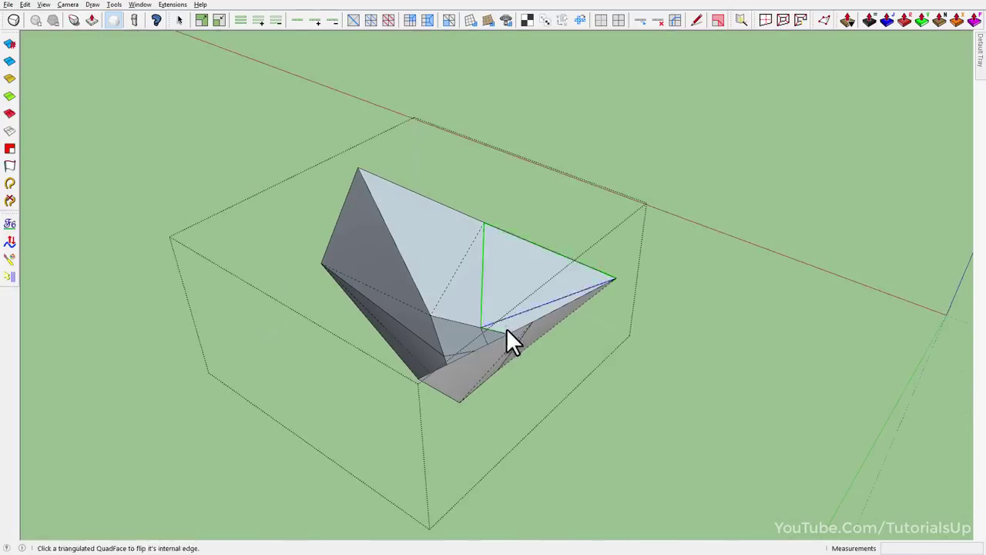
{"action": "key", "text": "space"}
{"action": "triple_click", "coordinate": [455, 332]}
{"action": "key", "text": "q"}
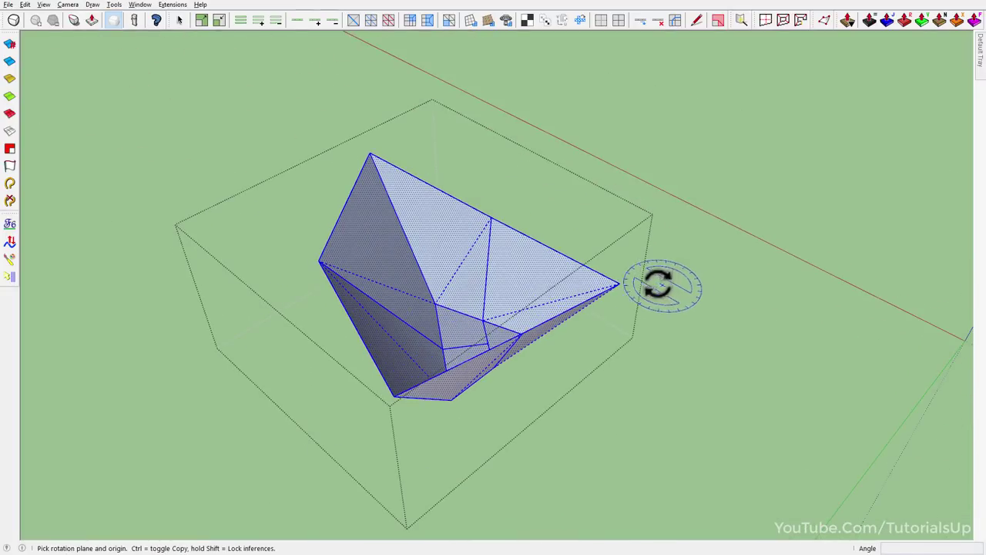
{"action": "left_click", "coordinate": [619, 283]}
{"action": "left_click", "coordinate": [393, 397]}
{"action": "key", "text": "ctrl"}
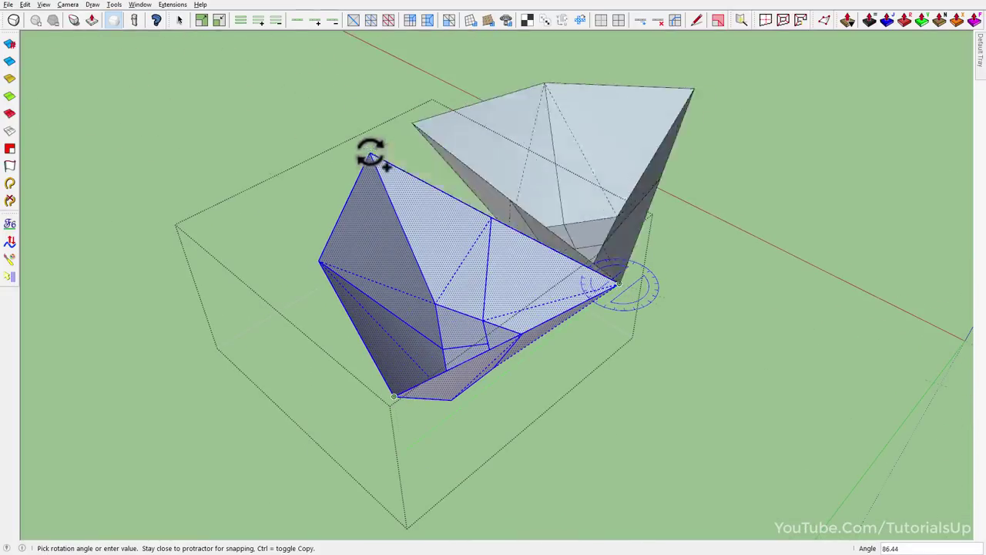
{"action": "left_click", "coordinate": [370, 155]}
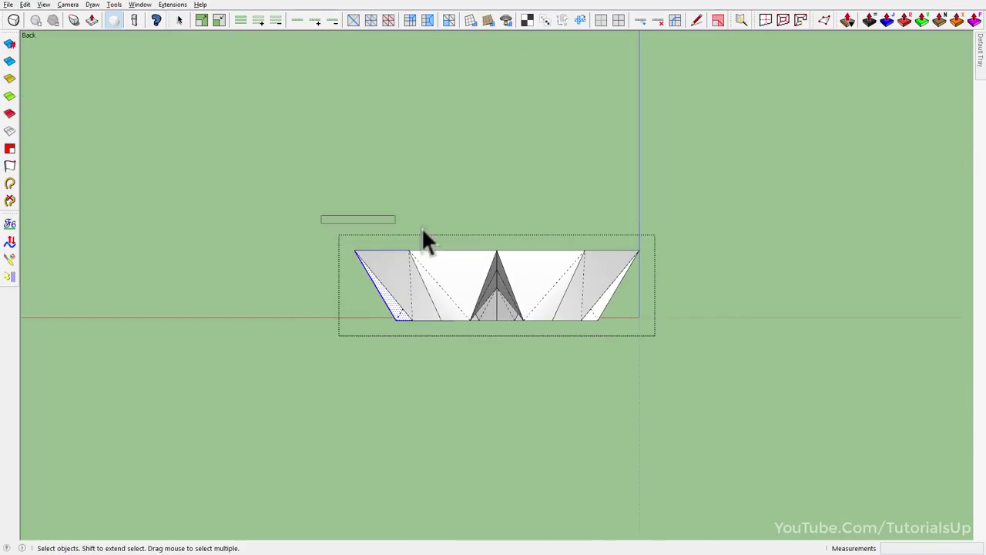
Raise the bowl's top row of vertices about 11.63' with Vertex Tools.
{"action": "left_click_drag", "start_coordinate": [726, 258], "coordinate": [732, 255]}
{"action": "scroll", "coordinate": [346, 358], "scroll_direction": "down", "scroll_amount": 2}
{"action": "key", "text": "v"}
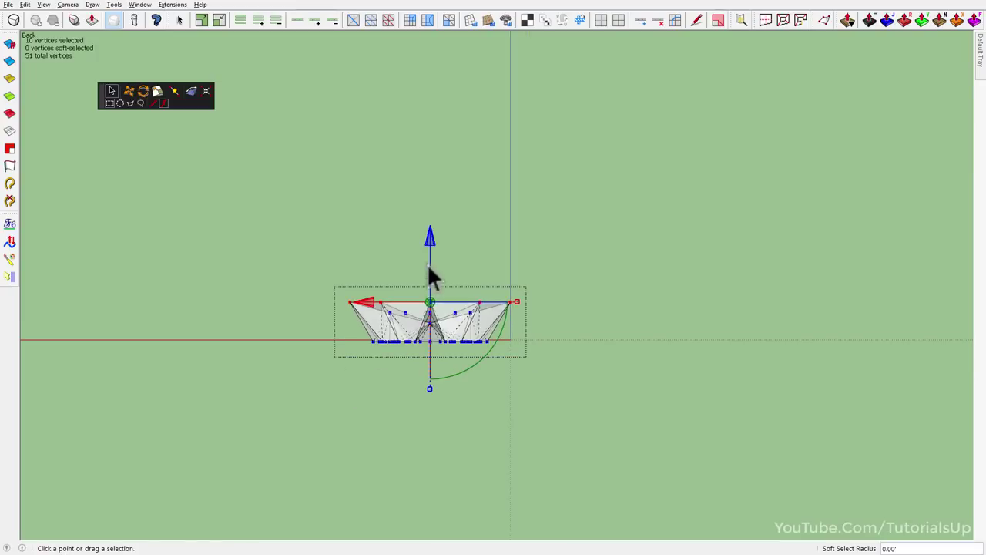
{"action": "left_click_drag", "start_coordinate": [431, 227], "coordinate": [437, 211]}
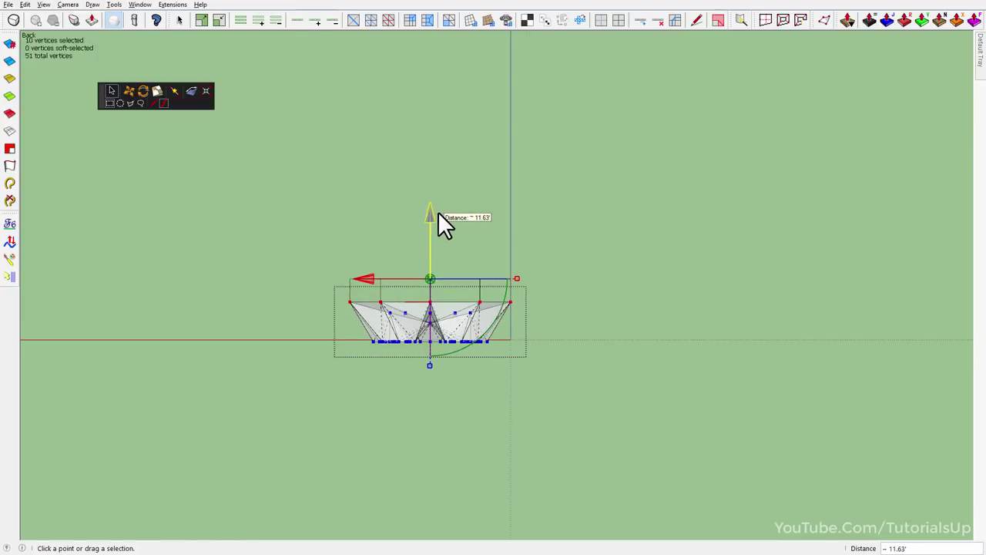
{"action": "scroll", "coordinate": [336, 309], "scroll_direction": "up", "scroll_amount": 1}
{"action": "mouse_move", "coordinate": [529, 257]}
{"action": "middle_mouse_down"}
{"action": "mouse_move", "coordinate": [374, 436]}
{"action": "mouse_move", "coordinate": [748, 424]}
{"action": "middle_mouse_up"}
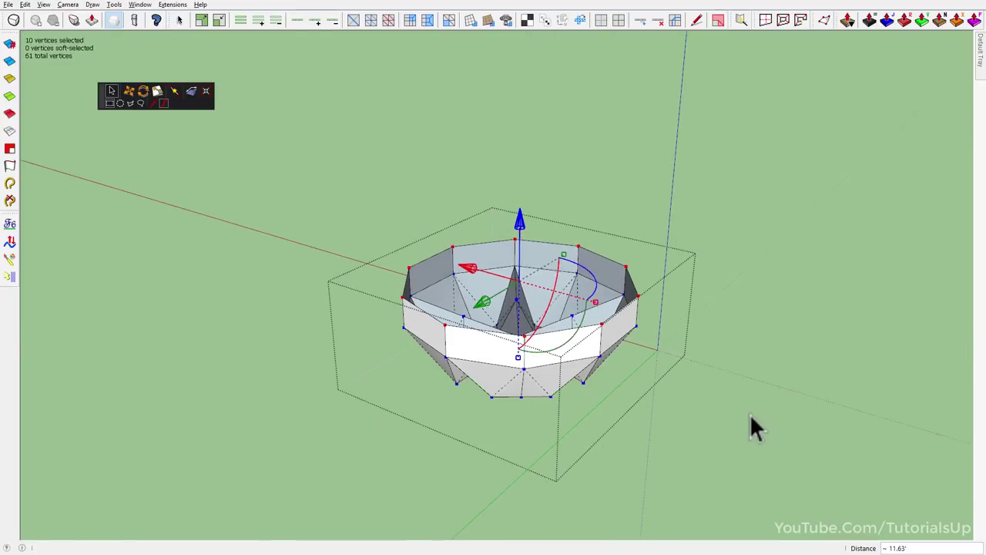
Leave the group and preview the bowl smoothed with Subdivide.
{"action": "left_click", "coordinate": [657, 389]}
{"action": "left_click", "coordinate": [701, 436]}
{"action": "left_click", "coordinate": [539, 343]}
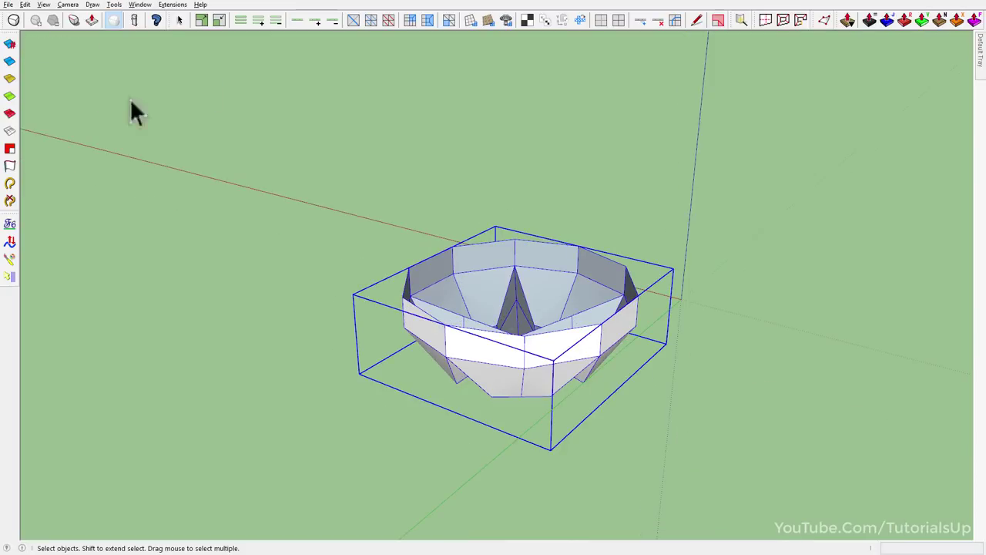
{"action": "left_click", "coordinate": [14, 20]}
{"action": "mouse_move", "coordinate": [535, 334]}
{"action": "middle_mouse_down"}
{"action": "mouse_move", "coordinate": [497, 304]}
{"action": "mouse_move", "coordinate": [457, 249]}
{"action": "mouse_move", "coordinate": [433, 522]}
{"action": "mouse_move", "coordinate": [503, 200]}
{"action": "mouse_move", "coordinate": [585, 289]}
{"action": "mouse_move", "coordinate": [584, 261]}
{"action": "middle_mouse_up"}
Turn smoothing off and scale the bowl's bottom vertices outward by 1.24.
{"action": "left_click", "coordinate": [14, 20]}
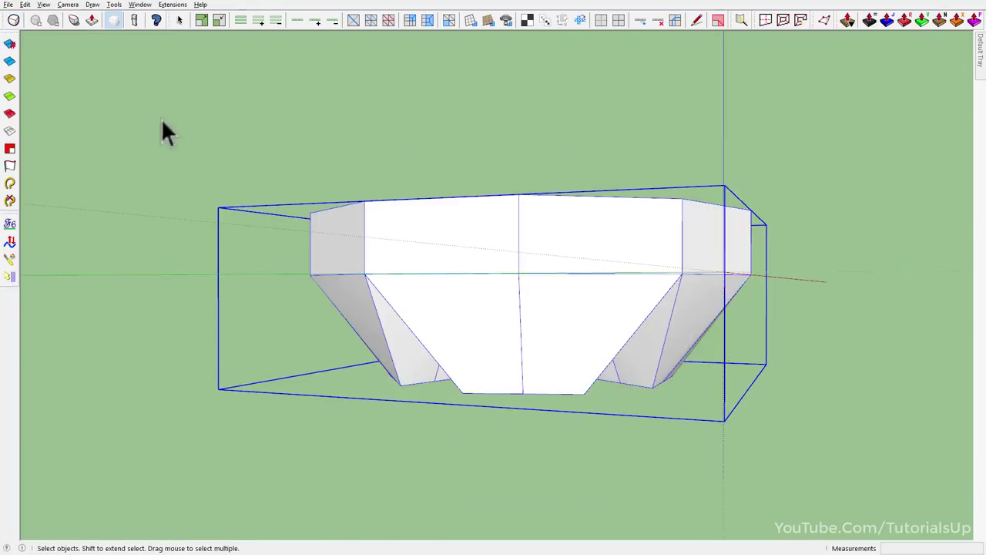
{"action": "scroll", "coordinate": [405, 296], "scroll_direction": "down", "scroll_amount": 2}
{"action": "middle_click_drag", "start_coordinate": [493, 293], "coordinate": [504, 296]}
{"action": "double_click", "coordinate": [506, 300]}
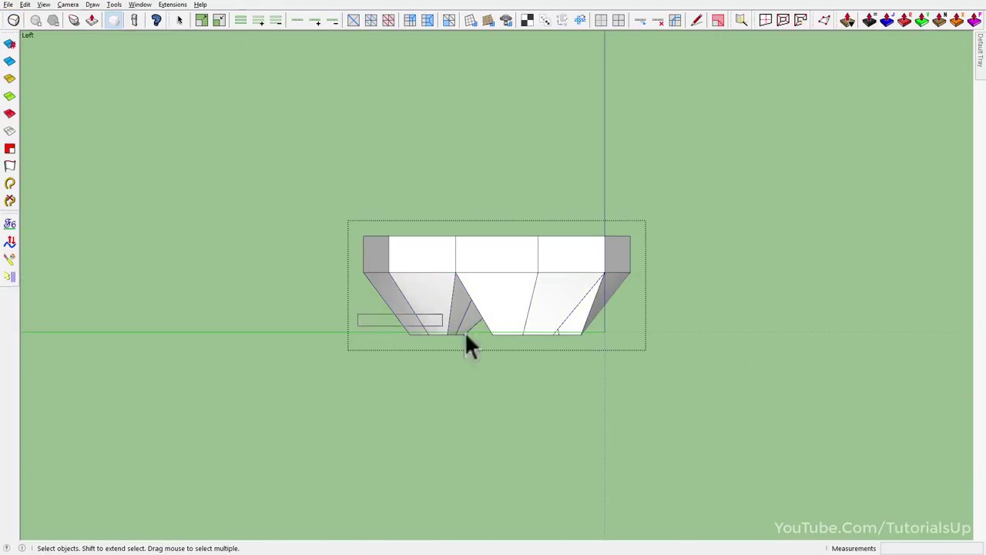
{"action": "scroll", "coordinate": [467, 341], "scroll_direction": "up", "scroll_amount": 2}
{"action": "middle_click_drag", "start_coordinate": [517, 348], "coordinate": [387, 400]}
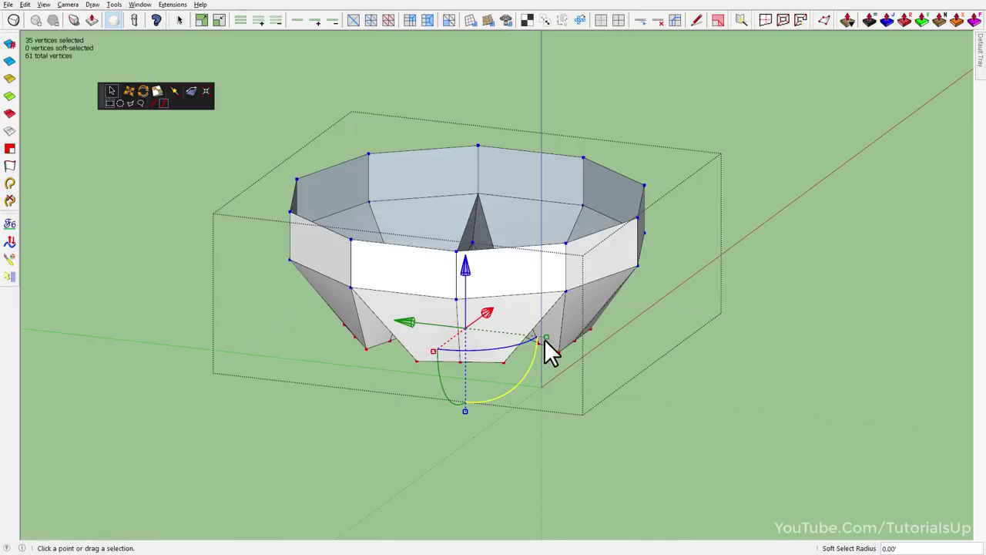
{"action": "left_click_drag", "start_coordinate": [546, 339], "coordinate": [566, 341]}
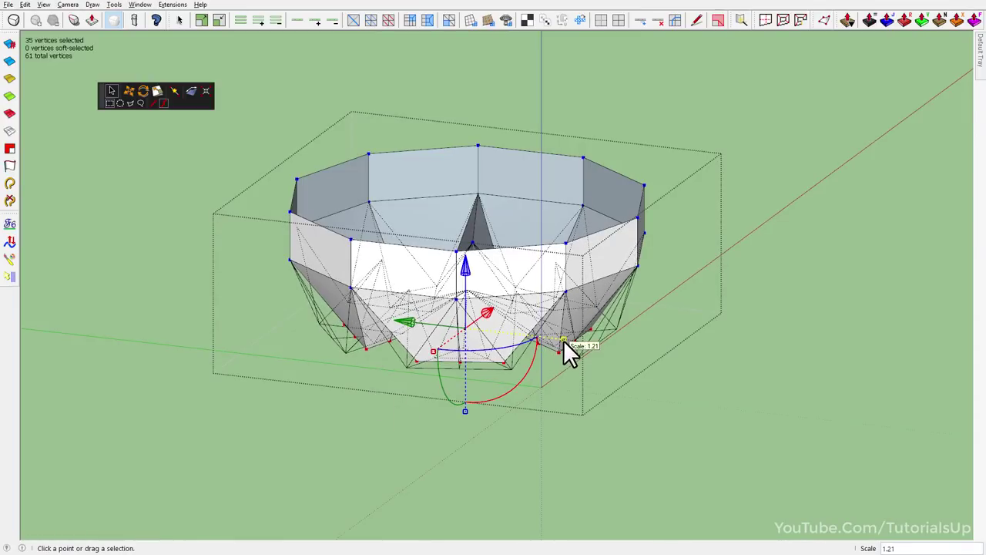
{"action": "middle_click_drag", "start_coordinate": [565, 341], "coordinate": [584, 358]}
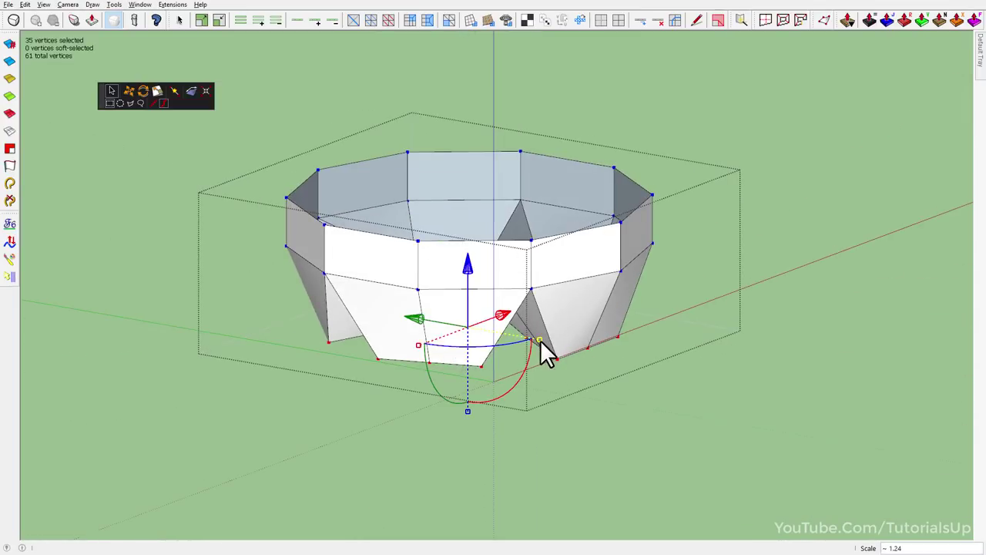
{"action": "left_click_drag", "start_coordinate": [540, 339], "coordinate": [540, 348]}
{"action": "mouse_move", "coordinate": [440, 326]}
{"action": "middle_mouse_down"}
{"action": "mouse_move", "coordinate": [678, 99]}
{"action": "mouse_move", "coordinate": [696, 260]}
{"action": "middle_mouse_up"}
In Left view, select the ten top vertices and pull them upward into a new ring.
{"action": "key", "text": "F5"}
{"action": "left_click_drag", "start_coordinate": [324, 198], "coordinate": [796, 249]}
{"action": "left_click_drag", "start_coordinate": [498, 179], "coordinate": [498, 185]}
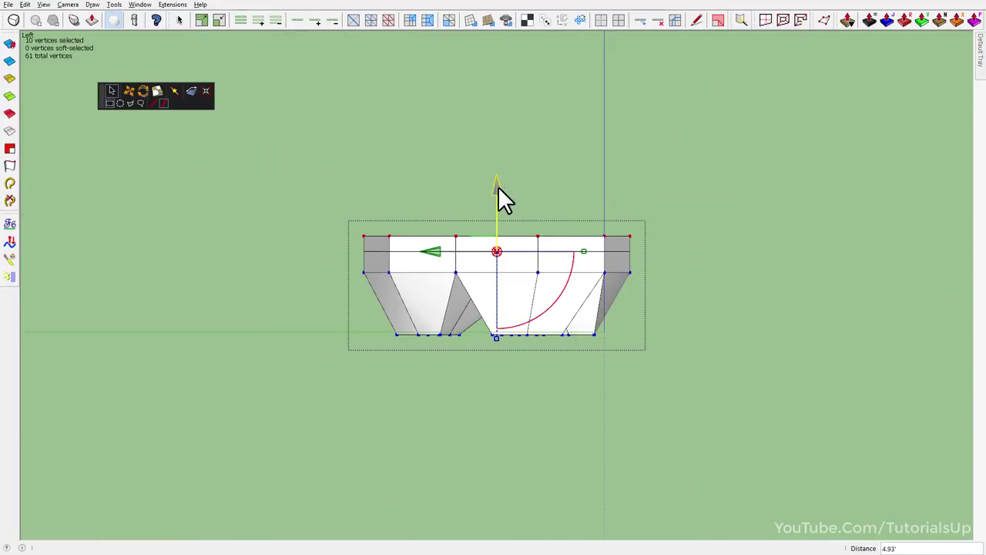
{"action": "scroll", "coordinate": [462, 255], "scroll_direction": "down", "scroll_amount": 2}
{"action": "mouse_move", "coordinate": [474, 229]}
{"action": "left_mouse_down"}
{"action": "mouse_move", "coordinate": [457, 220]}
{"action": "mouse_move", "coordinate": [458, 104]}
{"action": "left_mouse_up"}
Add another top ring and stretch the body far upward.
{"action": "left_click", "coordinate": [458, 104]}
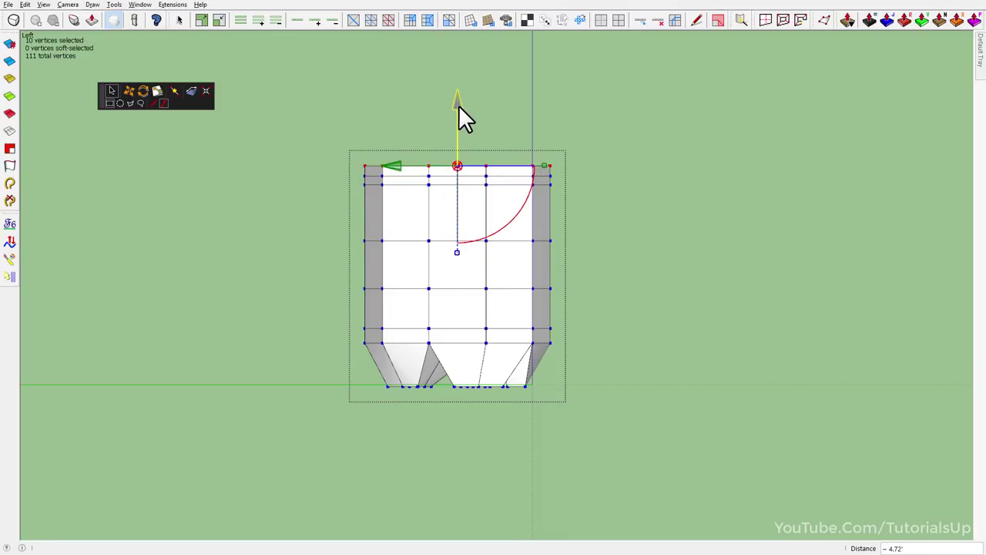
{"action": "scroll", "coordinate": [471, 330], "scroll_direction": "down", "scroll_amount": 2}
{"action": "left_click_drag", "start_coordinate": [462, 150], "coordinate": [468, 35]}
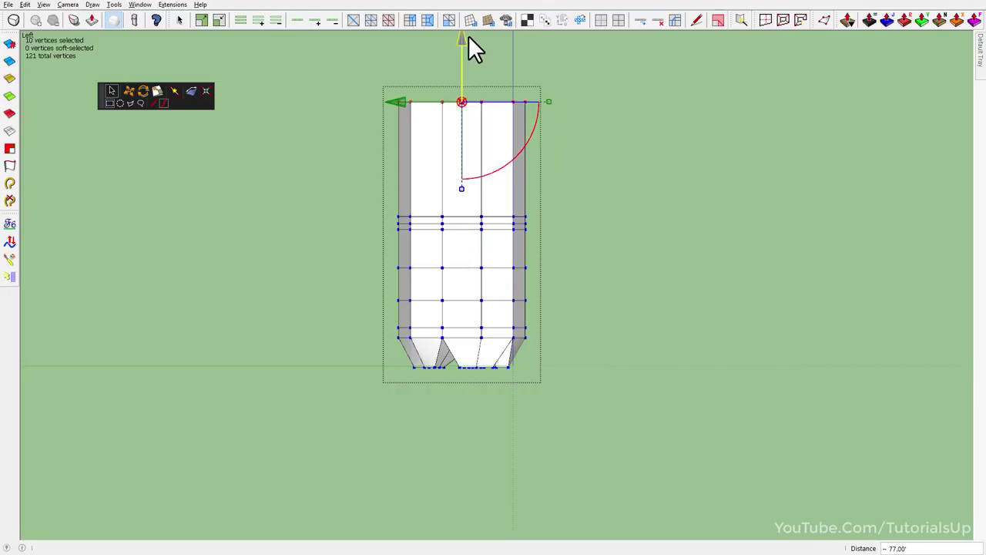
{"action": "scroll", "coordinate": [505, 297], "scroll_direction": "up", "scroll_amount": 1}
Scale a low body ring outward about 1.11 to bulge the sides.
{"action": "left_click_drag", "start_coordinate": [613, 308], "coordinate": [613, 309]}
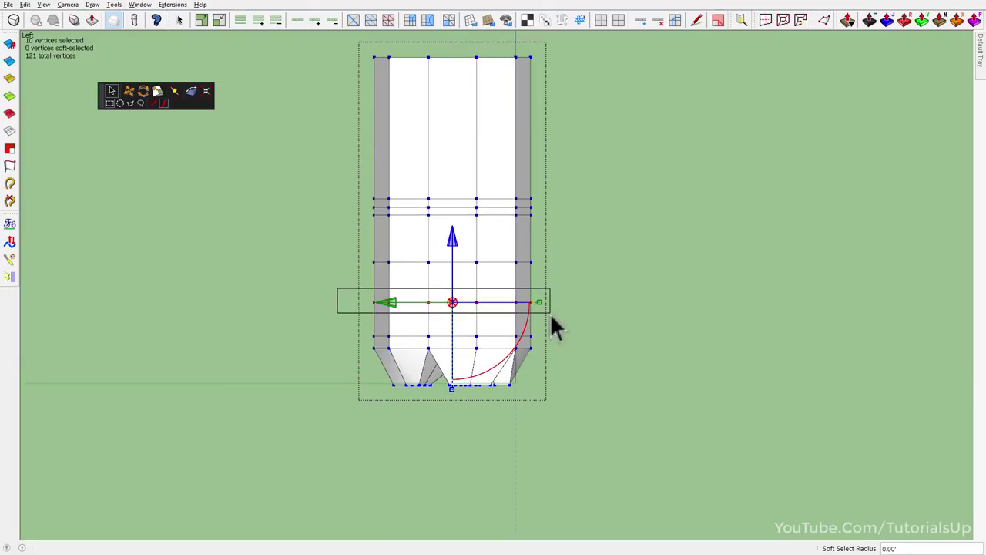
{"action": "scroll", "coordinate": [542, 308], "scroll_direction": "up", "scroll_amount": 1}
{"action": "left_click_drag", "start_coordinate": [515, 313], "coordinate": [523, 314]}
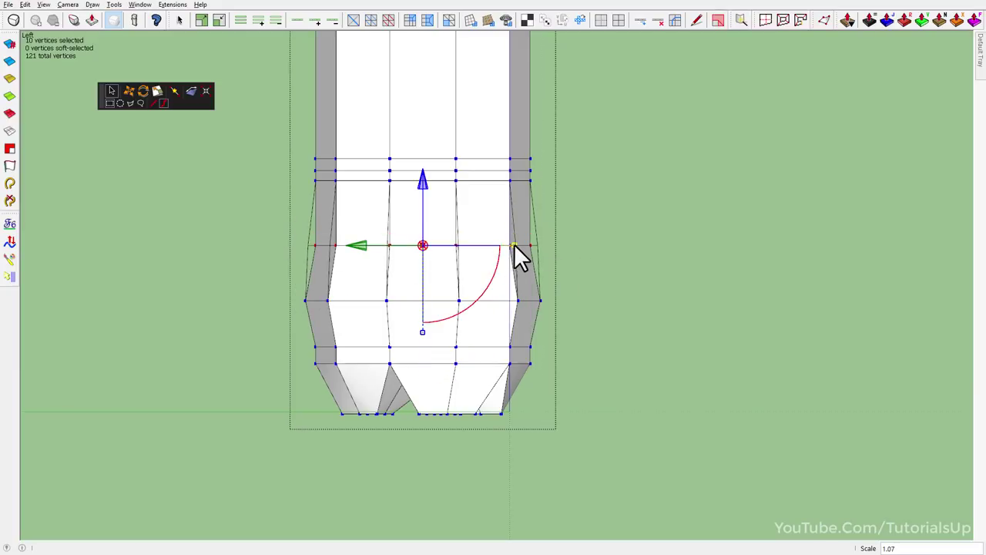
{"action": "left_click_drag", "start_coordinate": [539, 278], "coordinate": [503, 313]}
{"action": "scroll", "coordinate": [504, 313], "scroll_direction": "down", "scroll_amount": 2}
{"action": "scroll", "coordinate": [494, 264], "scroll_direction": "up", "scroll_amount": 2}
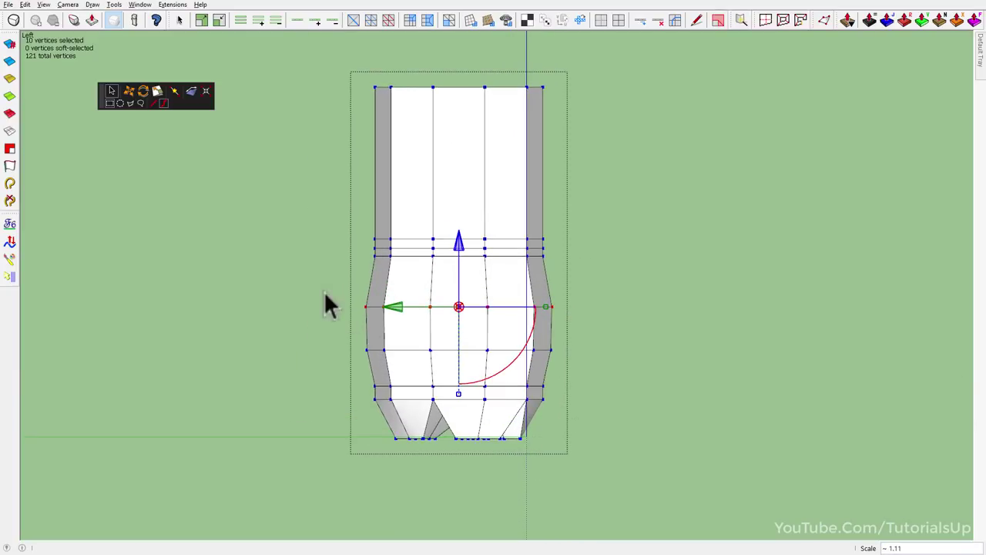
Select the middle and upper vertex rows and shift them up along blue.
{"action": "left_click_drag", "start_coordinate": [324, 287], "coordinate": [700, 362]}
{"action": "left_click_drag", "start_coordinate": [462, 281], "coordinate": [388, 248]}
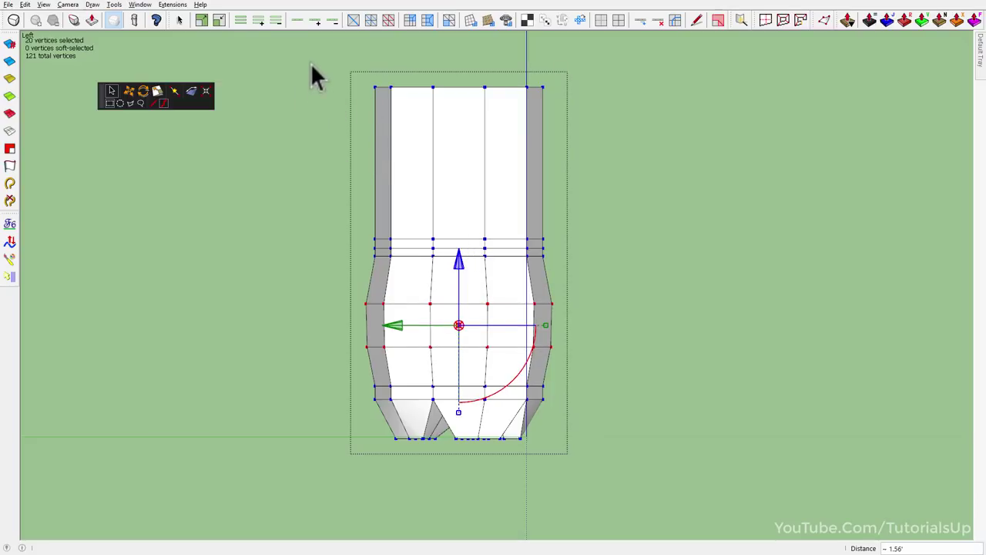
{"action": "left_click_drag", "start_coordinate": [310, 62], "coordinate": [641, 308], "text": "ctrl"}
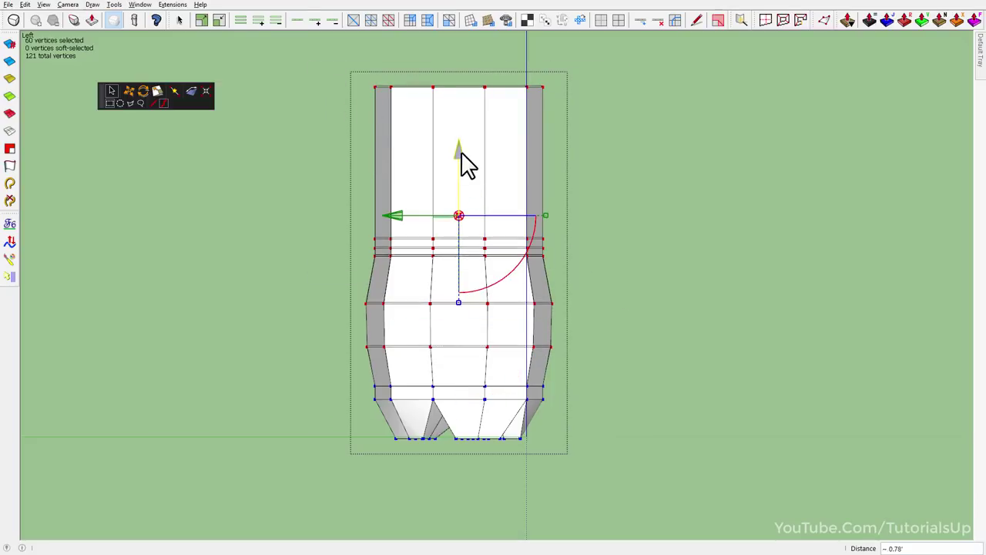
{"action": "left_click_drag", "start_coordinate": [464, 161], "coordinate": [452, 176]}
{"action": "left_click_drag", "start_coordinate": [345, 71], "coordinate": [633, 326]}
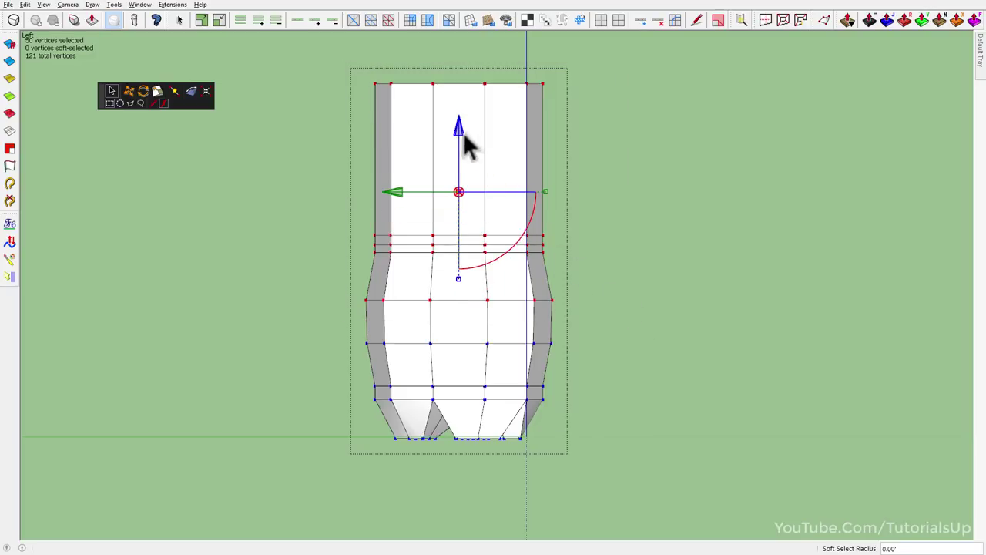
Move the top and middle vertex rows upward.
{"action": "scroll", "coordinate": [451, 370], "scroll_direction": "down", "scroll_amount": 1}
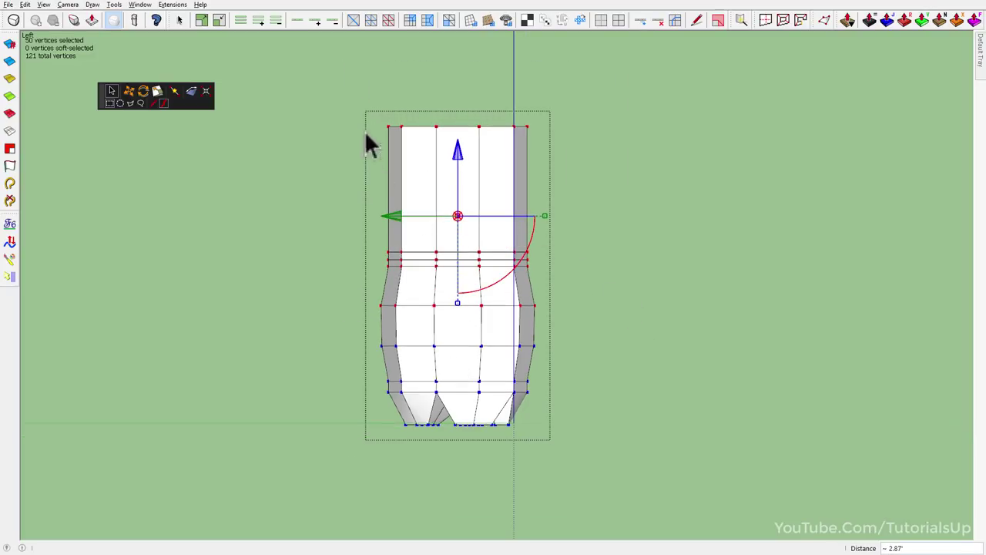
{"action": "left_click_drag", "start_coordinate": [331, 88], "coordinate": [647, 302]}
{"action": "left_click_drag", "start_coordinate": [458, 149], "coordinate": [462, 136]}
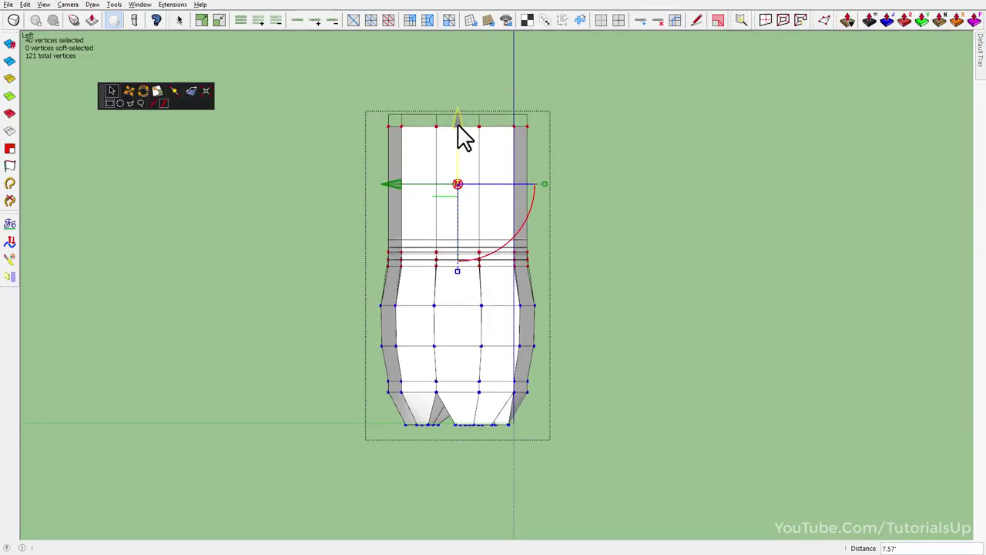
{"action": "mouse_move", "coordinate": [543, 277]}
{"action": "middle_mouse_down"}
{"action": "mouse_move", "coordinate": [459, 279]}
{"action": "mouse_move", "coordinate": [434, 242]}
{"action": "middle_mouse_up"}
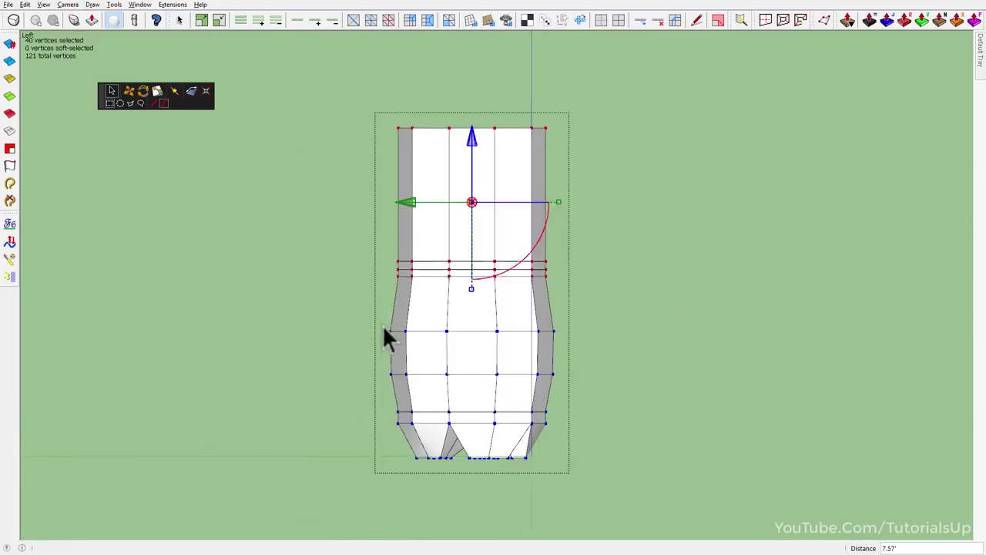
Narrow the top vertices to about 0.96 scale.
{"action": "scroll", "coordinate": [501, 225], "scroll_direction": "up", "scroll_amount": 1}
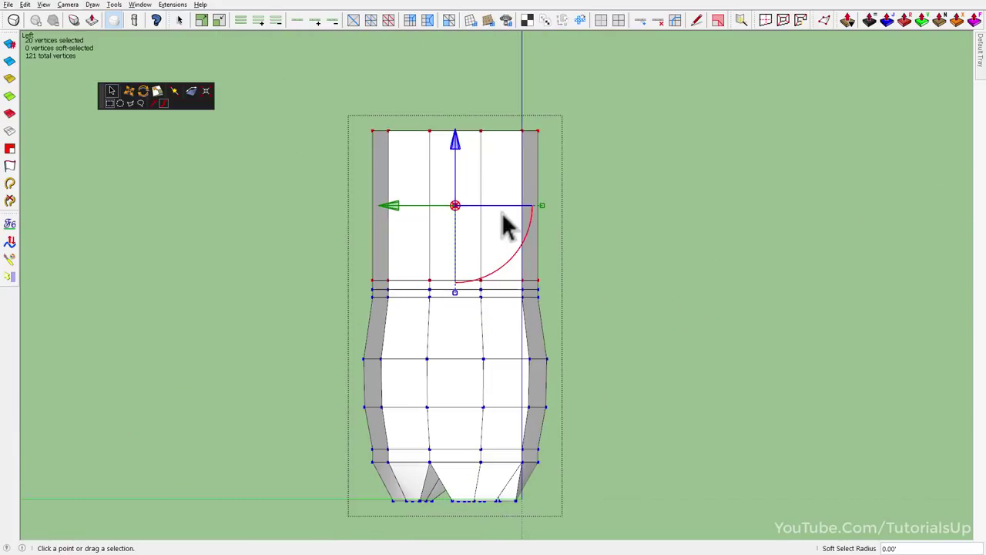
{"action": "left_click_drag", "start_coordinate": [539, 207], "coordinate": [511, 240]}
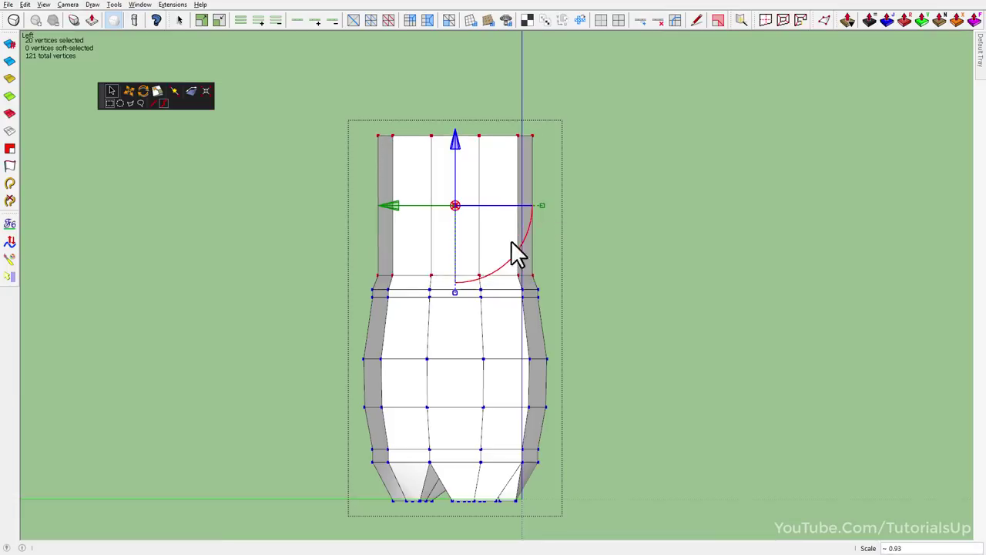
{"action": "scroll", "coordinate": [528, 186], "scroll_direction": "up", "scroll_amount": 2}
{"action": "left_click_drag", "start_coordinate": [529, 195], "coordinate": [523, 192]}
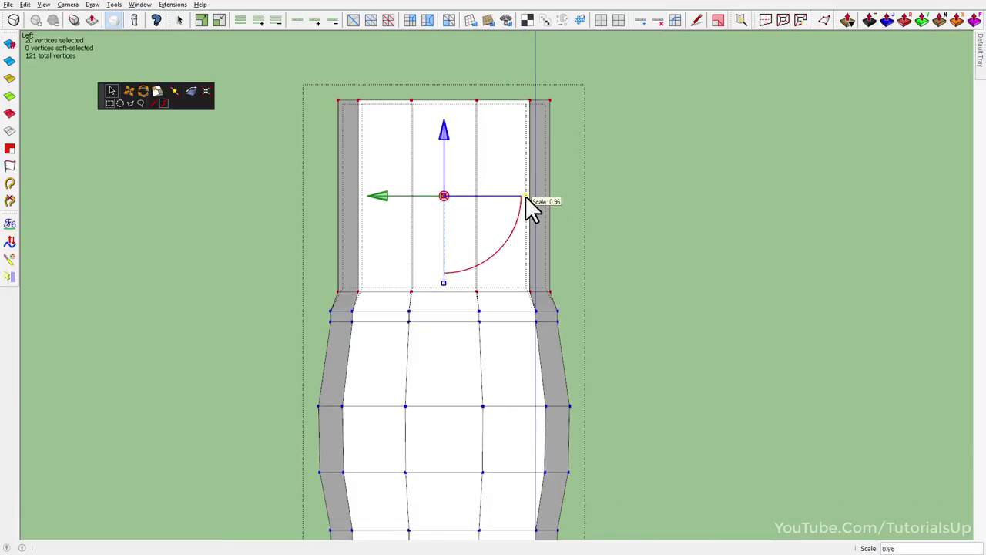
Lower the top vertices 3.47' and exit vertex editing.
{"action": "left_click_drag", "start_coordinate": [446, 144], "coordinate": [445, 151]}
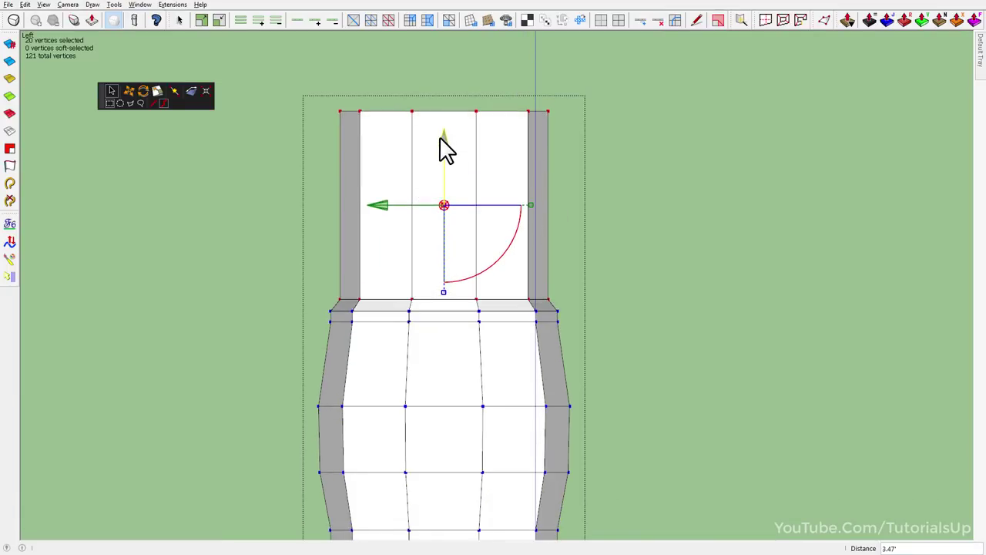
{"action": "scroll", "coordinate": [467, 185], "scroll_direction": "down", "scroll_amount": 1}
{"action": "scroll", "coordinate": [493, 204], "scroll_direction": "up", "scroll_amount": 1}
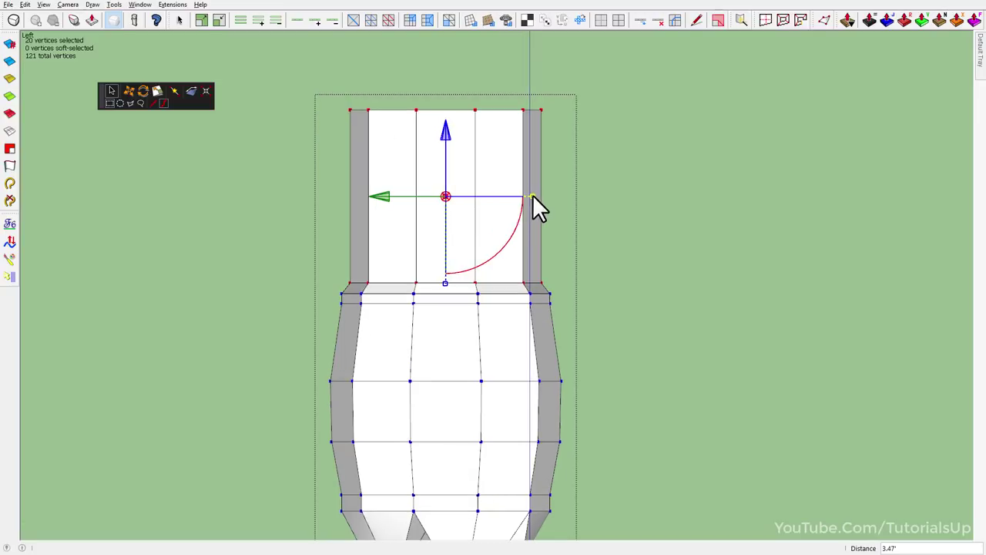
{"action": "mouse_move", "coordinate": [534, 198]}
{"action": "middle_mouse_down"}
{"action": "mouse_move", "coordinate": [675, 377]}
{"action": "mouse_move", "coordinate": [396, 488]}
{"action": "mouse_move", "coordinate": [741, 363]}
{"action": "middle_mouse_up"}
{"action": "key", "text": "space"}
Preview the vase smoothed with Subdivide, orbit around it, then turn smoothing off.
{"action": "left_click", "coordinate": [497, 289]}
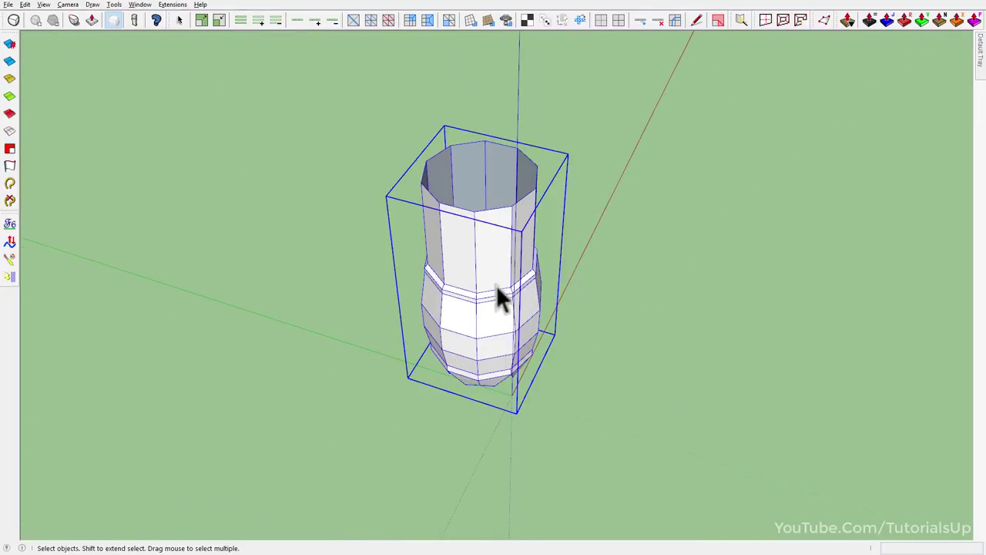
{"action": "left_click", "coordinate": [13, 20]}
{"action": "mouse_move", "coordinate": [511, 329]}
{"action": "middle_mouse_down"}
{"action": "mouse_move", "coordinate": [132, 170]}
{"action": "mouse_move", "coordinate": [804, 218]}
{"action": "mouse_move", "coordinate": [750, 26]}
{"action": "mouse_move", "coordinate": [424, 414]}
{"action": "middle_mouse_up"}
{"action": "left_click", "coordinate": [13, 20]}
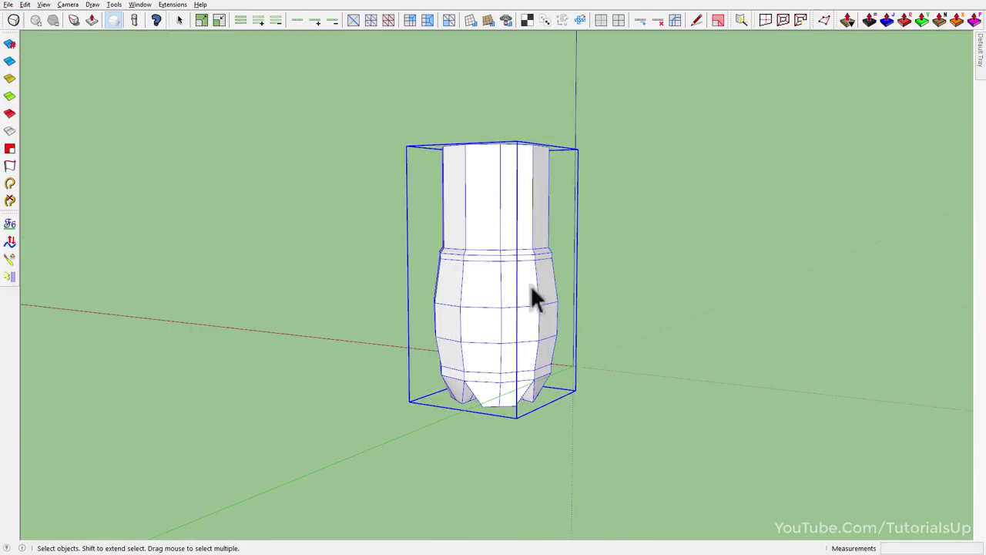
In Back view, move the bottle's bottom row of vertices along the vertical axis.
{"action": "key", "text": "5"}
{"action": "double_click", "coordinate": [528, 385]}
{"action": "scroll", "coordinate": [573, 433], "scroll_direction": "up", "scroll_amount": 3}
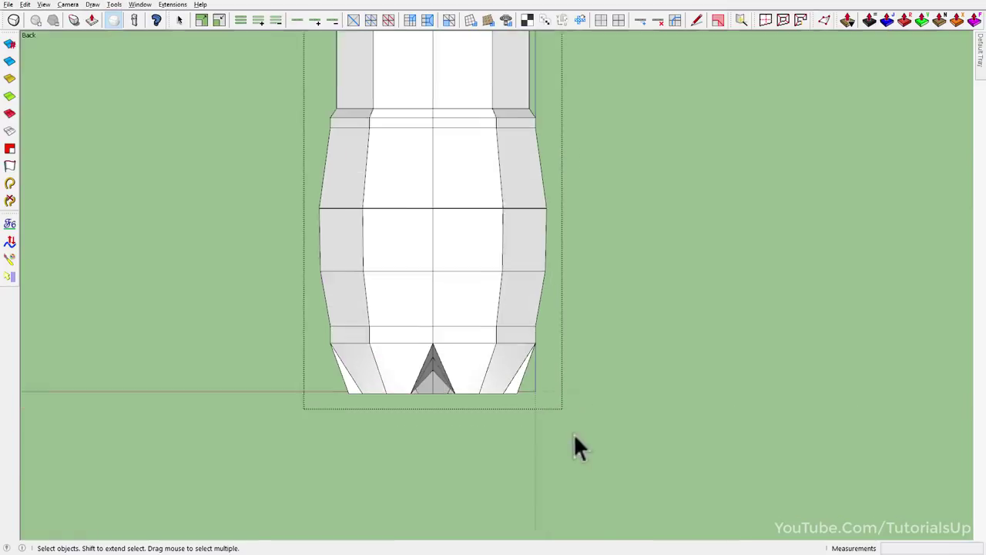
{"action": "scroll", "coordinate": [578, 447], "scroll_direction": "up", "scroll_amount": 1}
{"action": "key", "text": "v"}
{"action": "left_click_drag", "start_coordinate": [306, 379], "coordinate": [462, 428]}
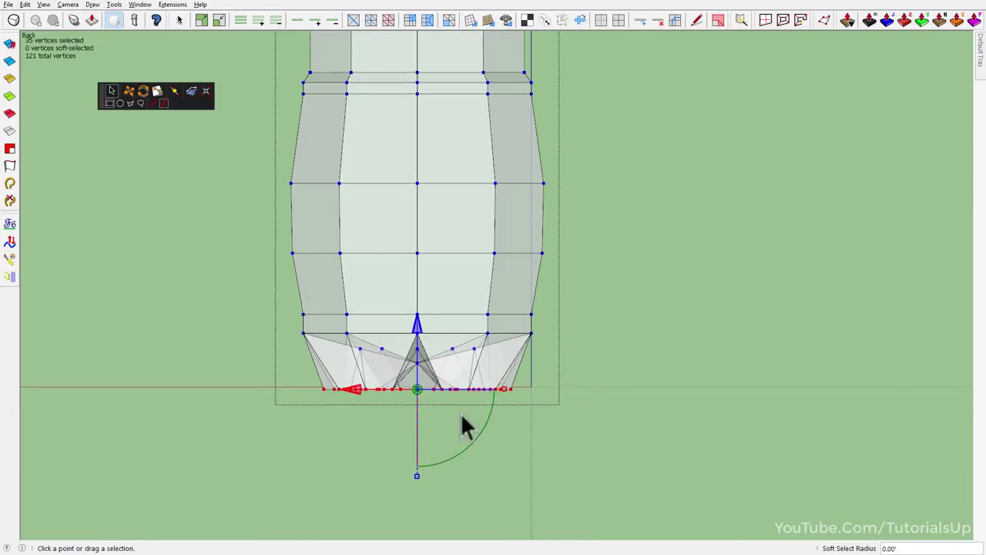
{"action": "scroll", "coordinate": [431, 389], "scroll_direction": "up", "scroll_amount": 1}
{"action": "mouse_move", "coordinate": [413, 329]}
{"action": "left_mouse_down"}
{"action": "mouse_move", "coordinate": [416, 339]}
{"action": "mouse_move", "coordinate": [424, 315]}
{"action": "left_mouse_up"}
{"action": "middle_click_drag", "start_coordinate": [424, 315], "coordinate": [547, 406]}
{"action": "key", "text": "Escape"}
Select every bottle vertex, then leave vertex editing and the group.
{"action": "scroll", "coordinate": [456, 324], "scroll_direction": "up", "scroll_amount": 3}
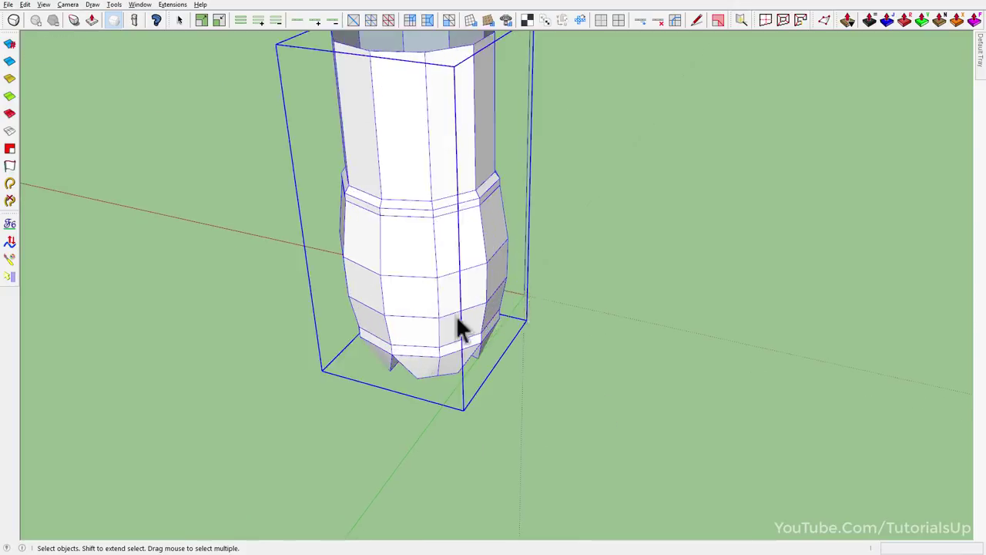
{"action": "middle_click_drag", "start_coordinate": [456, 315], "coordinate": [136, 236]}
{"action": "key", "text": "F4"}
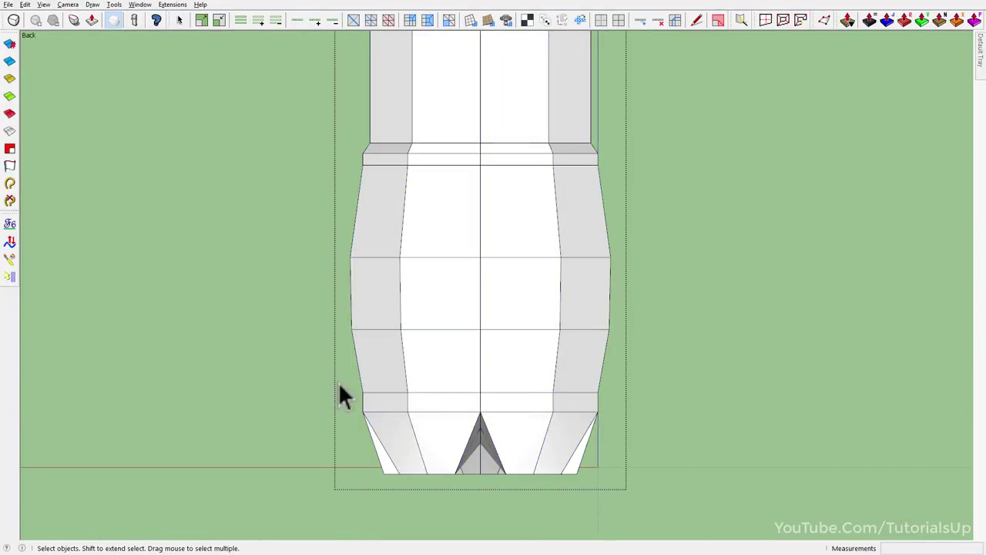
{"action": "key", "text": "ctrl+a"}
{"action": "mouse_move", "coordinate": [567, 403]}
{"action": "middle_mouse_down"}
{"action": "mouse_move", "coordinate": [424, 439]}
{"action": "mouse_move", "coordinate": [400, 415]}
{"action": "middle_mouse_up"}
{"action": "key", "text": "Escape"}
Orbit the bottle, toggle Edges off and back on, and return to the back view.
{"action": "mouse_move", "coordinate": [181, 128]}
{"action": "middle_mouse_down"}
{"action": "mouse_move", "coordinate": [447, 193]}
{"action": "mouse_move", "coordinate": [171, 335]}
{"action": "mouse_move", "coordinate": [715, 180]}
{"action": "mouse_move", "coordinate": [627, 435]}
{"action": "mouse_move", "coordinate": [116, 82]}
{"action": "middle_mouse_up"}
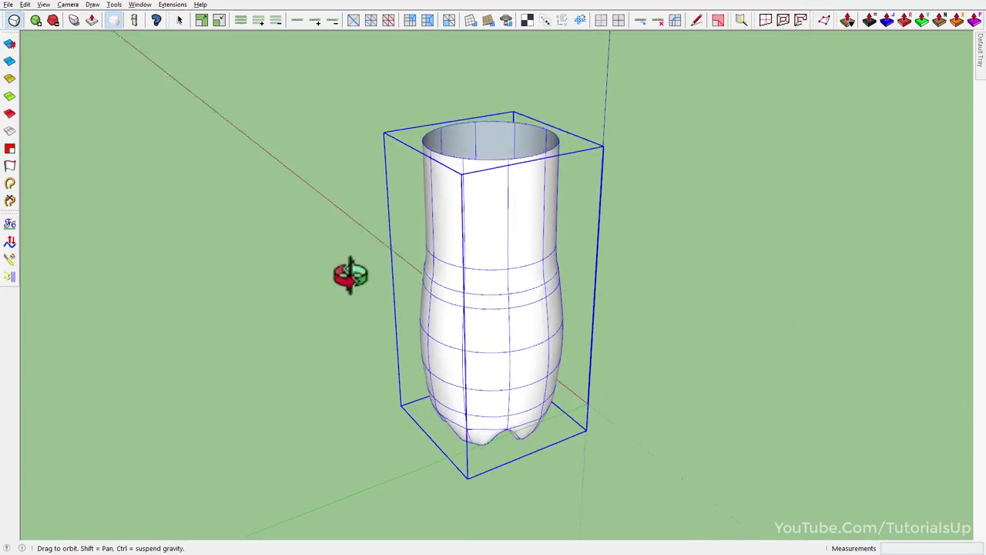
{"action": "mouse_move", "coordinate": [346, 273]}
{"action": "middle_mouse_down"}
{"action": "mouse_move", "coordinate": [438, 356]}
{"action": "mouse_move", "coordinate": [462, 231]}
{"action": "middle_mouse_up"}
{"action": "left_click", "coordinate": [113, 21]}
{"action": "mouse_move", "coordinate": [112, 20]}
{"action": "middle_mouse_down"}
{"action": "mouse_move", "coordinate": [242, 149]}
{"action": "mouse_move", "coordinate": [411, 363]}
{"action": "mouse_move", "coordinate": [902, 159]}
{"action": "middle_mouse_up"}
{"action": "left_click", "coordinate": [107, 21]}
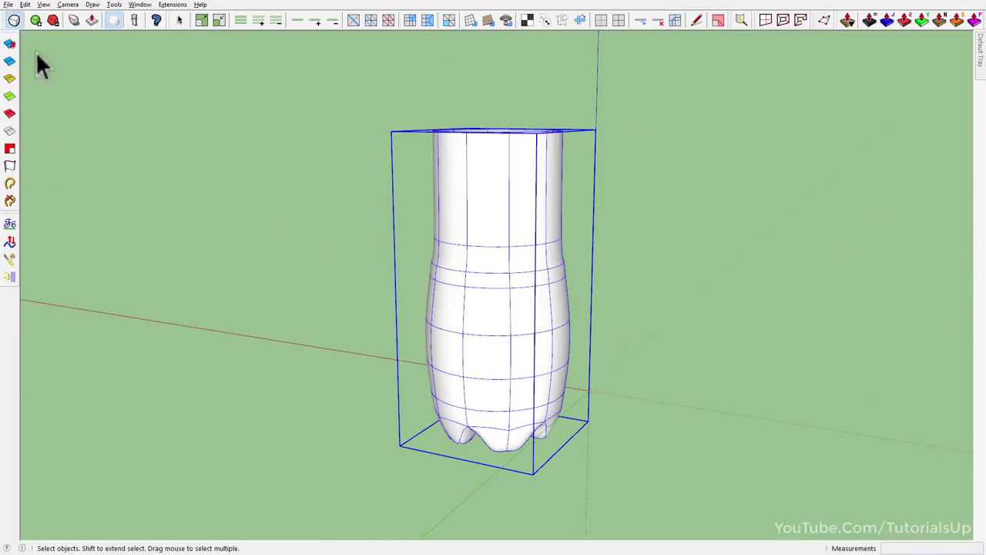
{"action": "key", "text": "F5"}
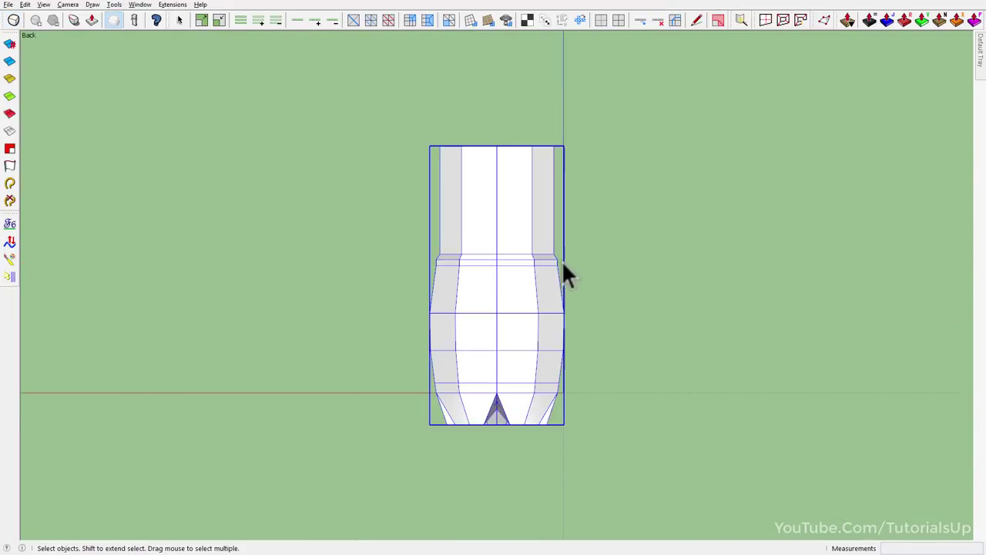
Copy the thin ring band from the neck base up above the neck top.
{"action": "double_click", "coordinate": [498, 301]}
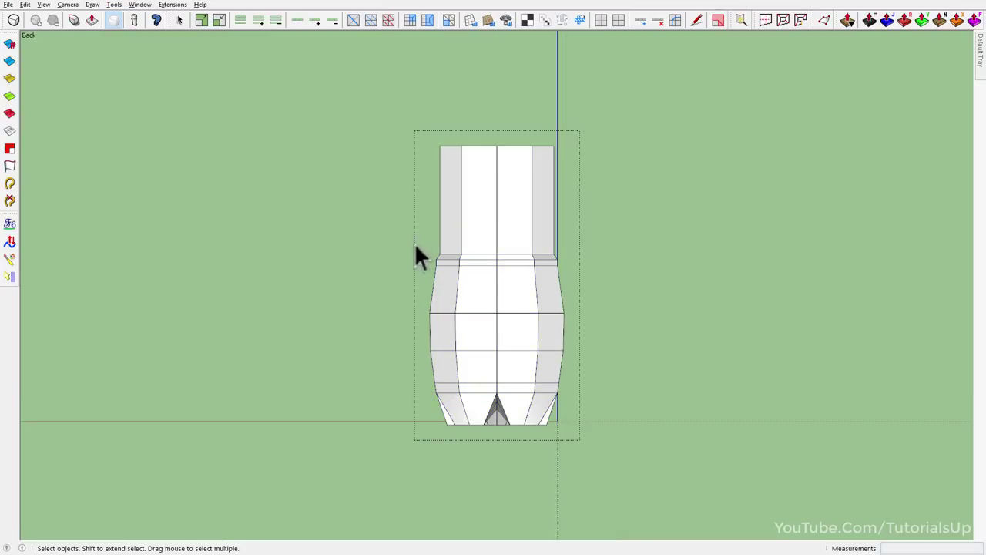
{"action": "left_click_drag", "start_coordinate": [414, 242], "coordinate": [683, 285]}
{"action": "key", "text": "m"}
{"action": "key", "text": "ctrl"}
{"action": "left_click", "coordinate": [640, 286]}
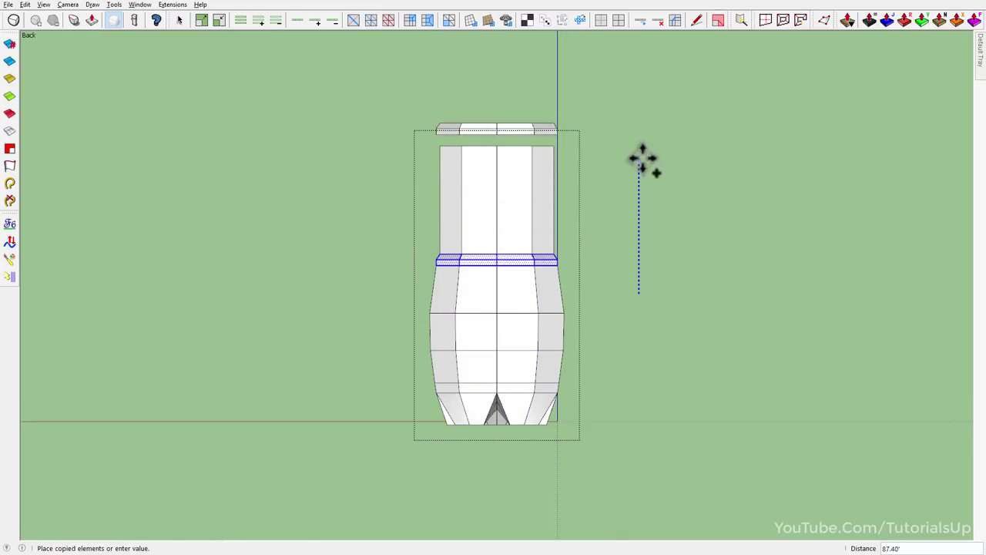
{"action": "left_click", "coordinate": [642, 139]}
{"action": "middle_click_drag", "start_coordinate": [643, 139], "coordinate": [497, 254]}
Flip the ring copy upside down with a blue-axis scale of -1.
{"action": "key", "text": "s"}
{"action": "scroll", "coordinate": [497, 115], "scroll_direction": "up", "scroll_amount": 2}
{"action": "scroll", "coordinate": [493, 100], "scroll_direction": "up", "scroll_amount": 3}
{"action": "left_click_drag", "start_coordinate": [488, 103], "coordinate": [449, 148]}
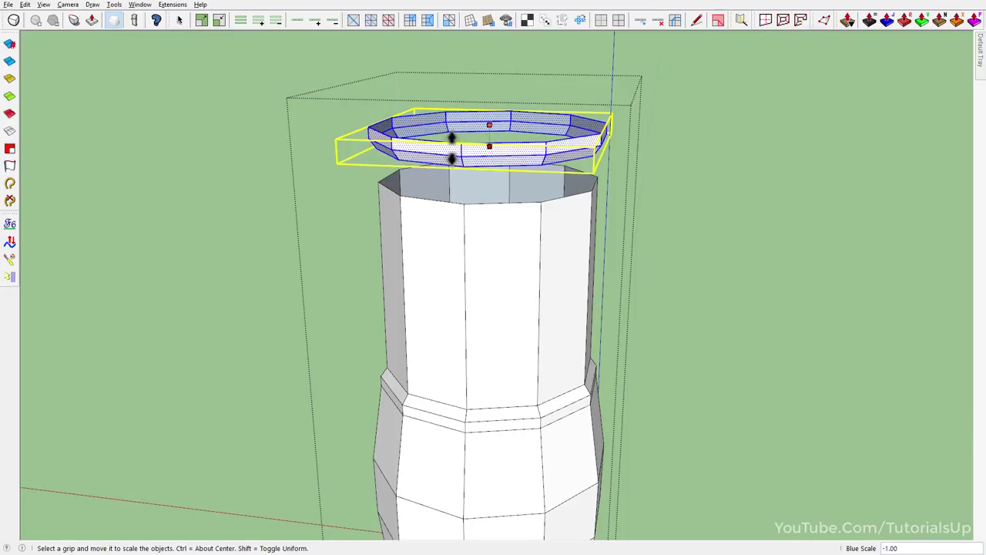
{"action": "key", "text": "space"}
Move the flipped ring down to sit on the neck rim.
{"action": "scroll", "coordinate": [475, 278], "scroll_direction": "up", "scroll_amount": 2}
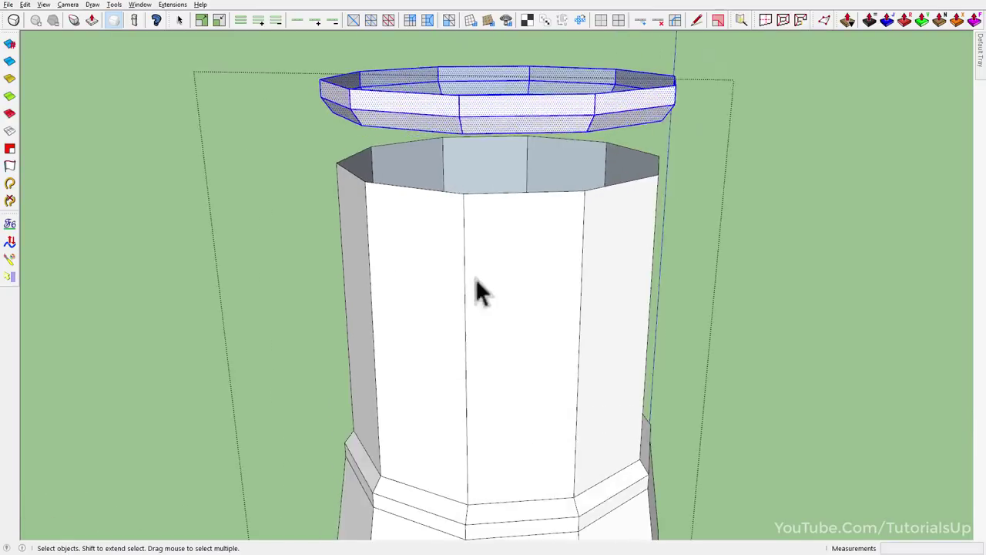
{"action": "key", "text": "m"}
{"action": "middle_click_drag", "start_coordinate": [475, 278], "coordinate": [455, 107]}
{"action": "left_click", "coordinate": [455, 108]}
{"action": "scroll", "coordinate": [460, 160], "scroll_direction": "down", "scroll_amount": 3}
{"action": "left_click", "coordinate": [465, 159]}
{"action": "middle_click_drag", "start_coordinate": [464, 159], "coordinate": [402, 177]}
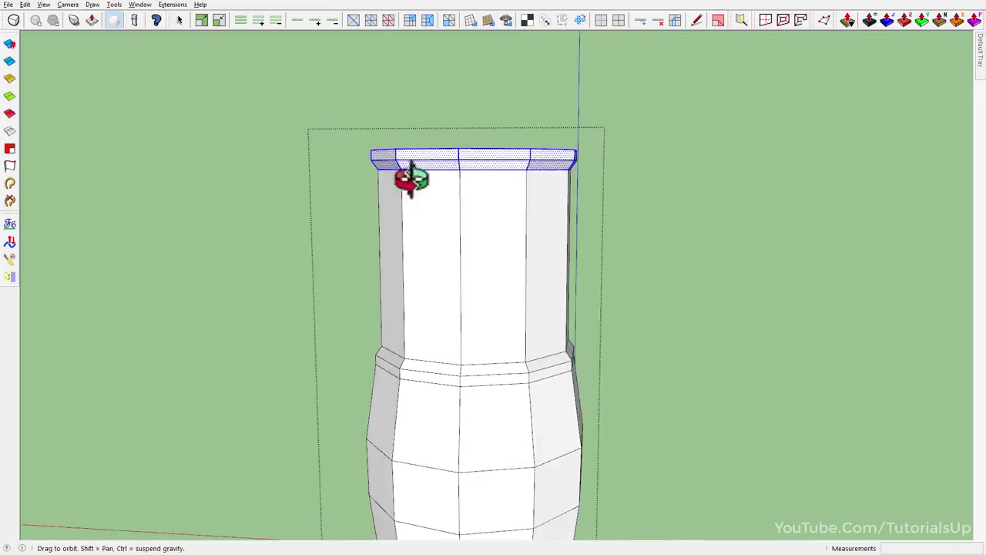
{"action": "key", "text": "space"}
Select the neck-top vertices and raise them to make the neck taller.
{"action": "left_click_drag", "start_coordinate": [556, 125], "coordinate": [558, 123]}
{"action": "scroll", "coordinate": [405, 161], "scroll_direction": "down", "scroll_amount": 2}
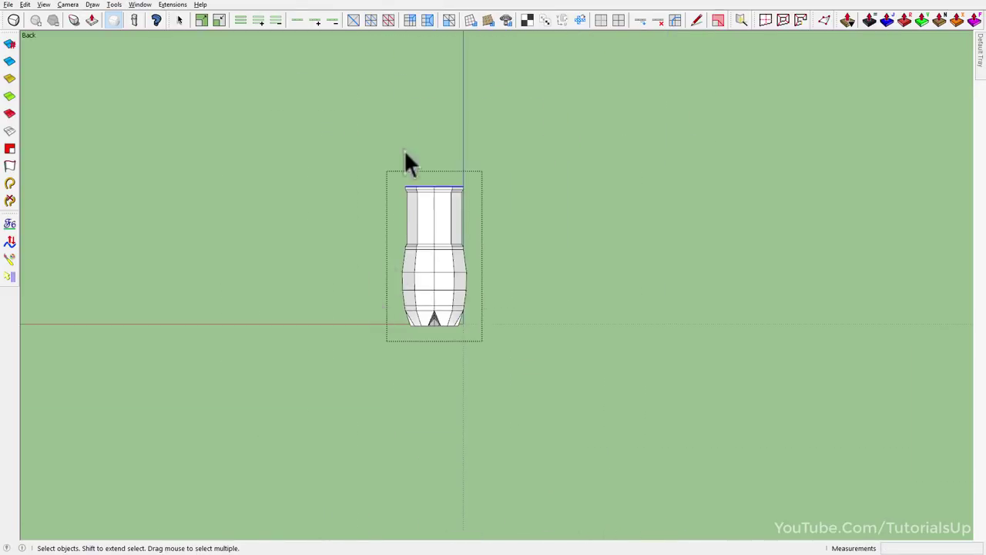
{"action": "scroll", "coordinate": [486, 216], "scroll_direction": "up", "scroll_amount": 4}
{"action": "left_click_drag", "start_coordinate": [460, 144], "coordinate": [477, 77]}
{"action": "scroll", "coordinate": [418, 133], "scroll_direction": "up", "scroll_amount": 1}
{"action": "scroll", "coordinate": [520, 235], "scroll_direction": "down", "scroll_amount": 1}
{"action": "scroll", "coordinate": [481, 88], "scroll_direction": "up", "scroll_amount": 2}
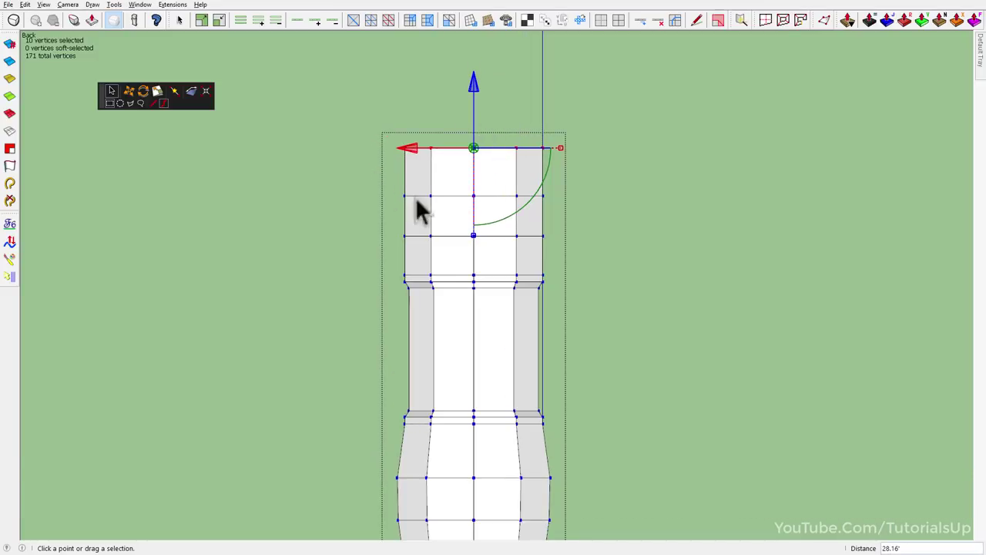
Select the top three vertex rows of the bottle.
{"action": "mouse_move", "coordinate": [419, 209]}
{"action": "left_mouse_down"}
{"action": "mouse_move", "coordinate": [574, 223]}
{"action": "mouse_move", "coordinate": [556, 169]}
{"action": "mouse_move", "coordinate": [526, 171]}
{"action": "left_mouse_up"}
{"action": "scroll", "coordinate": [462, 231], "scroll_direction": "down", "scroll_amount": 1}
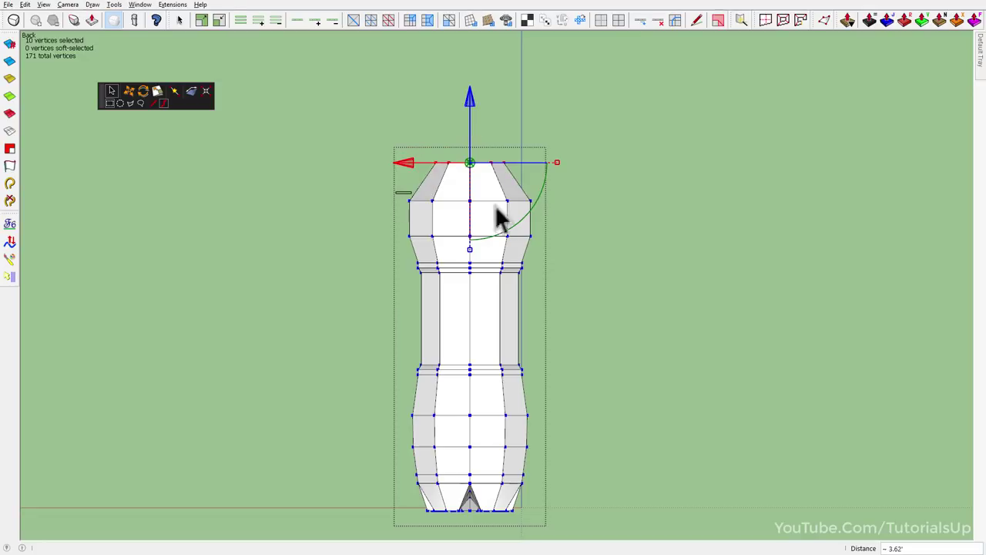
{"action": "left_click_drag", "start_coordinate": [578, 191], "coordinate": [396, 223]}
{"action": "scroll", "coordinate": [454, 227], "scroll_direction": "up", "scroll_amount": 1}
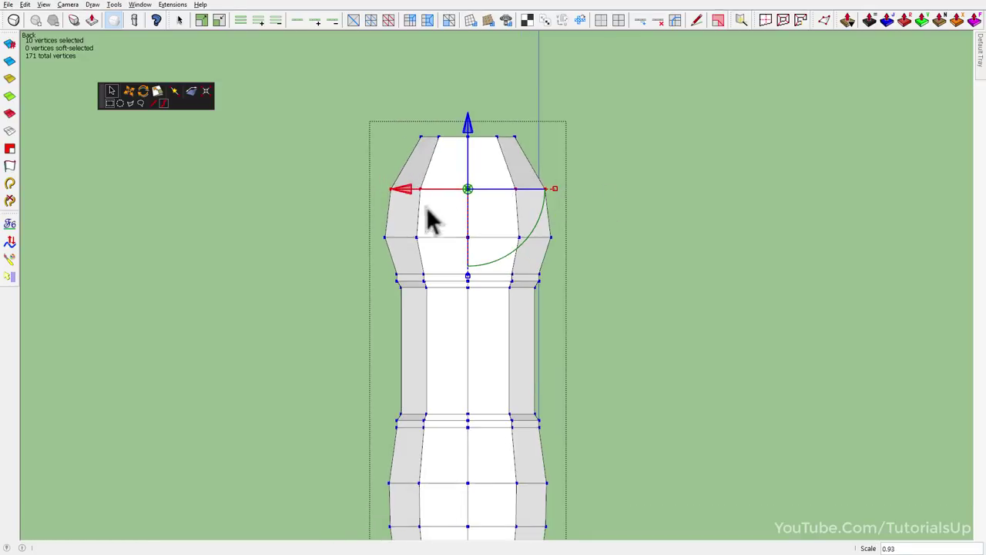
{"action": "scroll", "coordinate": [429, 215], "scroll_direction": "down", "scroll_amount": 1}
{"action": "left_click_drag", "start_coordinate": [391, 118], "coordinate": [555, 166]}
{"action": "scroll", "coordinate": [529, 148], "scroll_direction": "down", "scroll_amount": 1}
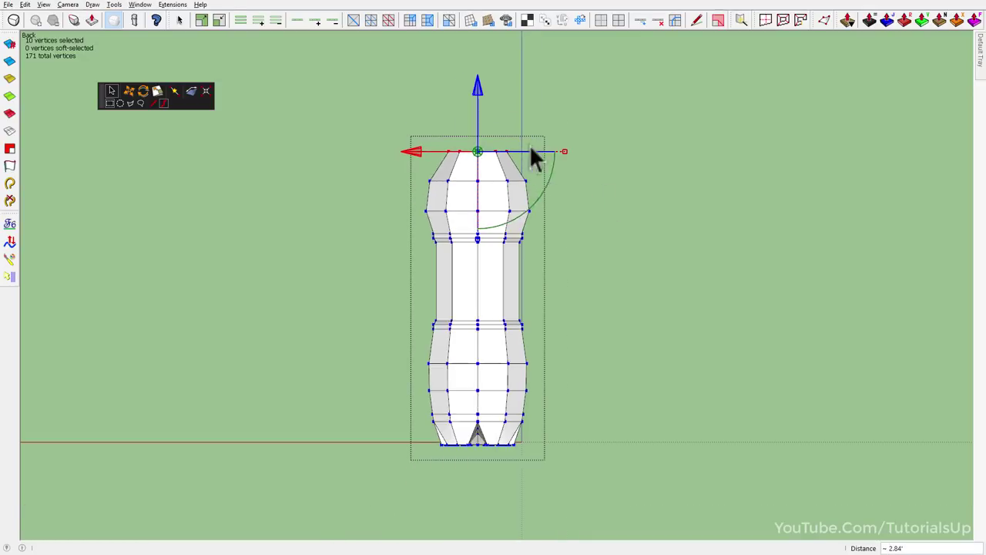
{"action": "left_click_drag", "start_coordinate": [577, 238], "coordinate": [579, 239]}
{"action": "scroll", "coordinate": [480, 154], "scroll_direction": "up", "scroll_amount": 1}
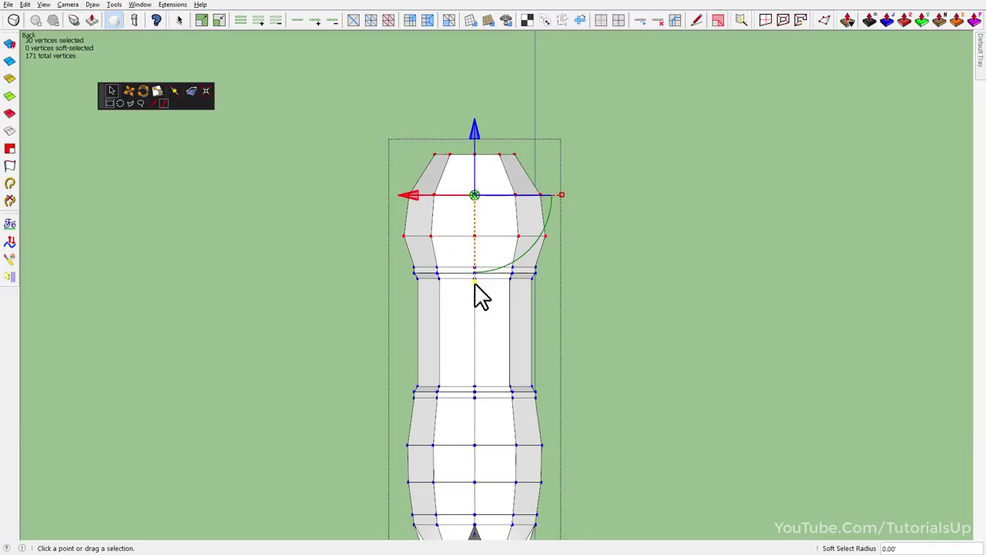
Widen the top rows slightly outward and lift them a little, checking in Back view.
{"action": "left_click_drag", "start_coordinate": [476, 293], "coordinate": [477, 299]}
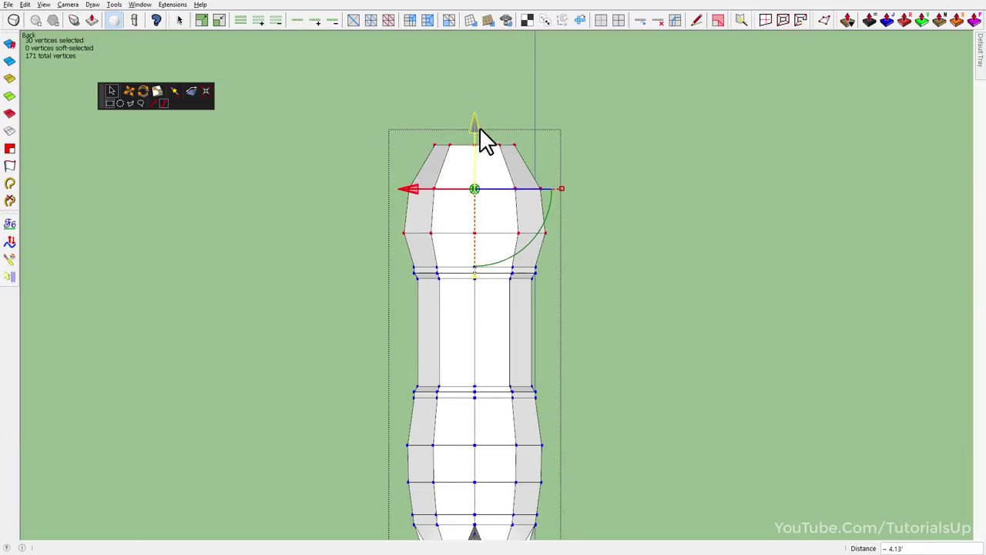
{"action": "left_click_drag", "start_coordinate": [479, 127], "coordinate": [475, 276]}
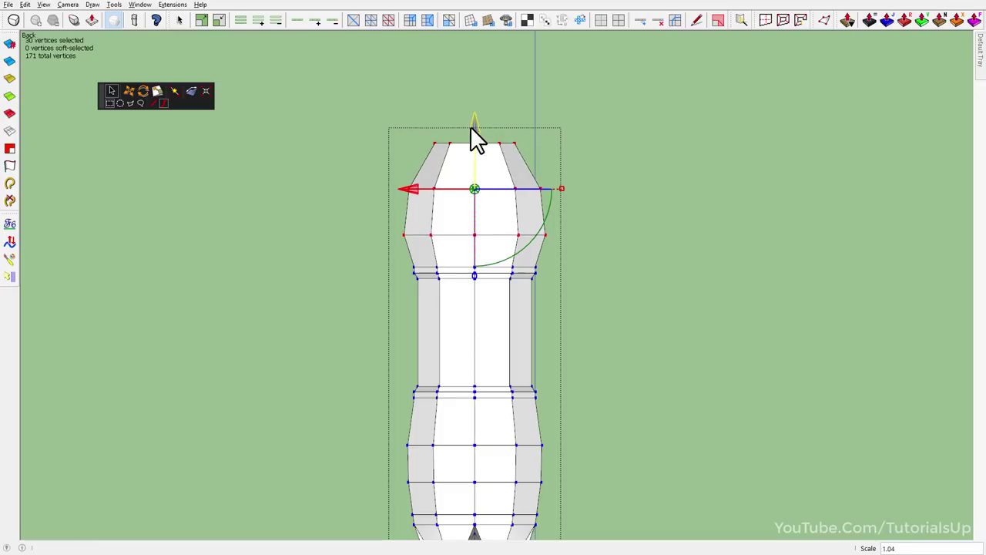
{"action": "left_click_drag", "start_coordinate": [470, 125], "coordinate": [475, 120]}
{"action": "mouse_move", "coordinate": [475, 120]}
{"action": "middle_mouse_down"}
{"action": "mouse_move", "coordinate": [530, 287]}
{"action": "mouse_move", "coordinate": [583, 293]}
{"action": "middle_mouse_up"}
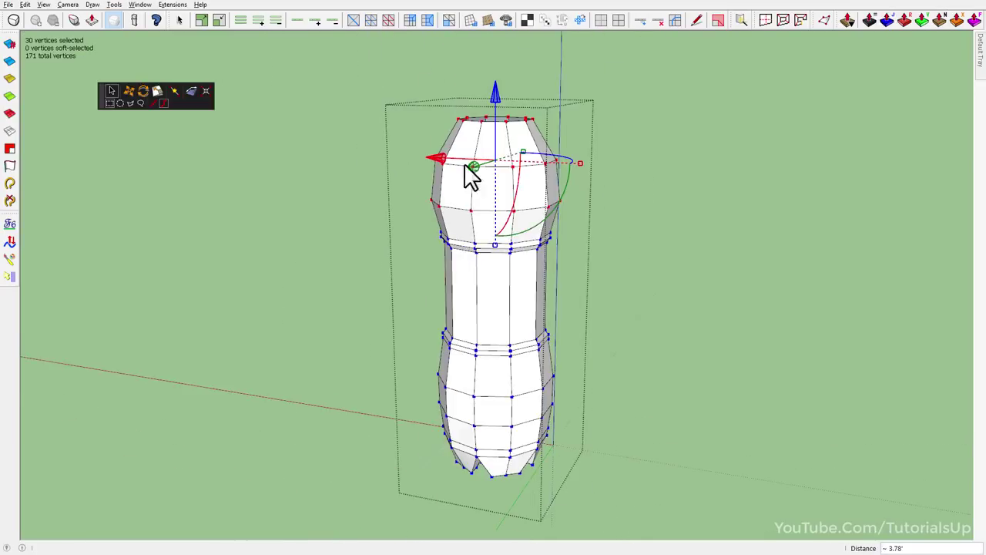
{"action": "key", "text": "ctrl+shift+b"}
{"action": "scroll", "coordinate": [540, 103], "scroll_direction": "up", "scroll_amount": 2}
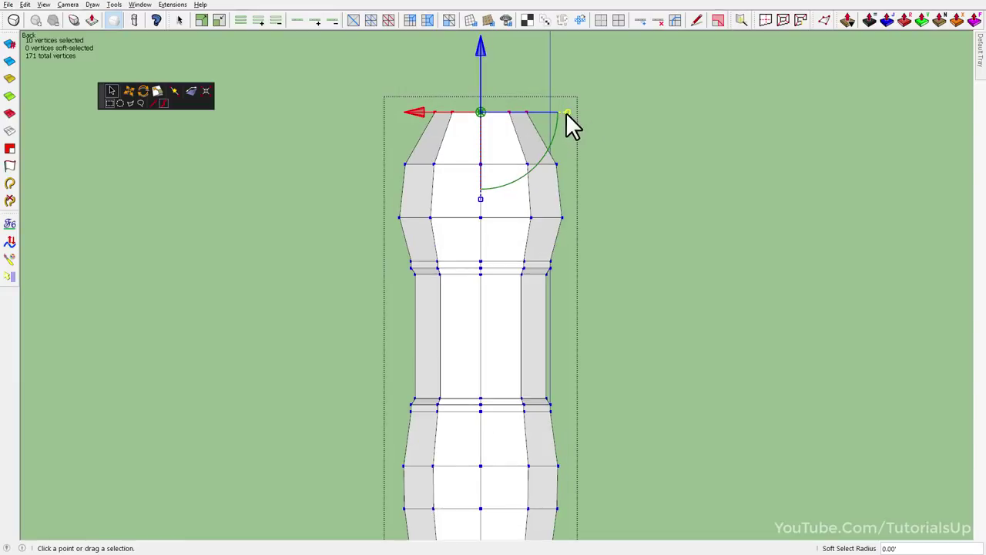
Narrow the top vertex row, shrink the second row inward, and close the bottle group.
{"action": "left_click_drag", "start_coordinate": [548, 113], "coordinate": [554, 110]}
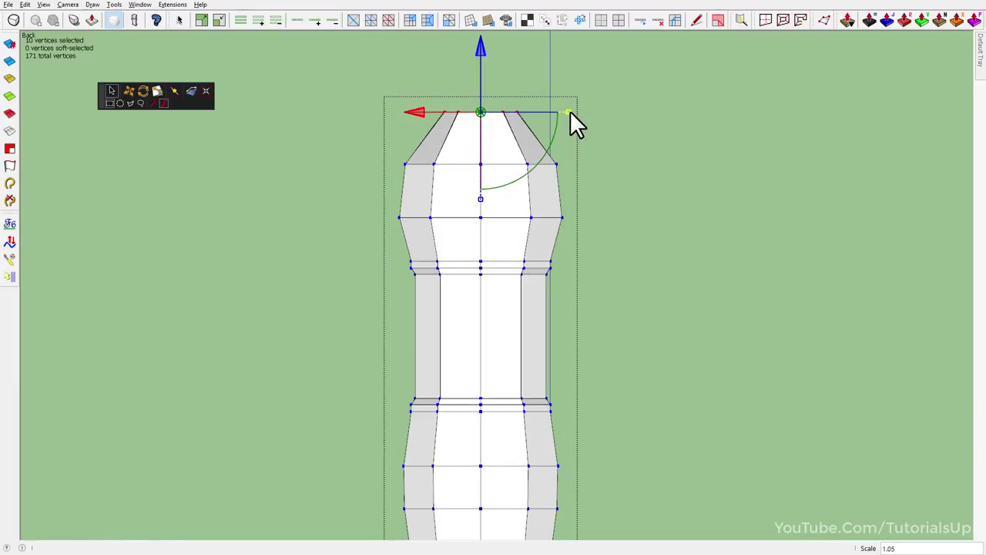
{"action": "mouse_move", "coordinate": [402, 140]}
{"action": "left_mouse_down"}
{"action": "mouse_move", "coordinate": [539, 193]}
{"action": "mouse_move", "coordinate": [567, 170]}
{"action": "left_mouse_up"}
{"action": "scroll", "coordinate": [644, 187], "scroll_direction": "down", "scroll_amount": 3}
{"action": "middle_click_drag", "start_coordinate": [644, 187], "coordinate": [714, 337]}
{"action": "scroll", "coordinate": [655, 316], "scroll_direction": "down", "scroll_amount": 2}
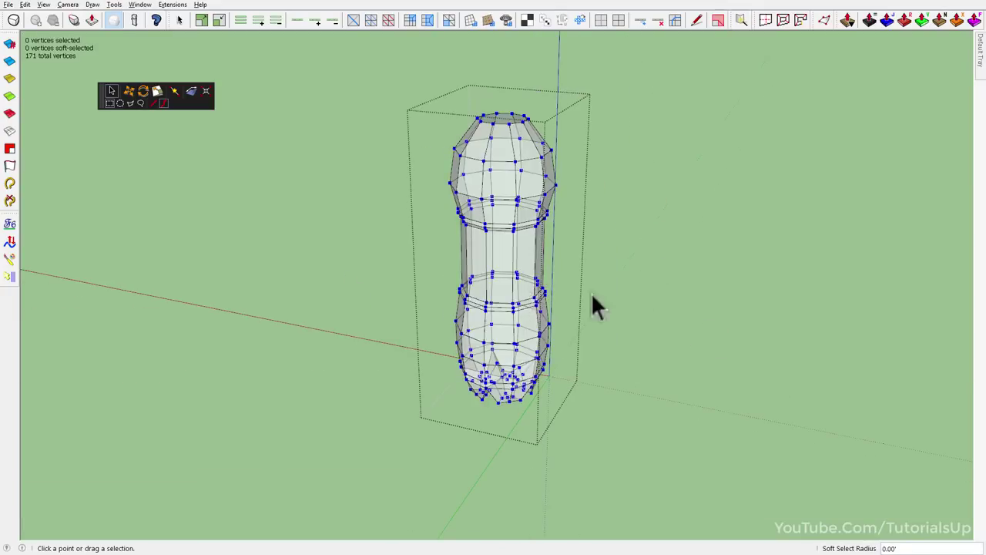
{"action": "key", "text": "Escape"}
{"action": "key", "text": "space"}
{"action": "left_click", "coordinate": [521, 249]}
Preview the smoothed bottle, then return to the control mesh in Back view.
{"action": "left_click", "coordinate": [14, 22]}
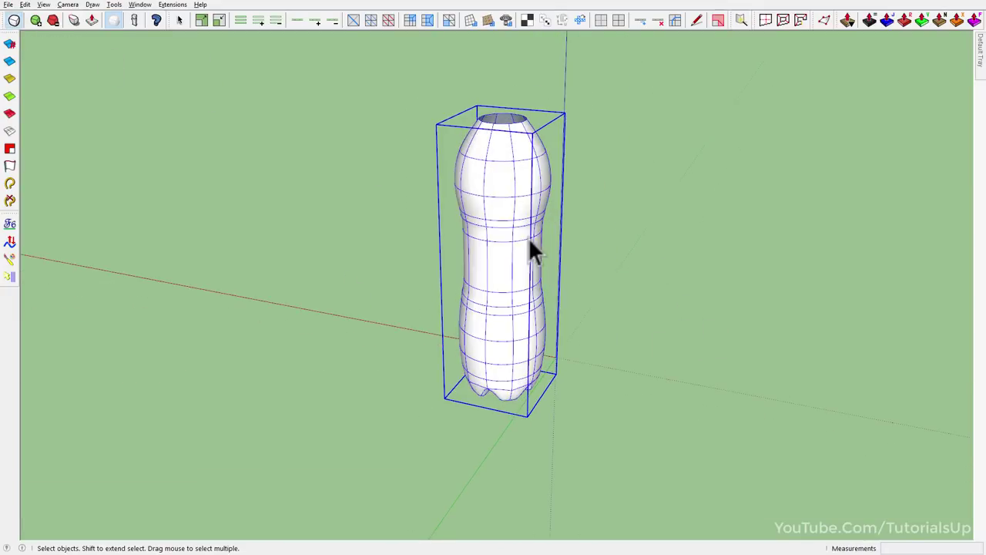
{"action": "middle_click_drag", "start_coordinate": [528, 247], "coordinate": [27, 127]}
{"action": "left_click", "coordinate": [593, 276]}
{"action": "mouse_move", "coordinate": [593, 276]}
{"action": "middle_mouse_down"}
{"action": "mouse_move", "coordinate": [553, 237]}
{"action": "mouse_move", "coordinate": [335, 445]}
{"action": "mouse_move", "coordinate": [497, 259]}
{"action": "middle_mouse_up"}
{"action": "left_click", "coordinate": [497, 259]}
{"action": "left_click", "coordinate": [12, 21]}
{"action": "key", "text": "ctrl+5"}
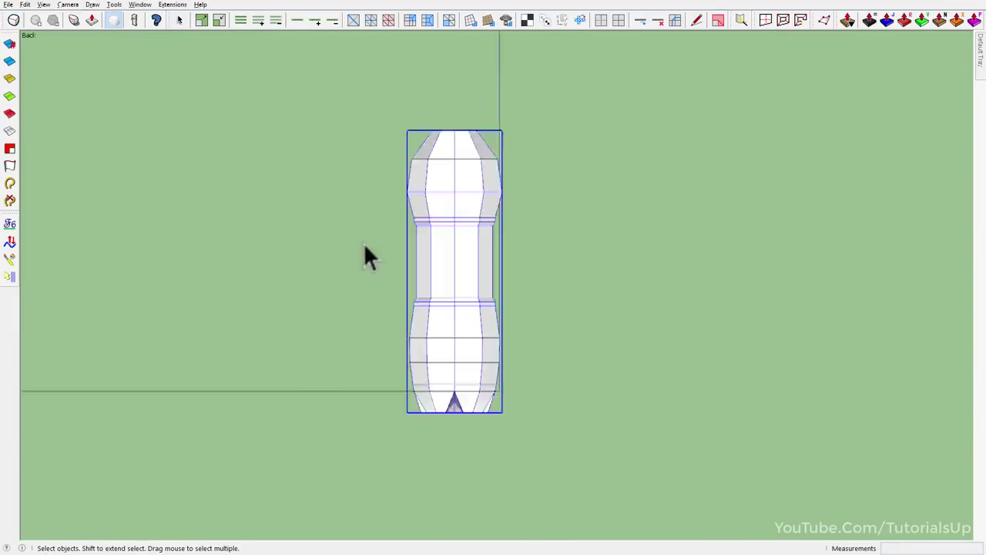
Raise the top rim vertices to lengthen the neck.
{"action": "double_click", "coordinate": [422, 200]}
{"action": "left_click", "coordinate": [429, 168]}
{"action": "scroll", "coordinate": [462, 208], "scroll_direction": "down", "scroll_amount": 2}
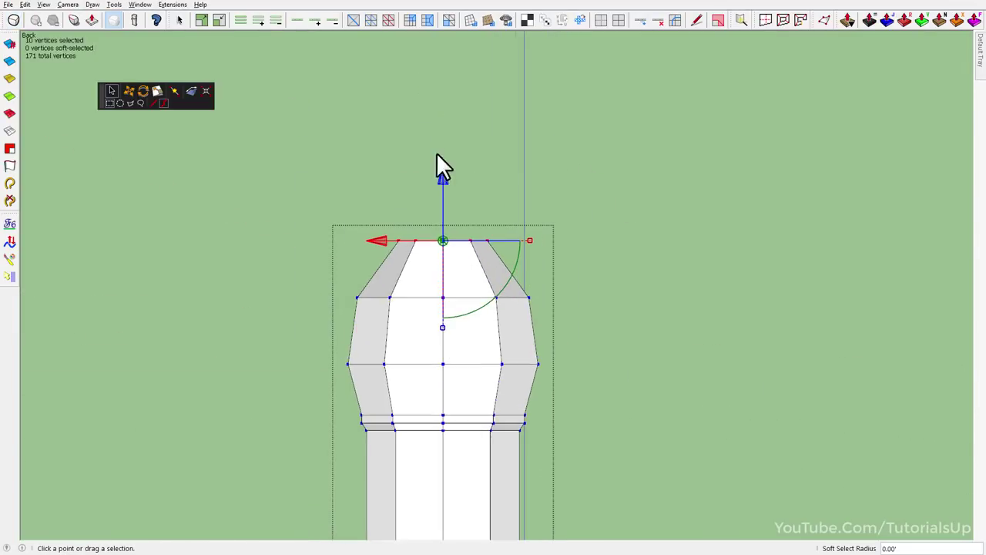
{"action": "mouse_move", "coordinate": [439, 164]}
{"action": "left_mouse_down"}
{"action": "mouse_move", "coordinate": [454, 124]}
{"action": "mouse_move", "coordinate": [448, 111]}
{"action": "left_mouse_up"}
{"action": "scroll", "coordinate": [493, 151], "scroll_direction": "down", "scroll_amount": 3}
{"action": "middle_click_drag", "start_coordinate": [524, 166], "coordinate": [588, 289]}
{"action": "key", "text": "space"}
{"action": "key", "text": "Escape"}
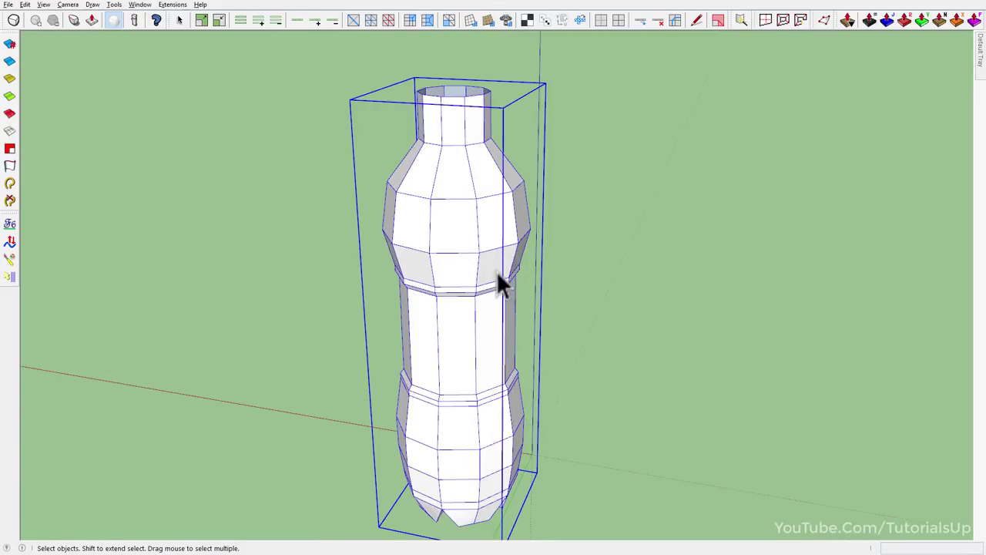
Turn smoothing back on and crease the neck-to-shoulder ring edge to 0.60.
{"action": "left_click", "coordinate": [14, 19]}
{"action": "mouse_move", "coordinate": [434, 202]}
{"action": "middle_mouse_down"}
{"action": "mouse_move", "coordinate": [375, 291]}
{"action": "mouse_move", "coordinate": [433, 167]}
{"action": "middle_mouse_up"}
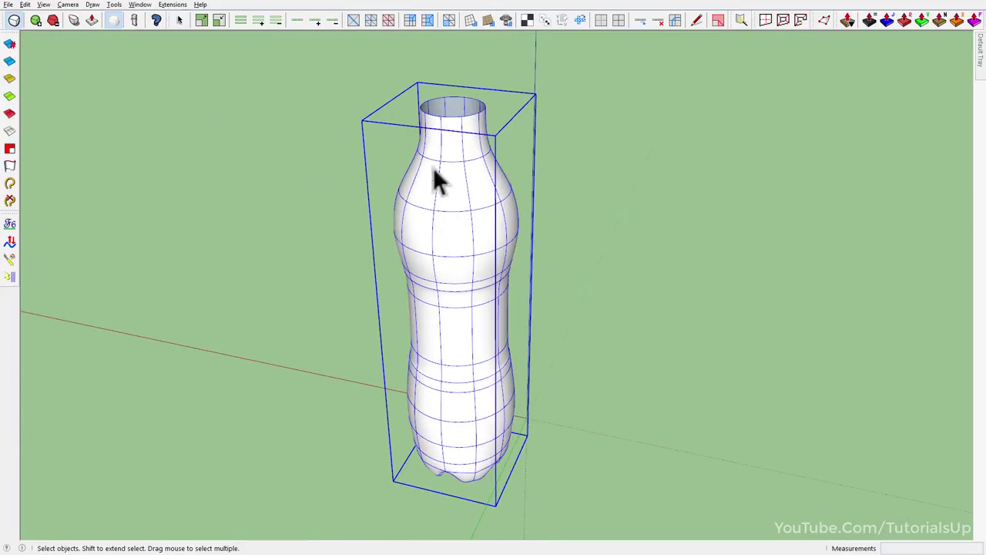
{"action": "double_click", "coordinate": [460, 147]}
{"action": "scroll", "coordinate": [460, 148], "scroll_direction": "up", "scroll_amount": 2}
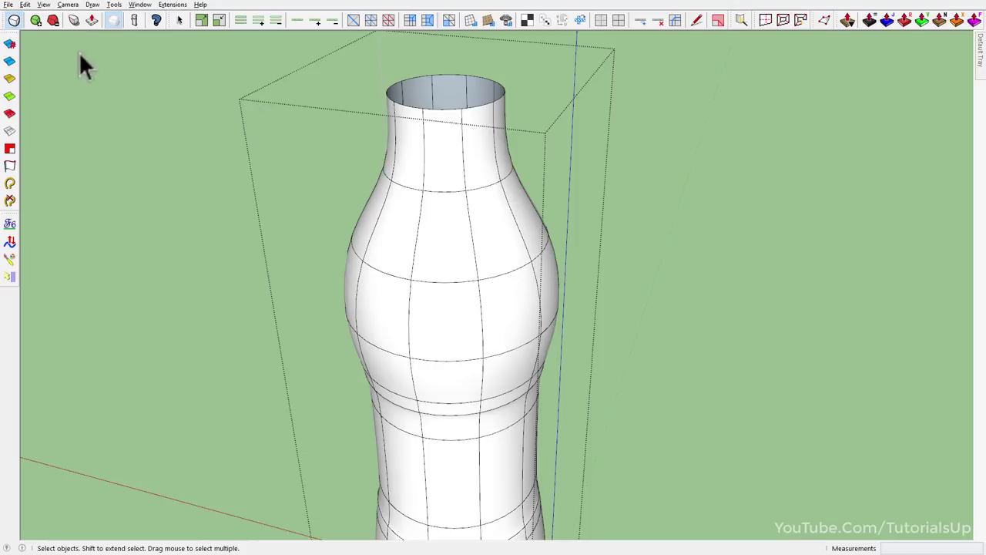
{"action": "left_click", "coordinate": [443, 193]}
{"action": "left_click", "coordinate": [445, 190]}
{"action": "left_click", "coordinate": [134, 20]}
{"action": "left_click_drag", "start_coordinate": [450, 183], "coordinate": [455, 101]}
{"action": "mouse_move", "coordinate": [454, 54]}
{"action": "left_mouse_down"}
{"action": "mouse_move", "coordinate": [467, 184]}
{"action": "mouse_move", "coordinate": [453, 192]}
{"action": "mouse_move", "coordinate": [453, 218]}
{"action": "left_mouse_up"}
{"action": "scroll", "coordinate": [467, 184], "scroll_direction": "up", "scroll_amount": 2}
{"action": "scroll", "coordinate": [463, 189], "scroll_direction": "up", "scroll_amount": 3}
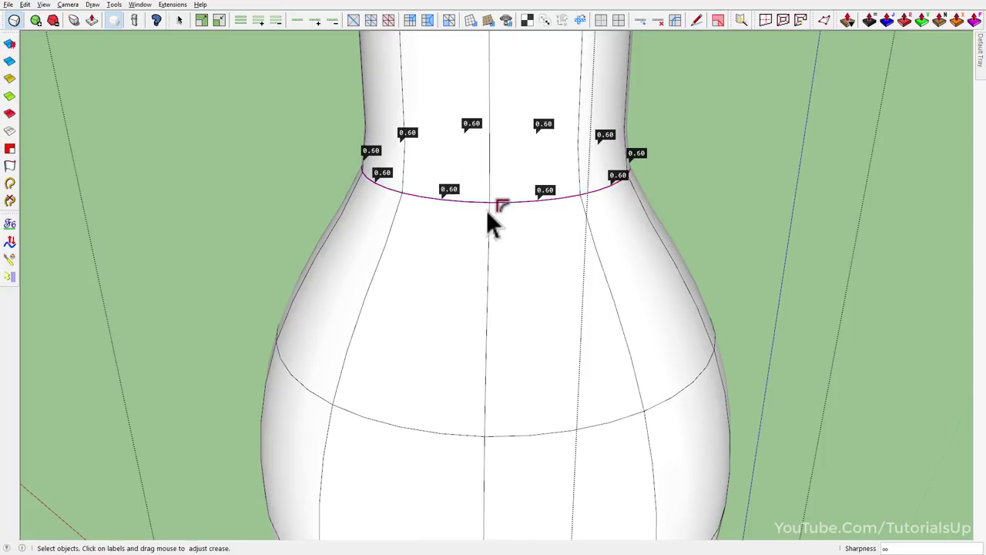
Set the neck ring crease to 0.60.
{"action": "mouse_move", "coordinate": [486, 210]}
{"action": "middle_mouse_down"}
{"action": "mouse_move", "coordinate": [683, 171]}
{"action": "mouse_move", "coordinate": [654, 187]}
{"action": "middle_mouse_up"}
{"action": "scroll", "coordinate": [453, 193], "scroll_direction": "down", "scroll_amount": 5}
{"action": "scroll", "coordinate": [439, 231], "scroll_direction": "down", "scroll_amount": 5}
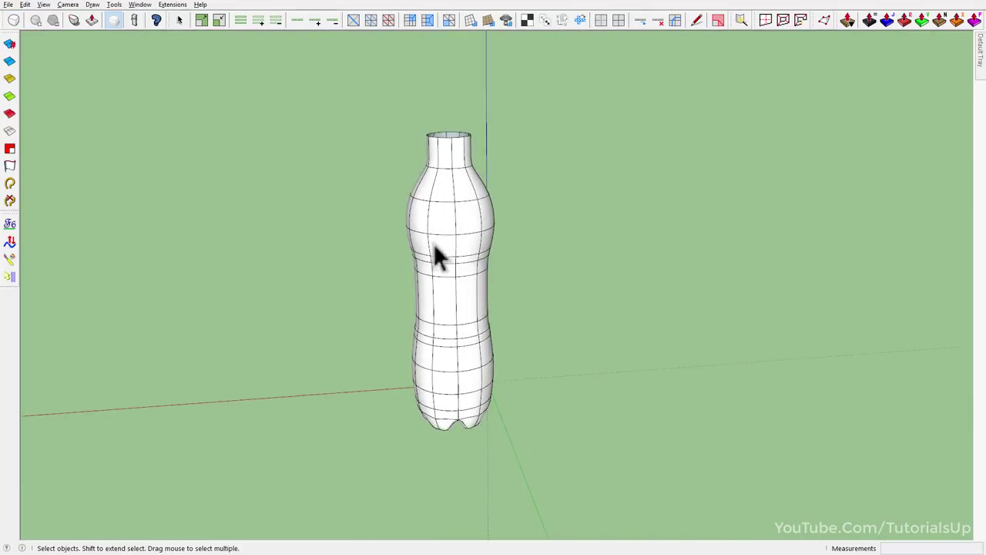
{"action": "scroll", "coordinate": [447, 215], "scroll_direction": "up", "scroll_amount": 5}
Raise the neck-to-shoulder edge crease further, to about 0.89, and view the whole bottle.
{"action": "double_click", "coordinate": [447, 202]}
{"action": "triple_click", "coordinate": [444, 194]}
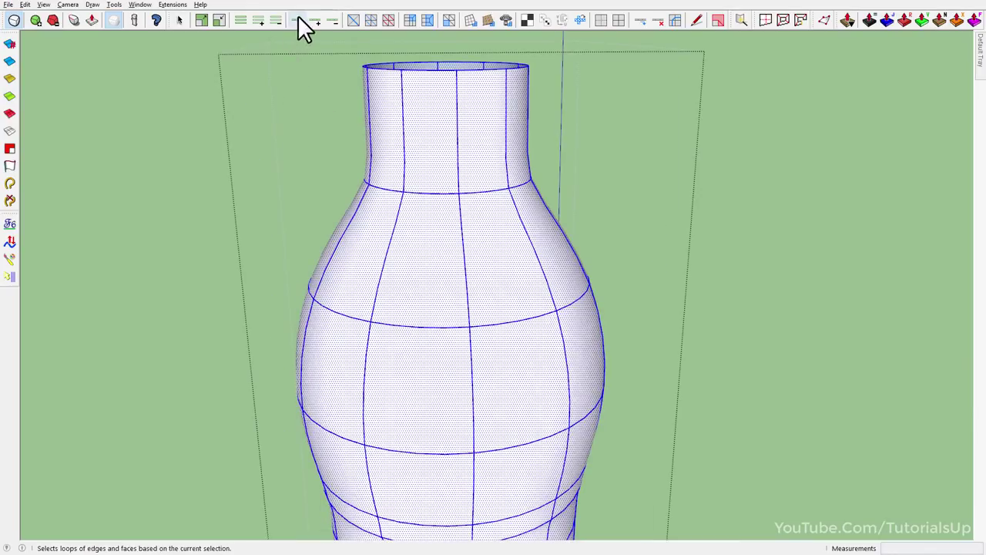
{"action": "left_click", "coordinate": [434, 193]}
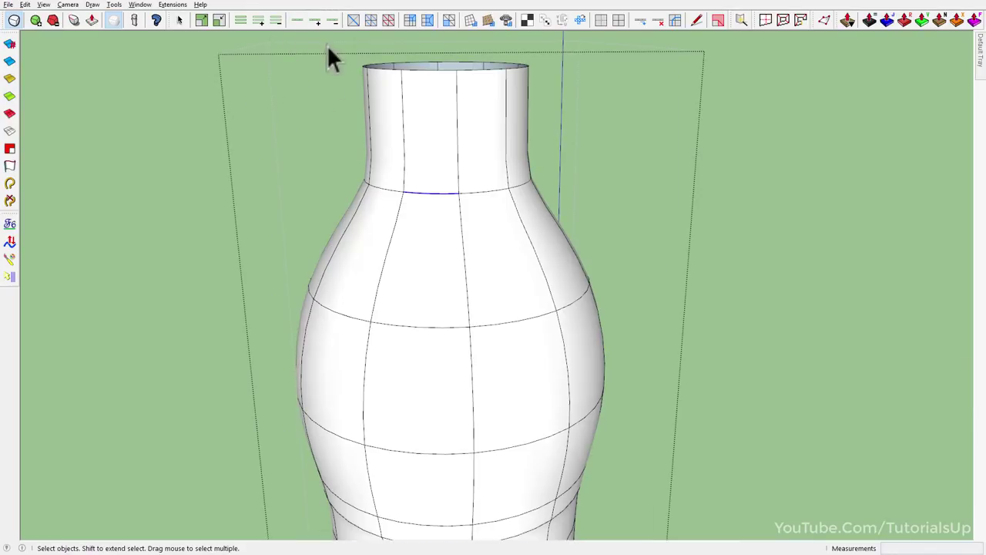
{"action": "left_click", "coordinate": [77, 20]}
{"action": "left_click_drag", "start_coordinate": [438, 182], "coordinate": [439, 169]}
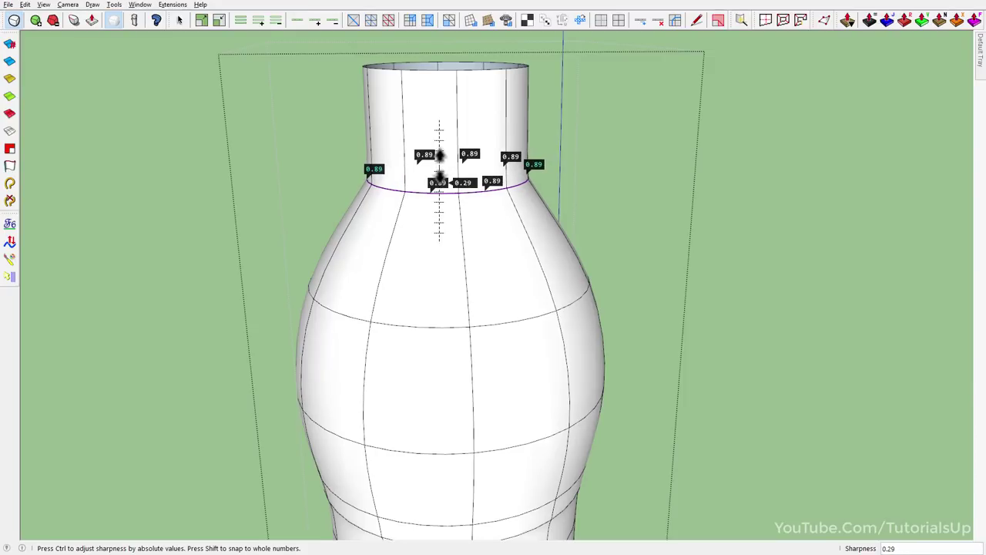
{"action": "key", "text": "space"}
{"action": "scroll", "coordinate": [453, 194], "scroll_direction": "down", "scroll_amount": 2}
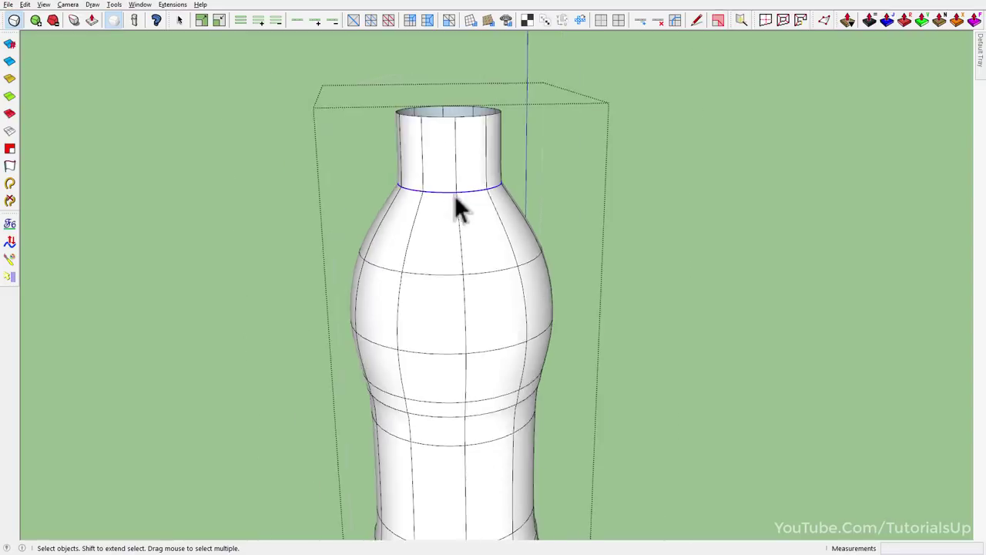
{"action": "scroll", "coordinate": [640, 237], "scroll_direction": "down", "scroll_amount": 2}
{"action": "scroll", "coordinate": [470, 177], "scroll_direction": "down", "scroll_amount": 3}
{"action": "middle_click_drag", "start_coordinate": [469, 177], "coordinate": [508, 196]}
In Right view, scale the neck-top vertices inward to narrow the neck.
{"action": "key", "text": "ctrl+a"}
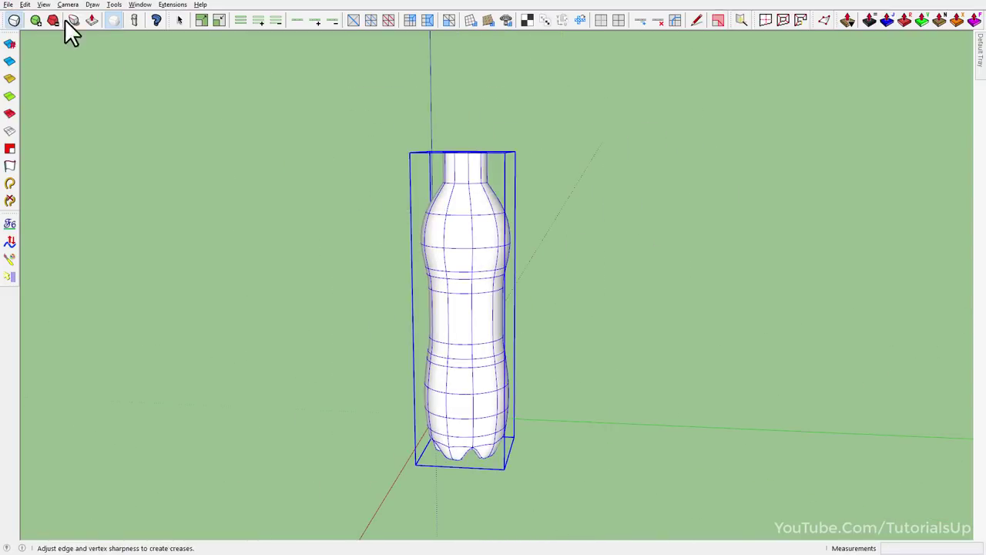
{"action": "scroll", "coordinate": [401, 294], "scroll_direction": "up", "scroll_amount": 3}
{"action": "left_click_drag", "start_coordinate": [462, 254], "coordinate": [246, 160]}
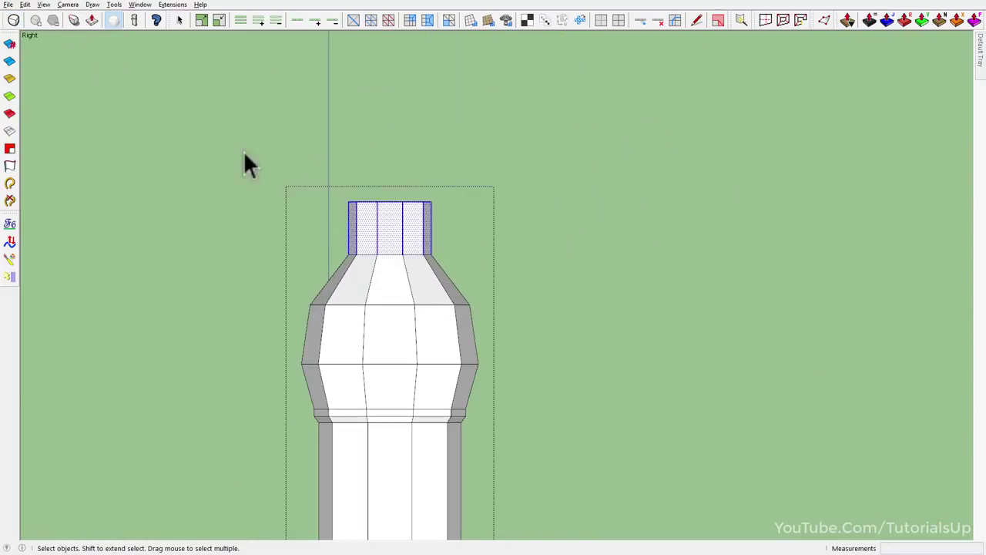
{"action": "scroll", "coordinate": [427, 231], "scroll_direction": "up", "scroll_amount": 3}
{"action": "left_click_drag", "start_coordinate": [373, 260], "coordinate": [484, 214]}
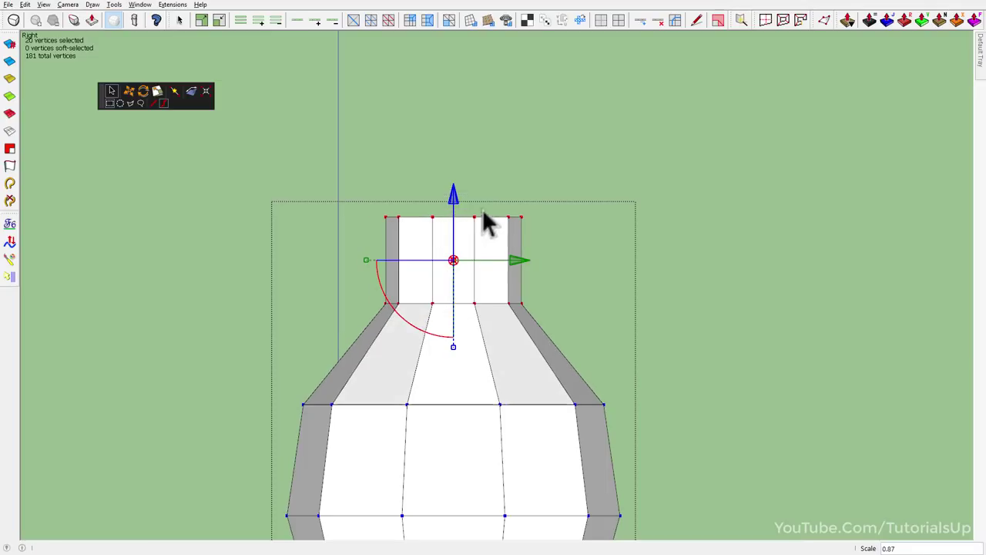
{"action": "scroll", "coordinate": [454, 202], "scroll_direction": "down", "scroll_amount": 3}
Pull the shoulder row of vertices slightly inward.
{"action": "left_click_drag", "start_coordinate": [385, 262], "coordinate": [488, 308]}
{"action": "scroll", "coordinate": [472, 310], "scroll_direction": "up", "scroll_amount": 1}
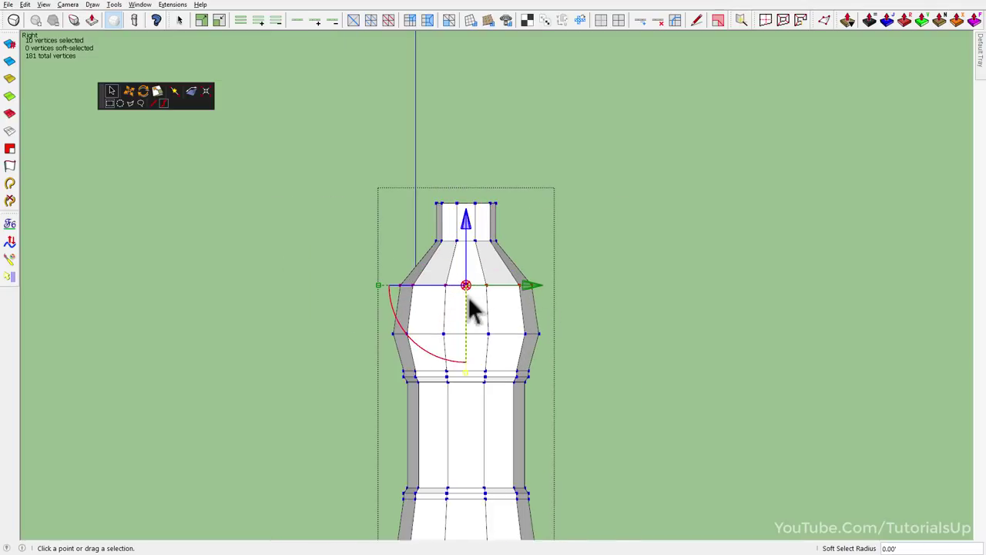
{"action": "left_click_drag", "start_coordinate": [378, 284], "coordinate": [460, 316]}
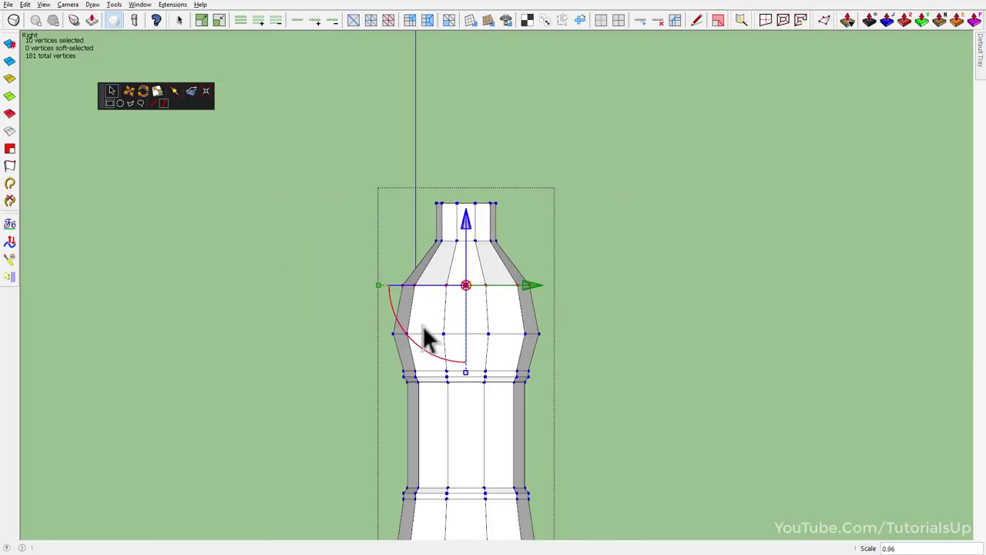
{"action": "mouse_move", "coordinate": [405, 206]}
{"action": "middle_mouse_down"}
{"action": "mouse_move", "coordinate": [370, 401]}
{"action": "mouse_move", "coordinate": [513, 396]}
{"action": "mouse_move", "coordinate": [356, 221]}
{"action": "mouse_move", "coordinate": [649, 192]}
{"action": "middle_mouse_up"}
{"action": "key", "text": "F4"}
{"action": "scroll", "coordinate": [518, 154], "scroll_direction": "up", "scroll_amount": 5}
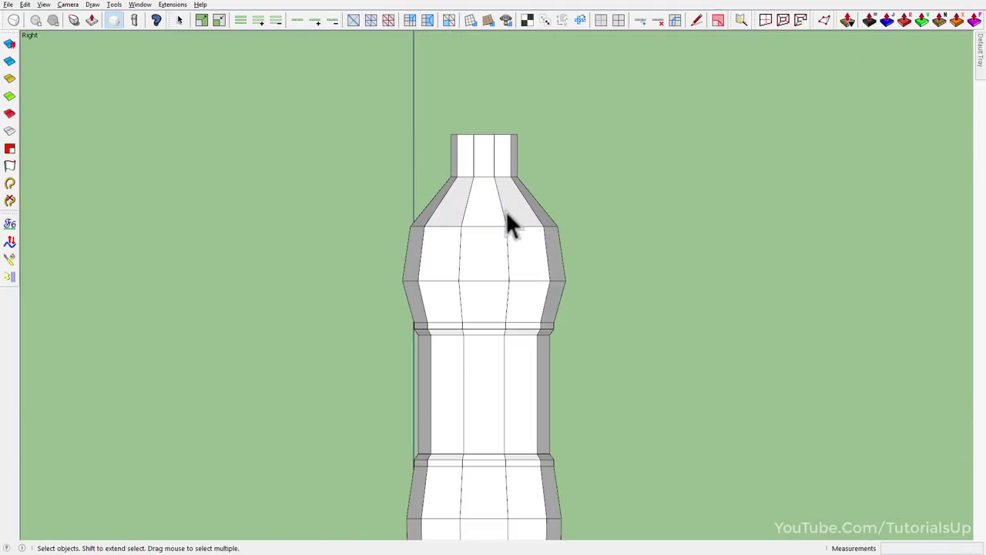
Scale the neck-top ring inward again to about 0.90 and inspect the smoothed bottle.
{"action": "key", "text": "v"}
{"action": "scroll", "coordinate": [478, 115], "scroll_direction": "up", "scroll_amount": 1}
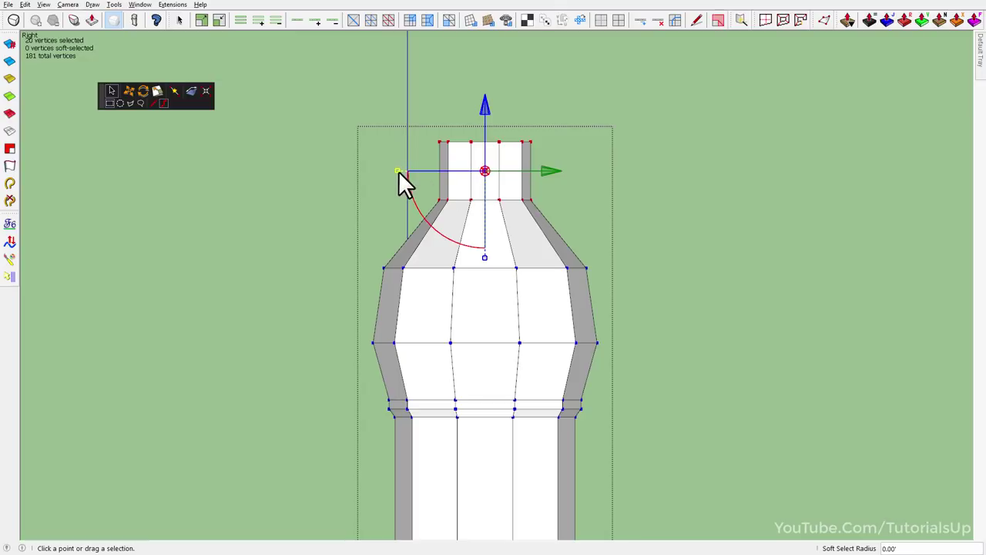
{"action": "left_click_drag", "start_coordinate": [398, 171], "coordinate": [518, 178]}
{"action": "scroll", "coordinate": [482, 238], "scroll_direction": "down", "scroll_amount": 2}
{"action": "scroll", "coordinate": [546, 214], "scroll_direction": "down", "scroll_amount": 2}
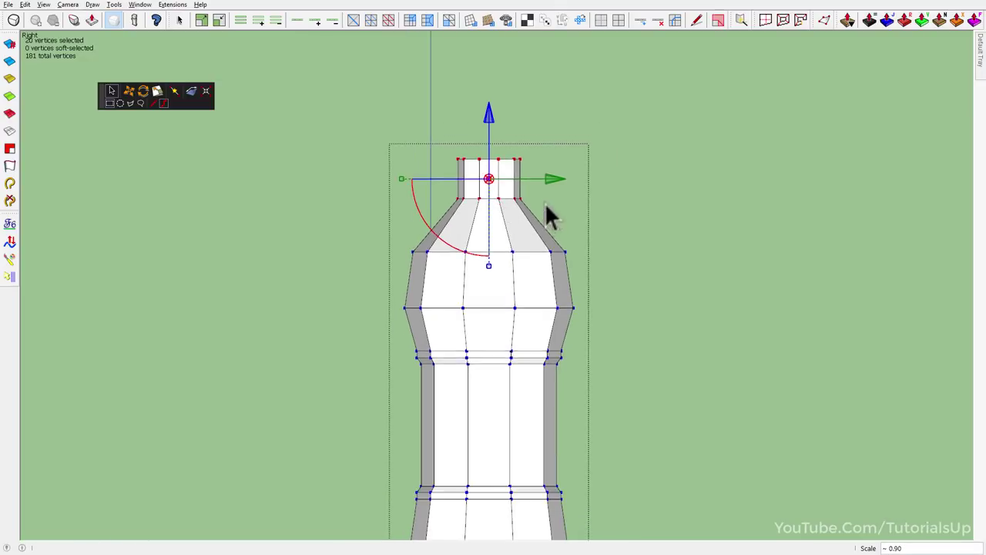
{"action": "mouse_move", "coordinate": [546, 213]}
{"action": "middle_mouse_down"}
{"action": "mouse_move", "coordinate": [605, 265]}
{"action": "mouse_move", "coordinate": [609, 331]}
{"action": "middle_mouse_up"}
{"action": "key", "text": "space"}
{"action": "key", "text": "ctrl+a"}
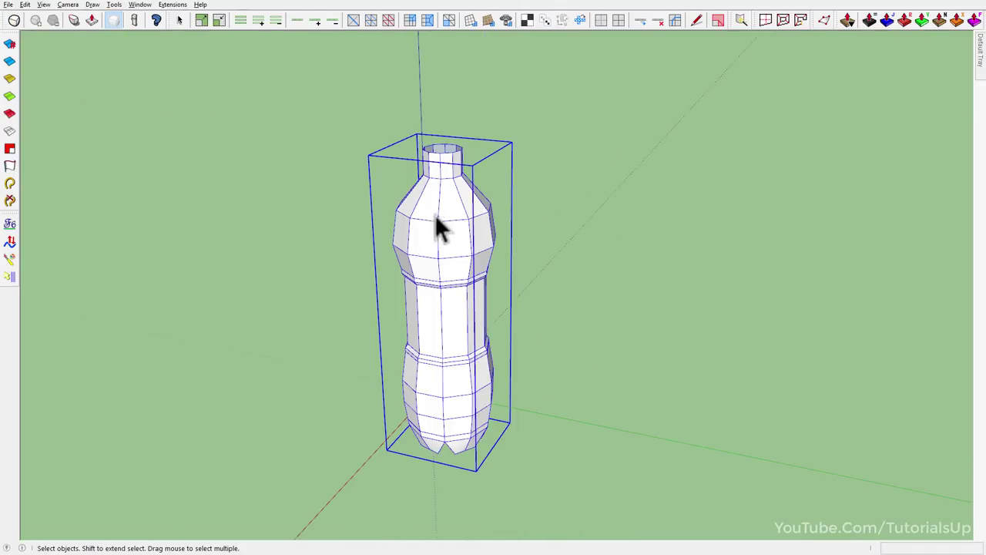
{"action": "mouse_move", "coordinate": [436, 219]}
{"action": "middle_mouse_down"}
{"action": "mouse_move", "coordinate": [638, 455]}
{"action": "mouse_move", "coordinate": [577, 363]}
{"action": "mouse_move", "coordinate": [498, 301]}
{"action": "mouse_move", "coordinate": [576, 31]}
{"action": "mouse_move", "coordinate": [539, 70]}
{"action": "middle_mouse_up"}
{"action": "scroll", "coordinate": [476, 192], "scroll_direction": "up", "scroll_amount": 3}
{"action": "middle_click_drag", "start_coordinate": [476, 192], "coordinate": [389, 281]}
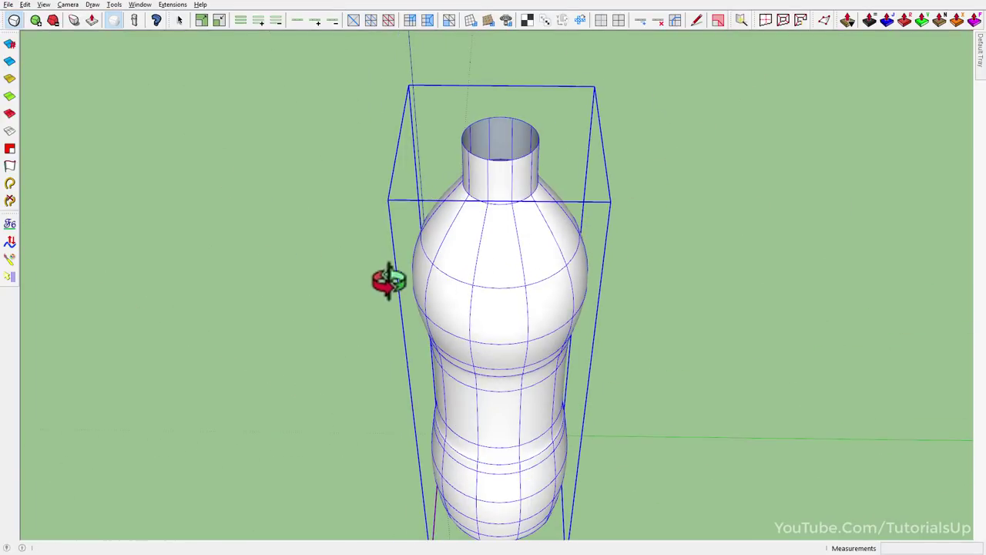
On the faceted control cage, copy the neck's top edge down to the lower neck.
{"action": "left_click", "coordinate": [10, 21]}
{"action": "mouse_move", "coordinate": [421, 116]}
{"action": "middle_mouse_down"}
{"action": "mouse_move", "coordinate": [522, 84]}
{"action": "mouse_move", "coordinate": [501, 238]}
{"action": "mouse_move", "coordinate": [485, 212]}
{"action": "mouse_move", "coordinate": [501, 227]}
{"action": "middle_mouse_up"}
{"action": "scroll", "coordinate": [521, 84], "scroll_direction": "up", "scroll_amount": 2}
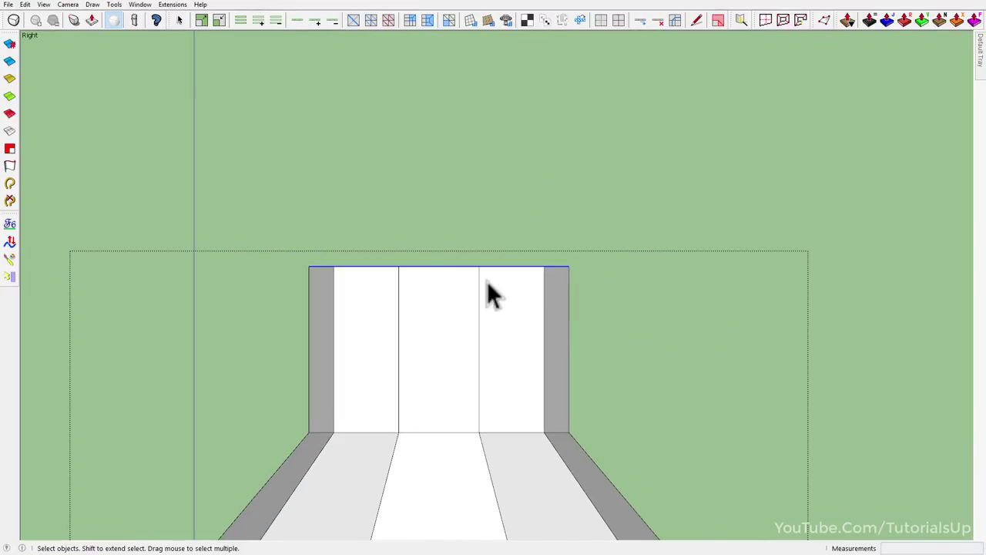
{"action": "key", "text": "ctrl"}
{"action": "left_click", "coordinate": [648, 250]}
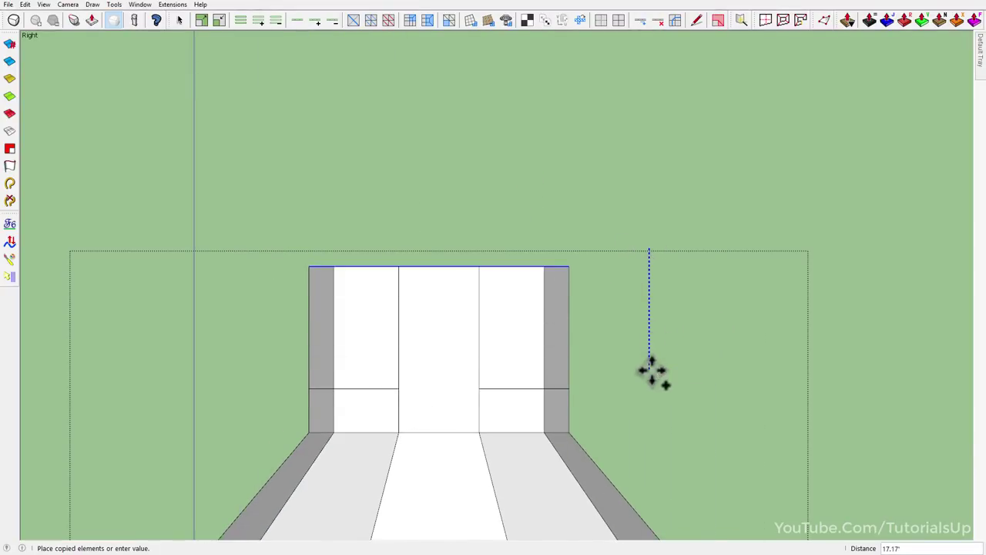
{"action": "left_click", "coordinate": [610, 396]}
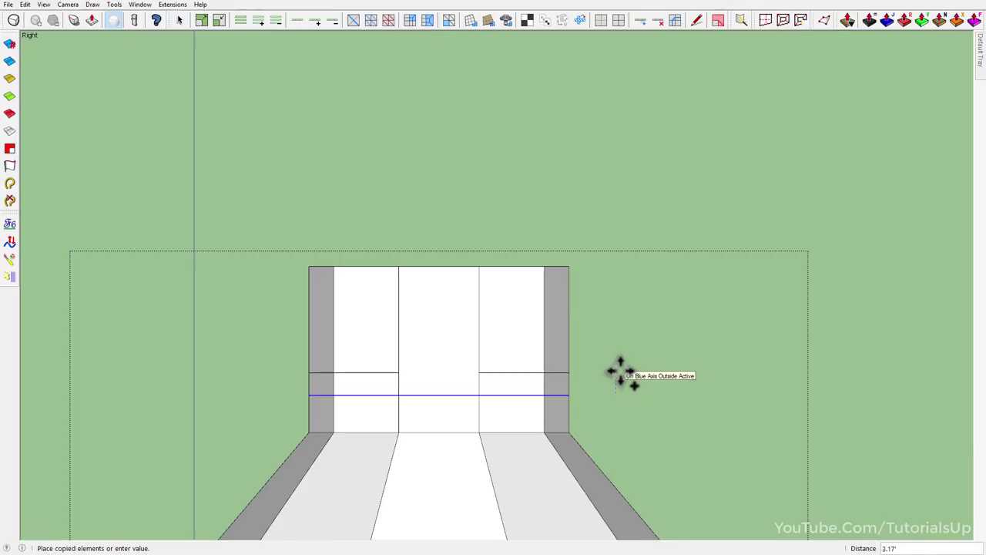
{"action": "left_click", "coordinate": [621, 375]}
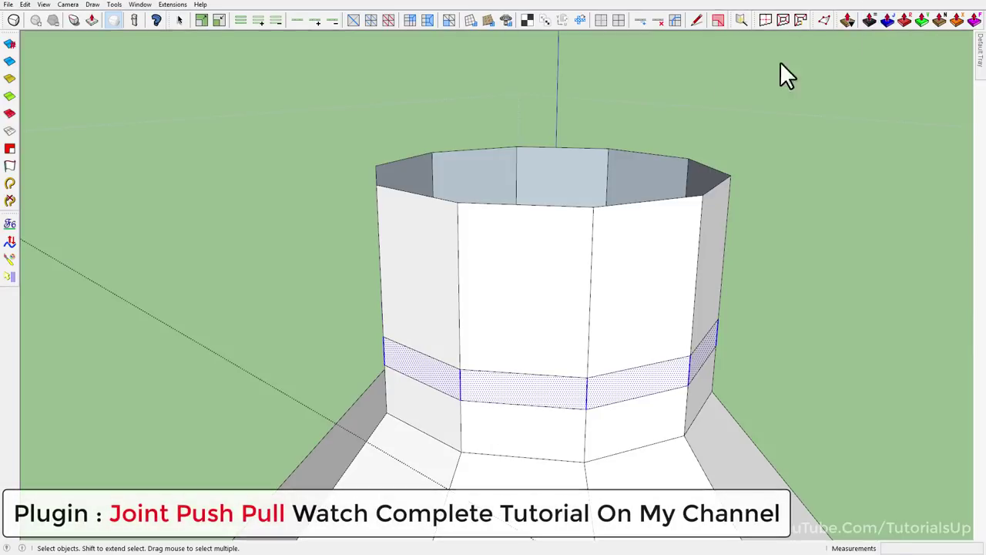
Push the new neck band outward with Joint Push Pull to form a collar ring.
{"action": "left_click", "coordinate": [432, 378]}
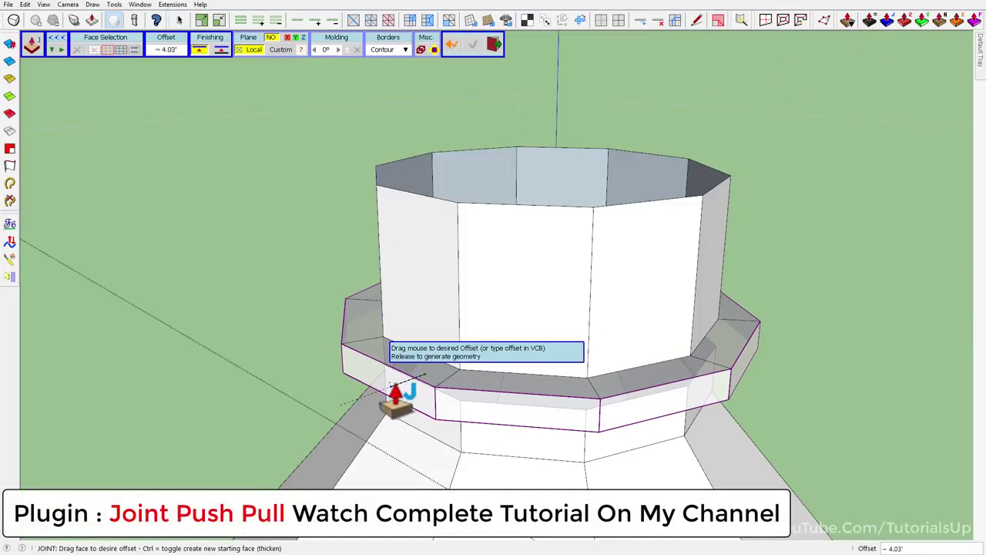
{"action": "left_click", "coordinate": [402, 398]}
{"action": "middle_click_drag", "start_coordinate": [402, 399], "coordinate": [472, 227]}
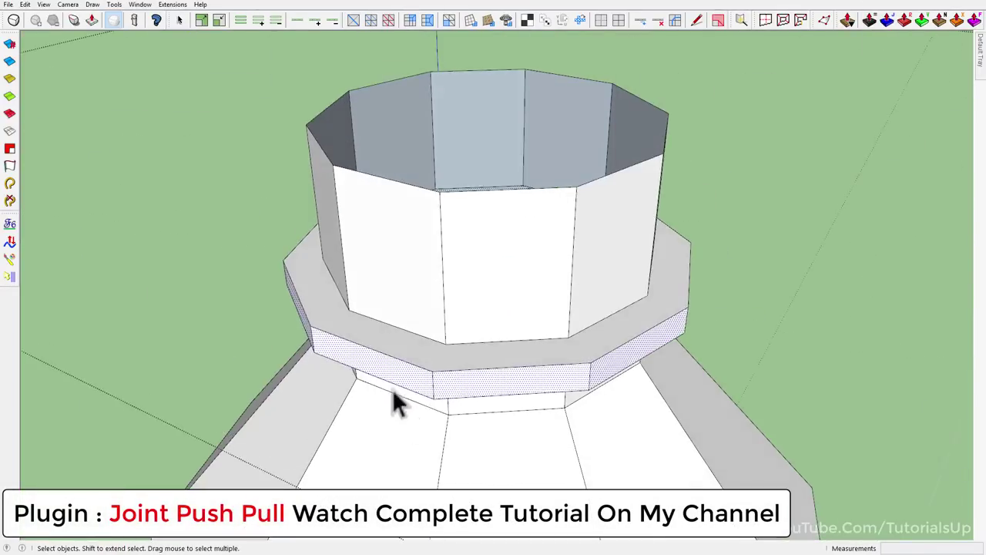
{"action": "scroll", "coordinate": [392, 389], "scroll_direction": "up", "scroll_amount": 3}
{"action": "left_click", "coordinate": [403, 349]}
{"action": "middle_click_drag", "start_coordinate": [379, 343], "coordinate": [627, 106]}
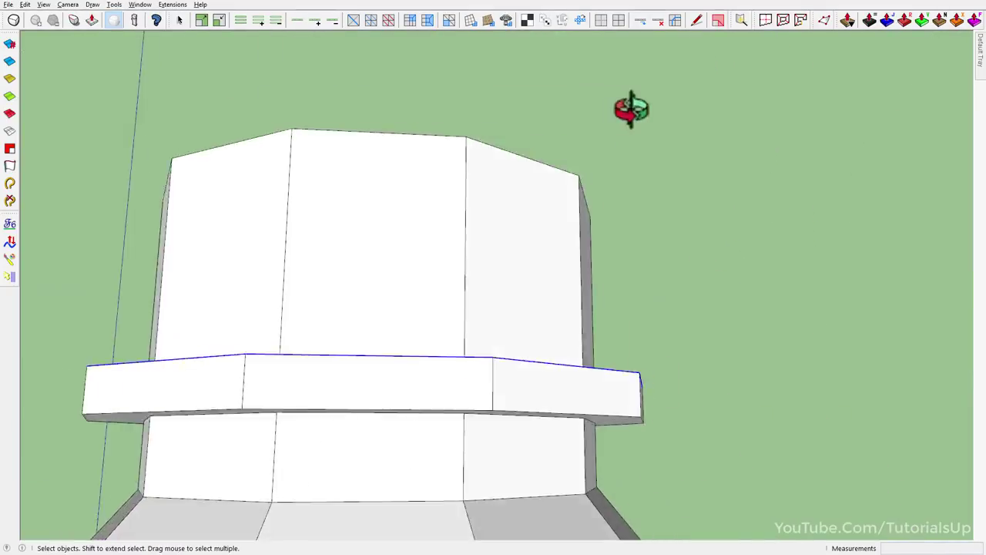
{"action": "left_click_drag", "start_coordinate": [143, 301], "coordinate": [744, 396]}
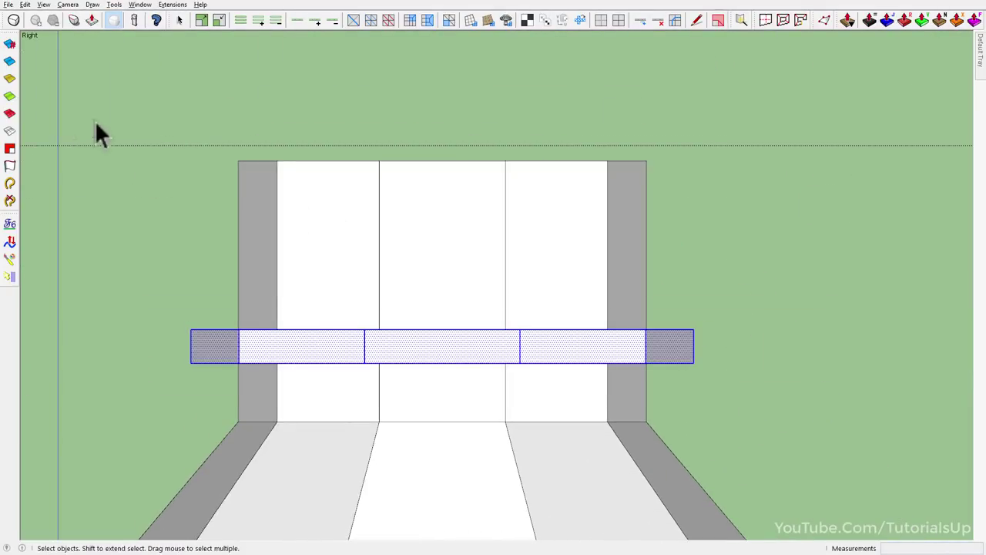
{"action": "middle_click_drag", "start_coordinate": [95, 131], "coordinate": [277, 403]}
{"action": "left_click", "coordinate": [10, 114]}
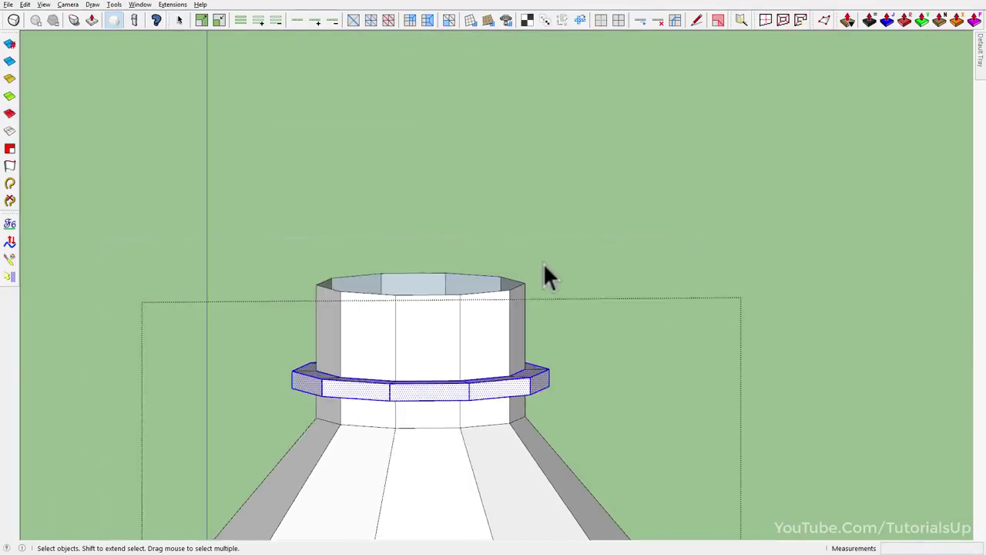
{"action": "mouse_move", "coordinate": [548, 362]}
{"action": "middle_mouse_down"}
{"action": "mouse_move", "coordinate": [434, 369]}
{"action": "mouse_move", "coordinate": [207, 125]}
{"action": "middle_mouse_up"}
Preview the new neck ring smoothed, then return to the faceted control cage.
{"action": "key", "text": "Escape"}
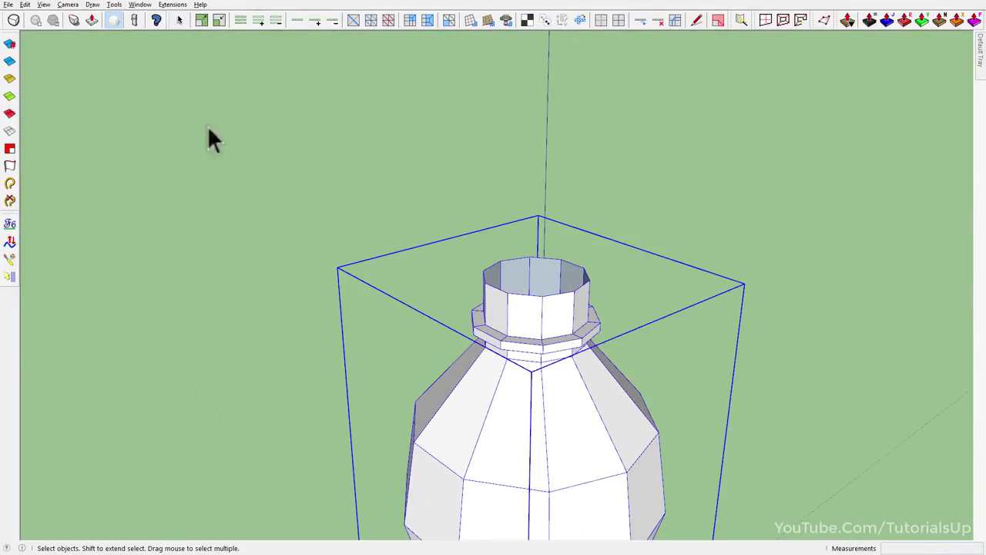
{"action": "left_click", "coordinate": [13, 20]}
{"action": "scroll", "coordinate": [558, 346], "scroll_direction": "up", "scroll_amount": 5}
{"action": "middle_click_drag", "start_coordinate": [495, 286], "coordinate": [462, 277]}
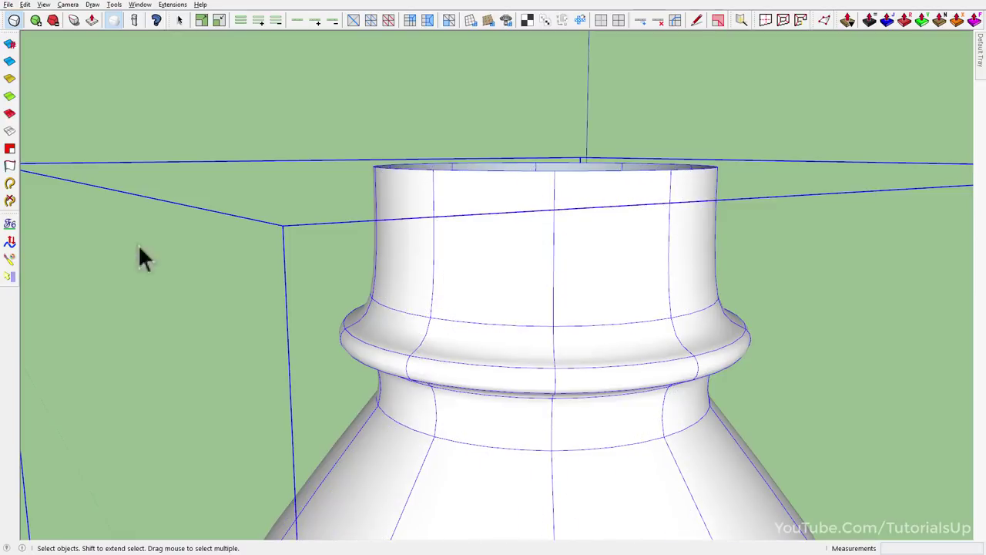
{"action": "left_click", "coordinate": [14, 20]}
{"action": "scroll", "coordinate": [490, 351], "scroll_direction": "up", "scroll_amount": 2}
{"action": "scroll", "coordinate": [490, 350], "scroll_direction": "up", "scroll_amount": 2}
Select the edge loops around the neck collar ring.
{"action": "left_click", "coordinate": [493, 347]}
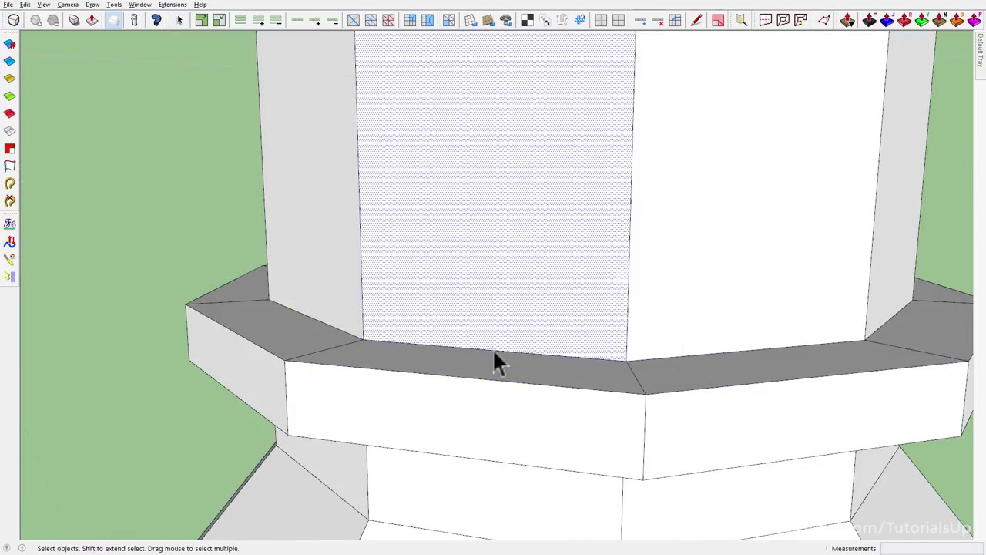
{"action": "left_click", "coordinate": [495, 353]}
{"action": "middle_click_drag", "start_coordinate": [496, 412], "coordinate": [546, 386]}
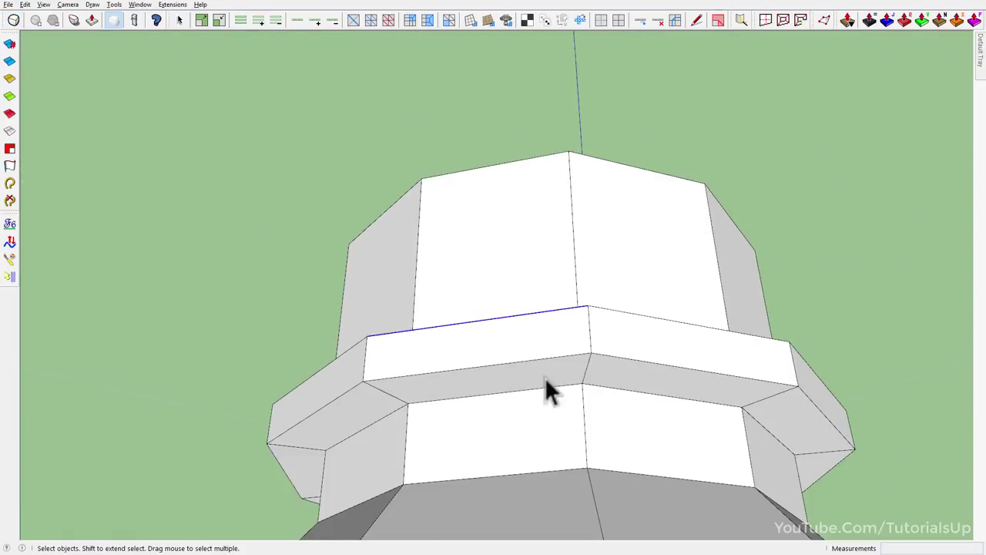
{"action": "left_click", "coordinate": [551, 365], "text": "shift"}
{"action": "left_click", "coordinate": [546, 358], "text": "shift"}
{"action": "left_click", "coordinate": [549, 386], "text": "shift"}
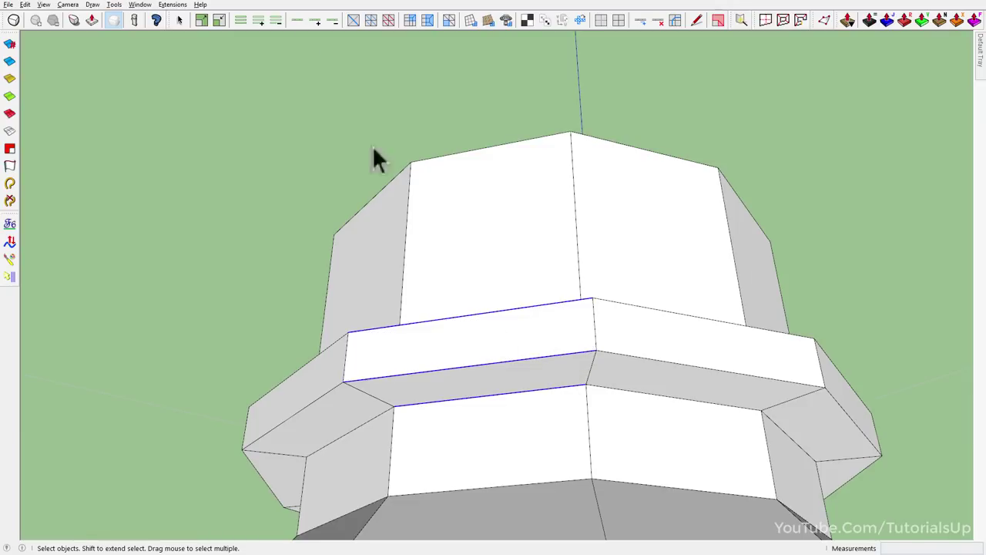
{"action": "middle_click_drag", "start_coordinate": [380, 112], "coordinate": [502, 398]}
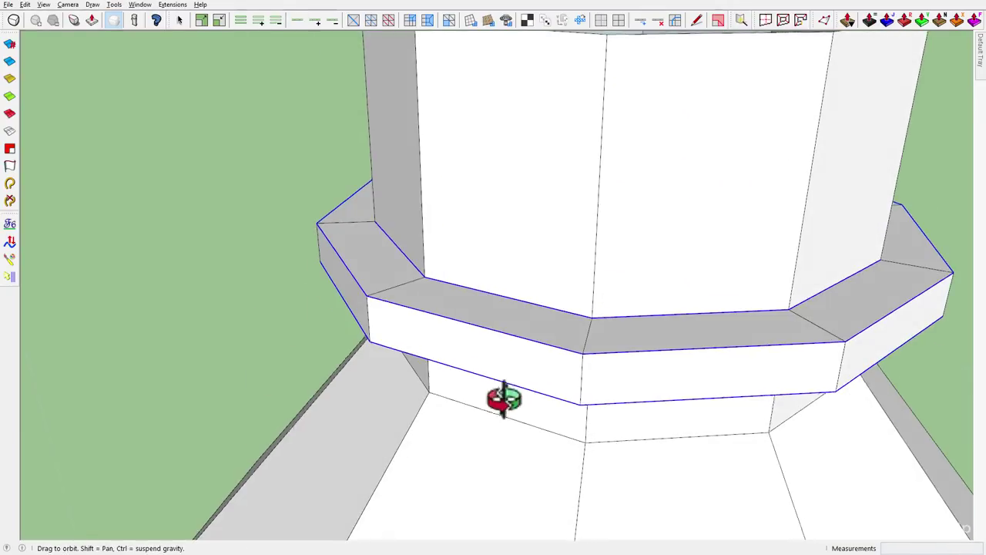
Crease the selected ring edges to full 1.00 sharpness.
{"action": "left_click", "coordinate": [73, 20]}
{"action": "left_click_drag", "start_coordinate": [477, 318], "coordinate": [448, 185]}
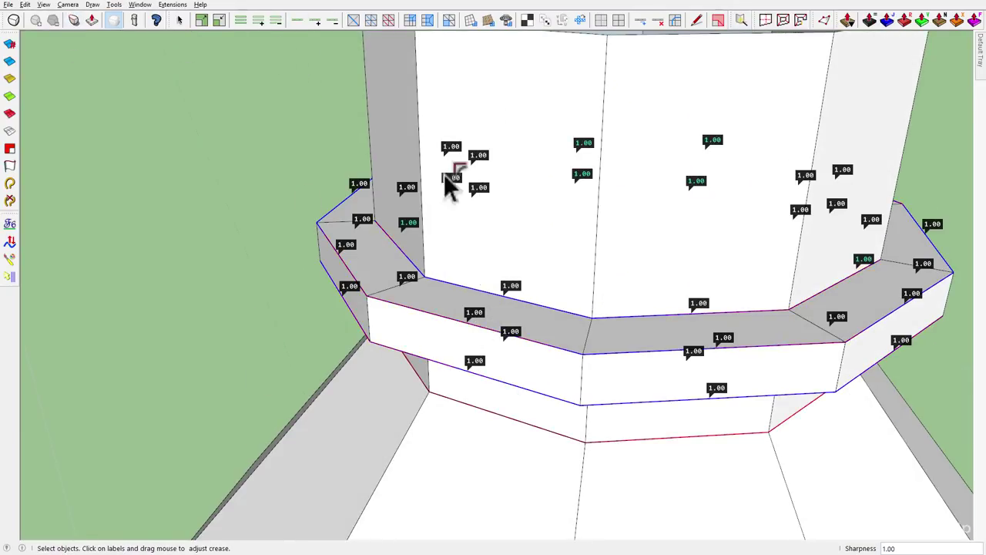
{"action": "middle_click_drag", "start_coordinate": [450, 184], "coordinate": [528, 264]}
{"action": "key", "text": "space"}
{"action": "scroll", "coordinate": [315, 178], "scroll_direction": "up", "scroll_amount": 3}
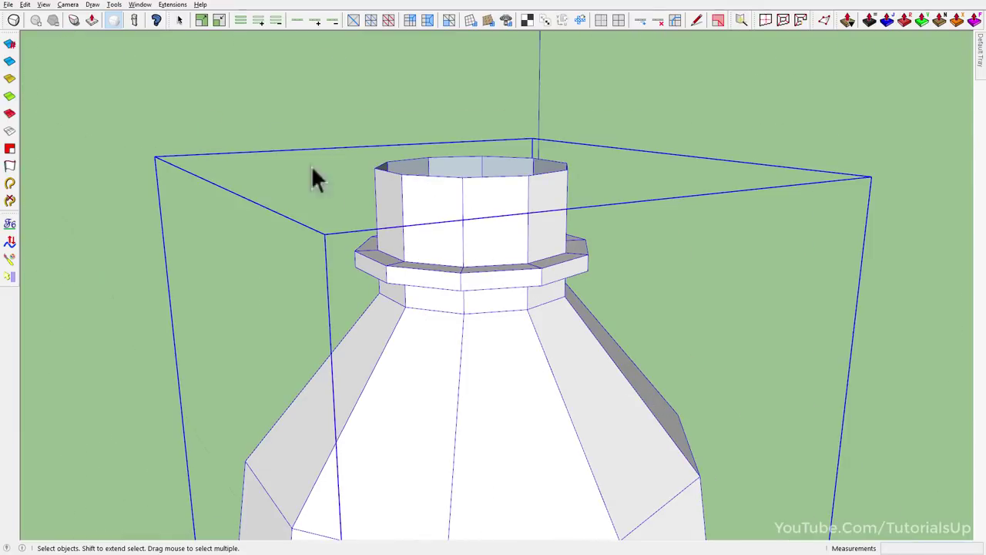
Select both neck-ring edge loops and lower their crease sharpness to about 0.49.
{"action": "left_click", "coordinate": [14, 20]}
{"action": "mouse_move", "coordinate": [431, 269]}
{"action": "middle_mouse_down"}
{"action": "mouse_move", "coordinate": [683, 165]}
{"action": "mouse_move", "coordinate": [429, 300]}
{"action": "middle_mouse_up"}
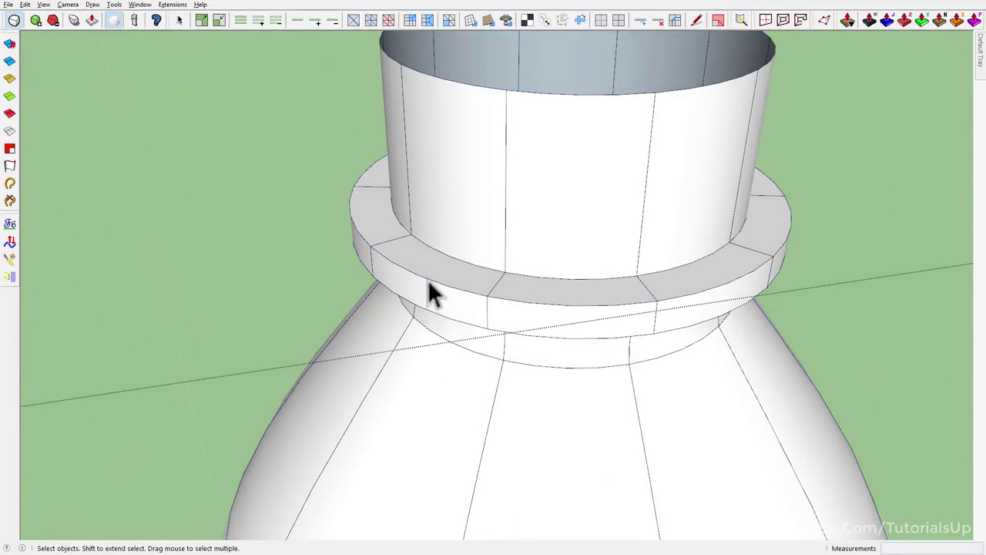
{"action": "left_click", "coordinate": [429, 279]}
{"action": "left_click", "coordinate": [438, 310], "text": "shift"}
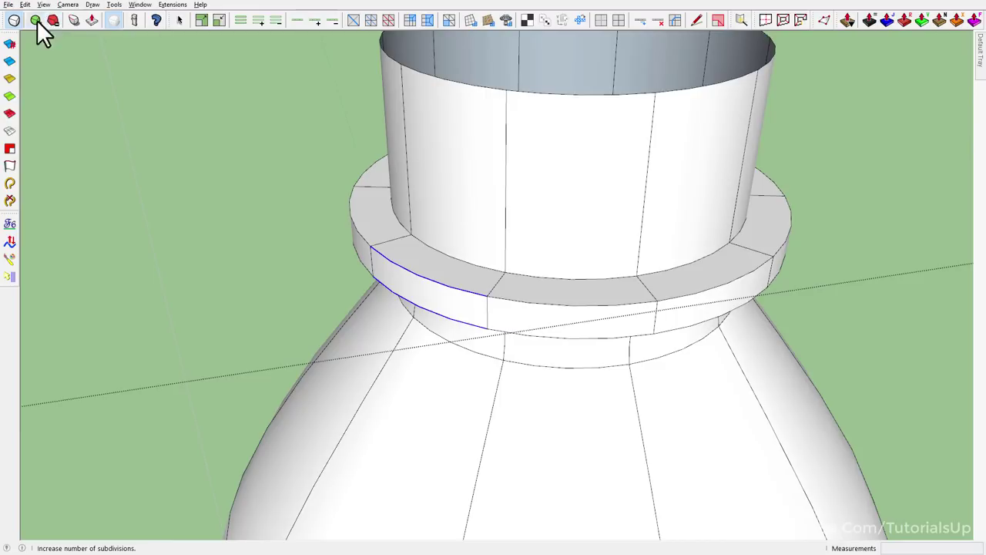
{"action": "left_click", "coordinate": [298, 22]}
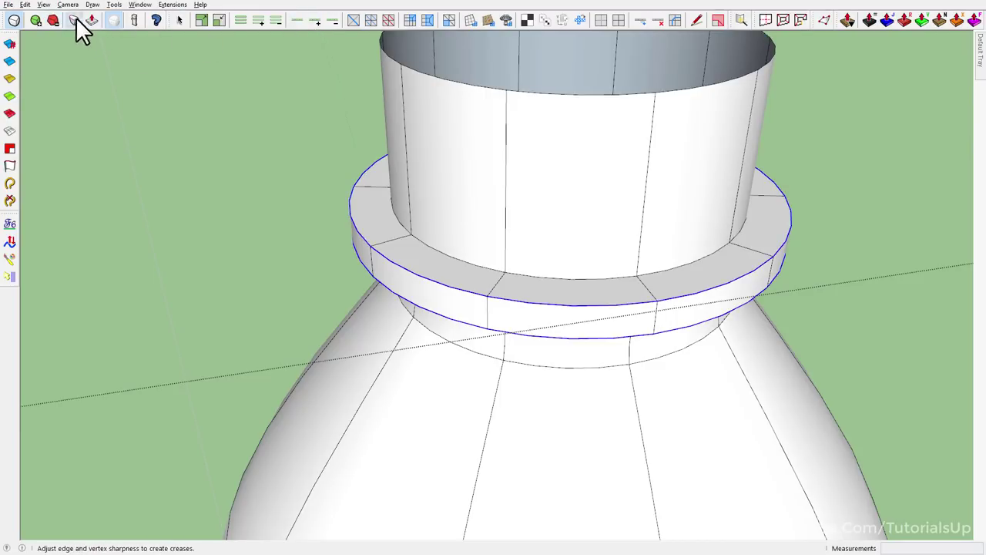
{"action": "left_click", "coordinate": [451, 289]}
{"action": "scroll", "coordinate": [416, 269], "scroll_direction": "up", "scroll_amount": 2}
{"action": "left_click_drag", "start_coordinate": [407, 266], "coordinate": [425, 286]}
{"action": "key", "text": "space"}
Face the neck straight on, select its top rim edge and show the flat control mesh.
{"action": "scroll", "coordinate": [424, 286], "scroll_direction": "down", "scroll_amount": 3}
{"action": "middle_click_drag", "start_coordinate": [425, 285], "coordinate": [616, 172]}
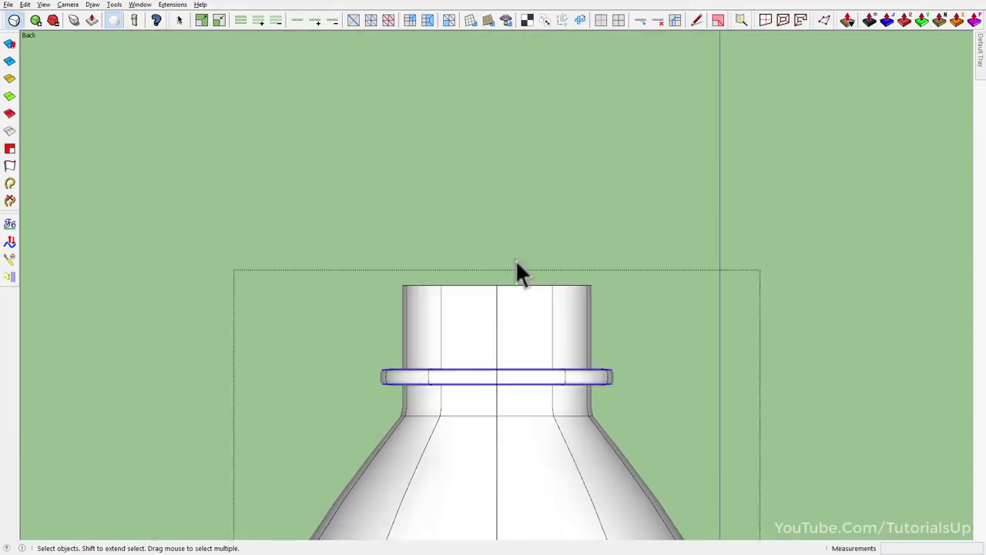
{"action": "scroll", "coordinate": [620, 360], "scroll_direction": "up", "scroll_amount": 1}
{"action": "scroll", "coordinate": [585, 350], "scroll_direction": "up", "scroll_amount": 1}
{"action": "left_click", "coordinate": [501, 271]}
{"action": "left_click", "coordinate": [342, 231]}
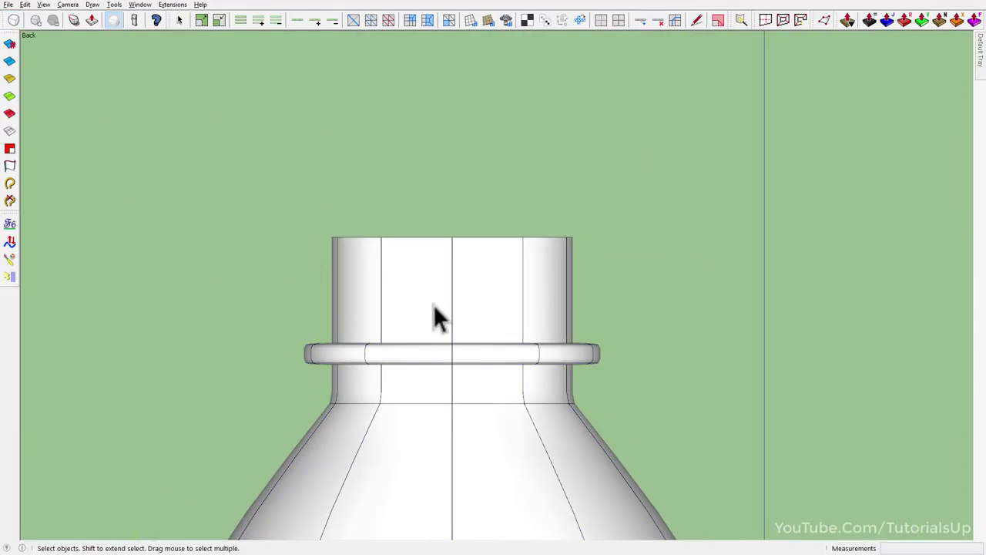
{"action": "left_click", "coordinate": [434, 314]}
{"action": "left_click", "coordinate": [12, 31]}
{"action": "scroll", "coordinate": [385, 279], "scroll_direction": "up", "scroll_amount": 2}
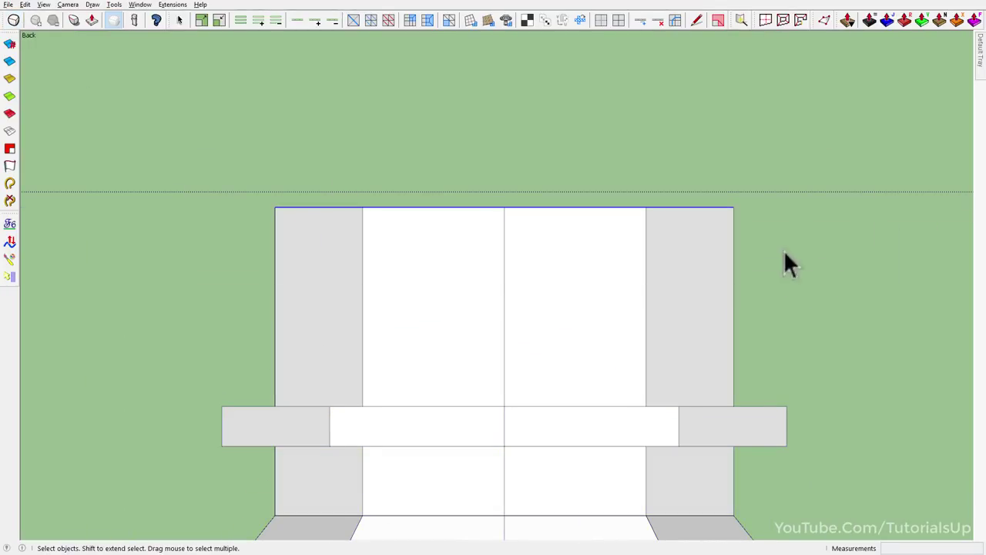
Copy the top rim edge down the neck twice, making two horizontal loops about 2.06' apart.
{"action": "key", "text": "ctrl"}
{"action": "left_click", "coordinate": [504, 207]}
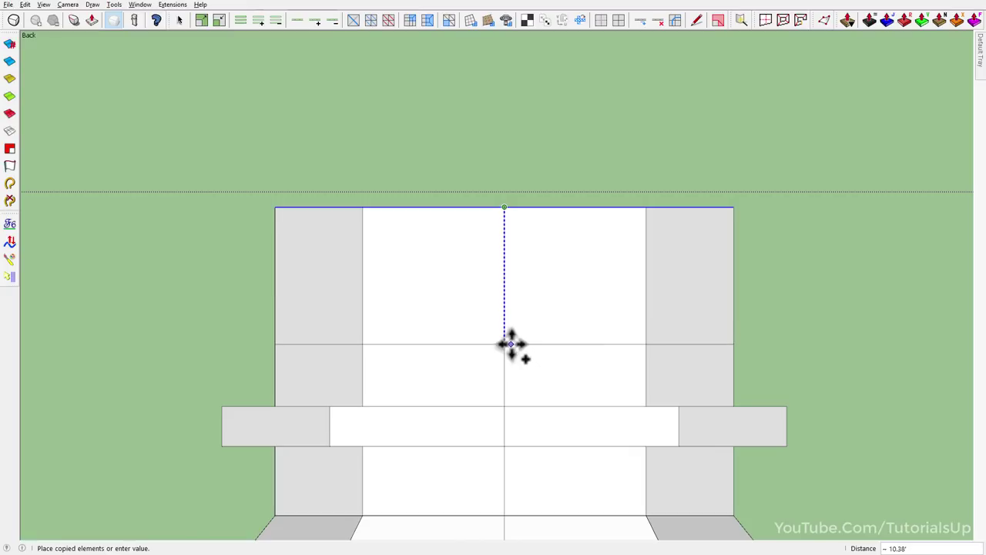
{"action": "left_click", "coordinate": [510, 344]}
{"action": "left_click", "coordinate": [522, 334]}
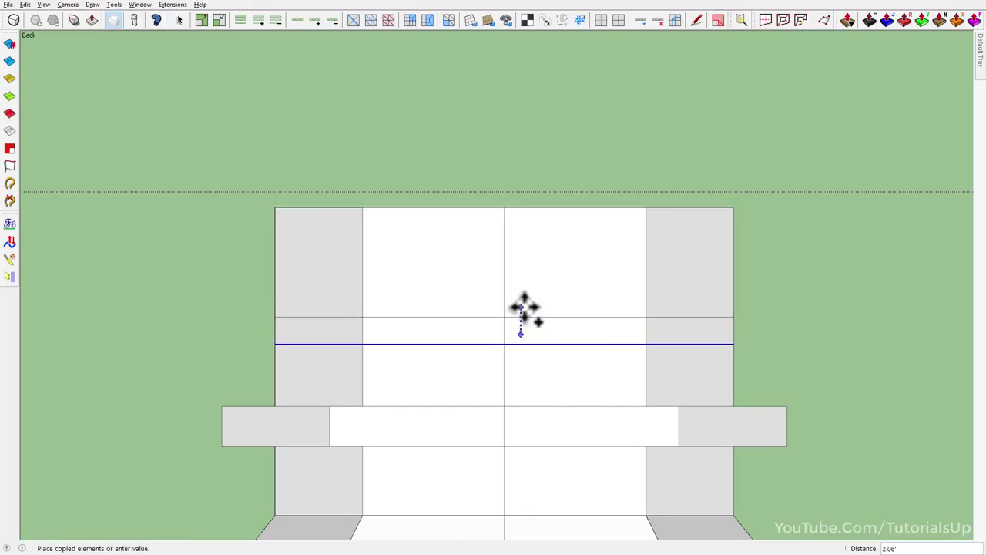
{"action": "left_click", "coordinate": [522, 317]}
{"action": "key", "text": "space"}
Push the new band's faces outward into a second ring and remove its extra inner loop.
{"action": "middle_click_drag", "start_coordinate": [356, 341], "coordinate": [521, 429]}
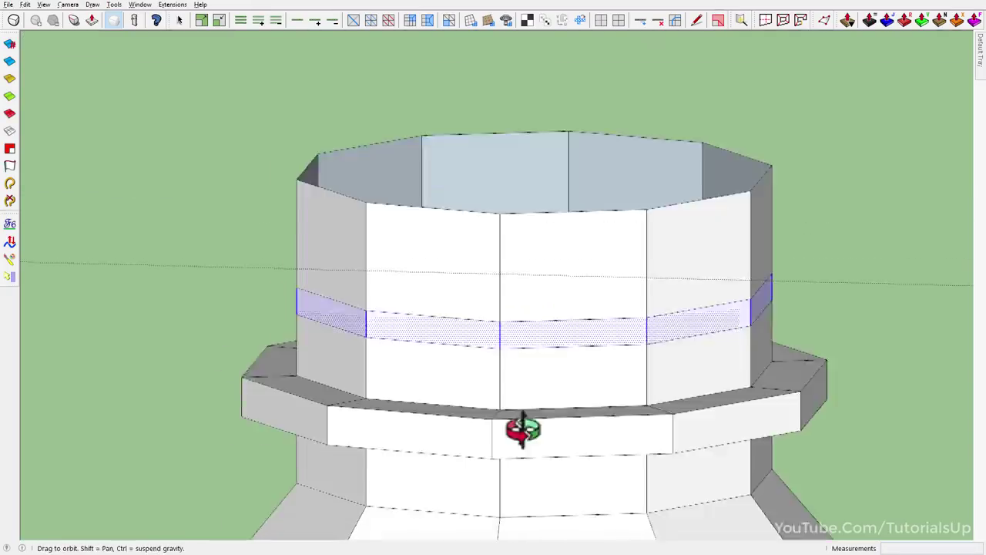
{"action": "left_click", "coordinate": [885, 19]}
{"action": "scroll", "coordinate": [576, 342], "scroll_direction": "up", "scroll_amount": 3}
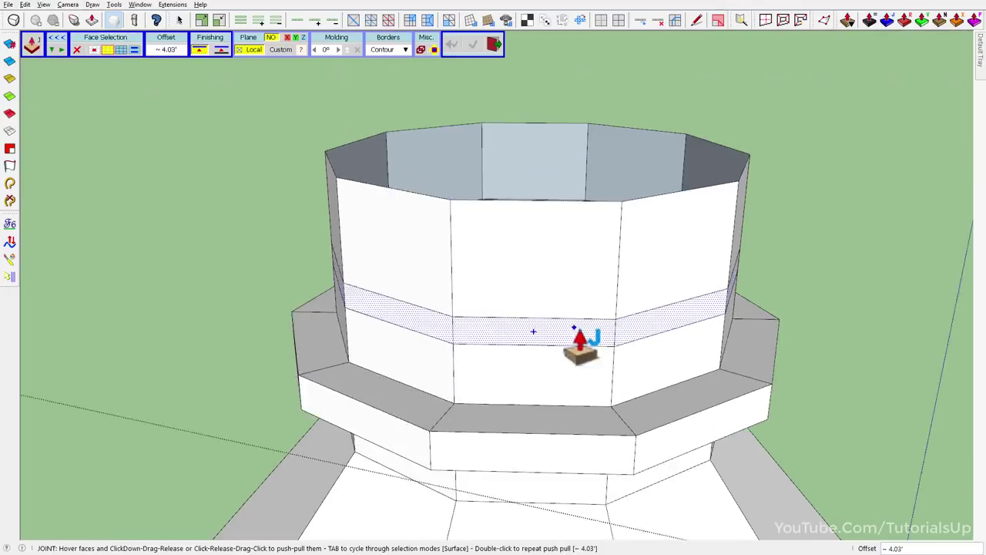
{"action": "scroll", "coordinate": [510, 351], "scroll_direction": "up", "scroll_amount": 2}
{"action": "mouse_move", "coordinate": [511, 351]}
{"action": "left_mouse_down"}
{"action": "mouse_move", "coordinate": [518, 368]}
{"action": "mouse_move", "coordinate": [515, 359]}
{"action": "left_mouse_up"}
{"action": "key", "text": "space"}
{"action": "left_click", "coordinate": [496, 334]}
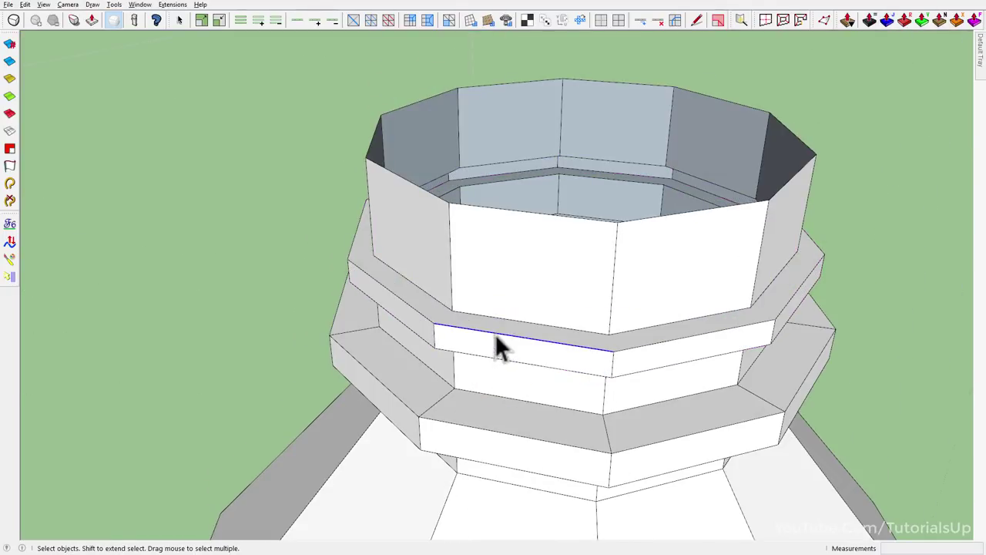
{"action": "left_click", "coordinate": [653, 29]}
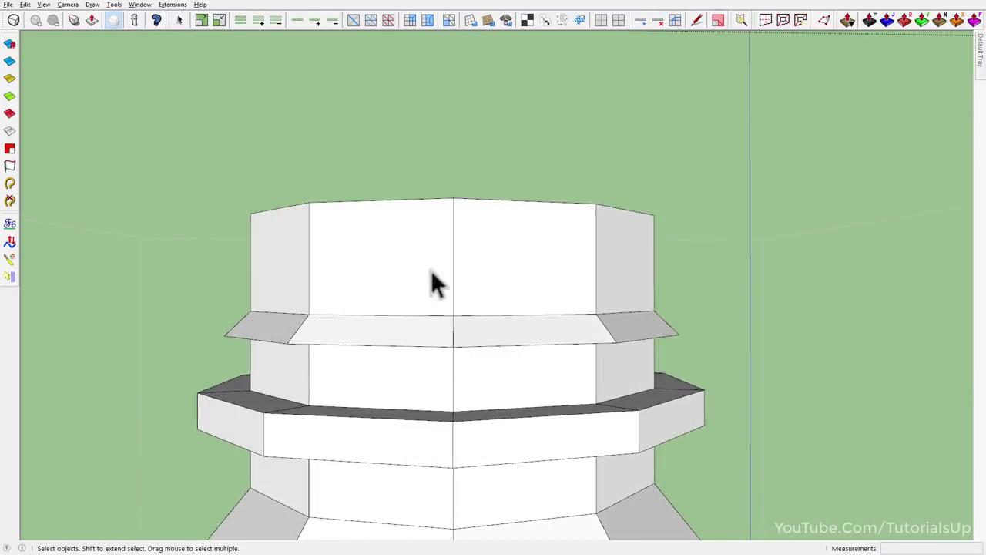
Crease the new ring's edge loop and turn subdivision smoothing back on.
{"action": "middle_click_drag", "start_coordinate": [408, 328], "coordinate": [403, 238]}
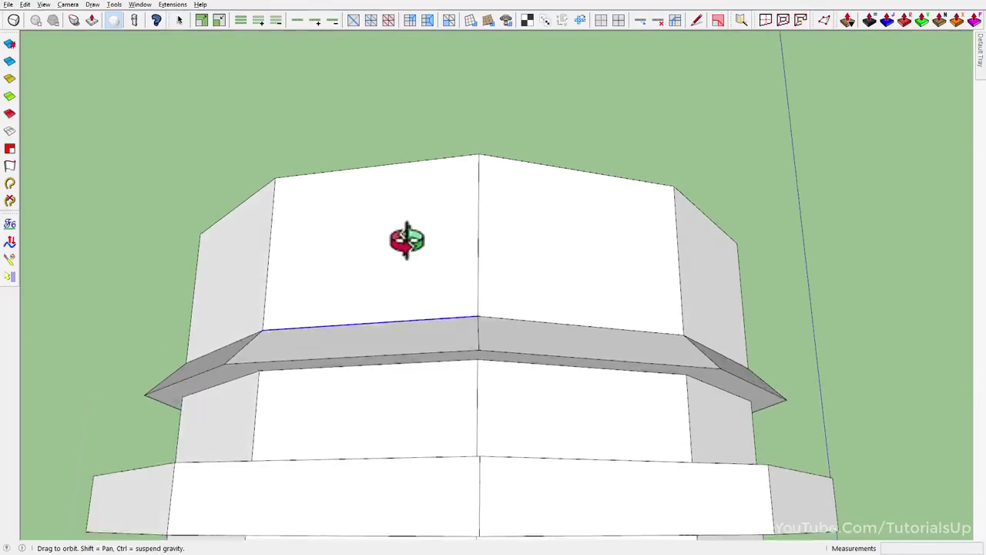
{"action": "left_click", "coordinate": [386, 355], "text": "shift"}
{"action": "left_click", "coordinate": [297, 21]}
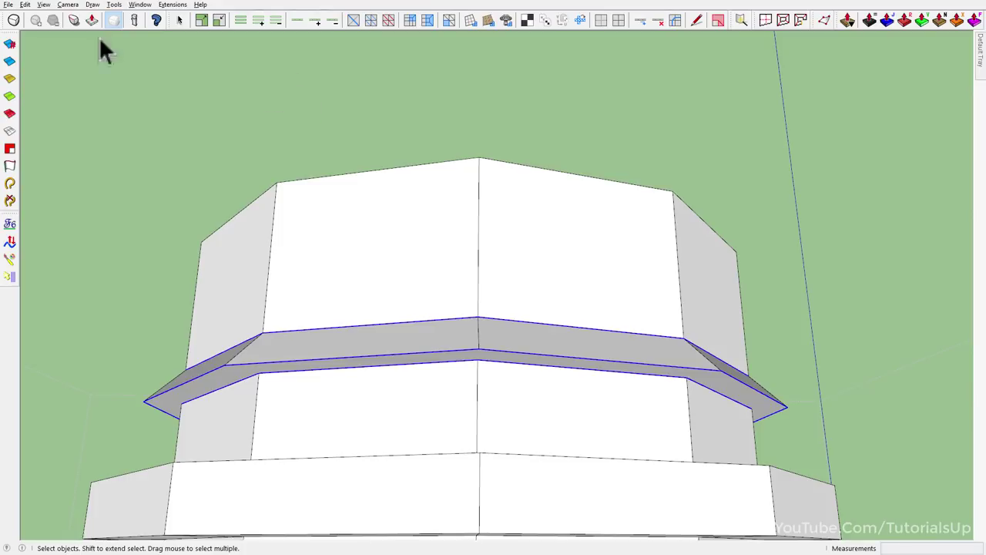
{"action": "left_click", "coordinate": [113, 20]}
{"action": "left_click_drag", "start_coordinate": [370, 356], "coordinate": [384, 149]}
{"action": "middle_click_drag", "start_coordinate": [384, 148], "coordinate": [392, 398]}
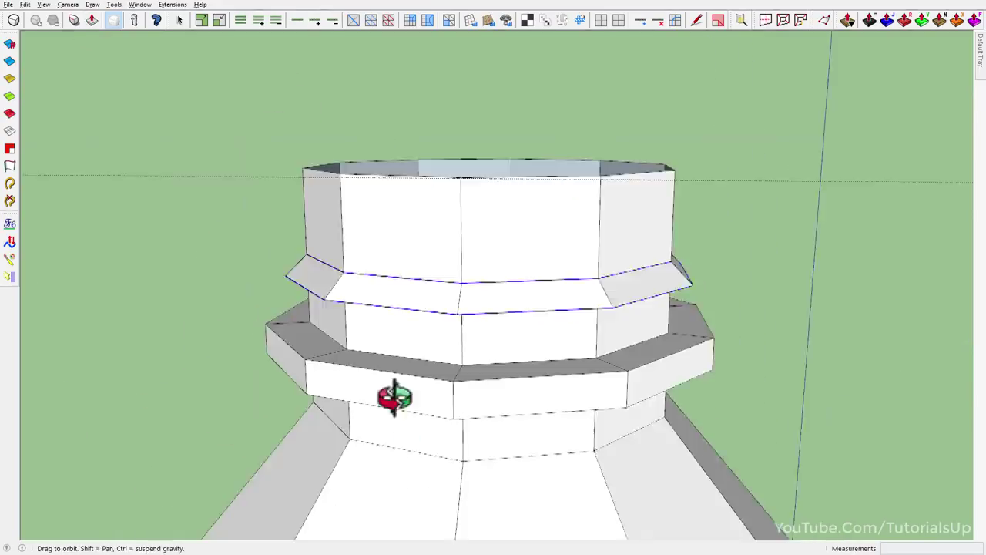
{"action": "scroll", "coordinate": [430, 245], "scroll_direction": "up", "scroll_amount": 3}
{"action": "left_click", "coordinate": [15, 23]}
{"action": "mouse_move", "coordinate": [414, 275]}
{"action": "middle_mouse_down"}
{"action": "mouse_move", "coordinate": [535, 176]}
{"action": "mouse_move", "coordinate": [270, 379]}
{"action": "middle_mouse_up"}
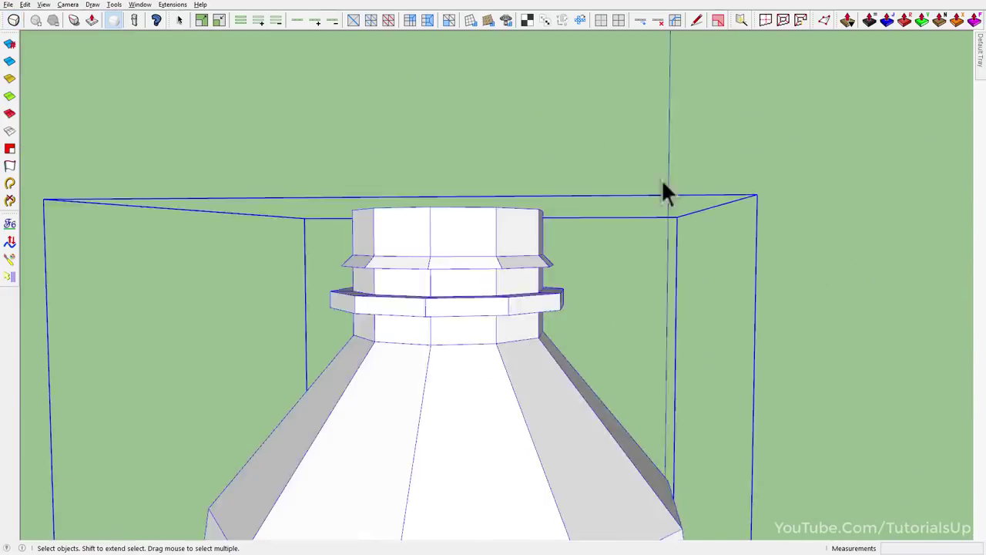
Lower both neck rings by about 0.32' with Vertex Tools.
{"action": "left_click_drag", "start_coordinate": [335, 310], "coordinate": [717, 396]}
{"action": "scroll", "coordinate": [630, 391], "scroll_direction": "up", "scroll_amount": 3}
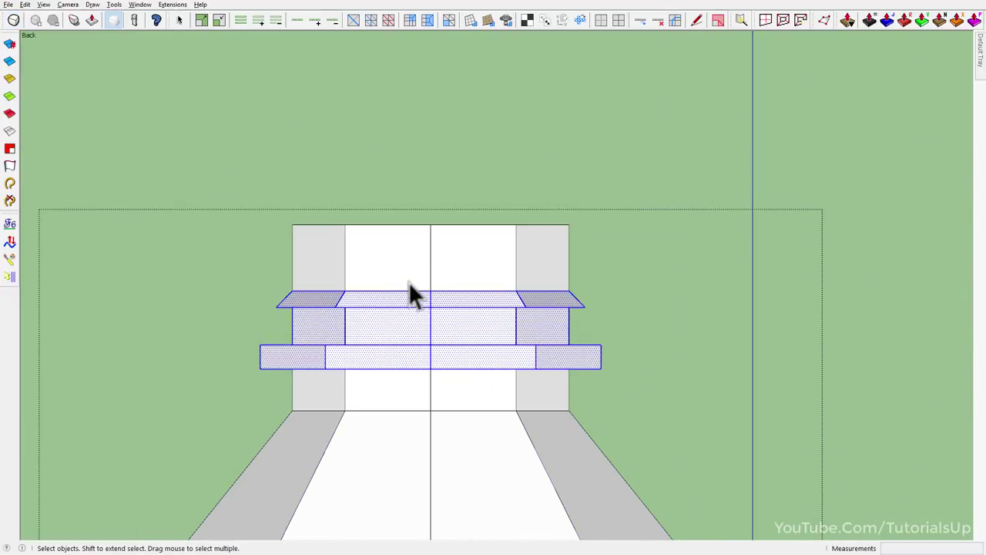
{"action": "key", "text": "v"}
{"action": "left_click_drag", "start_coordinate": [428, 270], "coordinate": [429, 281]}
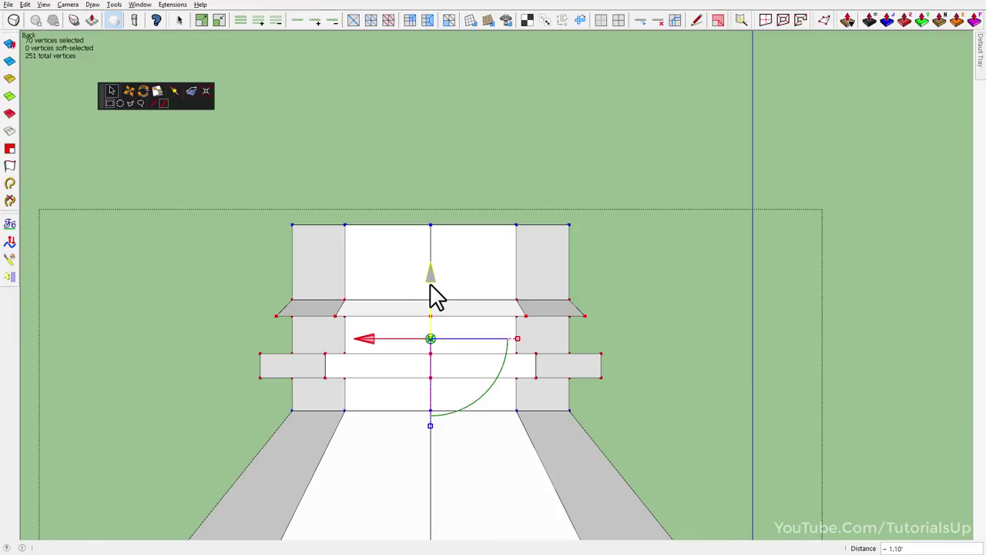
{"action": "key", "text": "space"}
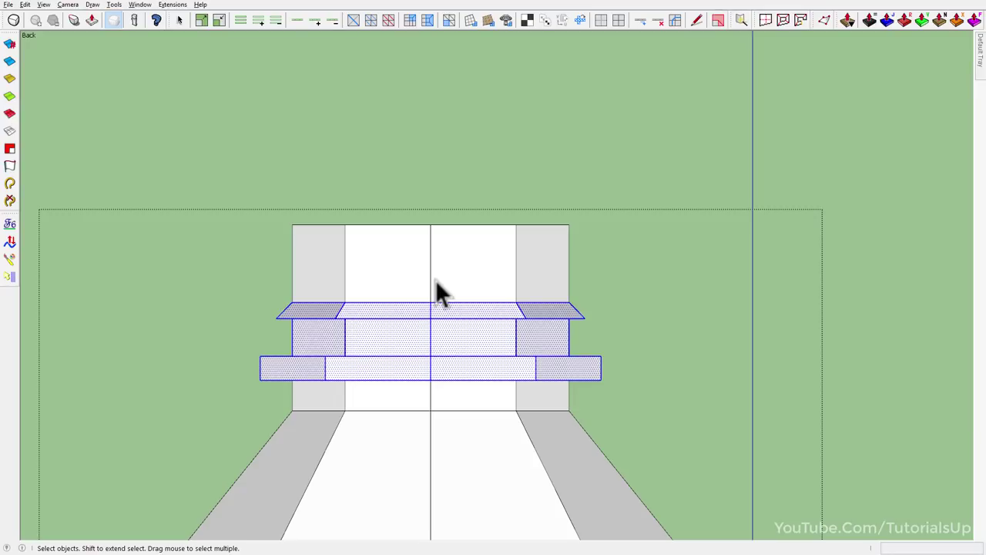
Select the 10 top rim vertices and raise them to make the neck taller.
{"action": "left_click_drag", "start_coordinate": [264, 192], "coordinate": [754, 266]}
{"action": "key", "text": "v"}
{"action": "left_click_drag", "start_coordinate": [425, 184], "coordinate": [431, 119]}
{"action": "mouse_move", "coordinate": [431, 123]}
{"action": "middle_mouse_down"}
{"action": "mouse_move", "coordinate": [477, 347]}
{"action": "mouse_move", "coordinate": [698, 165]}
{"action": "middle_mouse_up"}
{"action": "key", "text": "v"}
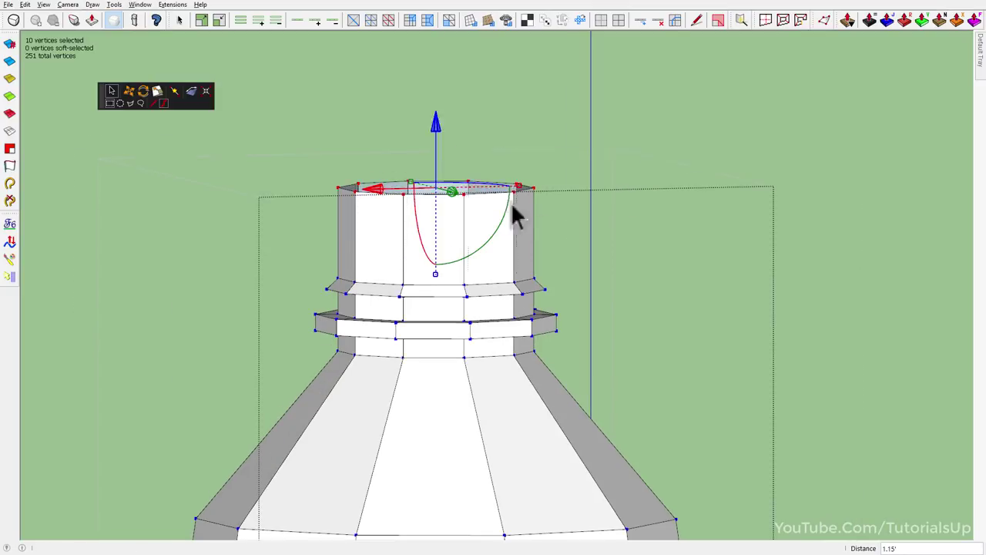
{"action": "key", "text": "space"}
{"action": "mouse_move", "coordinate": [511, 207]}
{"action": "middle_mouse_down"}
{"action": "mouse_move", "coordinate": [493, 286]}
{"action": "mouse_move", "coordinate": [464, 330]}
{"action": "mouse_move", "coordinate": [524, 309]}
{"action": "mouse_move", "coordinate": [543, 287]}
{"action": "mouse_move", "coordinate": [468, 264]}
{"action": "mouse_move", "coordinate": [453, 285]}
{"action": "mouse_move", "coordinate": [608, 261]}
{"action": "middle_mouse_up"}
{"action": "left_click", "coordinate": [452, 286]}
{"action": "key", "text": "v"}
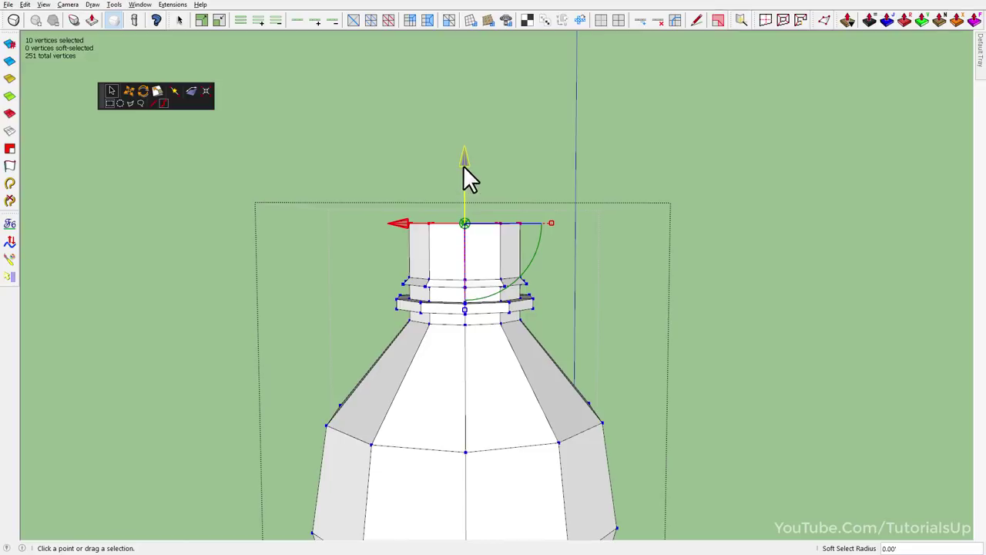
{"action": "middle_click_drag", "start_coordinate": [518, 266], "coordinate": [460, 284]}
Copy the top rim edge loop and paste it in place.
{"action": "key", "text": "space"}
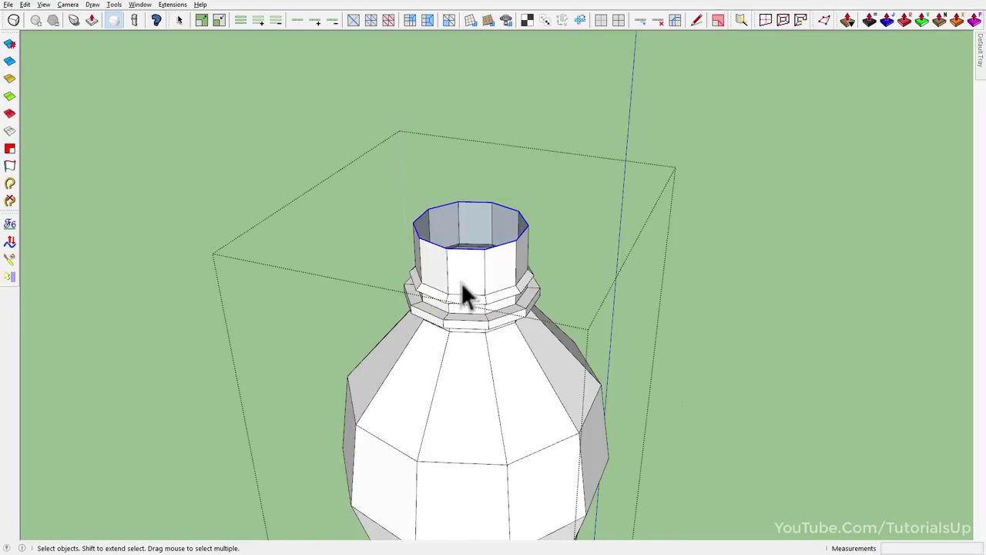
{"action": "scroll", "coordinate": [460, 295], "scroll_direction": "up", "scroll_amount": 3}
{"action": "left_click", "coordinate": [24, 4]}
{"action": "left_click", "coordinate": [58, 53]}
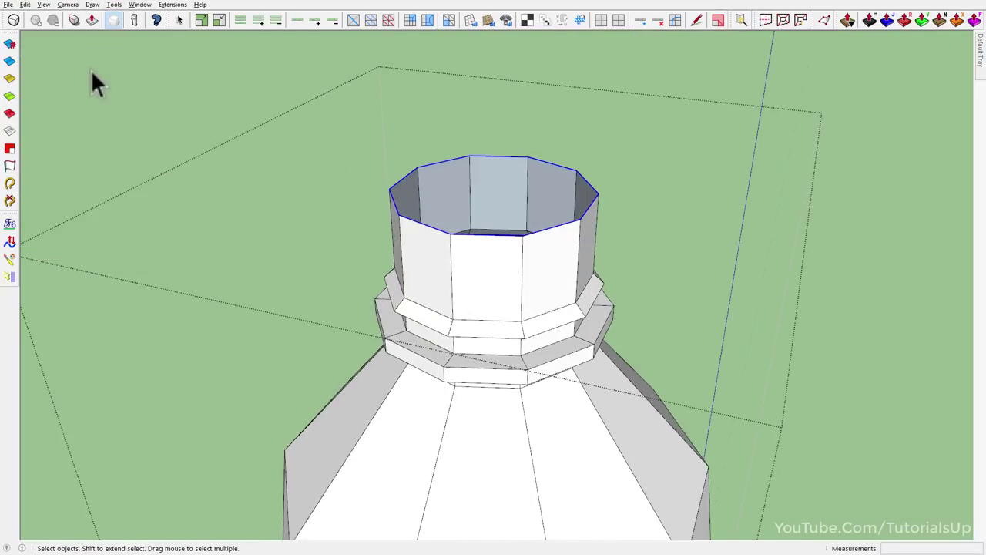
{"action": "left_click", "coordinate": [90, 72]}
{"action": "left_click", "coordinate": [24, 4]}
{"action": "left_click", "coordinate": [83, 76]}
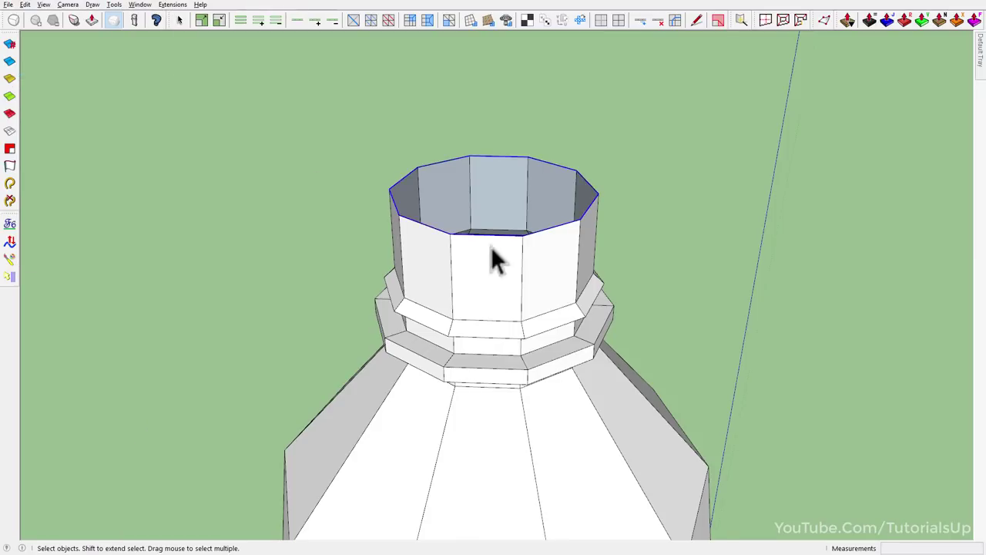
{"action": "scroll", "coordinate": [490, 254], "scroll_direction": "up", "scroll_amount": 3}
Move the pasted loop down the neck wall to just above the upper ring.
{"action": "key", "text": "m"}
{"action": "left_click", "coordinate": [444, 212]}
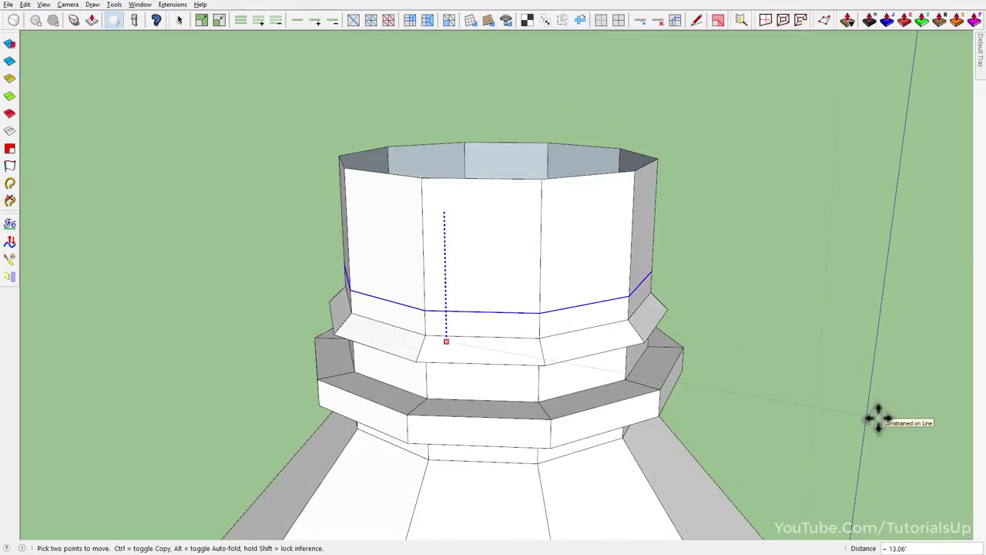
{"action": "left_click", "coordinate": [473, 284]}
{"action": "key", "text": "l"}
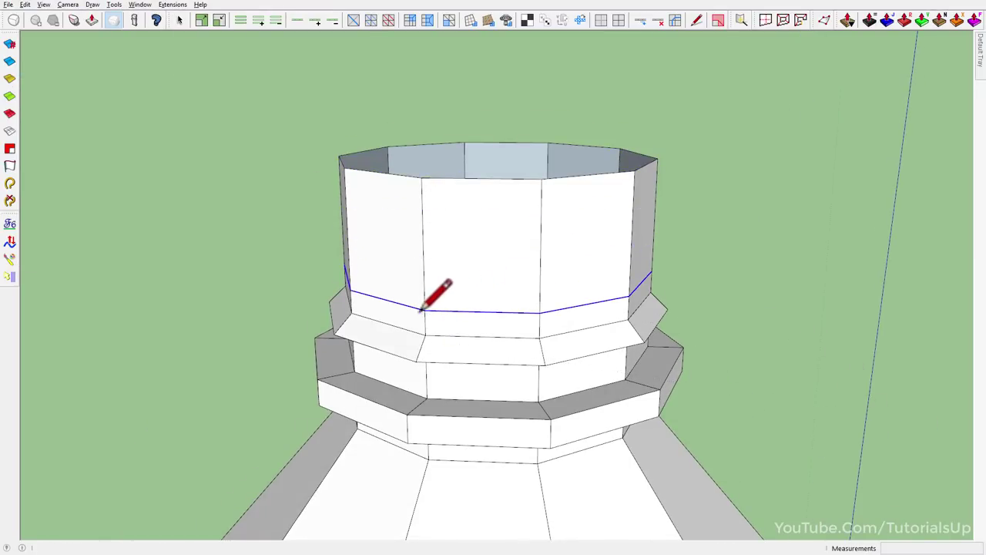
{"action": "left_click", "coordinate": [10, 187]}
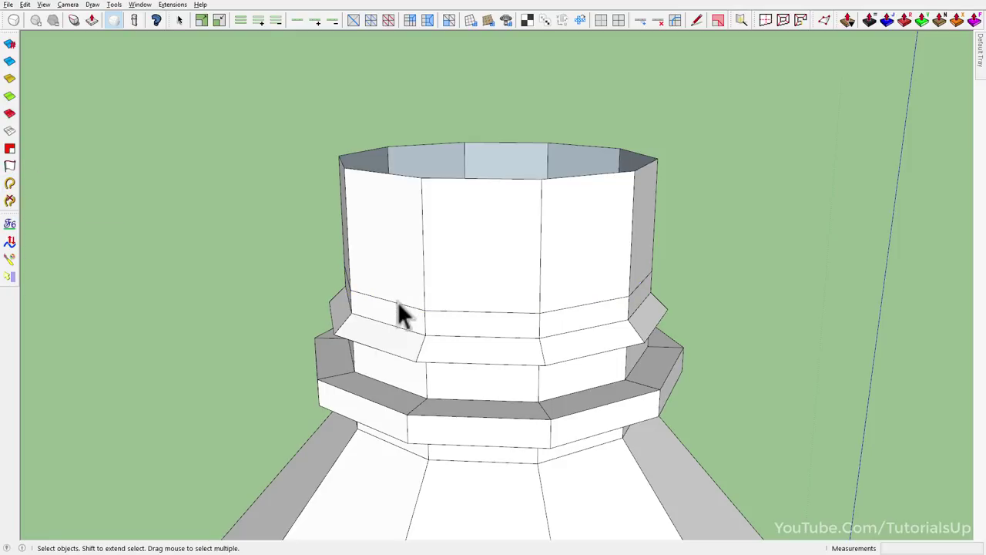
{"action": "mouse_move", "coordinate": [979, 50]}
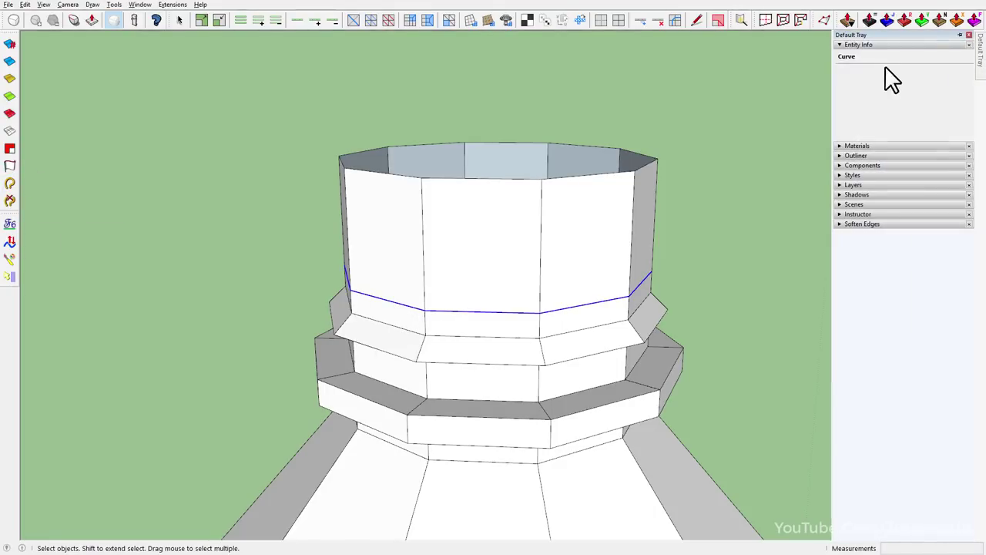
{"action": "middle_click_drag", "start_coordinate": [407, 354], "coordinate": [436, 323]}
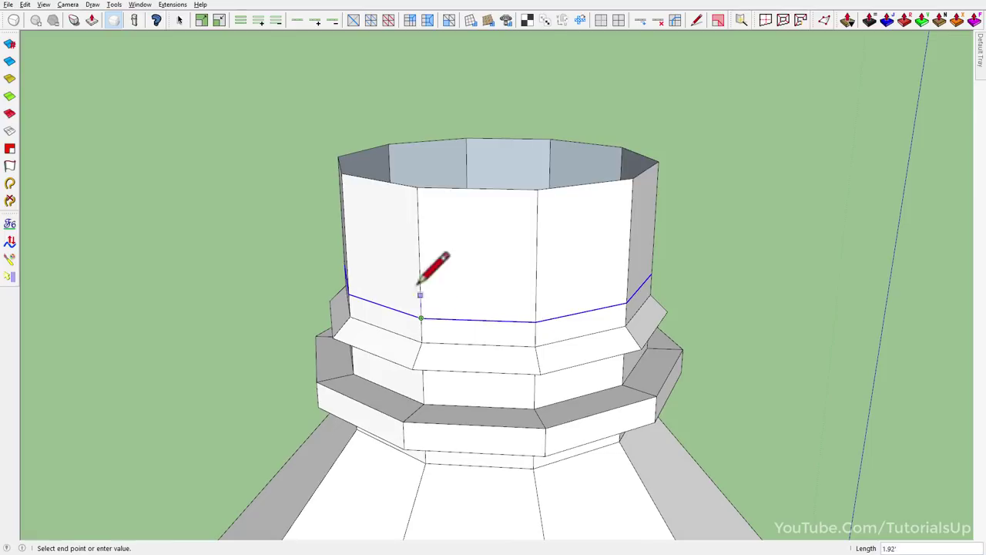
Shear the new edge loop into a slope and copy it up to the loop's upper end.
{"action": "left_click", "coordinate": [10, 259]}
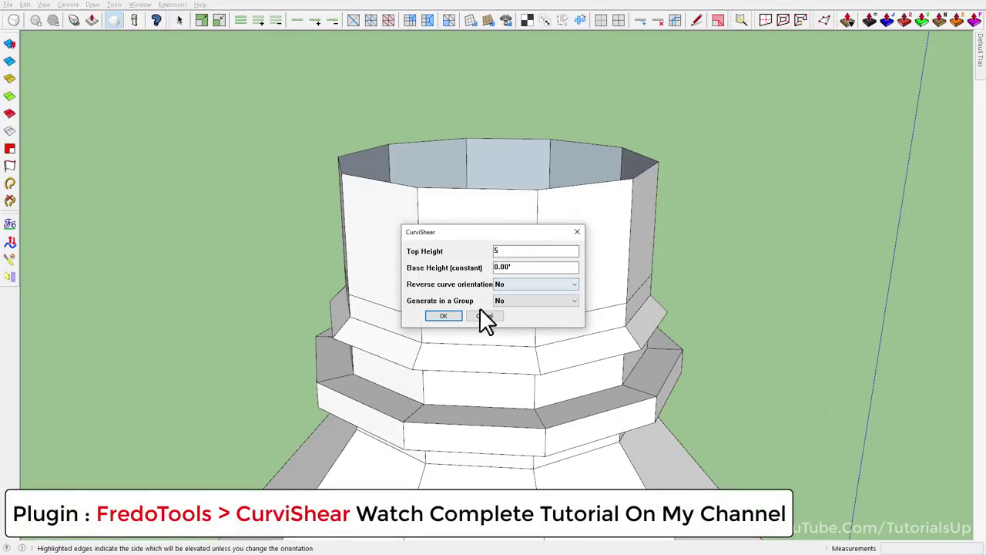
{"action": "left_click", "coordinate": [444, 316]}
{"action": "middle_click_drag", "start_coordinate": [473, 323], "coordinate": [572, 281]}
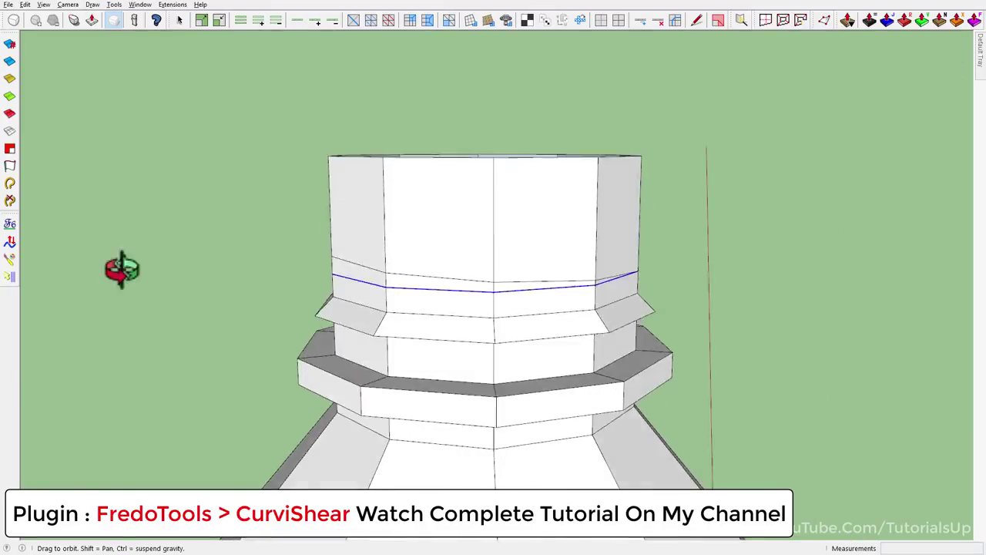
{"action": "left_click", "coordinate": [572, 293]}
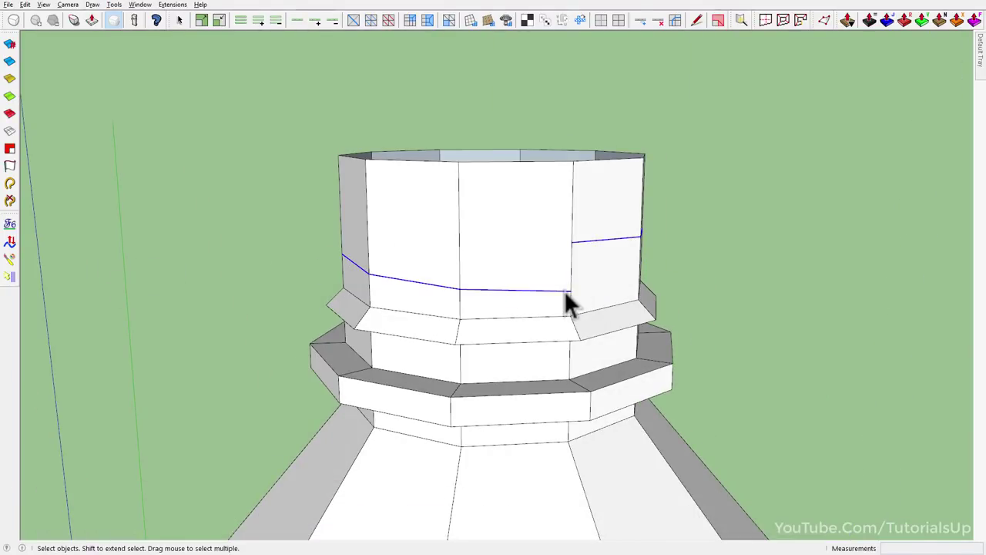
{"action": "key", "text": "m"}
{"action": "key", "text": "ctrl"}
{"action": "left_click", "coordinate": [570, 291]}
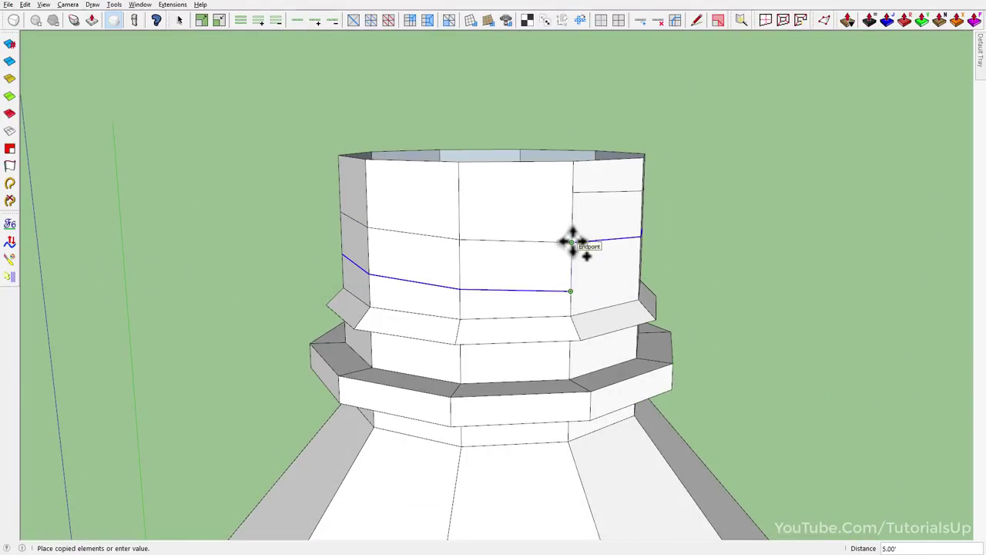
{"action": "left_click", "coordinate": [572, 242]}
{"action": "key", "text": "space"}
Draw sloping line segments across the neck's front faces to continue the spiral path.
{"action": "mouse_move", "coordinate": [581, 242]}
{"action": "middle_mouse_down"}
{"action": "mouse_move", "coordinate": [594, 264]}
{"action": "mouse_move", "coordinate": [678, 255]}
{"action": "mouse_move", "coordinate": [639, 216]}
{"action": "middle_mouse_up"}
{"action": "key", "text": "m"}
{"action": "left_click", "coordinate": [590, 259]}
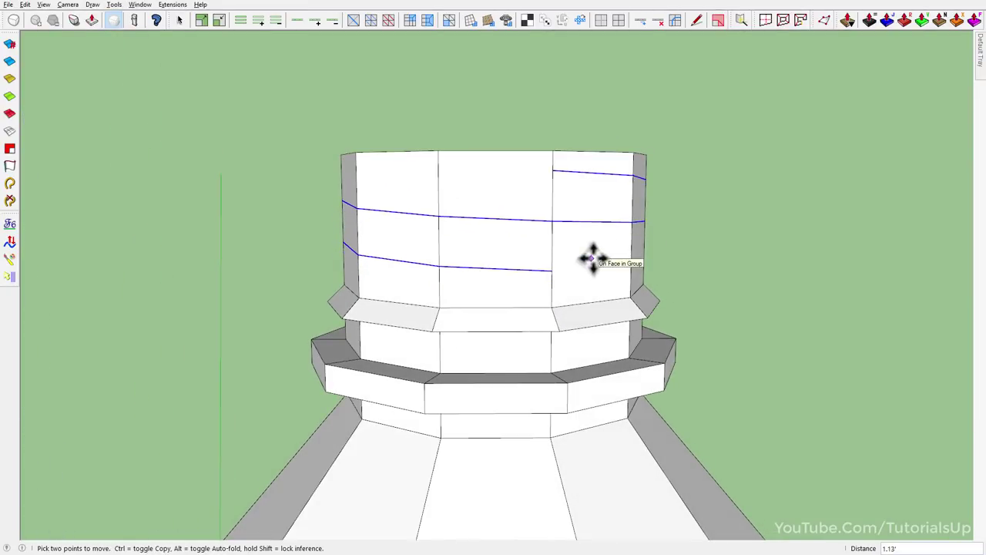
{"action": "mouse_move", "coordinate": [594, 259]}
{"action": "middle_mouse_down"}
{"action": "mouse_move", "coordinate": [374, 363]}
{"action": "mouse_move", "coordinate": [542, 306]}
{"action": "mouse_move", "coordinate": [42, 144]}
{"action": "middle_mouse_up"}
{"action": "scroll", "coordinate": [473, 262], "scroll_direction": "up", "scroll_amount": 3}
{"action": "key", "text": "l"}
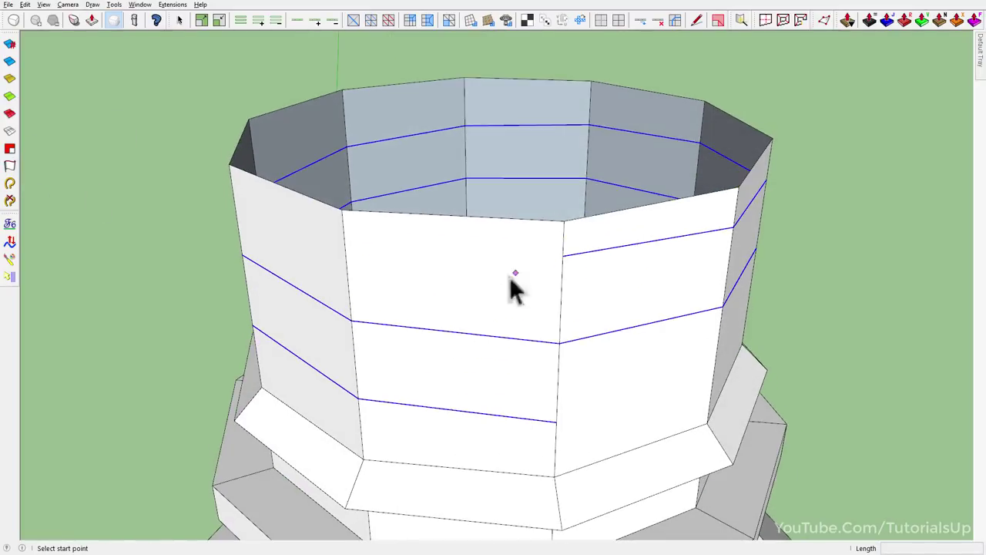
{"action": "left_click", "coordinate": [562, 255]}
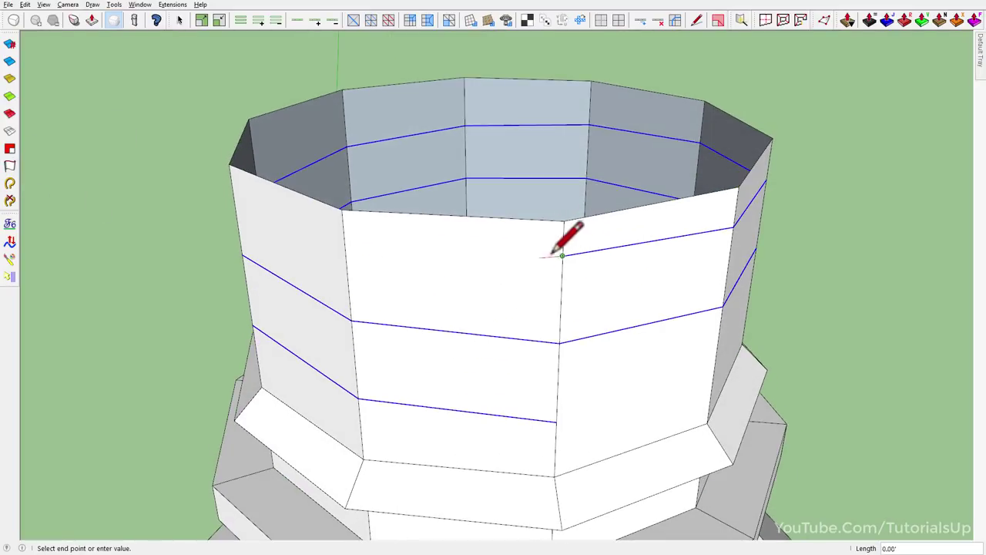
{"action": "left_click", "coordinate": [344, 244]}
{"action": "scroll", "coordinate": [407, 293], "scroll_direction": "down", "scroll_amount": 2}
{"action": "left_click", "coordinate": [485, 389]}
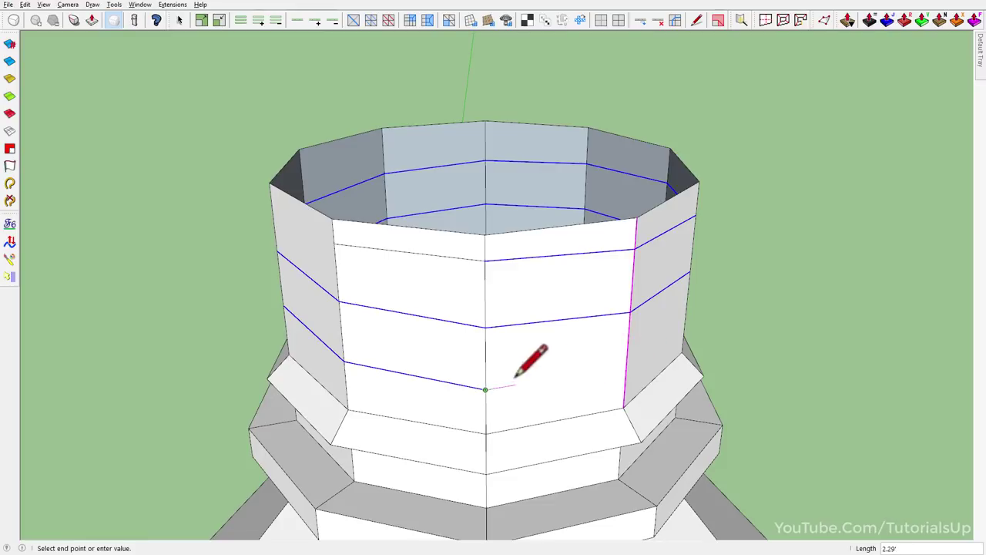
Finish the last spiral line and extrude the spiral edges into thin thread bands.
{"action": "left_click", "coordinate": [624, 366]}
{"action": "key", "text": "space"}
{"action": "middle_click_drag", "start_coordinate": [601, 369], "coordinate": [398, 279]}
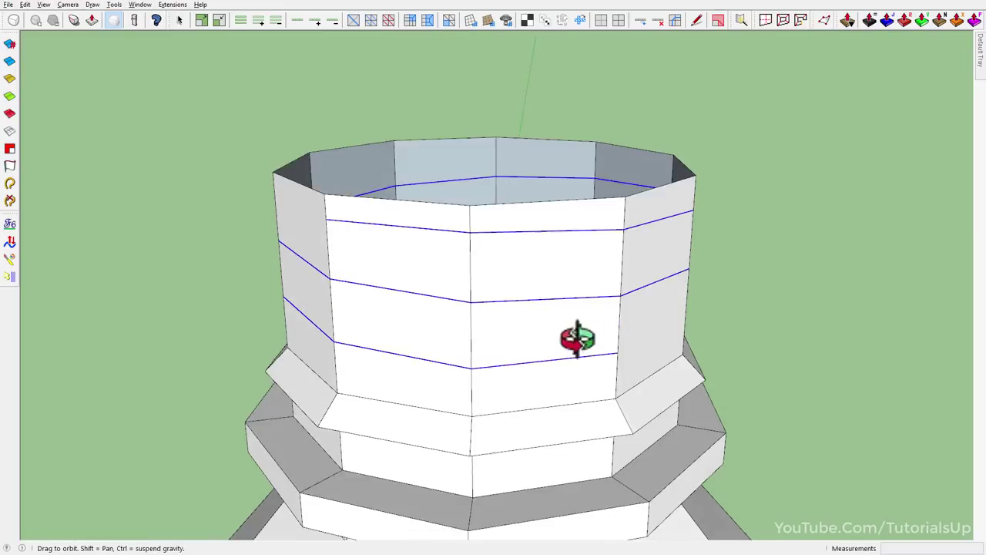
{"action": "left_click", "coordinate": [9, 200]}
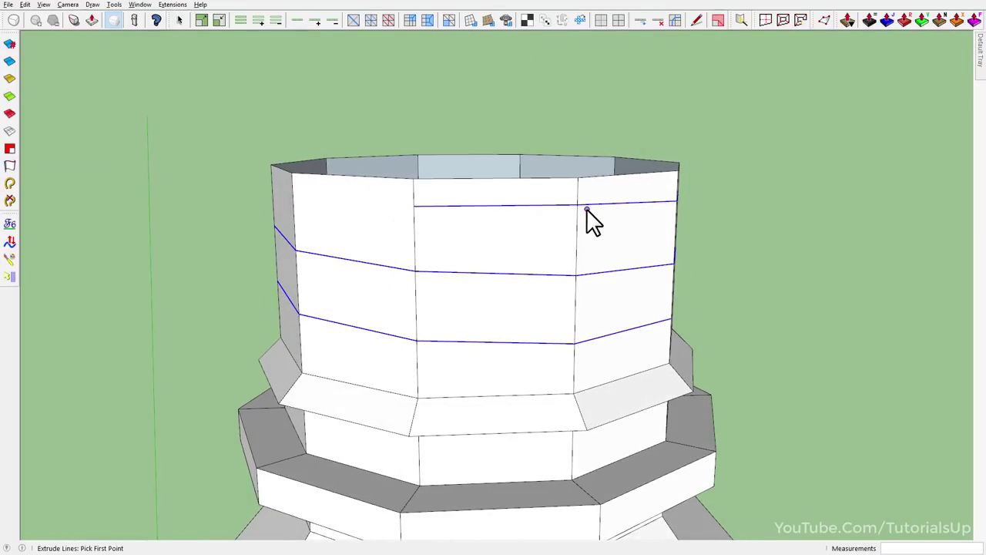
{"action": "left_click", "coordinate": [577, 231]}
{"action": "middle_click_drag", "start_coordinate": [590, 257], "coordinate": [110, 221]}
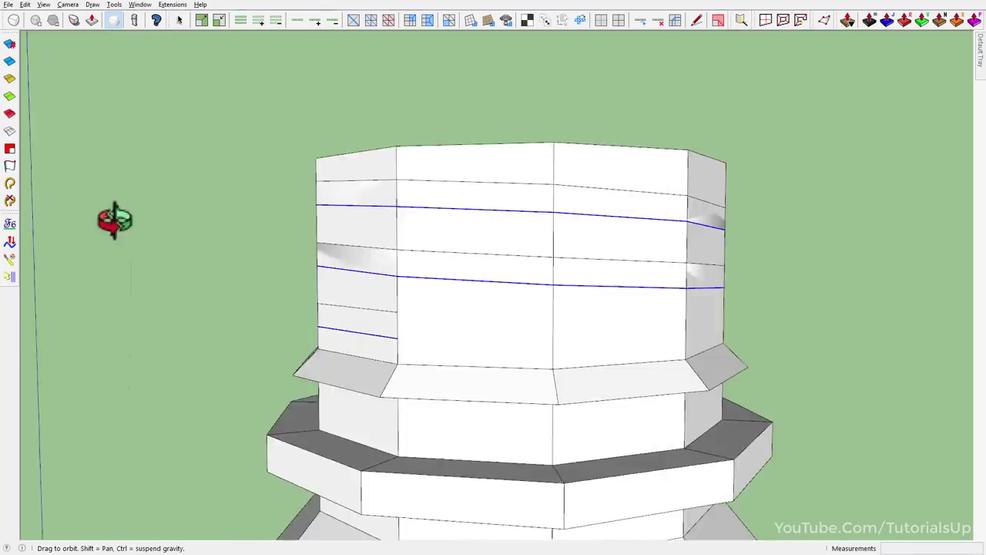
{"action": "key", "text": "space"}
{"action": "mouse_move", "coordinate": [442, 337]}
{"action": "middle_mouse_down"}
{"action": "mouse_move", "coordinate": [462, 307]}
{"action": "mouse_move", "coordinate": [462, 351]}
{"action": "middle_mouse_up"}
Group the extruded thread bands and smooth the band group with subdivision.
{"action": "right_click", "coordinate": [462, 350]}
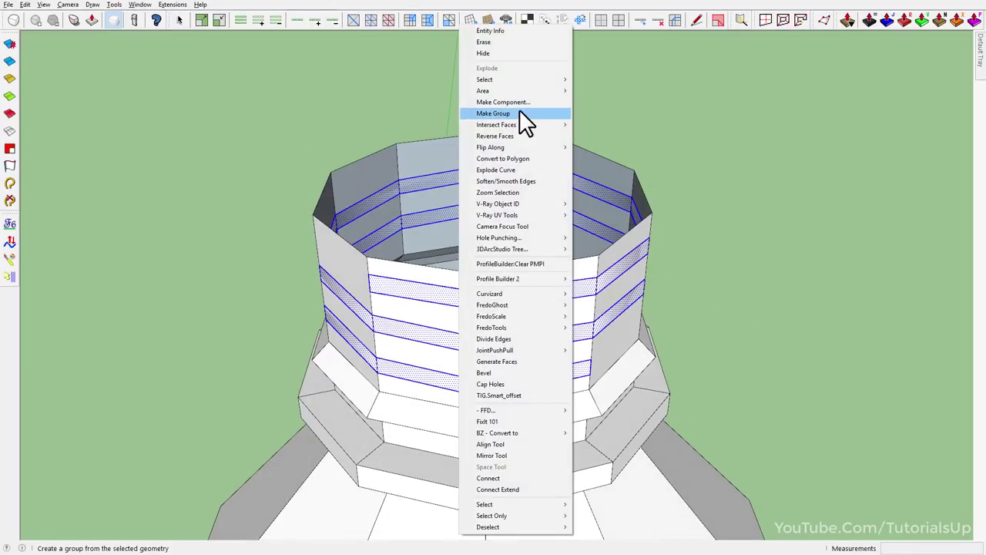
{"action": "left_click", "coordinate": [519, 109]}
{"action": "scroll", "coordinate": [490, 214], "scroll_direction": "up", "scroll_amount": 2}
{"action": "scroll", "coordinate": [489, 214], "scroll_direction": "down", "scroll_amount": 5}
{"action": "middle_click_drag", "start_coordinate": [396, 231], "coordinate": [445, 287]}
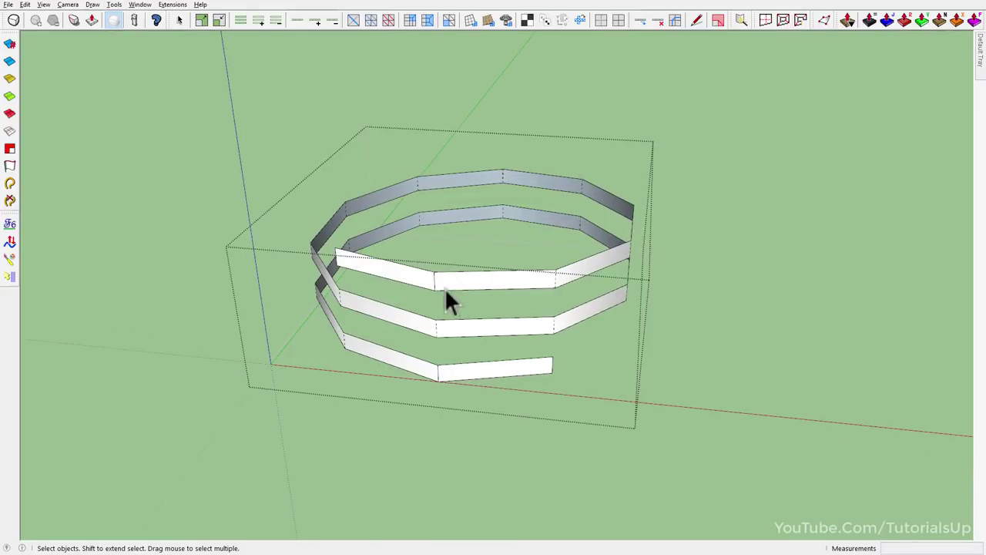
{"action": "triple_click", "coordinate": [460, 284]}
{"action": "left_click", "coordinate": [9, 148]}
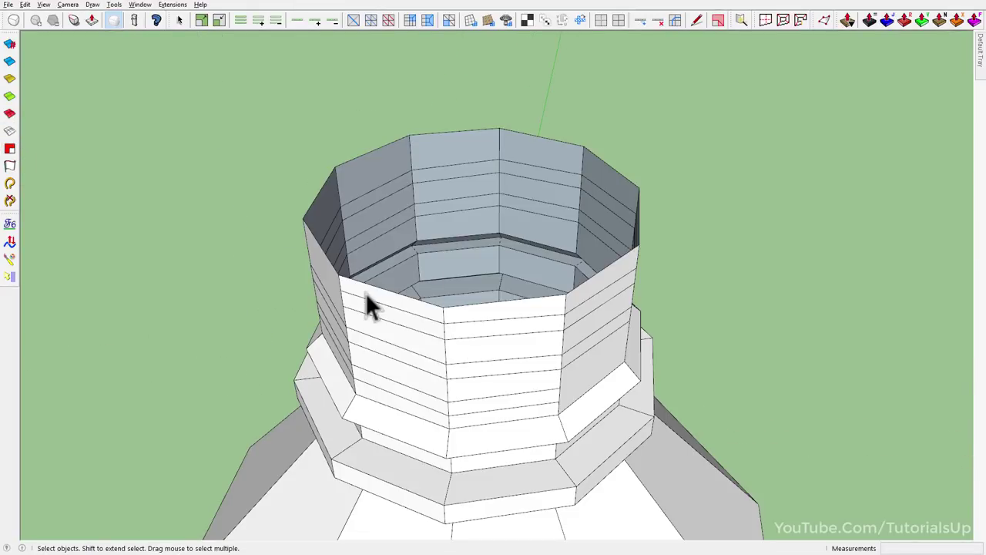
{"action": "left_click", "coordinate": [366, 296]}
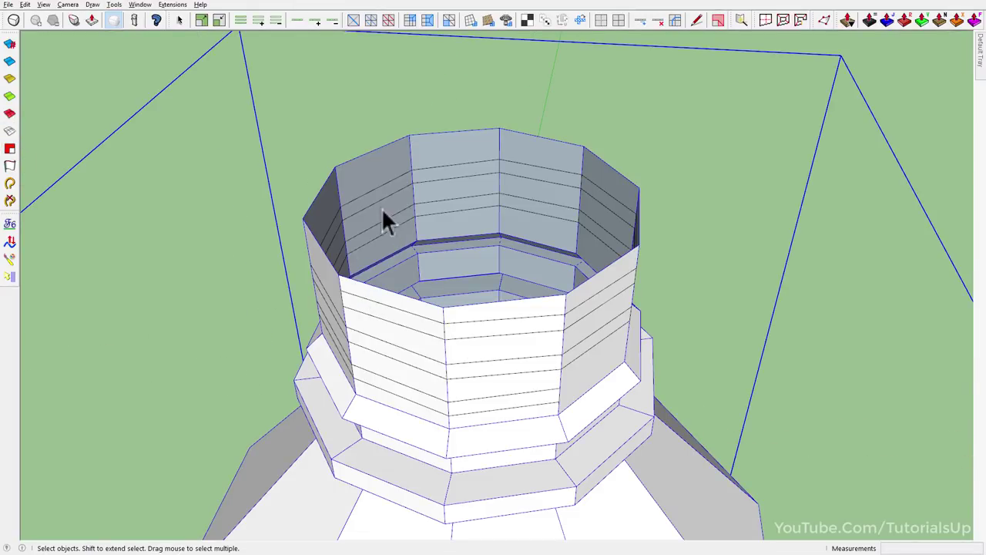
{"action": "middle_click_drag", "start_coordinate": [376, 222], "coordinate": [535, 298]}
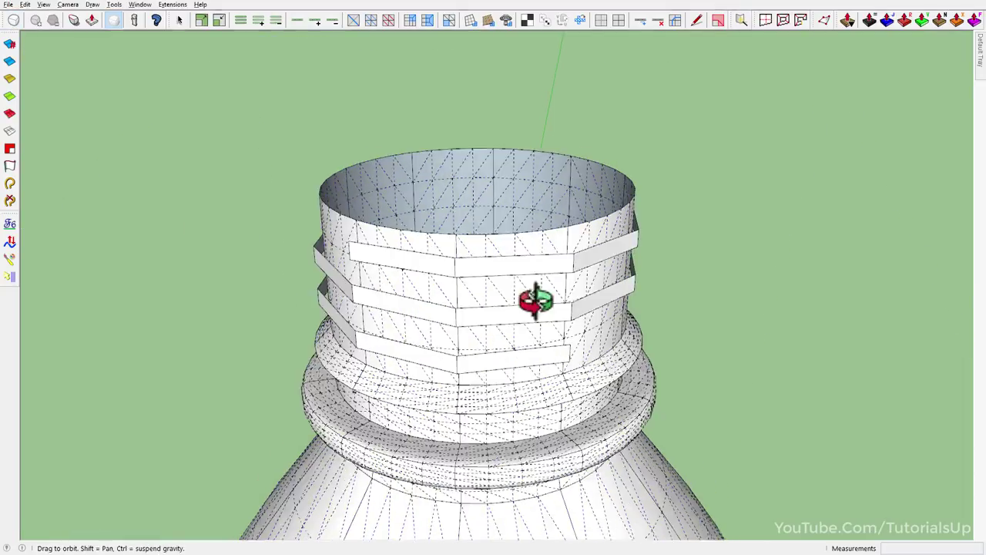
{"action": "left_click", "coordinate": [468, 263]}
{"action": "key", "text": "alt+h"}
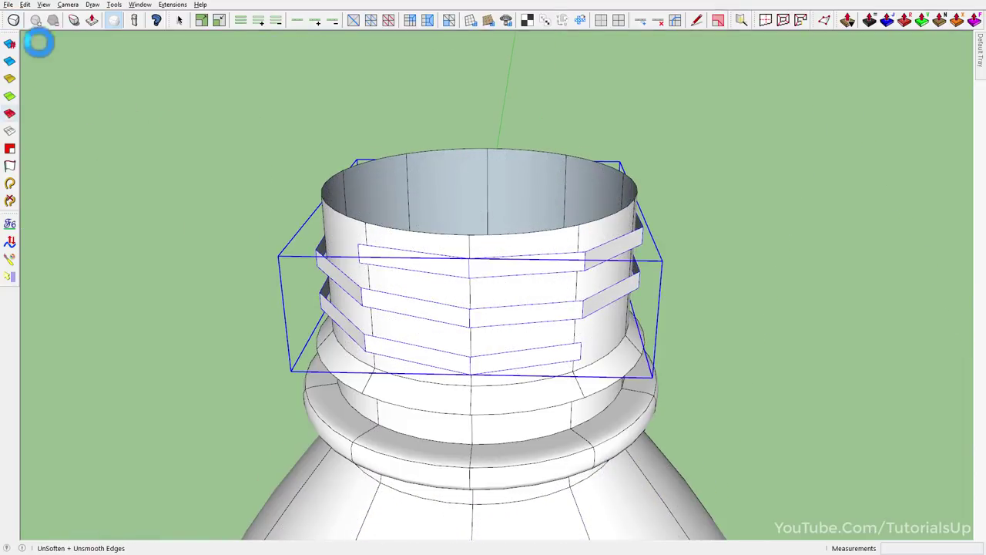
{"action": "left_click", "coordinate": [14, 21]}
{"action": "mouse_move", "coordinate": [379, 253]}
{"action": "middle_mouse_down"}
{"action": "mouse_move", "coordinate": [654, 293]}
{"action": "mouse_move", "coordinate": [495, 282]}
{"action": "middle_mouse_up"}
Open the spiral group, explode it into loose geometry and select all of it.
{"action": "double_click", "coordinate": [506, 301]}
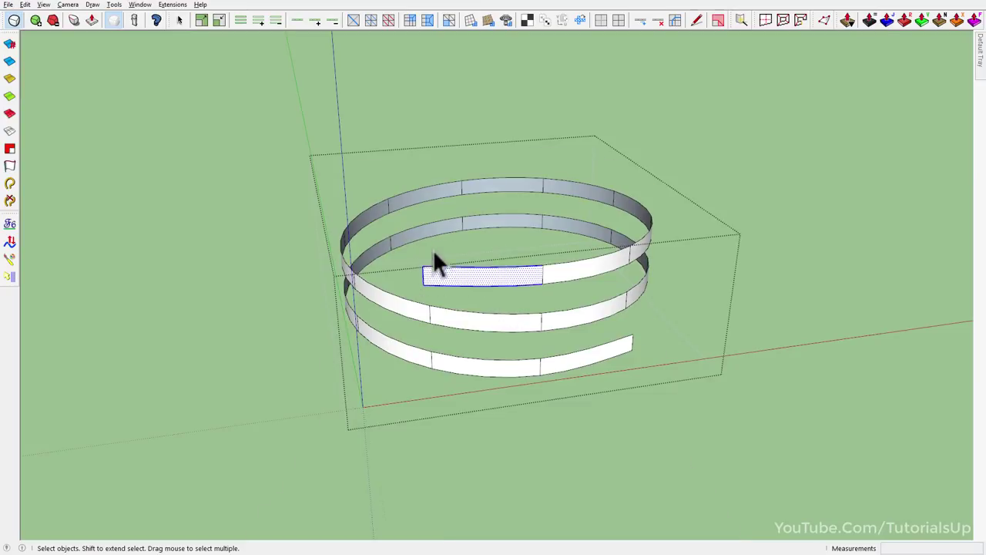
{"action": "middle_click_drag", "start_coordinate": [435, 262], "coordinate": [455, 370]}
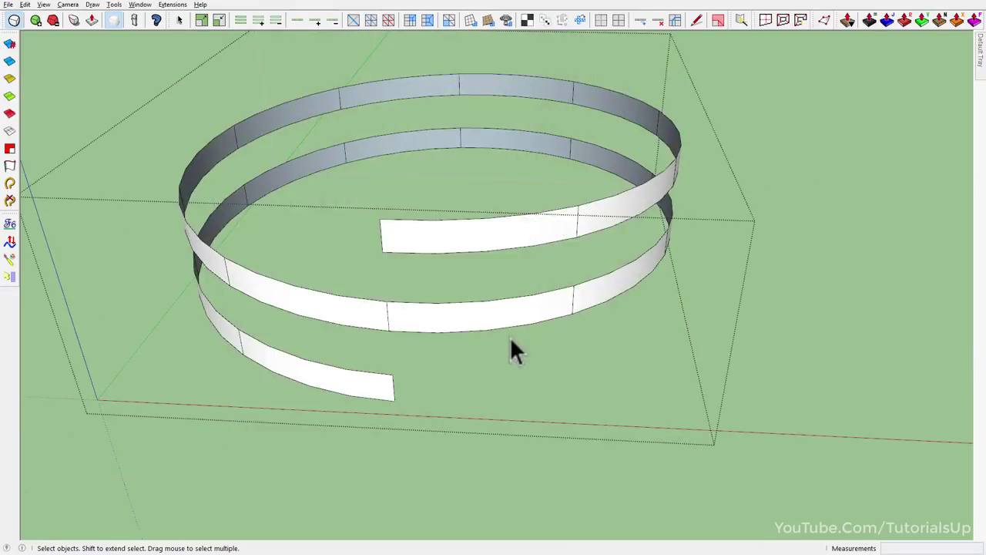
{"action": "middle_click_drag", "start_coordinate": [510, 336], "coordinate": [516, 308]}
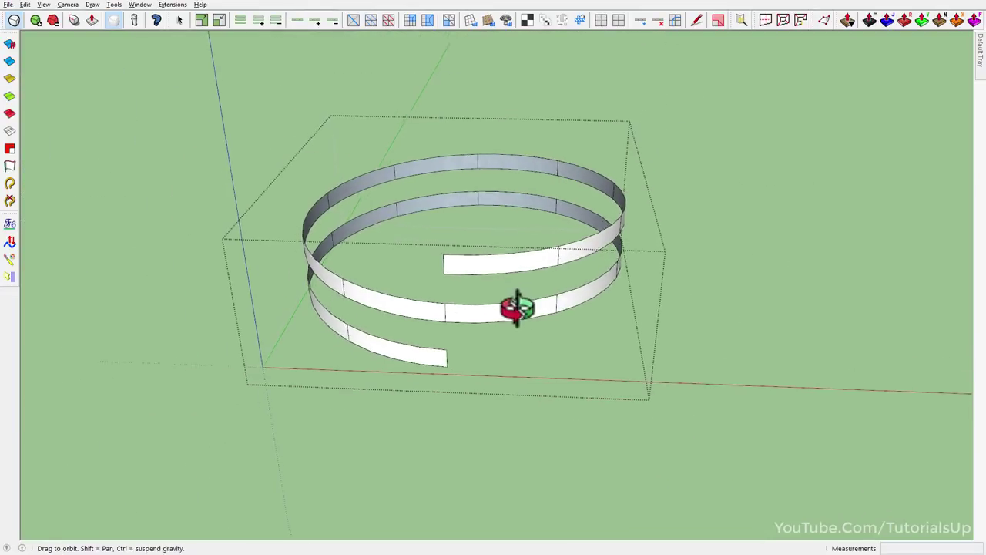
{"action": "mouse_move", "coordinate": [476, 260]}
{"action": "middle_mouse_down"}
{"action": "mouse_move", "coordinate": [391, 233]}
{"action": "mouse_move", "coordinate": [520, 299]}
{"action": "mouse_move", "coordinate": [475, 355]}
{"action": "middle_mouse_up"}
{"action": "triple_click", "coordinate": [534, 308]}
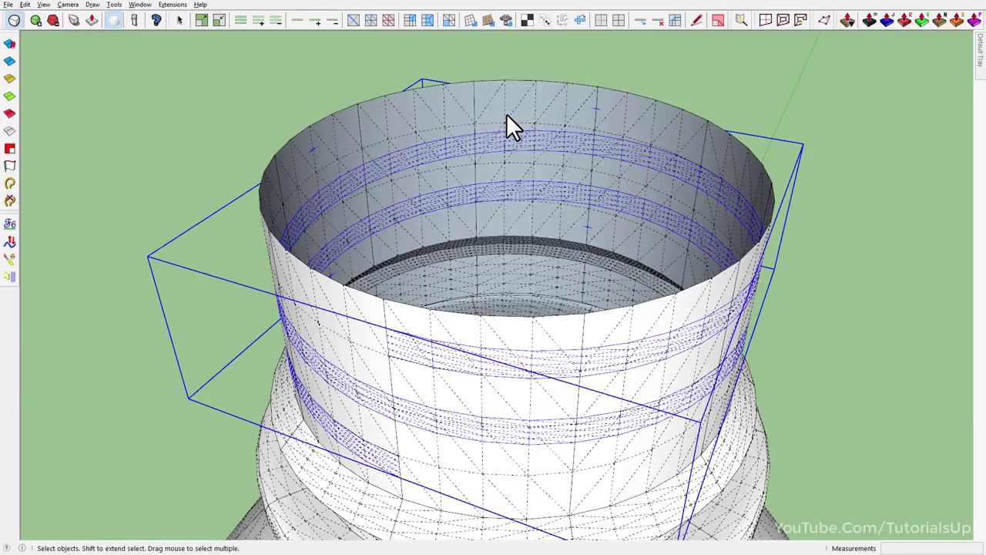
{"action": "right_click", "coordinate": [468, 363]}
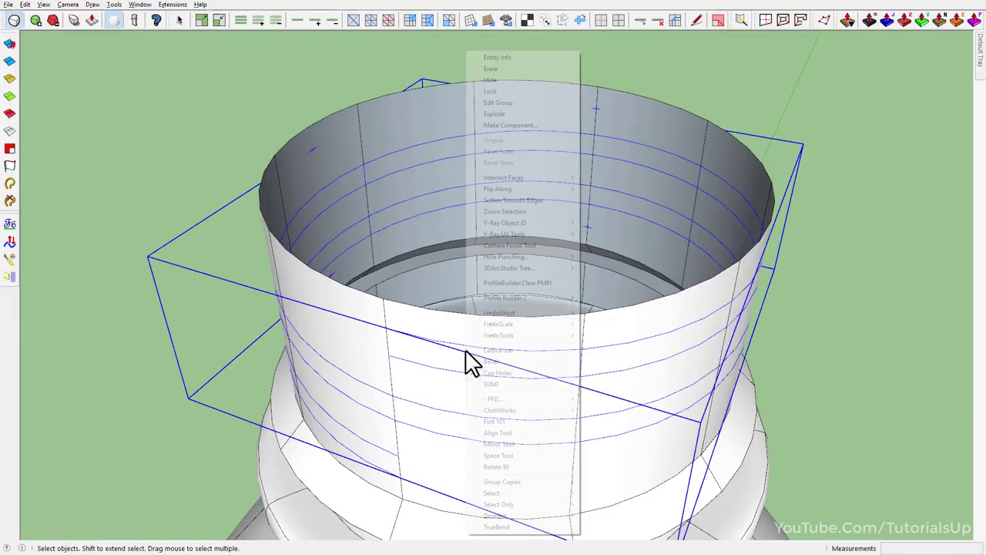
{"action": "left_click", "coordinate": [507, 115]}
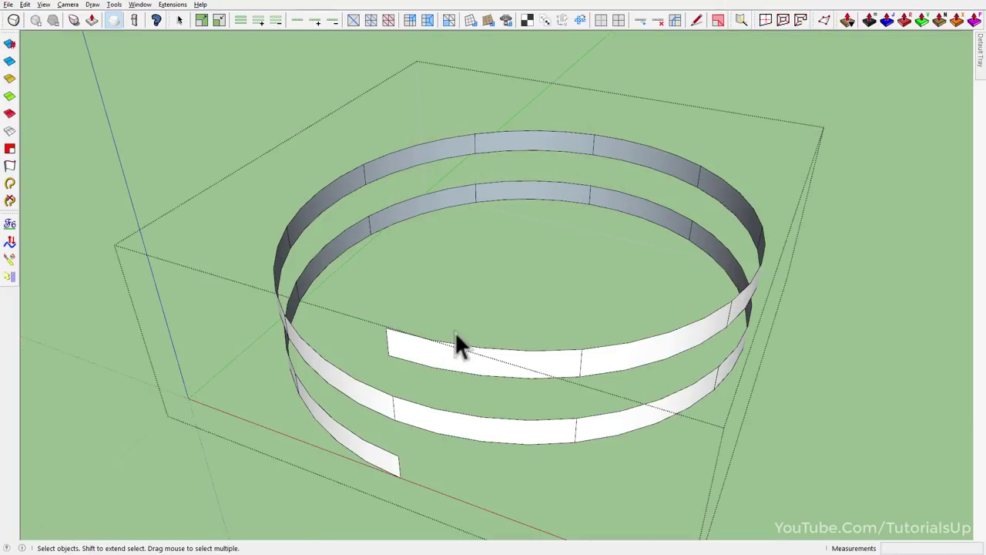
{"action": "key", "text": "ctrl+a"}
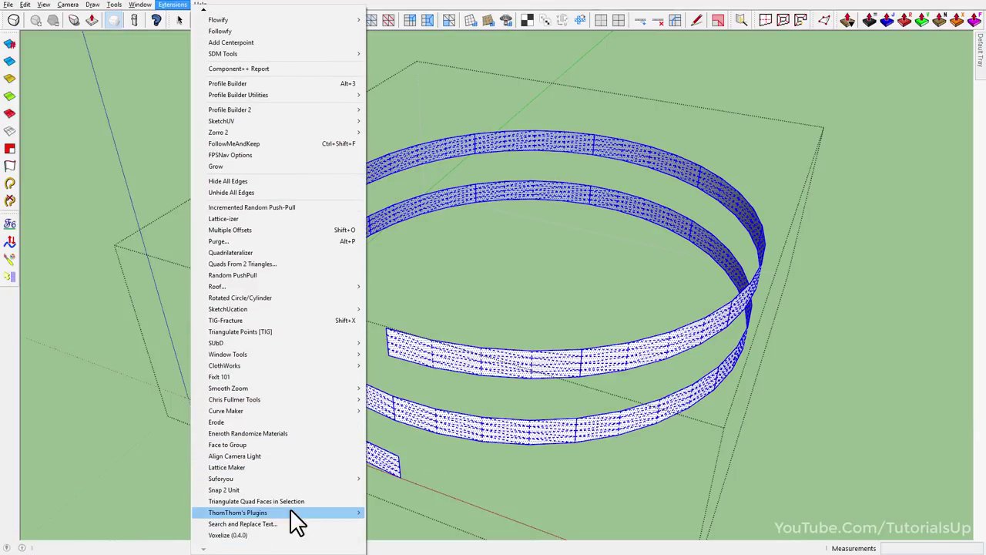
Run CleanUp on the exploded spiral and close the statistics and Validity Check reports.
{"action": "mouse_move", "coordinate": [237, 512]}
{"action": "left_click", "coordinate": [568, 445]}
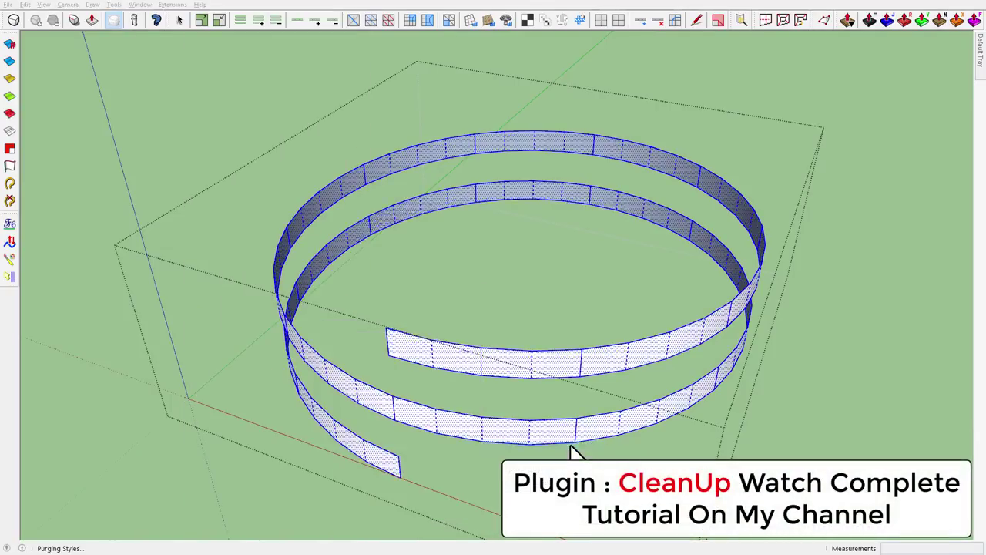
{"action": "left_click", "coordinate": [599, 339]}
{"action": "left_click", "coordinate": [603, 339]}
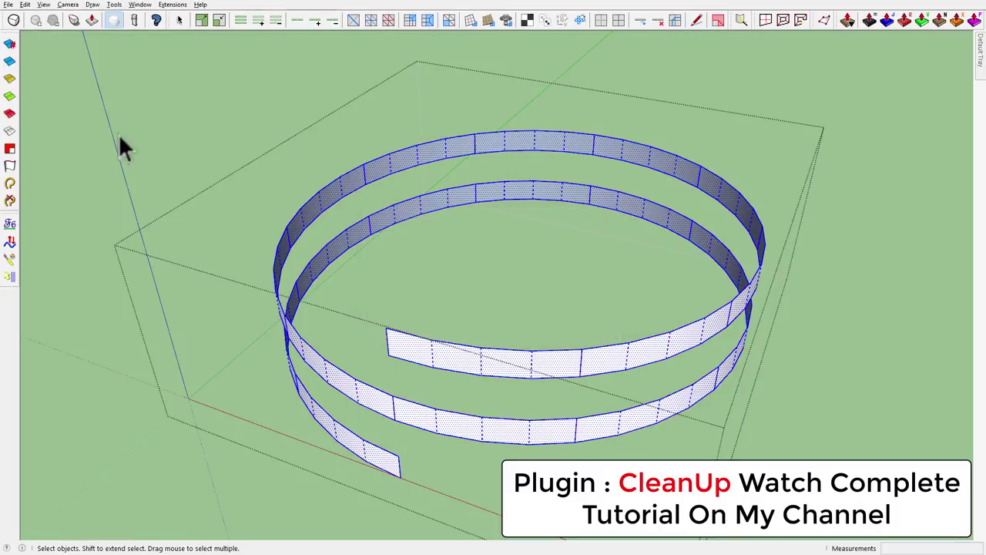
{"action": "mouse_move", "coordinate": [332, 218]}
{"action": "middle_mouse_down"}
{"action": "mouse_move", "coordinate": [535, 341]}
{"action": "mouse_move", "coordinate": [534, 304]}
{"action": "middle_mouse_up"}
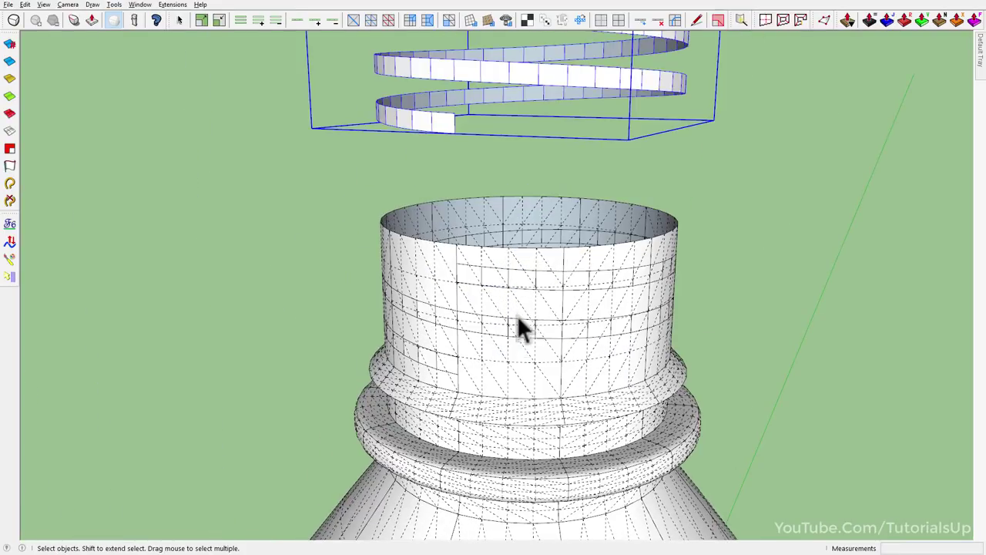
Orbit around the spiral thread bands to inspect them from several sides.
{"action": "mouse_move", "coordinate": [503, 330]}
{"action": "middle_mouse_down"}
{"action": "mouse_move", "coordinate": [550, 330]}
{"action": "mouse_move", "coordinate": [536, 336]}
{"action": "middle_mouse_up"}
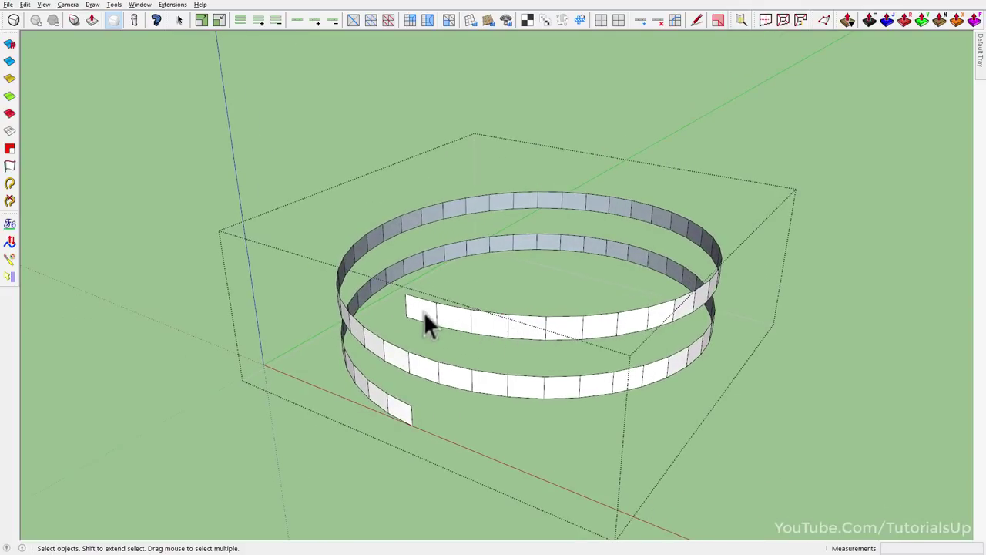
{"action": "middle_click_drag", "start_coordinate": [581, 325], "coordinate": [532, 330]}
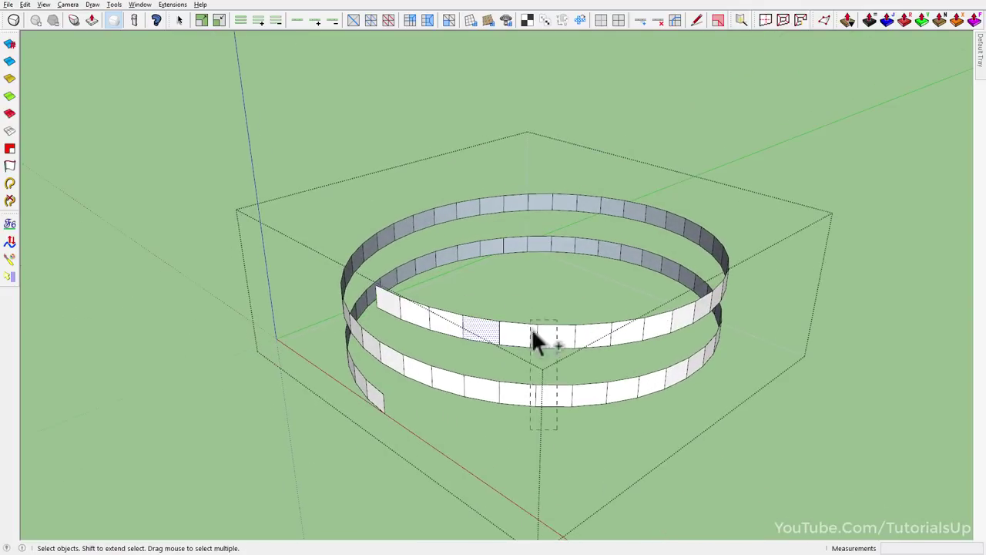
{"action": "mouse_move", "coordinate": [604, 351]}
{"action": "middle_mouse_down"}
{"action": "mouse_move", "coordinate": [452, 313]}
{"action": "mouse_move", "coordinate": [429, 325]}
{"action": "middle_mouse_up"}
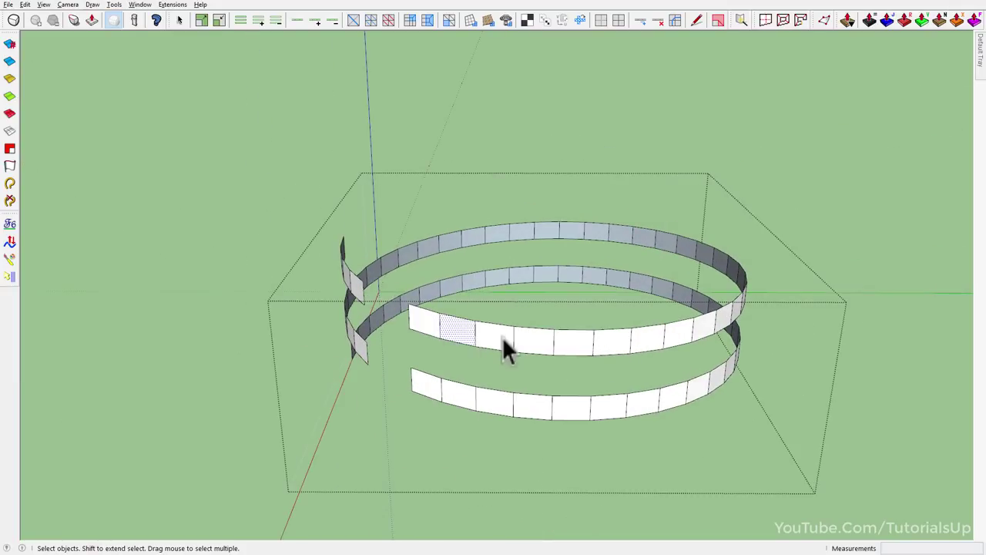
{"action": "mouse_move", "coordinate": [644, 343]}
{"action": "middle_mouse_down"}
{"action": "mouse_move", "coordinate": [688, 326]}
{"action": "mouse_move", "coordinate": [521, 406]}
{"action": "middle_mouse_up"}
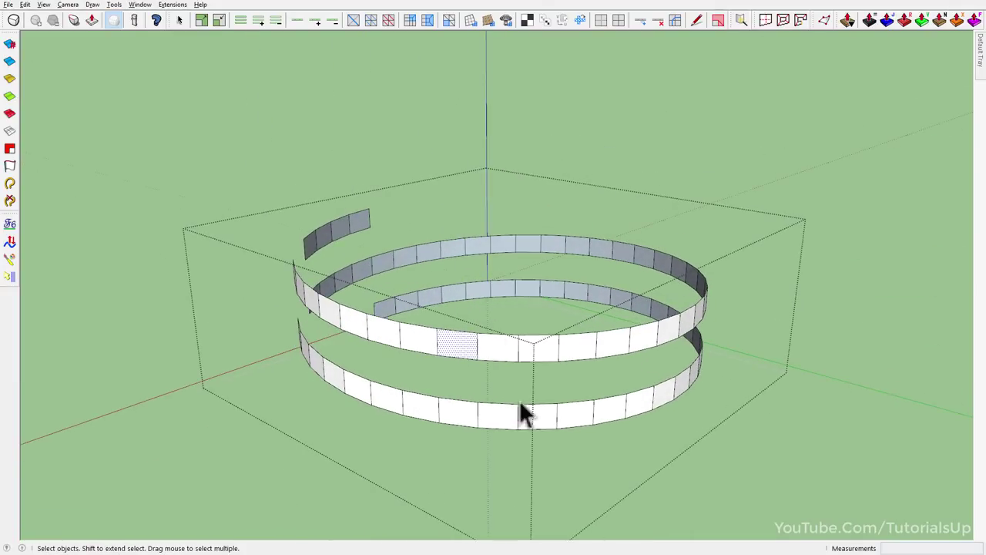
{"action": "mouse_move", "coordinate": [508, 335]}
{"action": "middle_mouse_down"}
{"action": "mouse_move", "coordinate": [616, 363]}
{"action": "mouse_move", "coordinate": [428, 356]}
{"action": "middle_mouse_up"}
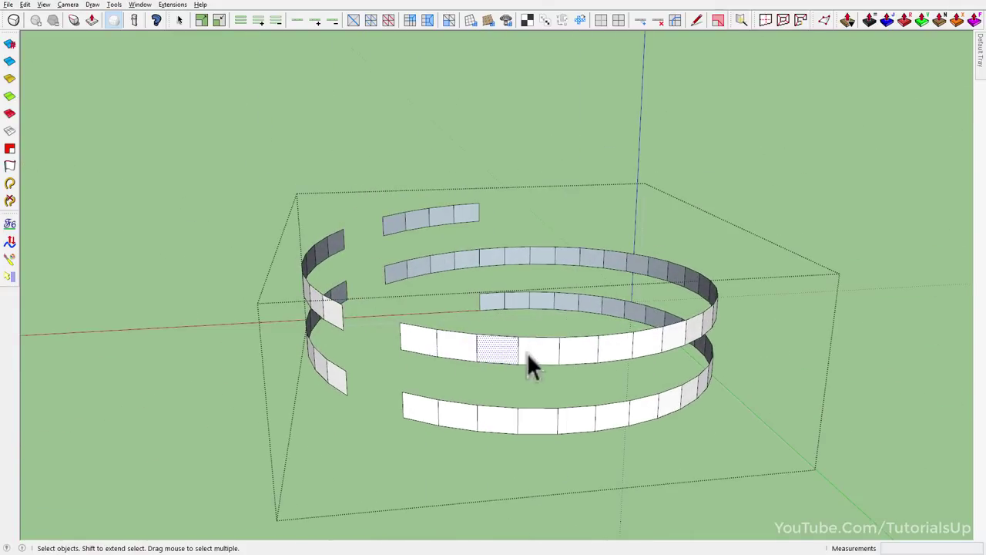
{"action": "middle_click_drag", "start_coordinate": [601, 356], "coordinate": [521, 433]}
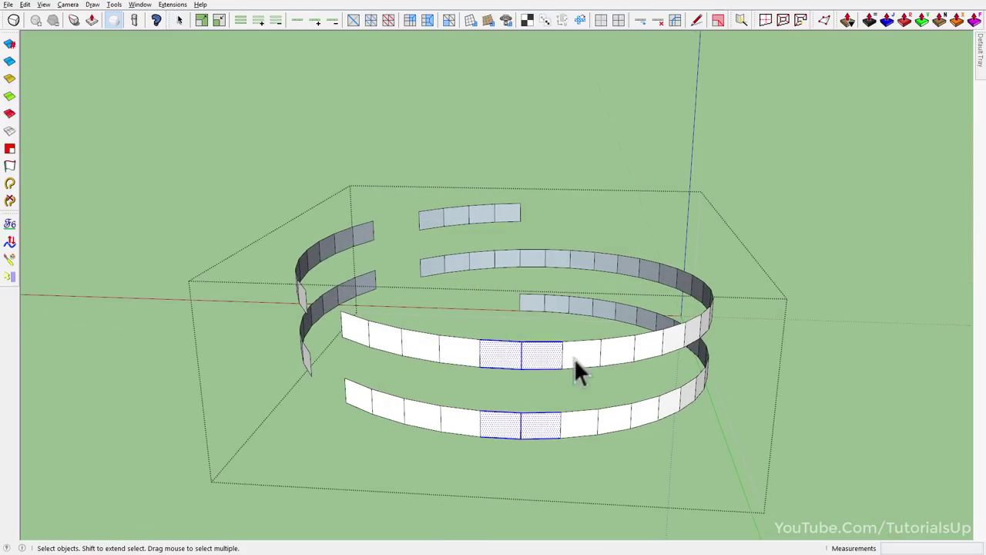
{"action": "mouse_move", "coordinate": [574, 360]}
{"action": "middle_mouse_down"}
{"action": "mouse_move", "coordinate": [495, 346]}
{"action": "mouse_move", "coordinate": [391, 356]}
{"action": "middle_mouse_up"}
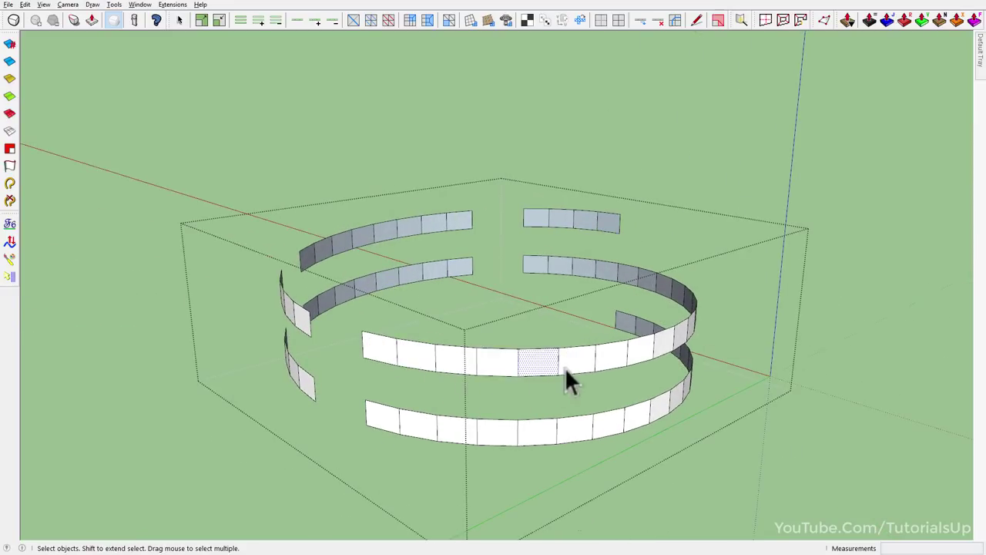
{"action": "mouse_move", "coordinate": [624, 358]}
{"action": "middle_mouse_down"}
{"action": "mouse_move", "coordinate": [468, 326]}
{"action": "mouse_move", "coordinate": [539, 449]}
{"action": "middle_mouse_up"}
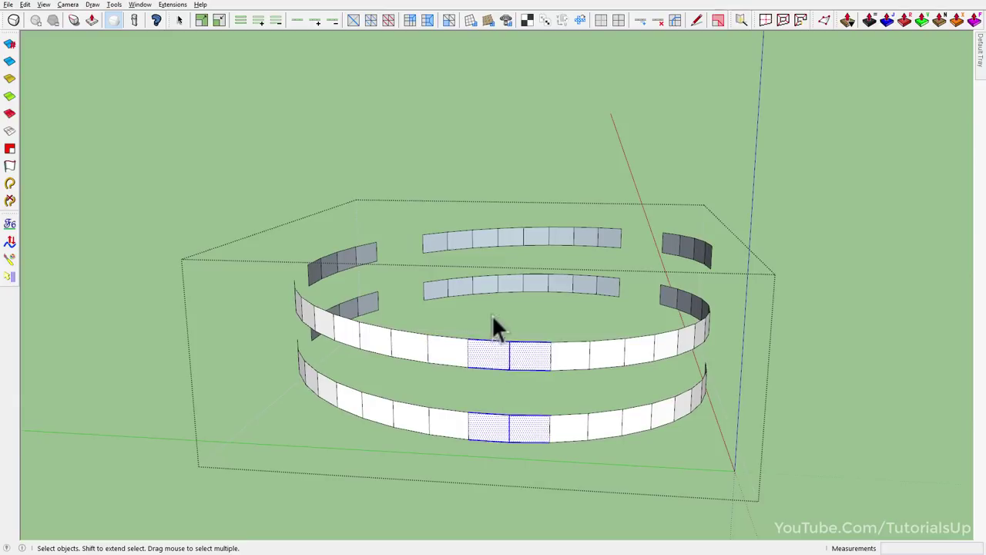
{"action": "mouse_move", "coordinate": [494, 317]}
{"action": "middle_mouse_down"}
{"action": "mouse_move", "coordinate": [409, 347]}
{"action": "mouse_move", "coordinate": [590, 363]}
{"action": "mouse_move", "coordinate": [325, 328]}
{"action": "mouse_move", "coordinate": [557, 462]}
{"action": "mouse_move", "coordinate": [411, 358]}
{"action": "middle_mouse_up"}
Open the neck cylinder group and select all its thread strip faces.
{"action": "left_click", "coordinate": [464, 364]}
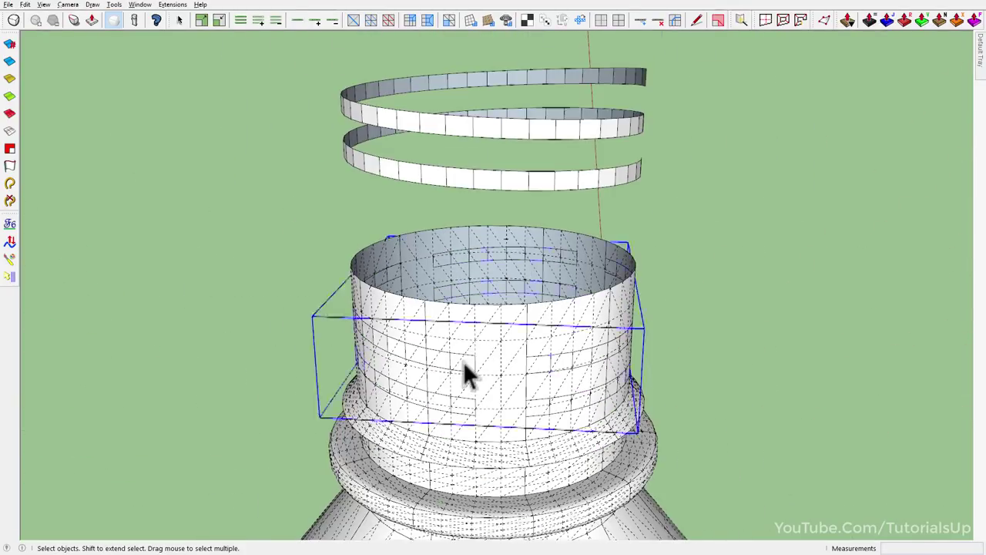
{"action": "double_click", "coordinate": [463, 362]}
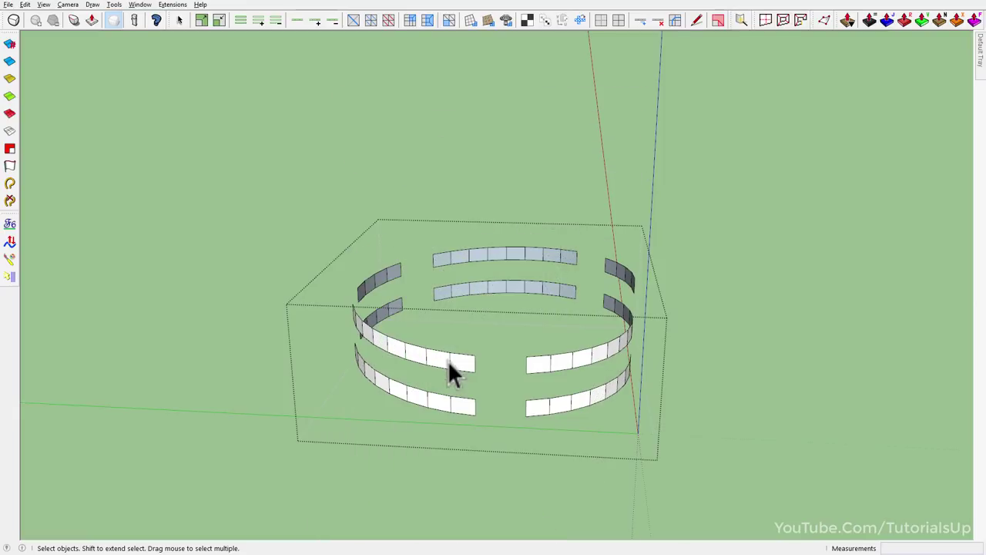
{"action": "key", "text": "ctrl+a"}
{"action": "left_click", "coordinate": [11, 78]}
{"action": "key", "text": "m"}
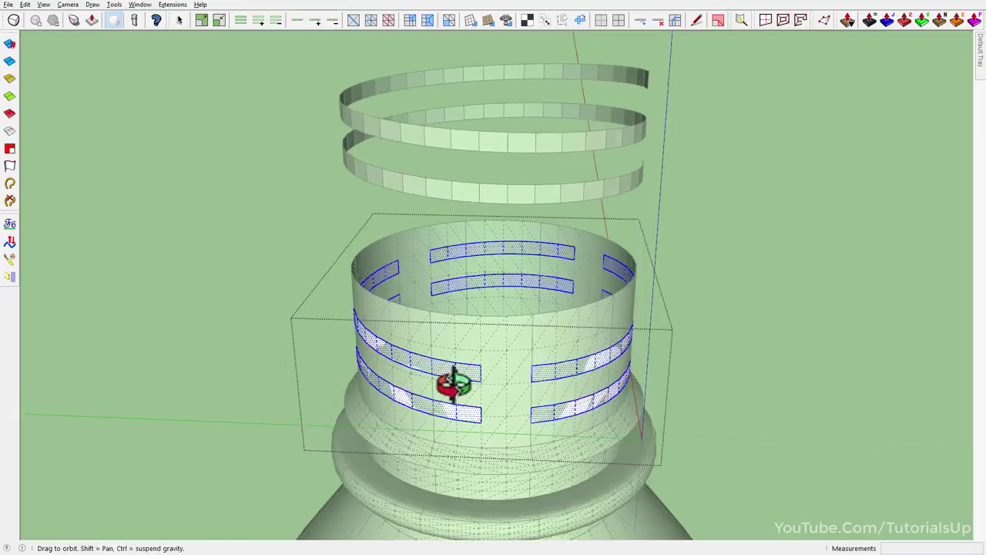
{"action": "key", "text": "space"}
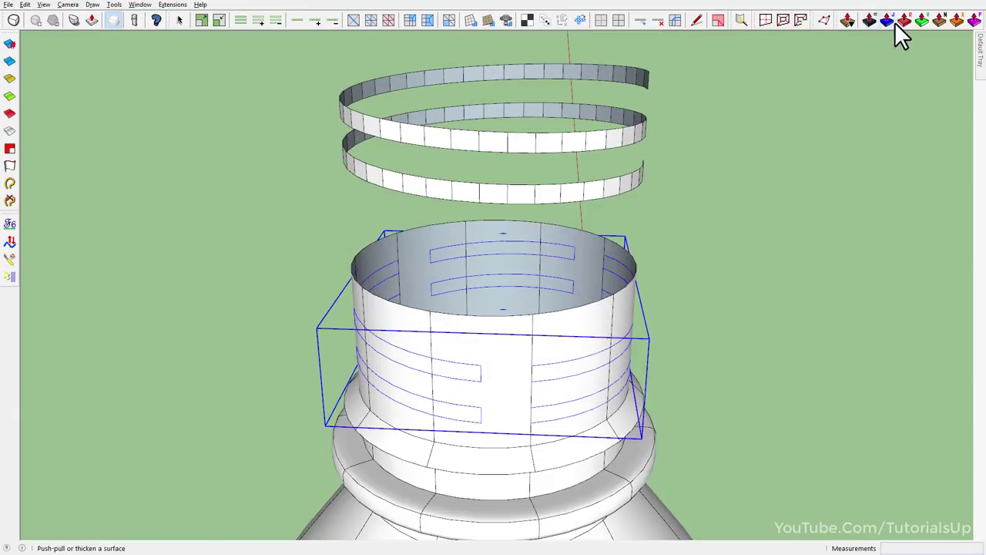
Push the thread strips outward 1.57' with Joint Push Pull into raised ledges.
{"action": "left_click", "coordinate": [887, 20]}
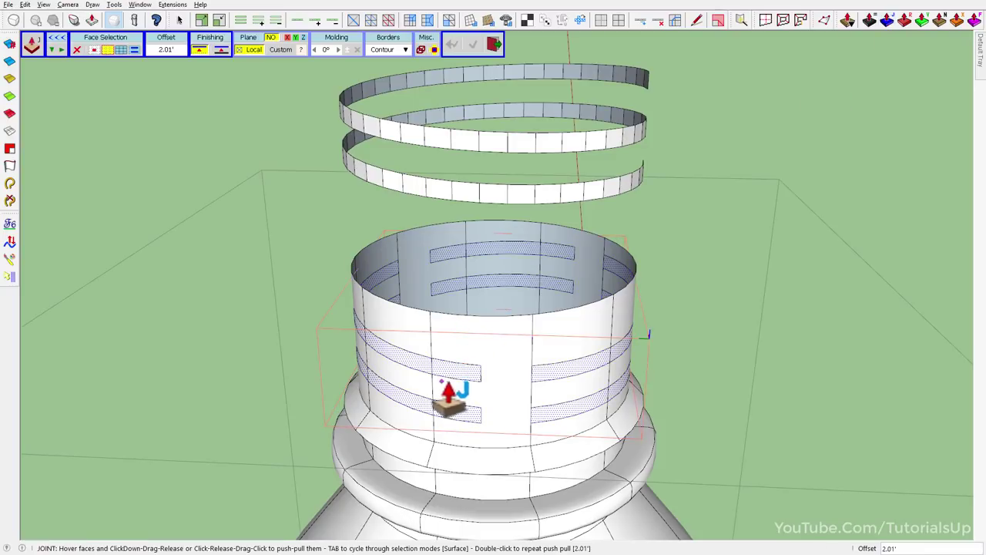
{"action": "scroll", "coordinate": [449, 394], "scroll_direction": "up", "scroll_amount": 3}
{"action": "left_click_drag", "start_coordinate": [407, 392], "coordinate": [394, 389]}
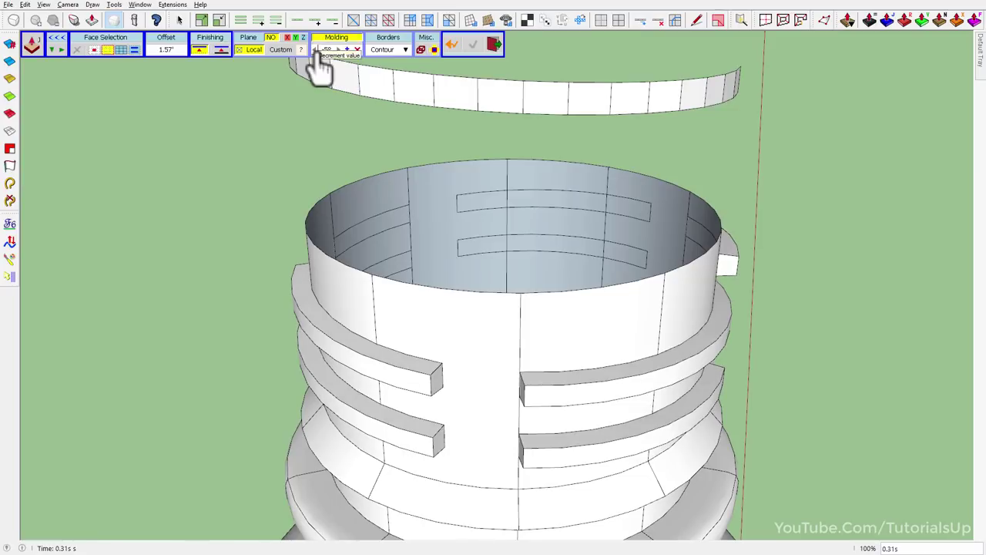
{"action": "scroll", "coordinate": [416, 455], "scroll_direction": "up", "scroll_amount": 3}
{"action": "middle_click_drag", "start_coordinate": [416, 455], "coordinate": [364, 354]}
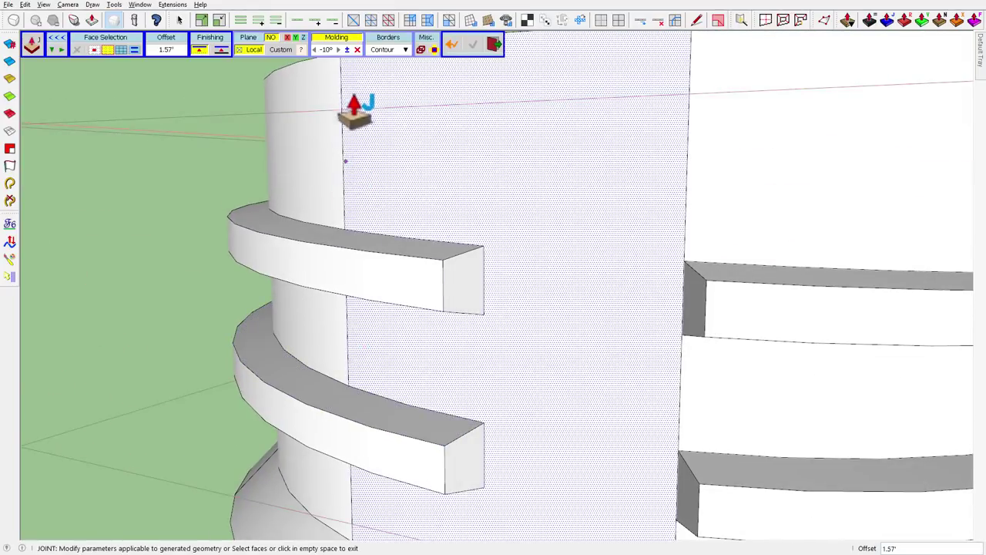
Lower the ledges' Molding angle to -15° to flatten their tops.
{"action": "left_click", "coordinate": [314, 51]}
{"action": "scroll", "coordinate": [454, 296], "scroll_direction": "down", "scroll_amount": 5}
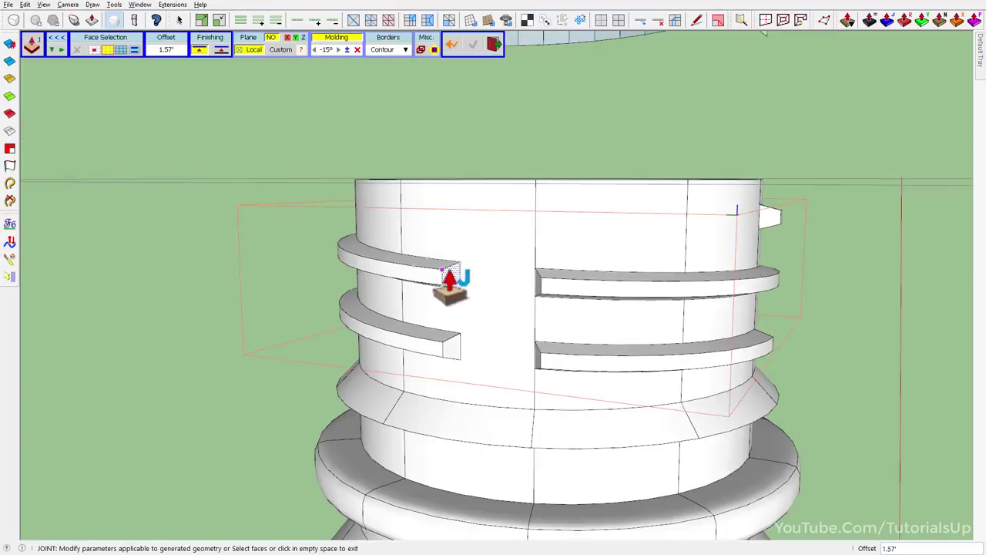
{"action": "middle_click_drag", "start_coordinate": [440, 285], "coordinate": [568, 251]}
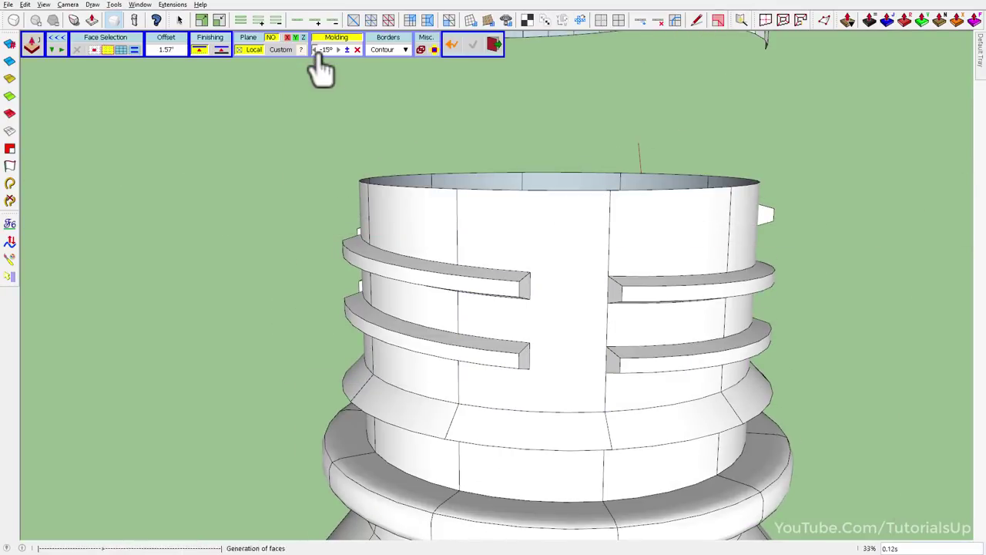
{"action": "left_click", "coordinate": [314, 51]}
{"action": "middle_click_drag", "start_coordinate": [819, 220], "coordinate": [253, 318]}
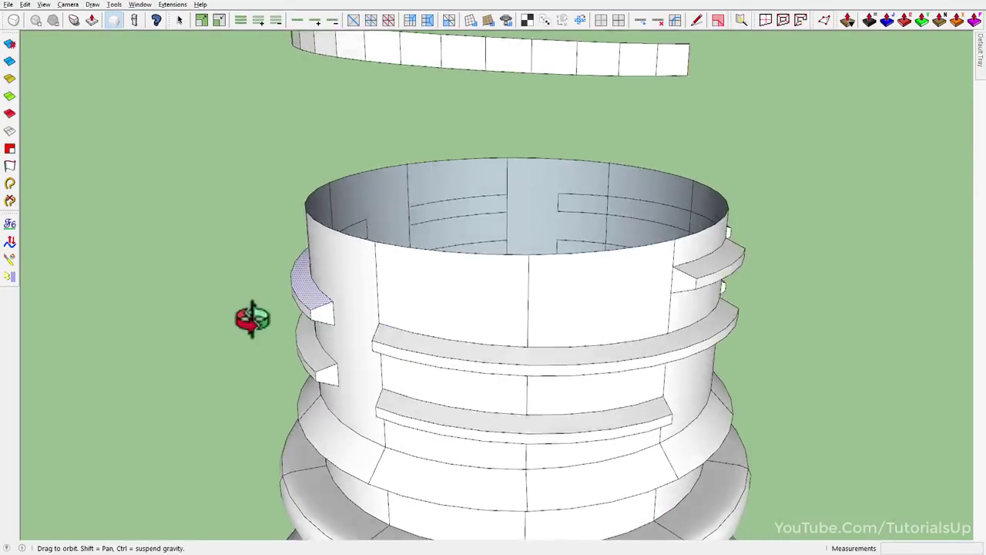
{"action": "scroll", "coordinate": [394, 352], "scroll_direction": "down", "scroll_amount": 5}
{"action": "mouse_move", "coordinate": [393, 352]}
{"action": "middle_mouse_down"}
{"action": "mouse_move", "coordinate": [555, 370]}
{"action": "mouse_move", "coordinate": [330, 455]}
{"action": "mouse_move", "coordinate": [298, 224]}
{"action": "mouse_move", "coordinate": [419, 444]}
{"action": "mouse_move", "coordinate": [488, 367]}
{"action": "middle_mouse_up"}
{"action": "scroll", "coordinate": [543, 338], "scroll_direction": "down", "scroll_amount": 2}
Show the bottle as its faceted control cage and zoom in on the lower neck rings.
{"action": "scroll", "coordinate": [489, 368], "scroll_direction": "up", "scroll_amount": 3}
{"action": "left_click", "coordinate": [489, 368]}
{"action": "left_click", "coordinate": [13, 22]}
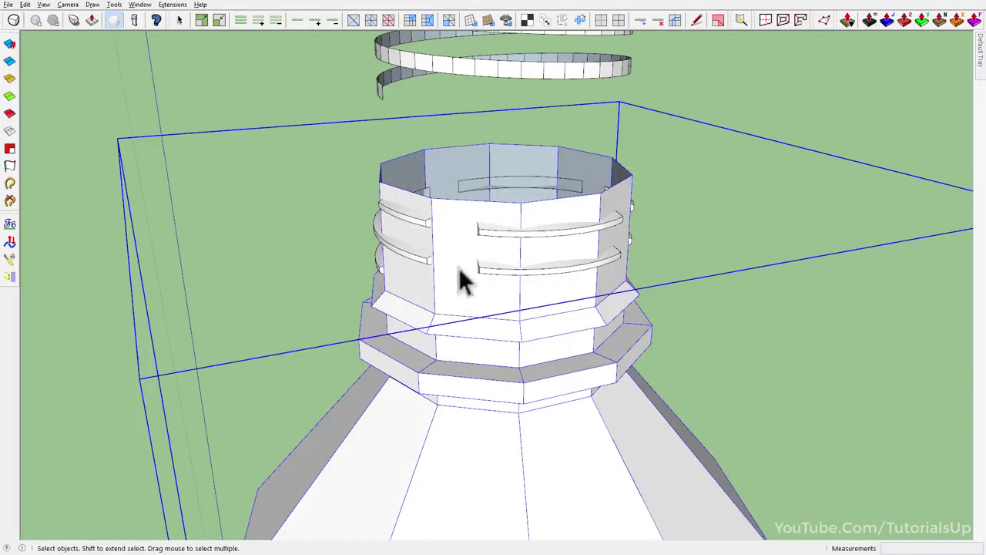
{"action": "middle_click_drag", "start_coordinate": [462, 275], "coordinate": [499, 353]}
{"action": "scroll", "coordinate": [481, 365], "scroll_direction": "up", "scroll_amount": 1}
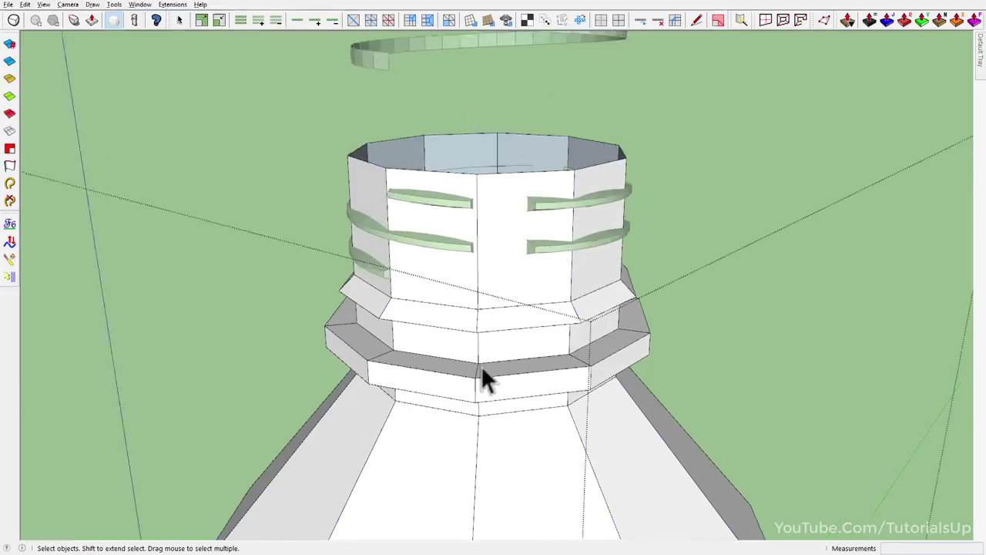
{"action": "scroll", "coordinate": [347, 359], "scroll_direction": "up", "scroll_amount": 3}
{"action": "middle_click_drag", "start_coordinate": [393, 368], "coordinate": [143, 66]}
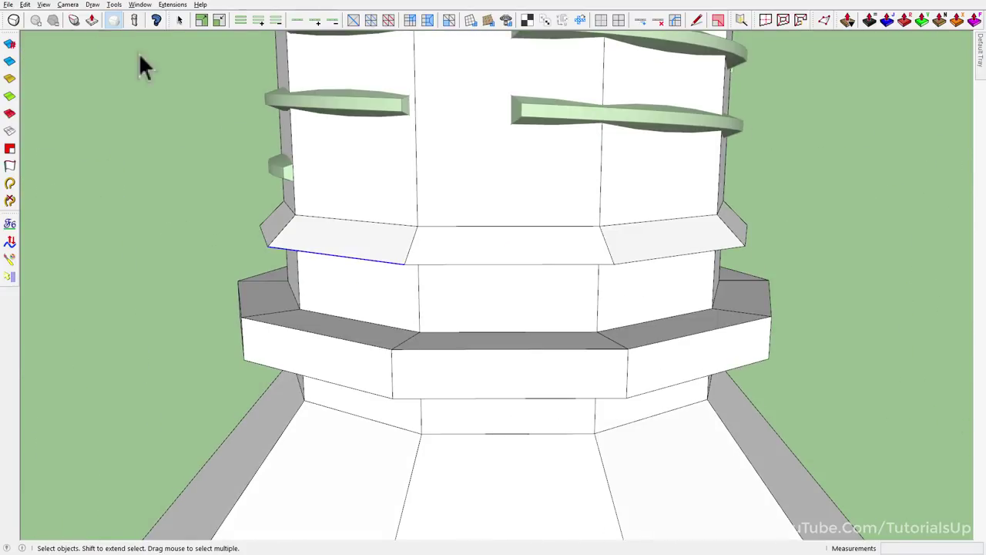
Copy the collar ledge's bottom edge and paste it in place.
{"action": "left_click", "coordinate": [43, 4]}
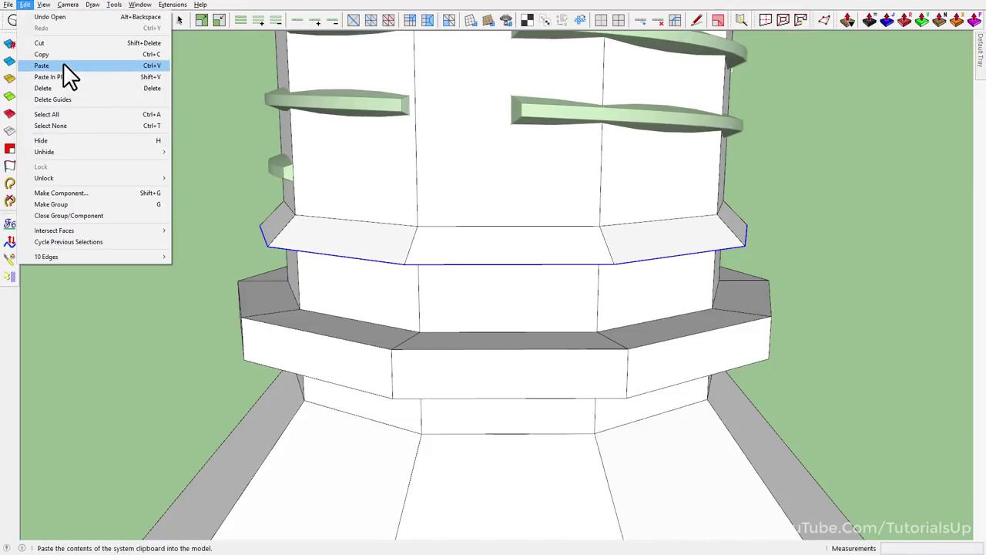
{"action": "left_click", "coordinate": [58, 56]}
{"action": "left_click", "coordinate": [179, 165]}
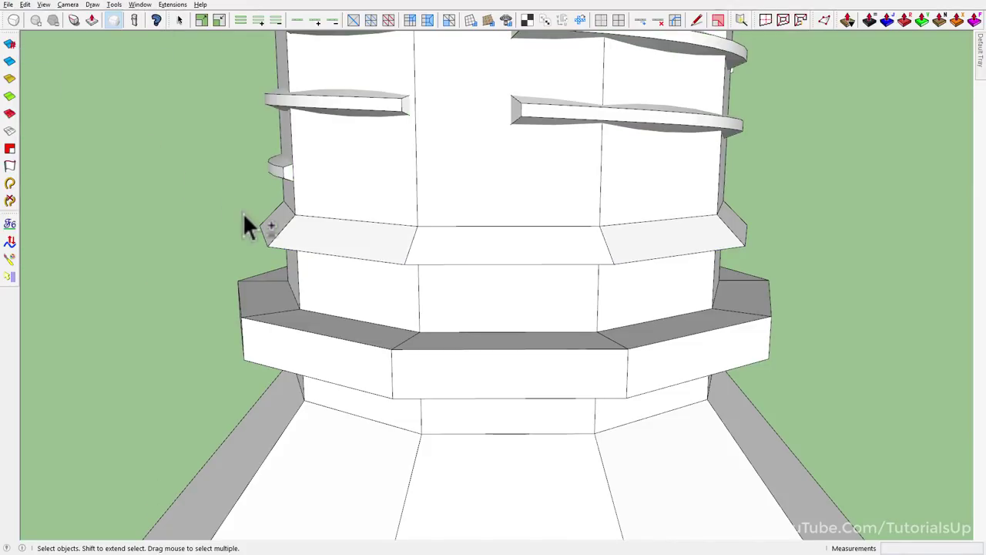
{"action": "left_click", "coordinate": [25, 5]}
{"action": "left_click", "coordinate": [73, 77]}
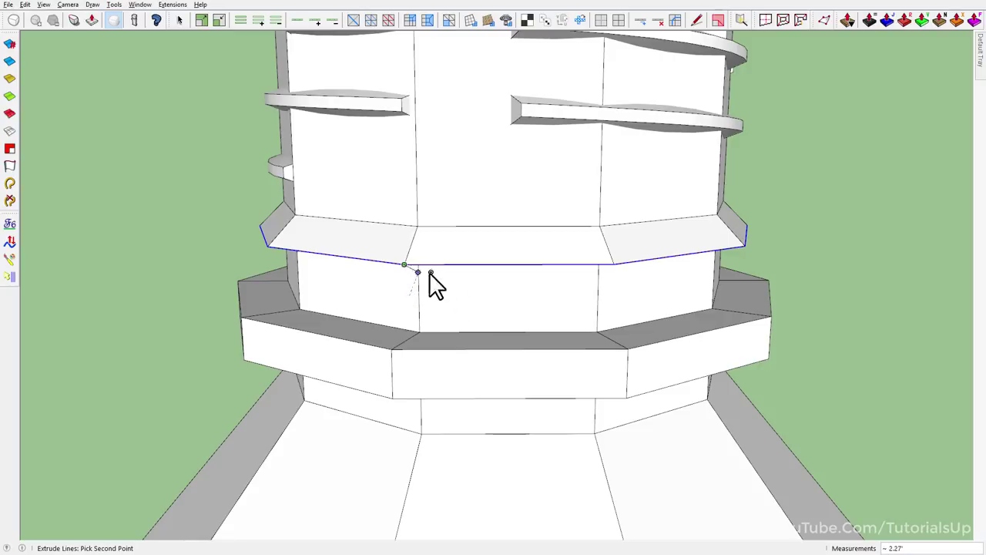
Extrude the copied edge down to the lower ledge and group the new band faces.
{"action": "middle_click_drag", "start_coordinate": [432, 285], "coordinate": [344, 305]}
{"action": "scroll", "coordinate": [342, 308], "scroll_direction": "down", "scroll_amount": 1}
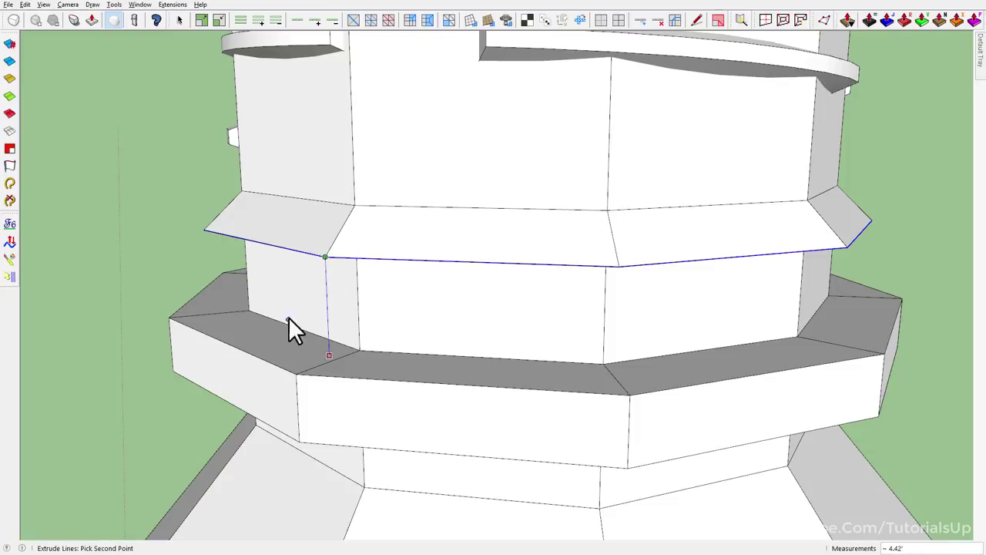
{"action": "left_click", "coordinate": [292, 343]}
{"action": "key", "text": "space"}
{"action": "triple_click", "coordinate": [473, 298]}
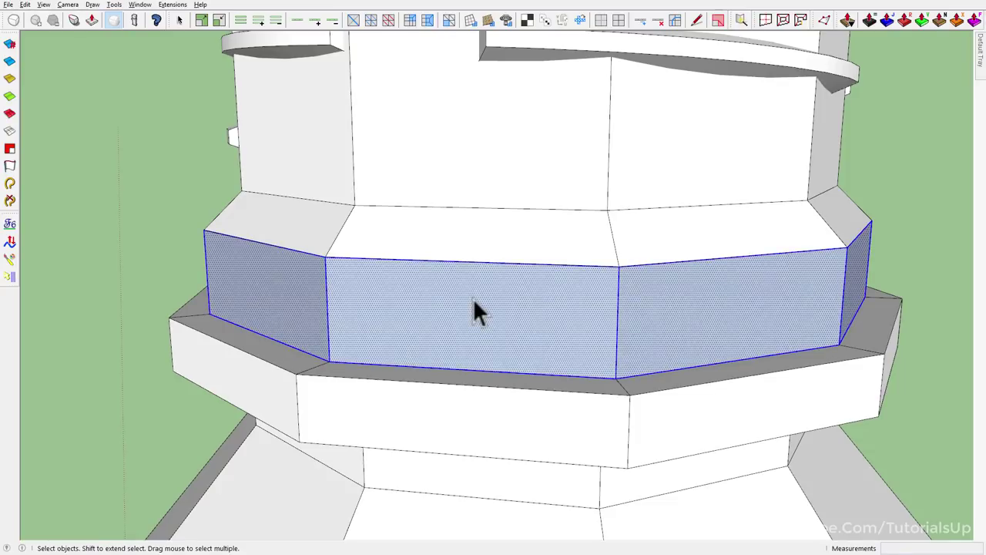
{"action": "scroll", "coordinate": [473, 308], "scroll_direction": "down", "scroll_amount": 2}
{"action": "right_click", "coordinate": [453, 304]}
{"action": "left_click", "coordinate": [524, 156]}
Switch to the front view and edit the vertices of the band's lower edge.
{"action": "middle_click_drag", "start_coordinate": [465, 240], "coordinate": [572, 238]}
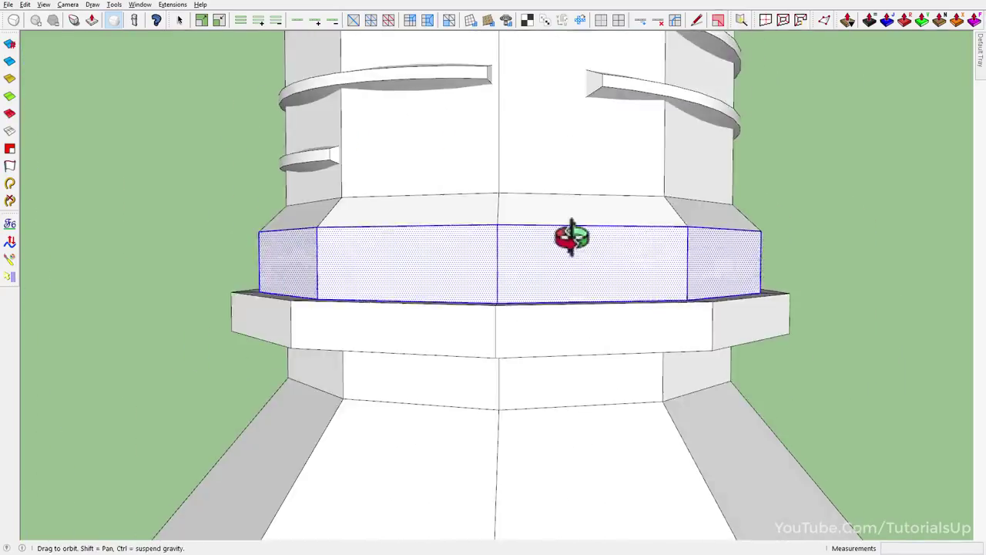
{"action": "key", "text": "F3"}
{"action": "left_click_drag", "start_coordinate": [845, 359], "coordinate": [875, 367]}
{"action": "scroll", "coordinate": [875, 368], "scroll_direction": "up", "scroll_amount": 3}
{"action": "key", "text": "v"}
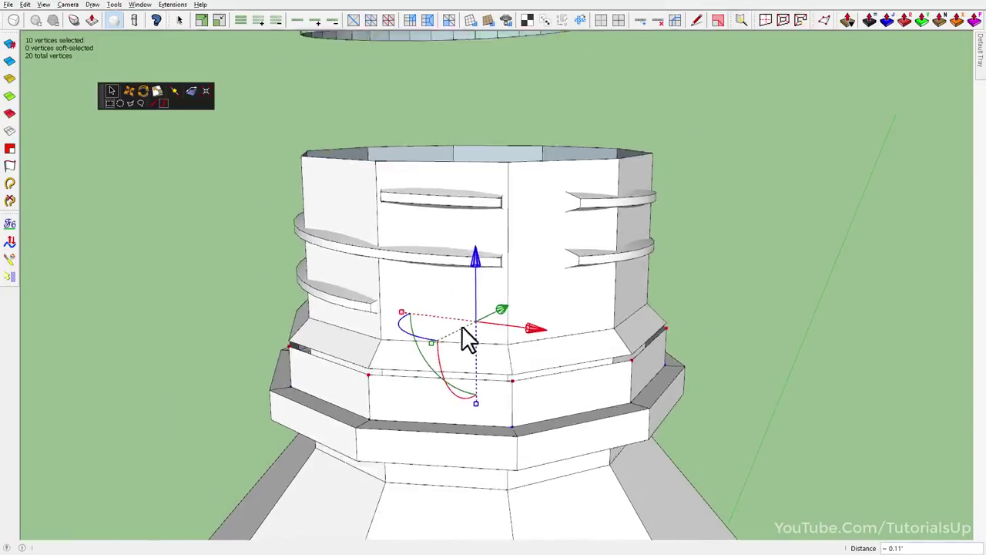
Open the band group, select all its faces, and pull them outward with Joint Push Pull.
{"action": "left_click", "coordinate": [479, 402]}
{"action": "double_click", "coordinate": [476, 396]}
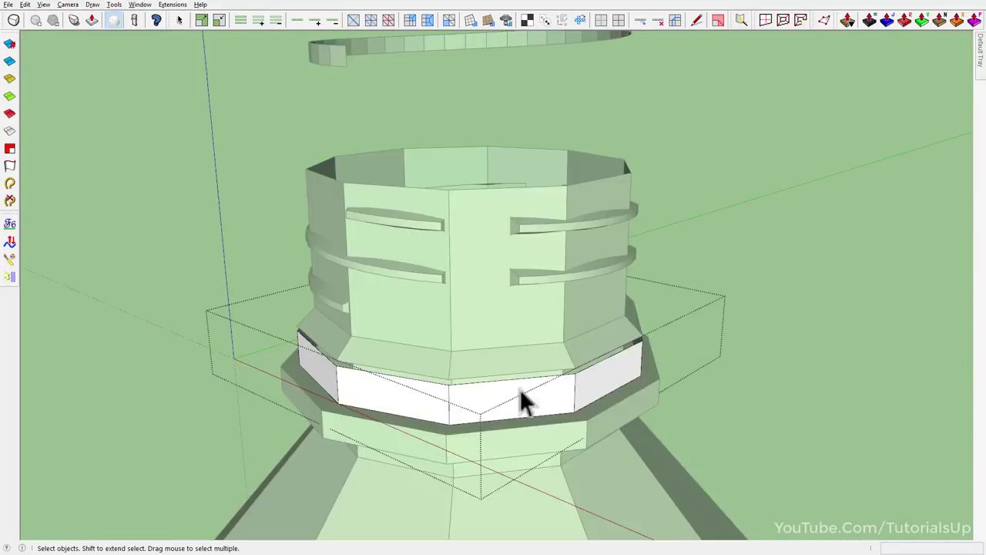
{"action": "triple_click", "coordinate": [398, 408]}
{"action": "middle_click_drag", "start_coordinate": [548, 454], "coordinate": [550, 378]}
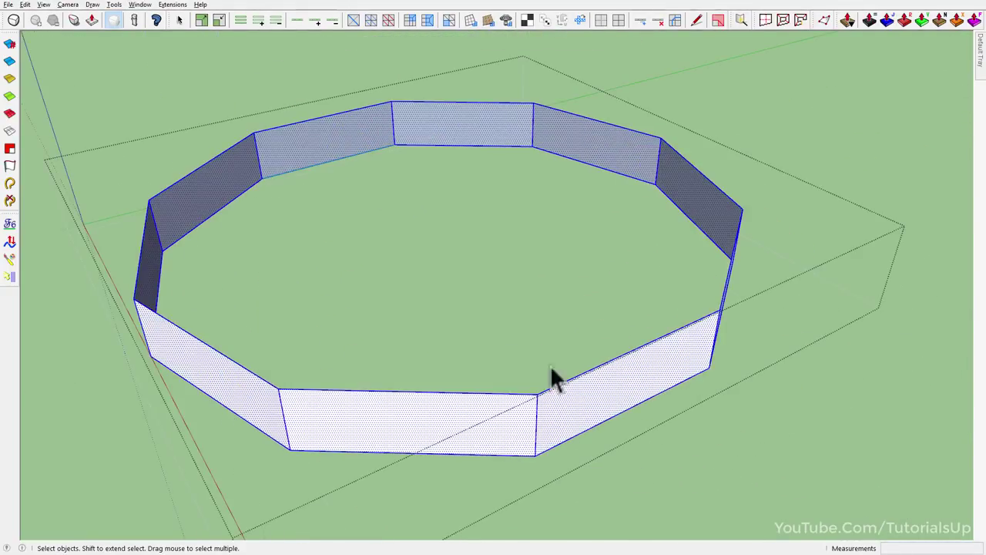
{"action": "middle_click_drag", "start_coordinate": [606, 408], "coordinate": [539, 61]}
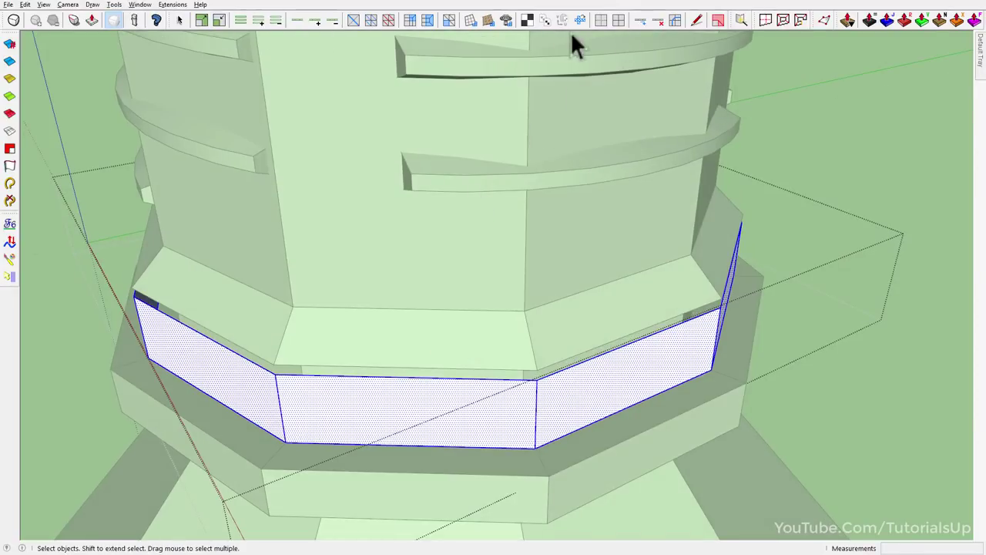
{"action": "left_click", "coordinate": [868, 20]}
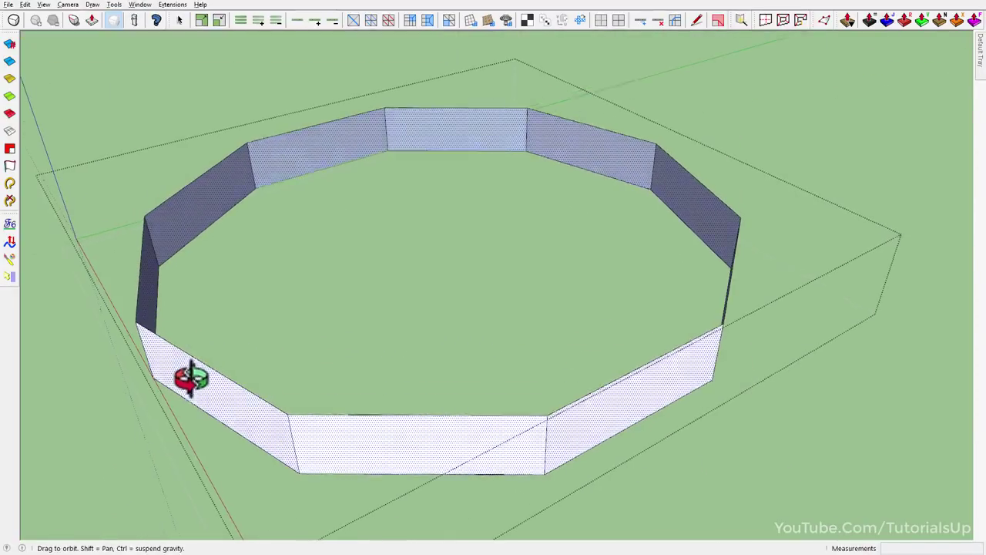
{"action": "mouse_move", "coordinate": [187, 378]}
{"action": "left_mouse_down"}
{"action": "mouse_move", "coordinate": [196, 231]}
{"action": "mouse_move", "coordinate": [198, 242]}
{"action": "left_mouse_up"}
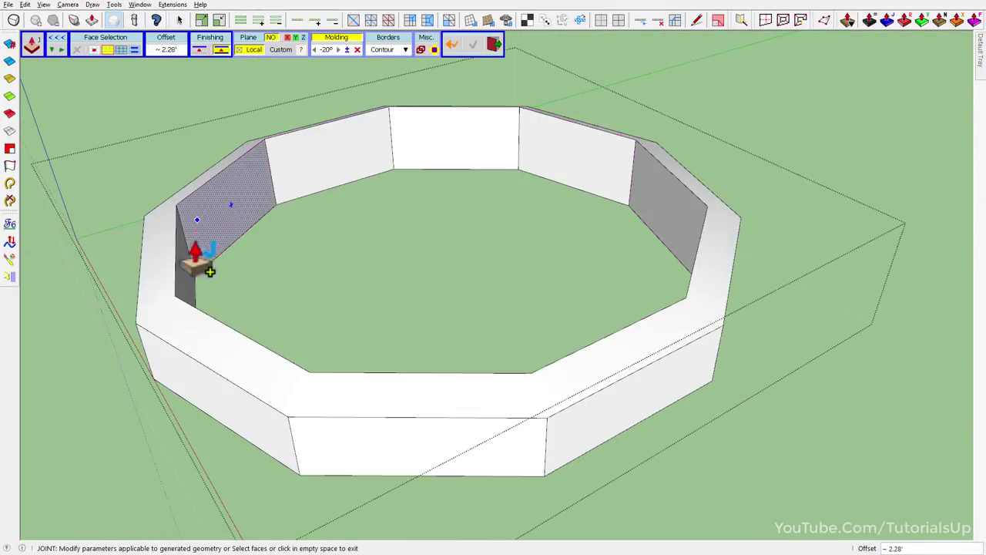
Set the ring thickness to 2.28' and raise the Molding angle stepwise to 30°.
{"action": "middle_click_drag", "start_coordinate": [193, 260], "coordinate": [198, 214]}
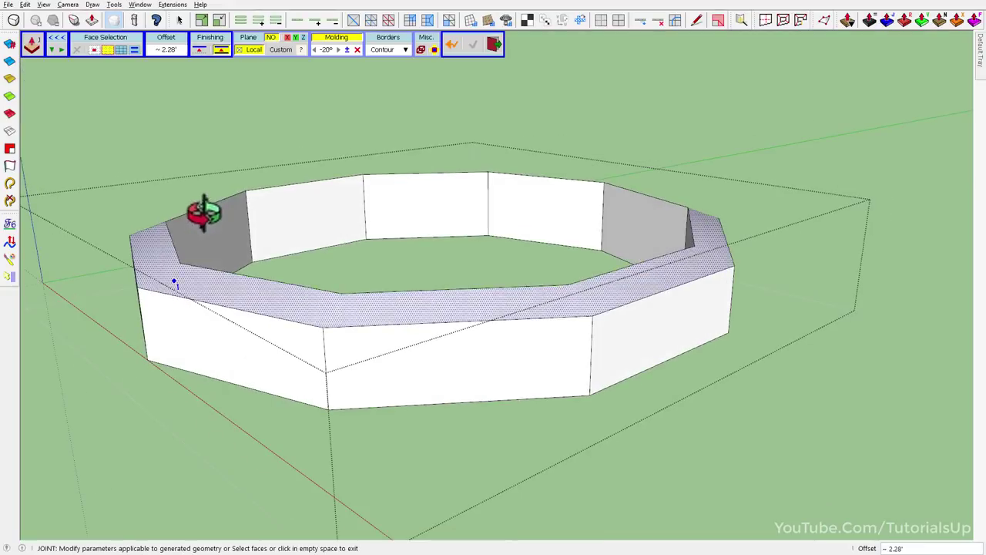
{"action": "left_click", "coordinate": [339, 51]}
{"action": "left_click", "coordinate": [338, 50]}
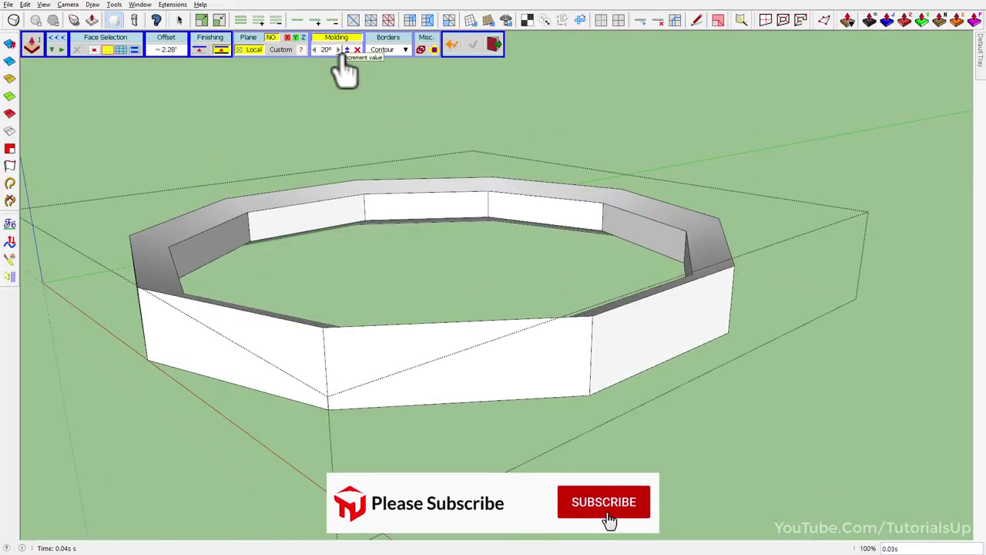
{"action": "left_click", "coordinate": [338, 50]}
{"action": "mouse_move", "coordinate": [339, 60]}
{"action": "middle_mouse_down"}
{"action": "mouse_move", "coordinate": [704, 209]}
{"action": "mouse_move", "coordinate": [351, 110]}
{"action": "middle_mouse_up"}
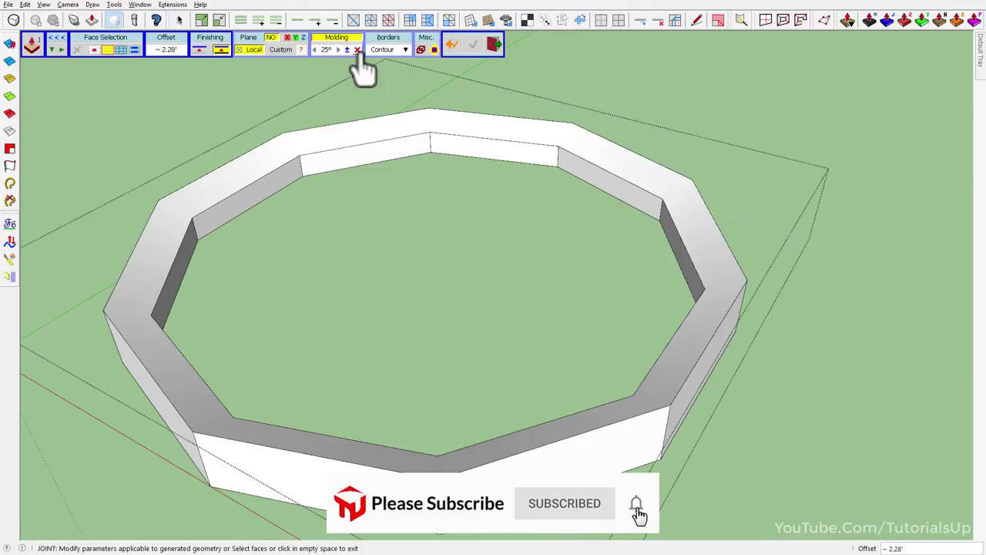
{"action": "left_click", "coordinate": [339, 50]}
{"action": "mouse_move", "coordinate": [342, 52]}
{"action": "middle_mouse_down"}
{"action": "mouse_move", "coordinate": [359, 77]}
{"action": "mouse_move", "coordinate": [341, 50]}
{"action": "middle_mouse_up"}
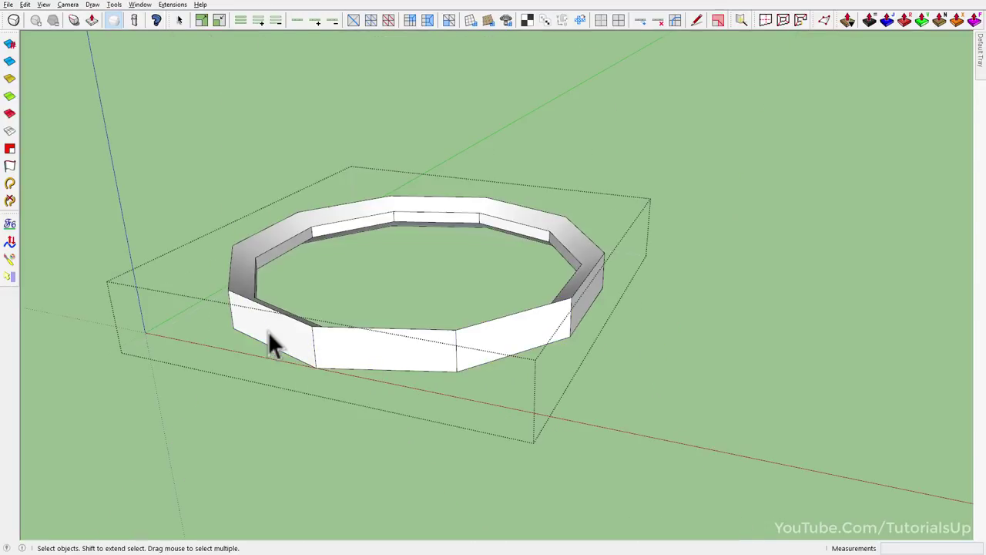
Select the thickened ring and preview the bottle in smooth subdivided display.
{"action": "triple_click", "coordinate": [269, 335]}
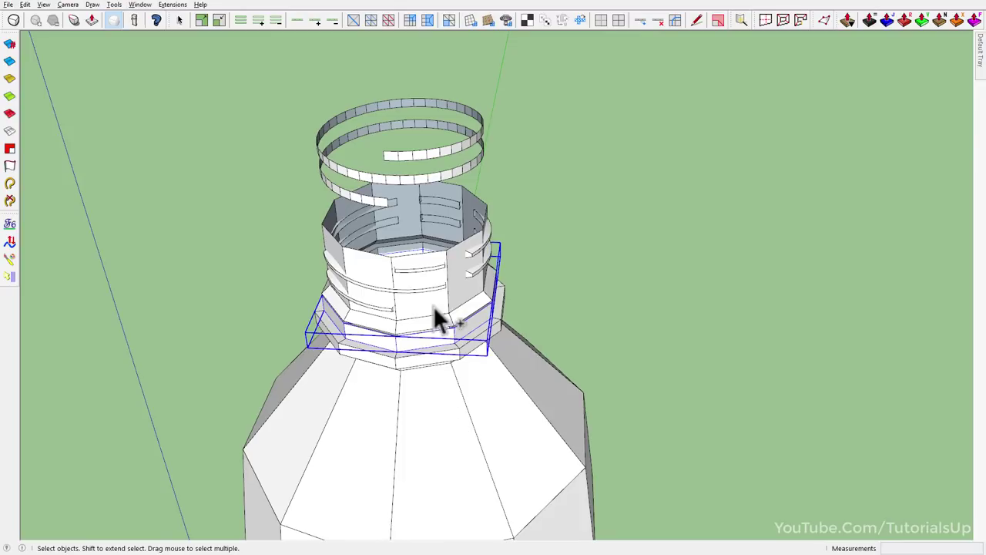
{"action": "left_click", "coordinate": [433, 308], "text": "shift"}
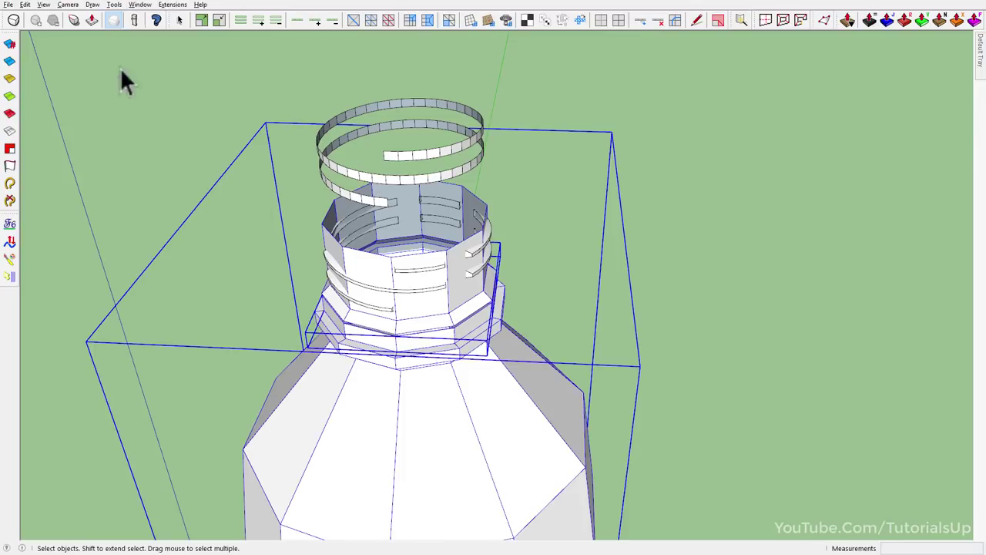
{"action": "left_click", "coordinate": [15, 22]}
{"action": "scroll", "coordinate": [427, 318], "scroll_direction": "up", "scroll_amount": 5}
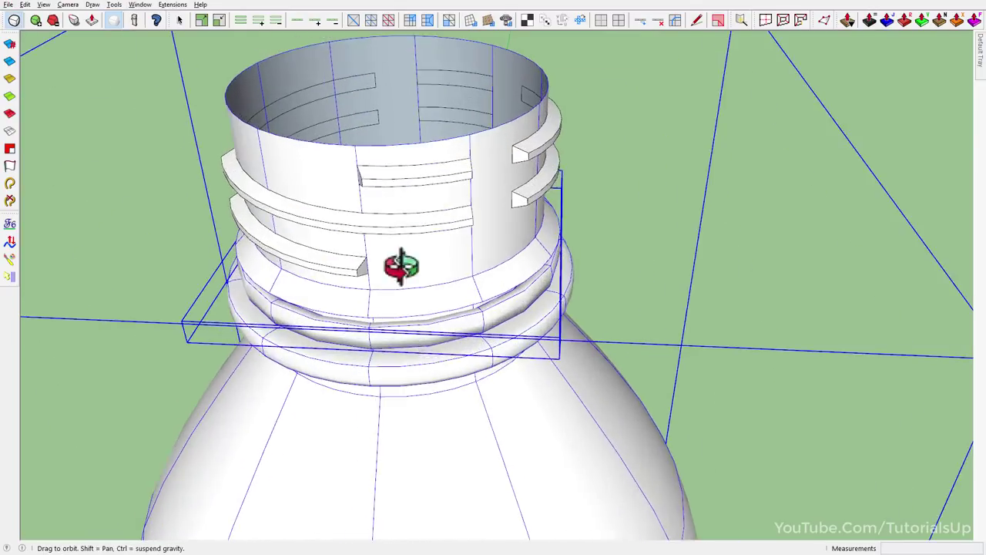
{"action": "middle_click_drag", "start_coordinate": [398, 267], "coordinate": [796, 327]}
{"action": "scroll", "coordinate": [455, 307], "scroll_direction": "up", "scroll_amount": 3}
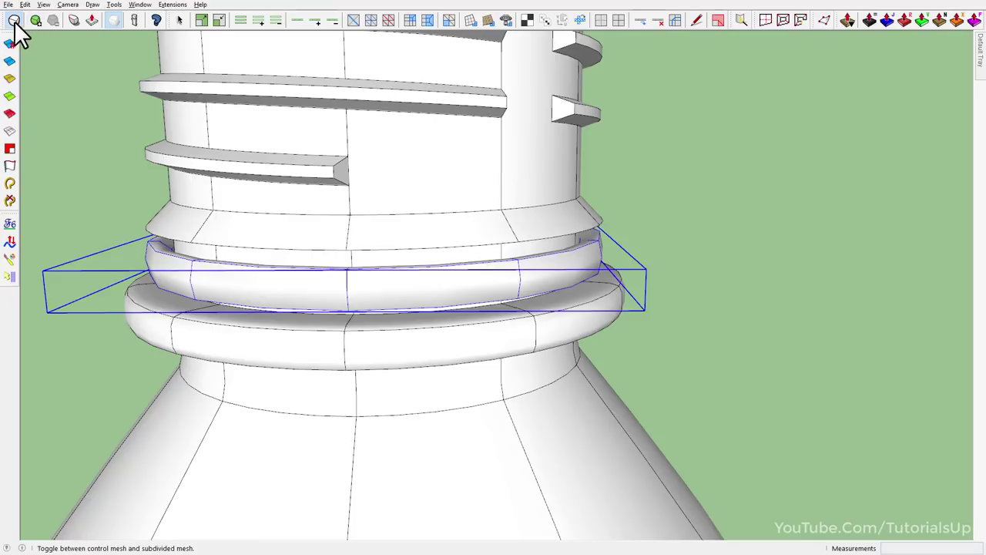
Loop-select the ring's edges on the control mesh, crease them, and return to the smoothed bottle.
{"action": "left_click", "coordinate": [14, 22]}
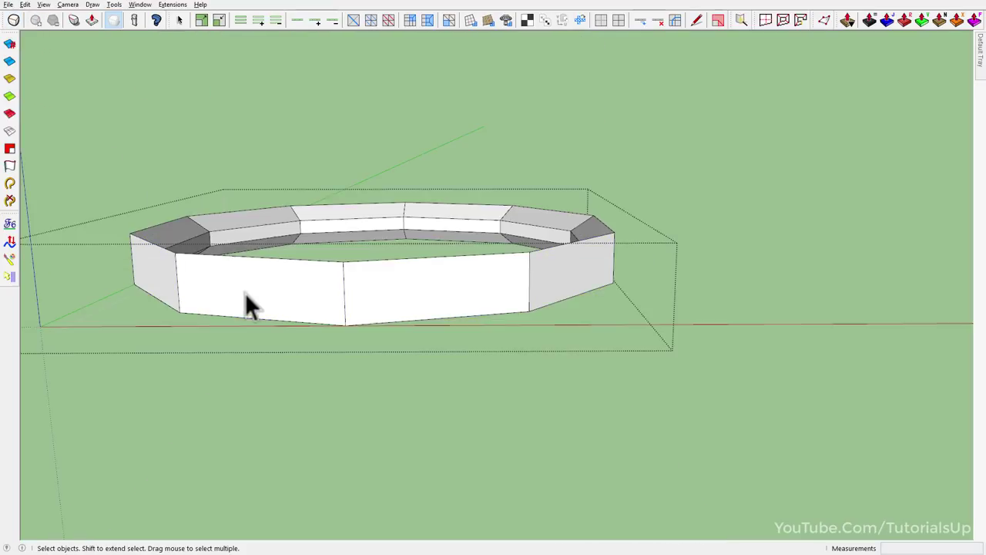
{"action": "middle_click_drag", "start_coordinate": [247, 264], "coordinate": [245, 402]}
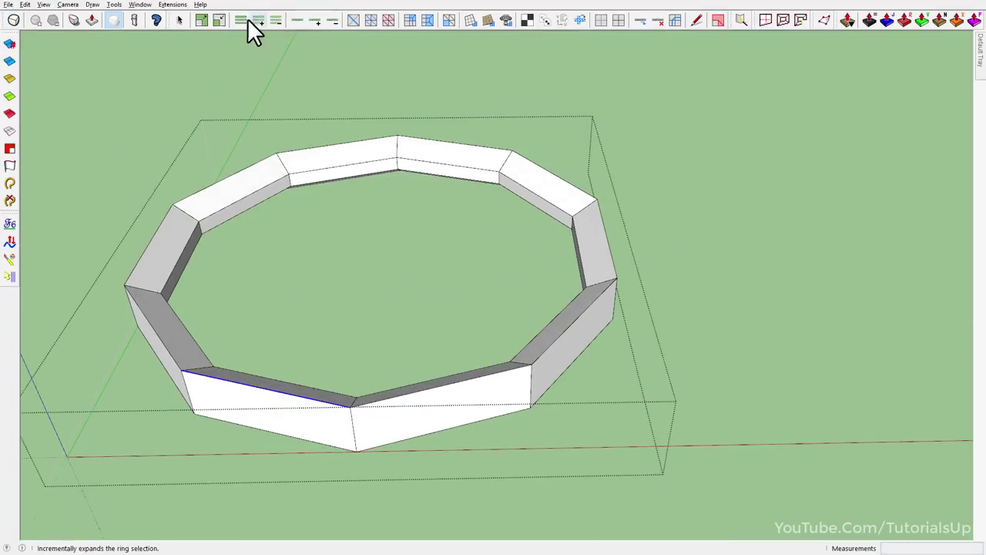
{"action": "left_click", "coordinate": [298, 22]}
{"action": "left_click", "coordinate": [73, 20]}
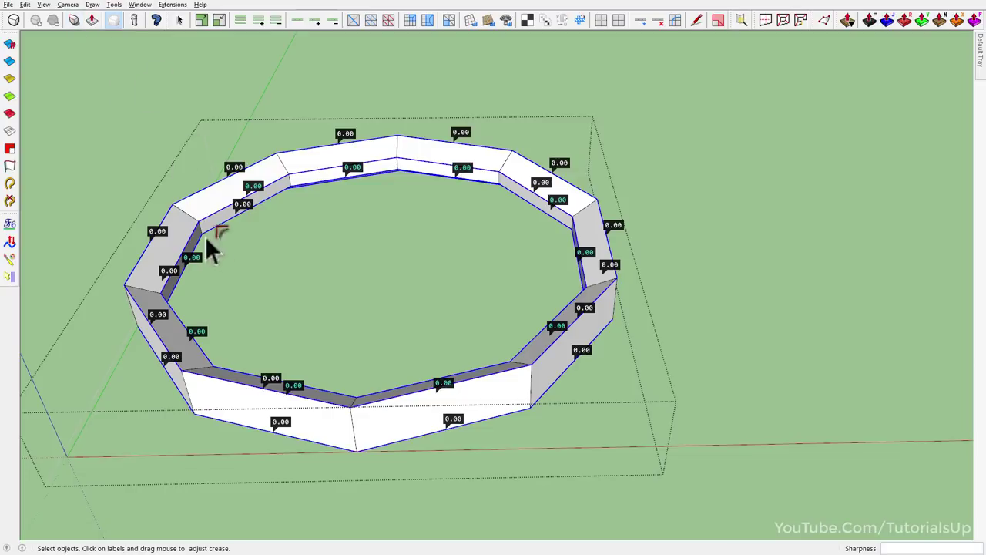
{"action": "key", "text": "space"}
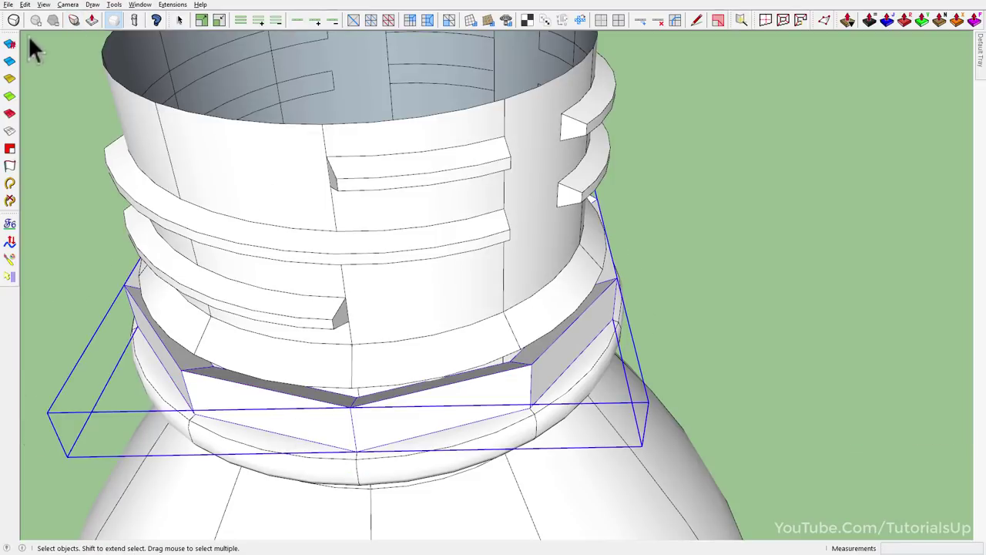
{"action": "left_click", "coordinate": [14, 20]}
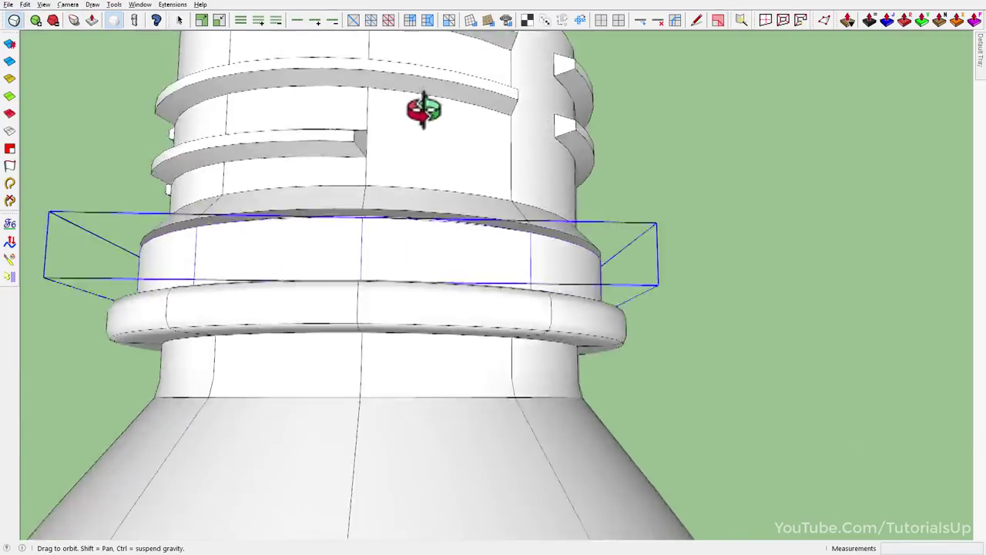
{"action": "middle_click_drag", "start_coordinate": [418, 105], "coordinate": [457, 165]}
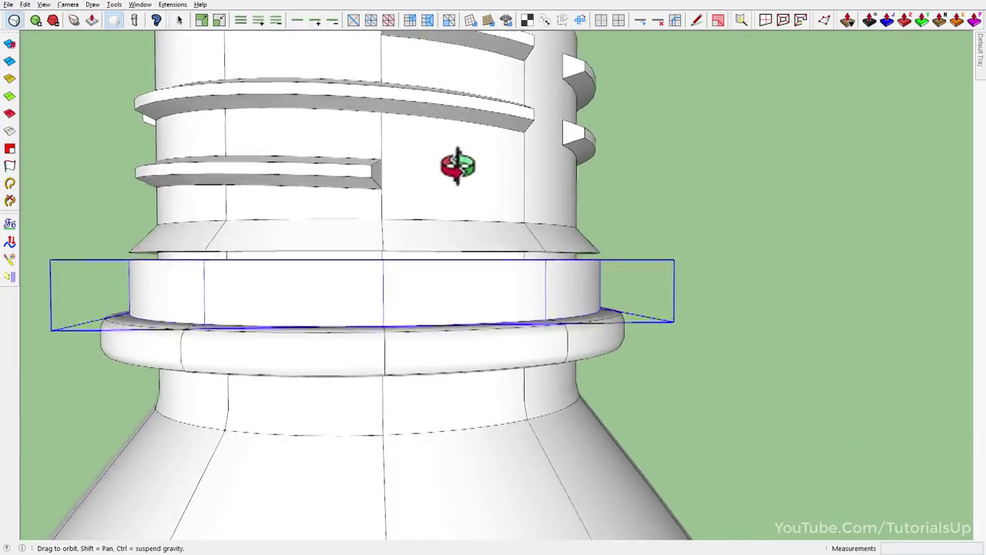
{"action": "scroll", "coordinate": [593, 236], "scroll_direction": "down", "scroll_amount": 5}
{"action": "middle_click_drag", "start_coordinate": [466, 117], "coordinate": [407, 301]}
Select the middle and top helical thread groups on the bottle neck.
{"action": "scroll", "coordinate": [489, 209], "scroll_direction": "down", "scroll_amount": 3}
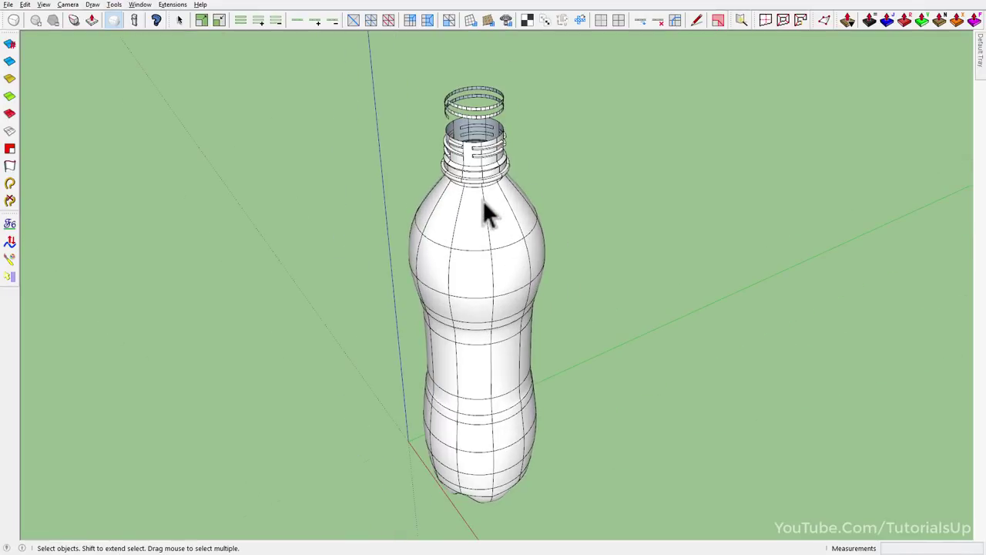
{"action": "left_click", "coordinate": [485, 204]}
{"action": "scroll", "coordinate": [518, 128], "scroll_direction": "up", "scroll_amount": 5}
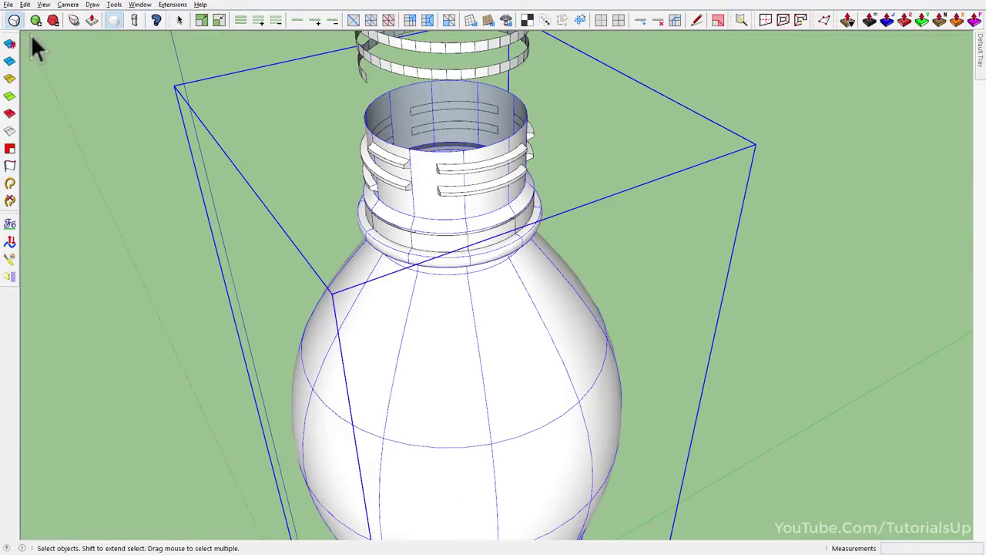
{"action": "scroll", "coordinate": [451, 190], "scroll_direction": "down", "scroll_amount": 3}
{"action": "mouse_move", "coordinate": [393, 185]}
{"action": "middle_mouse_down"}
{"action": "mouse_move", "coordinate": [451, 190]}
{"action": "mouse_move", "coordinate": [660, 271]}
{"action": "middle_mouse_up"}
{"action": "scroll", "coordinate": [661, 271], "scroll_direction": "up", "scroll_amount": 5}
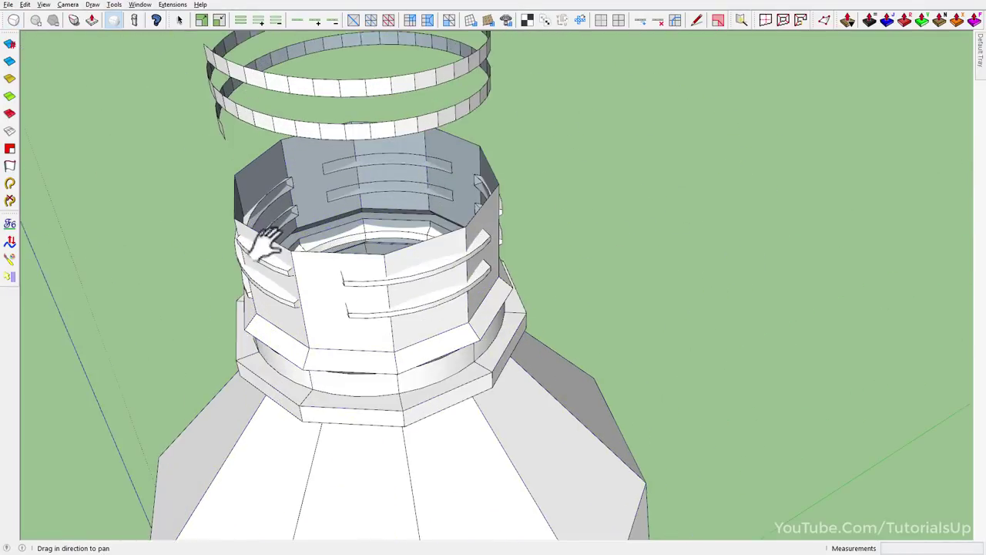
{"action": "middle_click_drag", "start_coordinate": [401, 231], "coordinate": [378, 258], "text": "shift"}
{"action": "left_click", "coordinate": [383, 279]}
{"action": "scroll", "coordinate": [383, 279], "scroll_direction": "down", "scroll_amount": 2}
{"action": "left_click", "coordinate": [408, 167], "text": "shift"}
{"action": "right_click", "coordinate": [408, 167]}
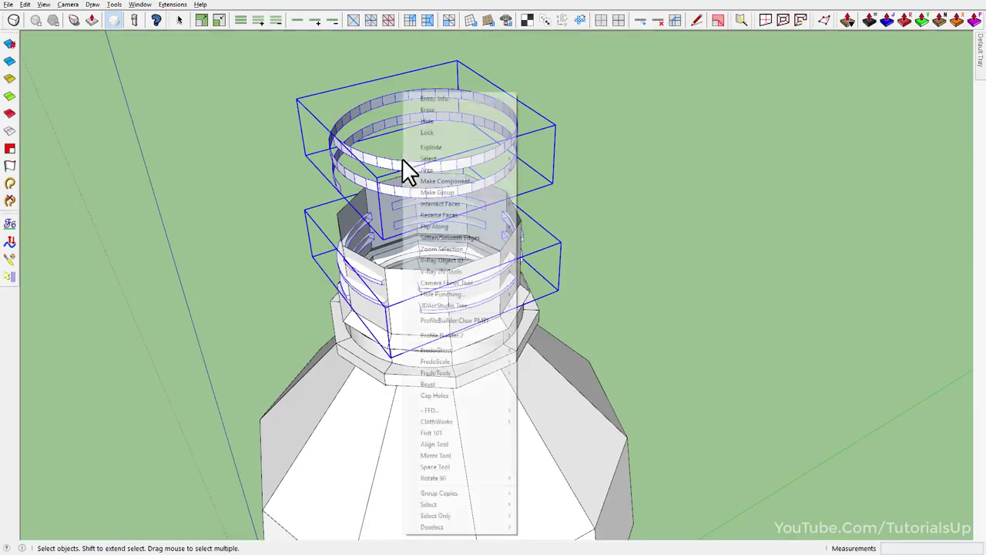
{"action": "left_click", "coordinate": [497, 254]}
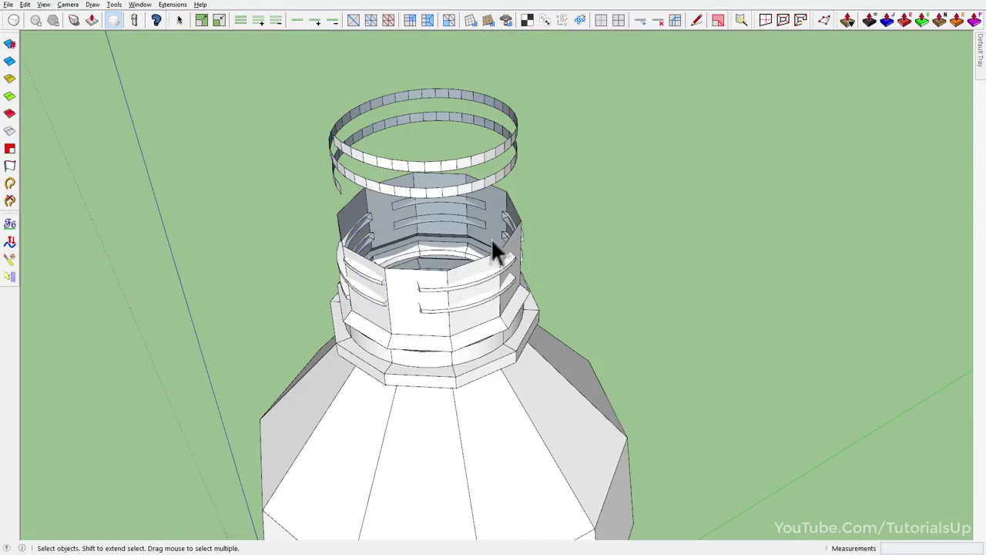
{"action": "left_click", "coordinate": [442, 172], "text": "shift"}
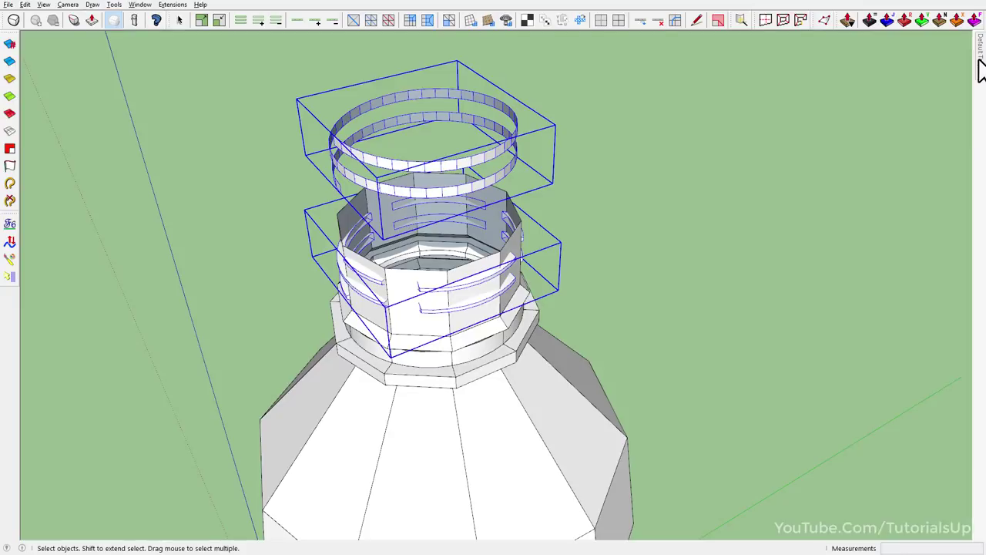
Add Layer1, move the thread groups onto it, and hide Layer1.
{"action": "mouse_move", "coordinate": [979, 50]}
{"action": "left_click", "coordinate": [847, 186]}
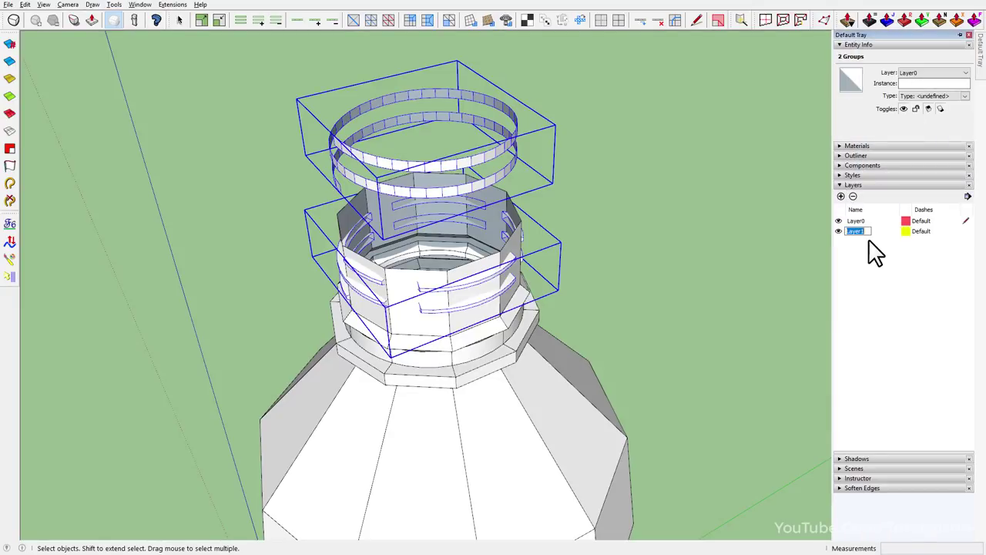
{"action": "left_click", "coordinate": [936, 75]}
{"action": "left_click", "coordinate": [924, 91]}
{"action": "left_click", "coordinate": [838, 231]}
{"action": "mouse_move", "coordinate": [349, 306]}
{"action": "middle_mouse_down"}
{"action": "mouse_move", "coordinate": [462, 59]}
{"action": "mouse_move", "coordinate": [501, 125]}
{"action": "mouse_move", "coordinate": [417, 262]}
{"action": "middle_mouse_up"}
{"action": "key", "text": "ctrl+a"}
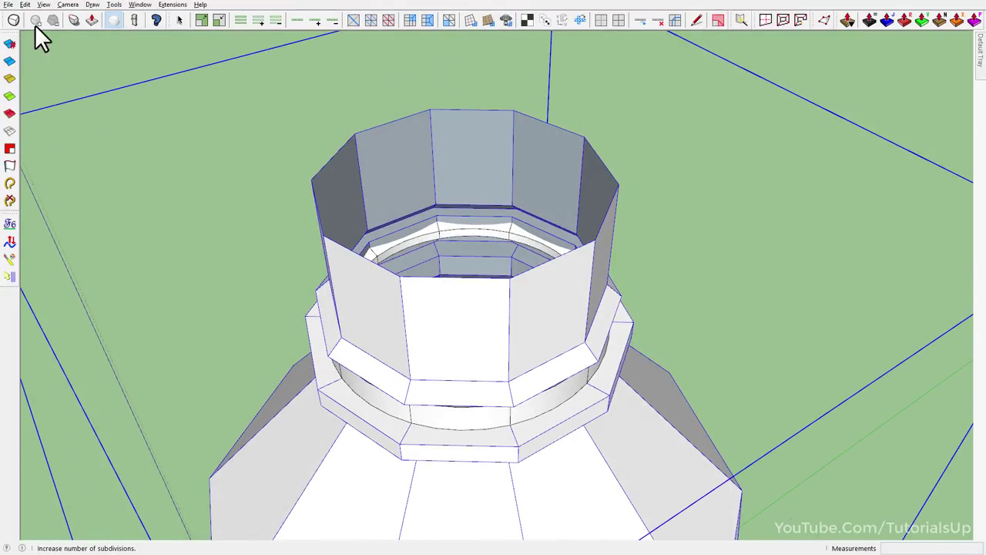
{"action": "left_click", "coordinate": [14, 20]}
{"action": "middle_click_drag", "start_coordinate": [324, 154], "coordinate": [390, 375]}
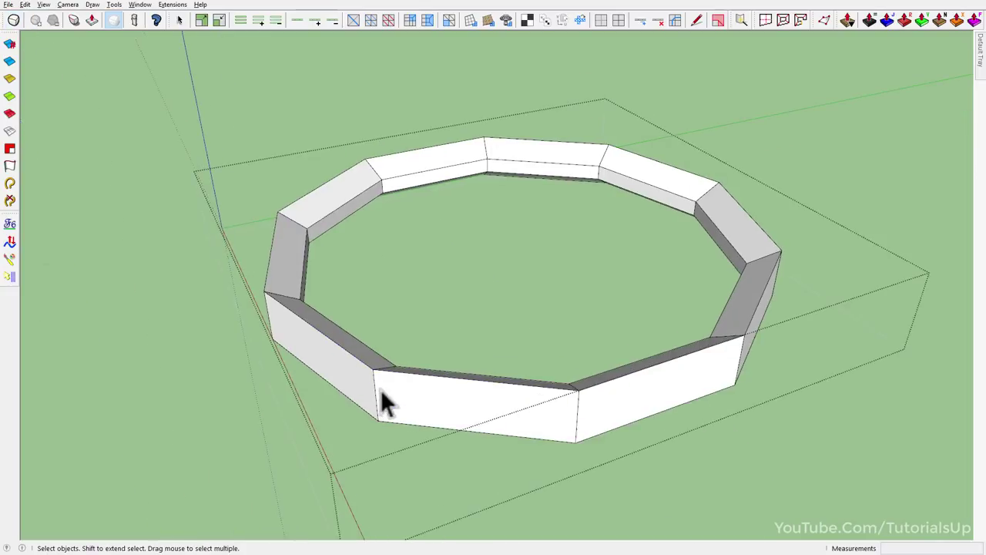
{"action": "middle_click_drag", "start_coordinate": [380, 389], "coordinate": [329, 185]}
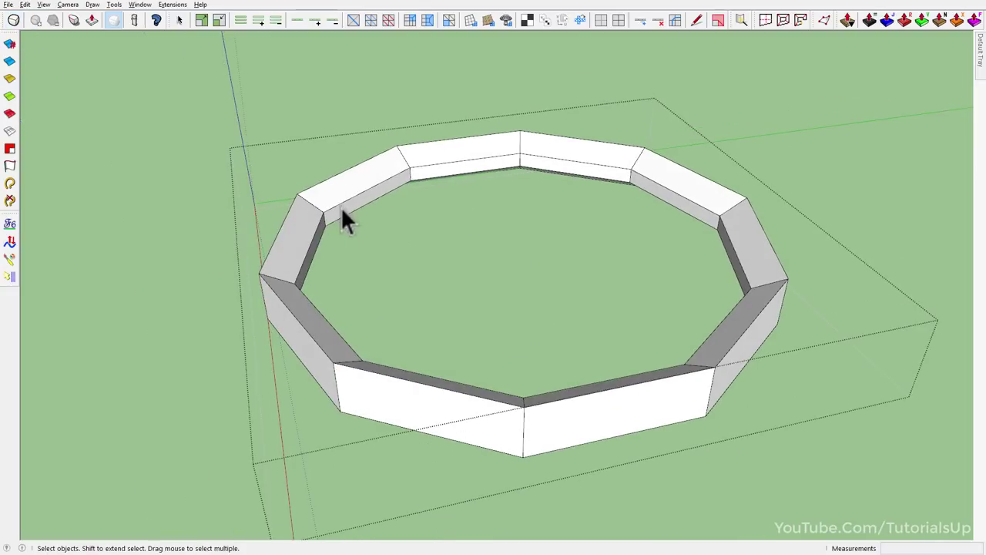
{"action": "left_click", "coordinate": [342, 212]}
{"action": "left_click", "coordinate": [299, 24]}
{"action": "key", "text": "v"}
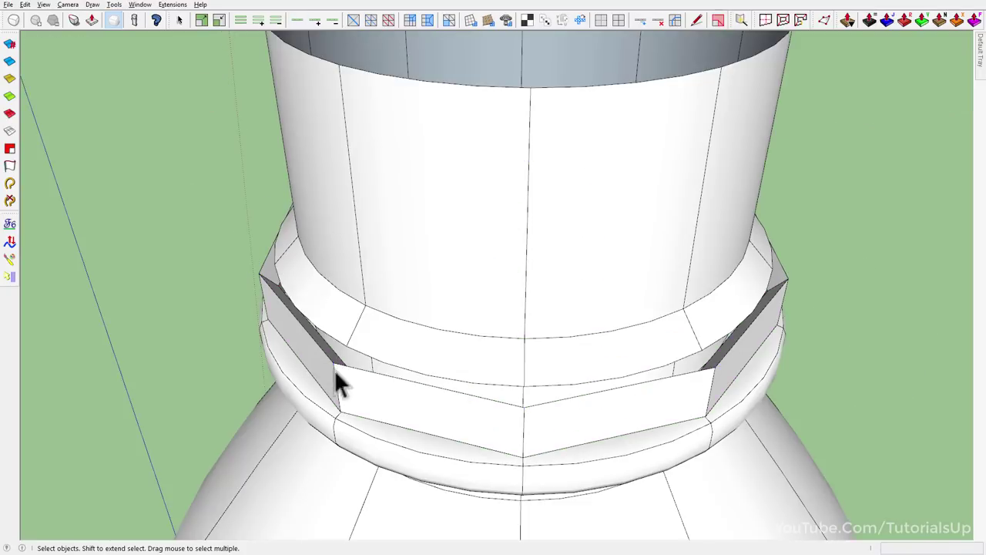
{"action": "left_click", "coordinate": [333, 369]}
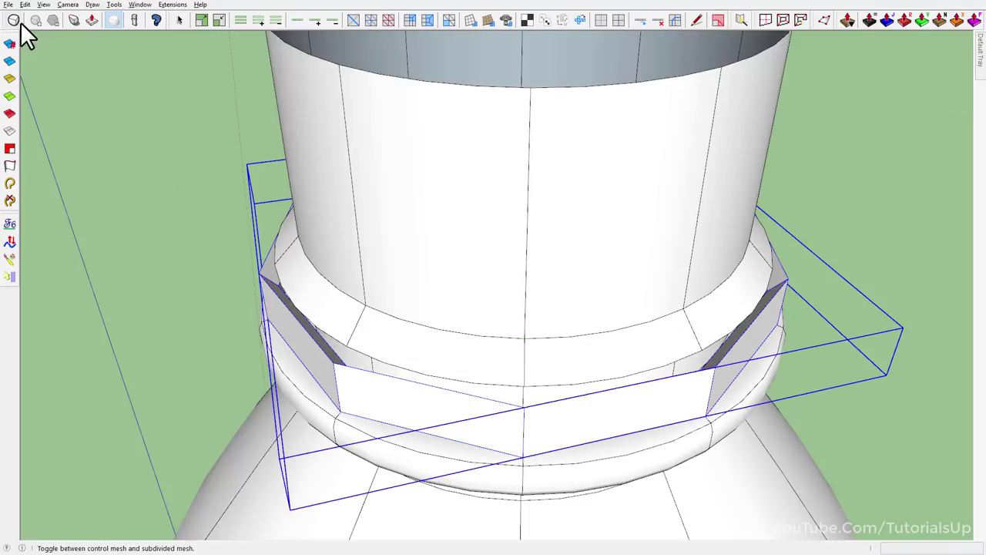
{"action": "left_click", "coordinate": [14, 19]}
{"action": "mouse_move", "coordinate": [453, 316]}
{"action": "middle_mouse_down"}
{"action": "mouse_move", "coordinate": [528, 319]}
{"action": "mouse_move", "coordinate": [431, 269]}
{"action": "mouse_move", "coordinate": [788, 55]}
{"action": "mouse_move", "coordinate": [530, 325]}
{"action": "middle_mouse_up"}
{"action": "scroll", "coordinate": [462, 277], "scroll_direction": "down", "scroll_amount": 3}
{"action": "left_click", "coordinate": [386, 243]}
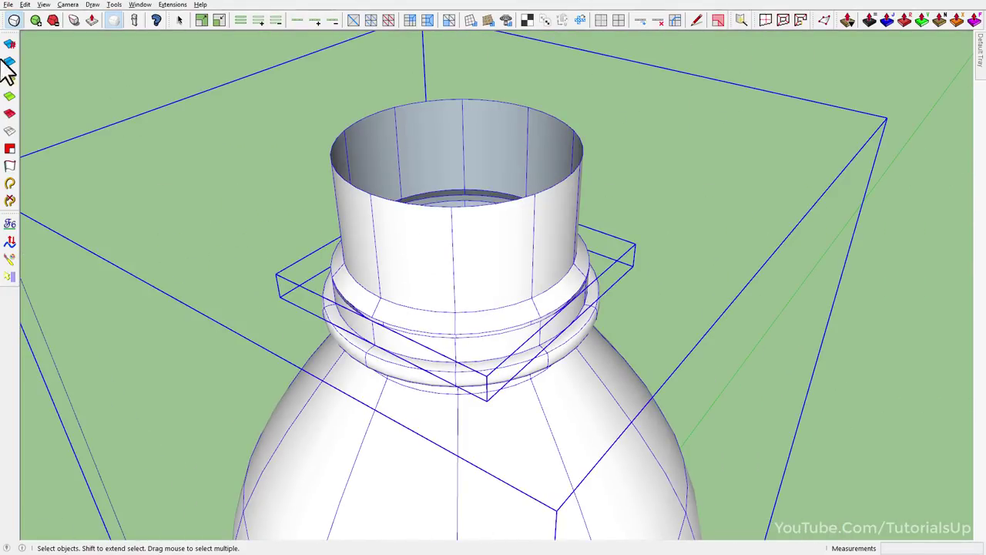
{"action": "mouse_move", "coordinate": [416, 152]}
{"action": "middle_mouse_down"}
{"action": "mouse_move", "coordinate": [418, 412]}
{"action": "mouse_move", "coordinate": [406, 227]}
{"action": "mouse_move", "coordinate": [442, 118]}
{"action": "middle_mouse_up"}
{"action": "scroll", "coordinate": [442, 118], "scroll_direction": "up", "scroll_amount": 2}
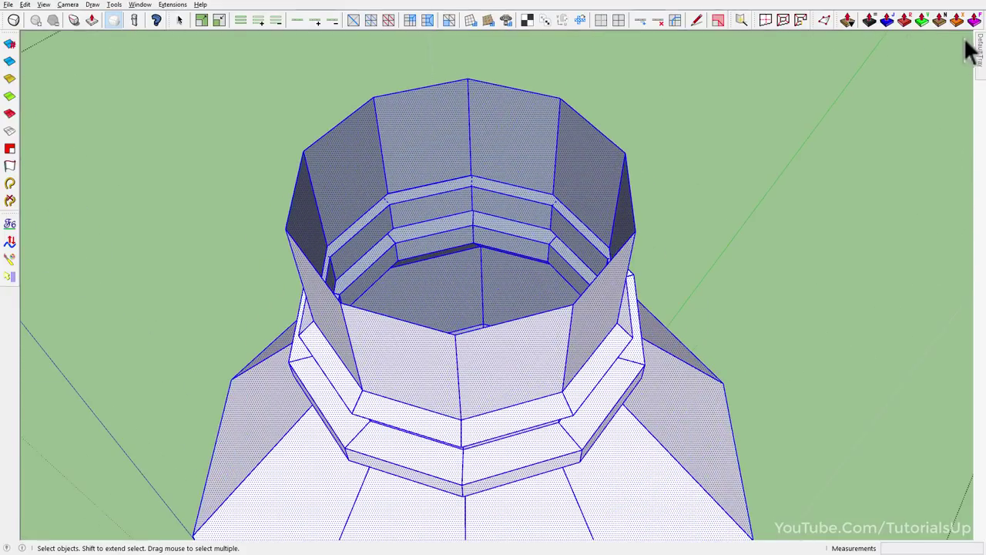
Thicken the neck wall about 0.94' with Joint Push Pull at a 0° deviation angle.
{"action": "left_click", "coordinate": [886, 23]}
{"action": "left_click", "coordinate": [326, 49]}
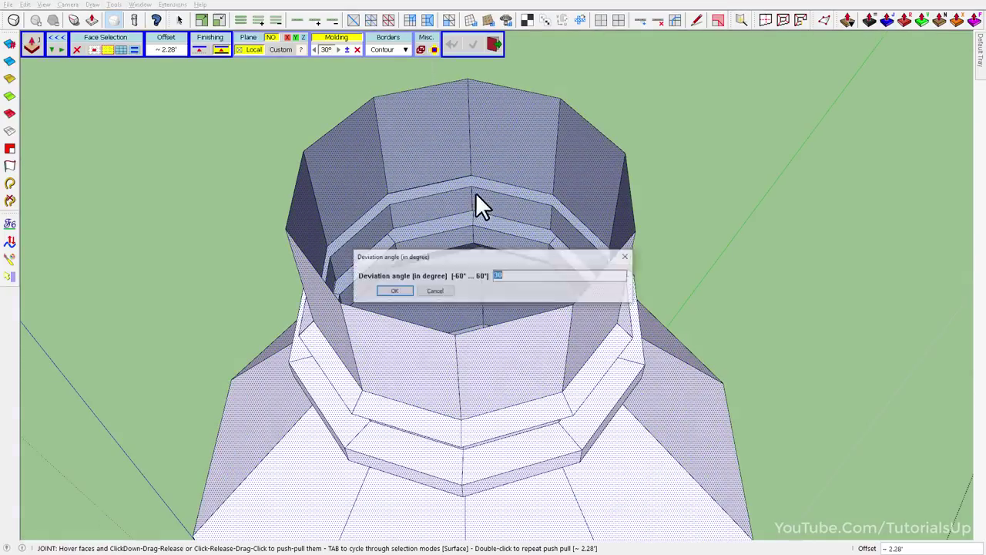
{"action": "left_click", "coordinate": [393, 291]}
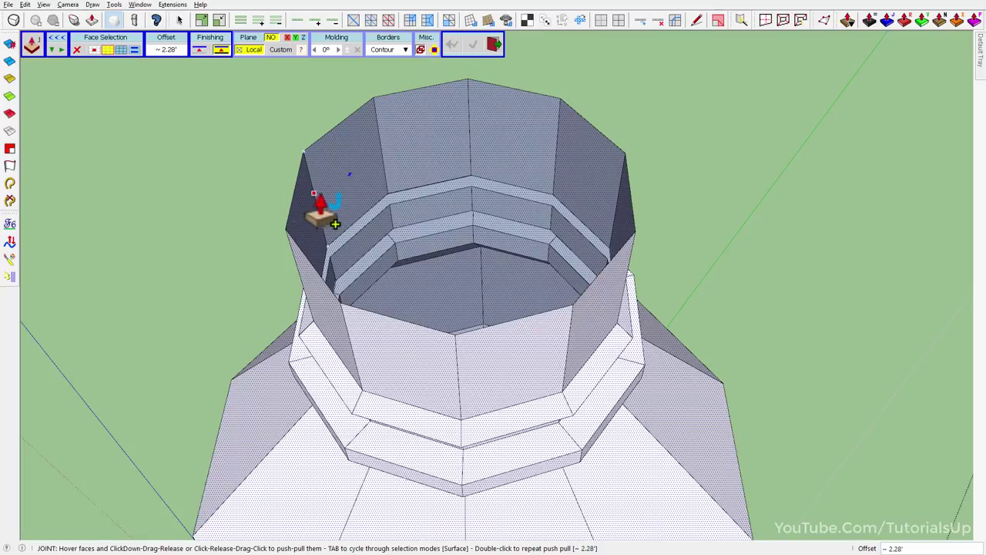
{"action": "scroll", "coordinate": [314, 193], "scroll_direction": "up", "scroll_amount": 2}
{"action": "left_click_drag", "start_coordinate": [301, 228], "coordinate": [314, 225]}
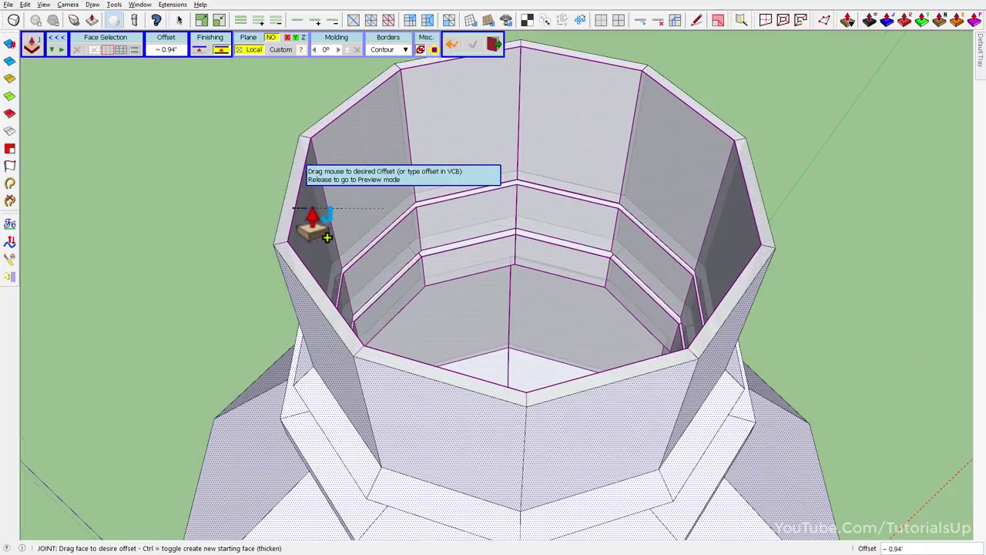
{"action": "left_click", "coordinate": [327, 238]}
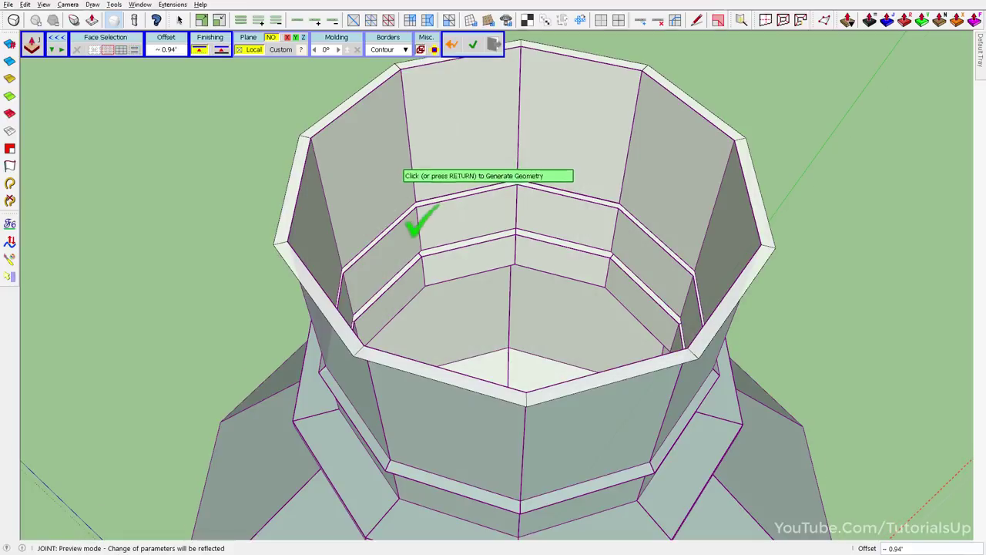
{"action": "mouse_move", "coordinate": [419, 221]}
{"action": "middle_mouse_down"}
{"action": "mouse_move", "coordinate": [506, 357]}
{"action": "mouse_move", "coordinate": [469, 249]}
{"action": "mouse_move", "coordinate": [477, 124]}
{"action": "middle_mouse_up"}
{"action": "left_click", "coordinate": [471, 135]}
{"action": "key", "text": "space"}
{"action": "scroll", "coordinate": [435, 203], "scroll_direction": "down", "scroll_amount": 4}
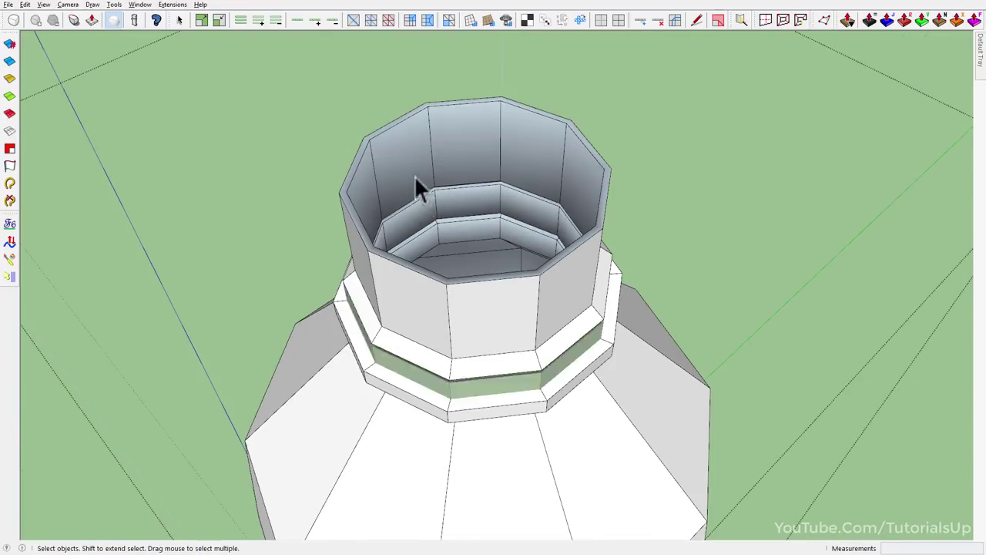
Orbit close to the rim and undo/redo to compare the thickened ledge.
{"action": "scroll", "coordinate": [415, 181], "scroll_direction": "up", "scroll_amount": 2}
{"action": "mouse_move", "coordinate": [416, 193]}
{"action": "middle_mouse_down"}
{"action": "mouse_move", "coordinate": [486, 119]}
{"action": "mouse_move", "coordinate": [539, 329]}
{"action": "mouse_move", "coordinate": [766, 236]}
{"action": "mouse_move", "coordinate": [566, 116]}
{"action": "middle_mouse_up"}
{"action": "scroll", "coordinate": [539, 330], "scroll_direction": "up", "scroll_amount": 3}
{"action": "scroll", "coordinate": [424, 282], "scroll_direction": "down", "scroll_amount": 3}
{"action": "scroll", "coordinate": [423, 282], "scroll_direction": "down", "scroll_amount": 3}
{"action": "mouse_move", "coordinate": [423, 282]}
{"action": "middle_mouse_down"}
{"action": "mouse_move", "coordinate": [433, 346]}
{"action": "mouse_move", "coordinate": [442, 270]}
{"action": "mouse_move", "coordinate": [352, 529]}
{"action": "mouse_move", "coordinate": [462, 363]}
{"action": "mouse_move", "coordinate": [451, 231]}
{"action": "mouse_move", "coordinate": [508, 123]}
{"action": "middle_mouse_up"}
{"action": "scroll", "coordinate": [406, 370], "scroll_direction": "up", "scroll_amount": 3}
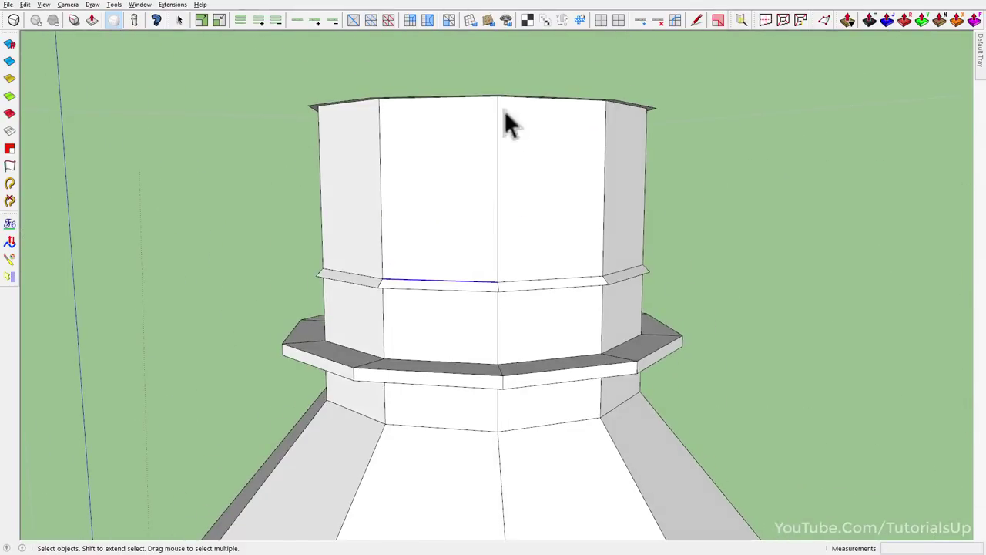
{"action": "key", "text": "ctrl+z"}
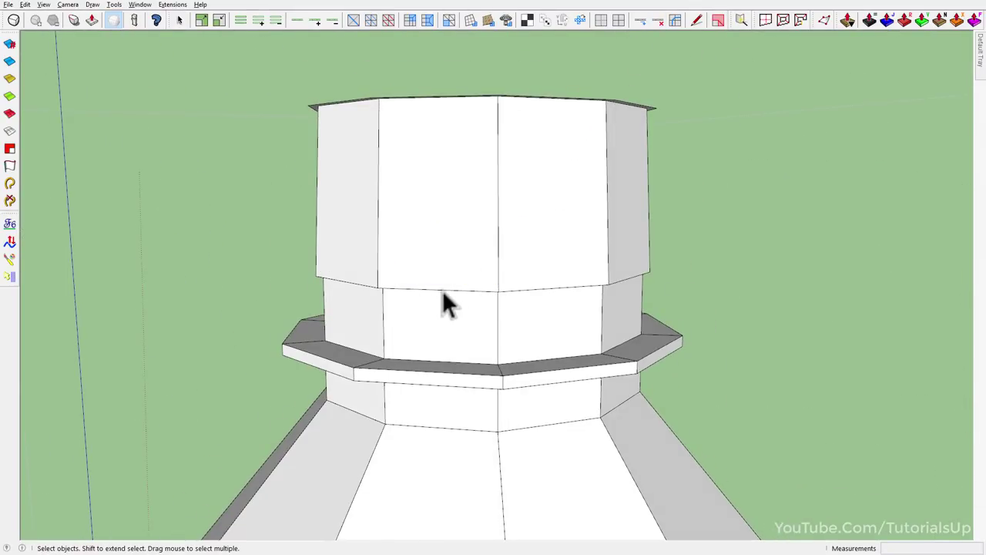
{"action": "key", "text": "ctrl+z"}
{"action": "key", "text": "ctrl+y"}
{"action": "key", "text": "ctrl+y"}
From a level right side view, select the middle neck band and delete it.
{"action": "mouse_move", "coordinate": [480, 285]}
{"action": "middle_mouse_down"}
{"action": "mouse_move", "coordinate": [539, 176]}
{"action": "mouse_move", "coordinate": [203, 287]}
{"action": "middle_mouse_up"}
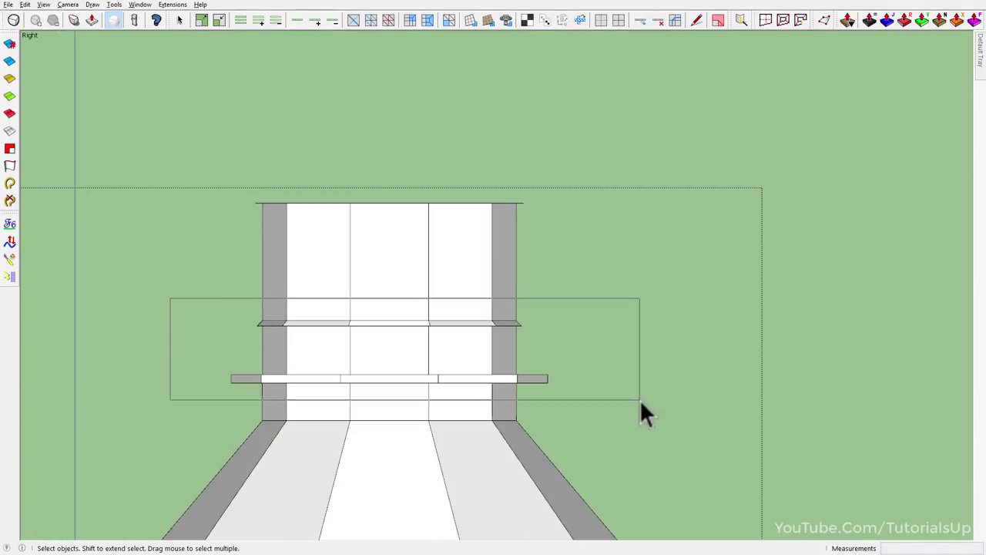
{"action": "left_click_drag", "start_coordinate": [641, 413], "coordinate": [641, 414]}
{"action": "key", "text": "Delete"}
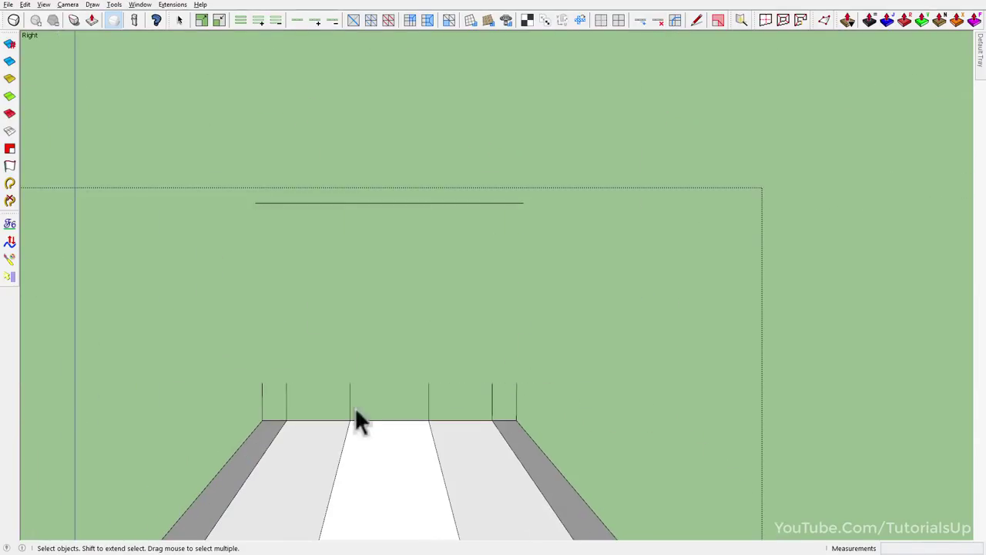
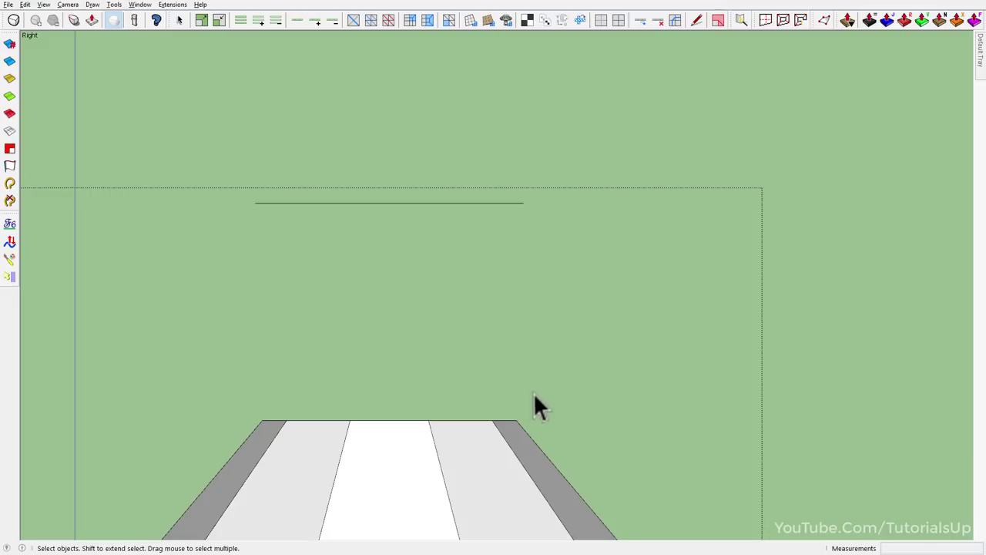
Reverse the faces of the floating polygon ring.
{"action": "mouse_move", "coordinate": [533, 407]}
{"action": "middle_mouse_down"}
{"action": "mouse_move", "coordinate": [375, 481]}
{"action": "mouse_move", "coordinate": [491, 247]}
{"action": "middle_mouse_up"}
{"action": "middle_click_drag", "start_coordinate": [409, 228], "coordinate": [396, 386]}
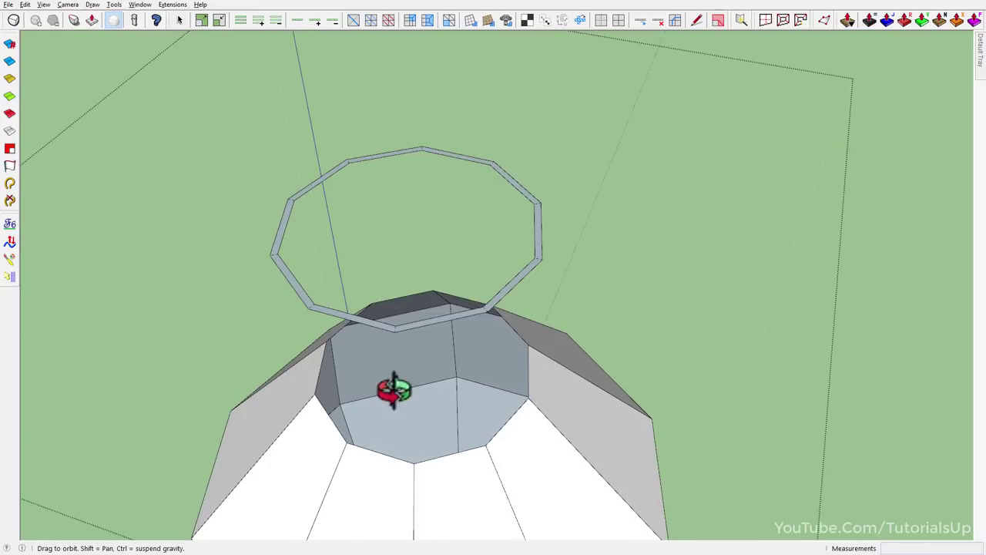
{"action": "double_click", "coordinate": [294, 285]}
{"action": "mouse_move", "coordinate": [294, 287]}
{"action": "middle_mouse_down"}
{"action": "mouse_move", "coordinate": [331, 315]}
{"action": "mouse_move", "coordinate": [339, 259]}
{"action": "middle_mouse_up"}
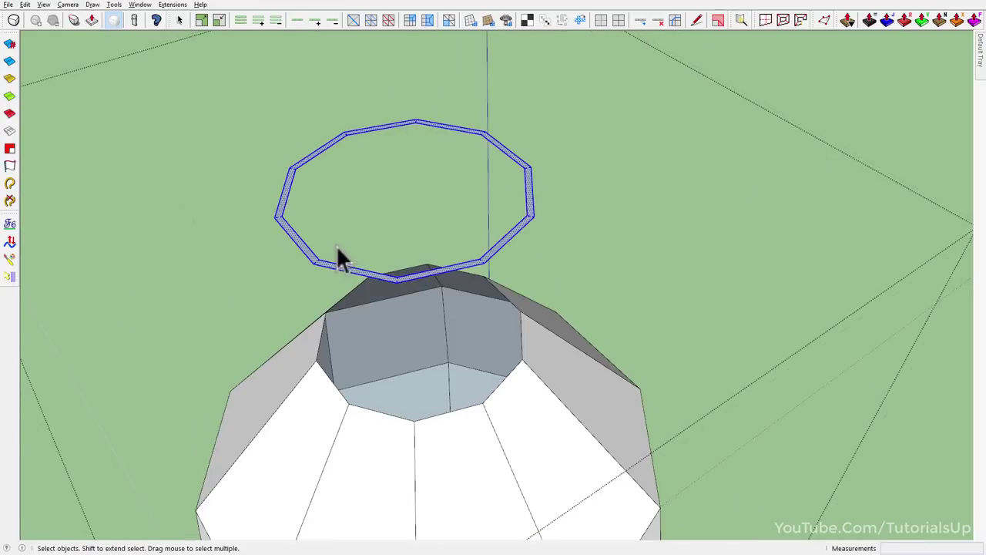
{"action": "right_click", "coordinate": [289, 239]}
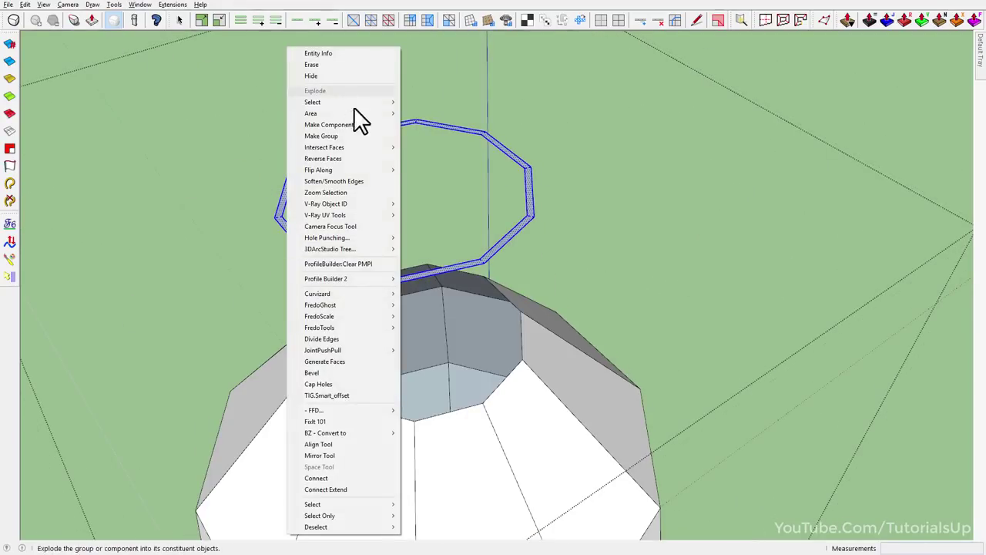
{"action": "left_click", "coordinate": [347, 158]}
{"action": "left_click", "coordinate": [312, 255]}
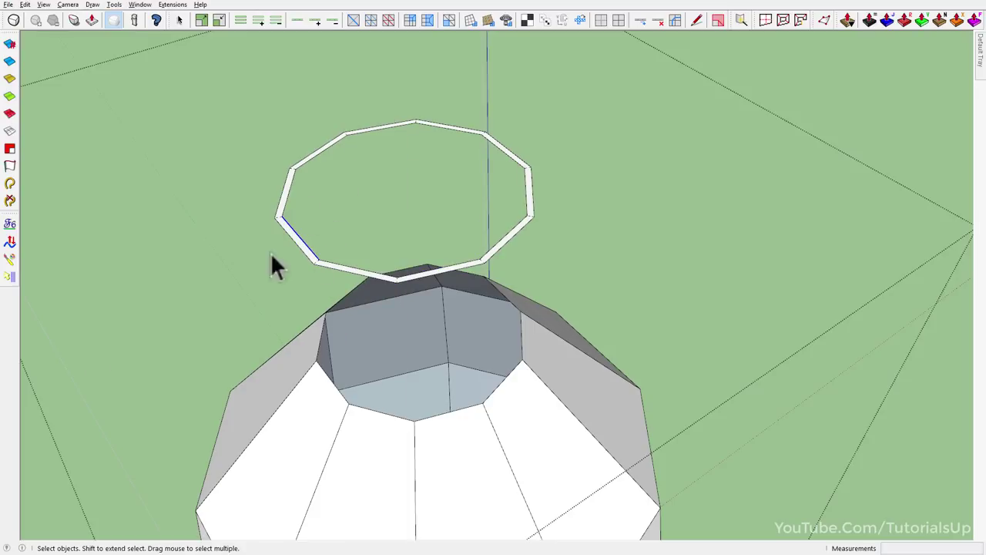
Enable the Curviloft toolbar and loft by spline between the ring and the shoulder opening.
{"action": "right_click", "coordinate": [13, 342]}
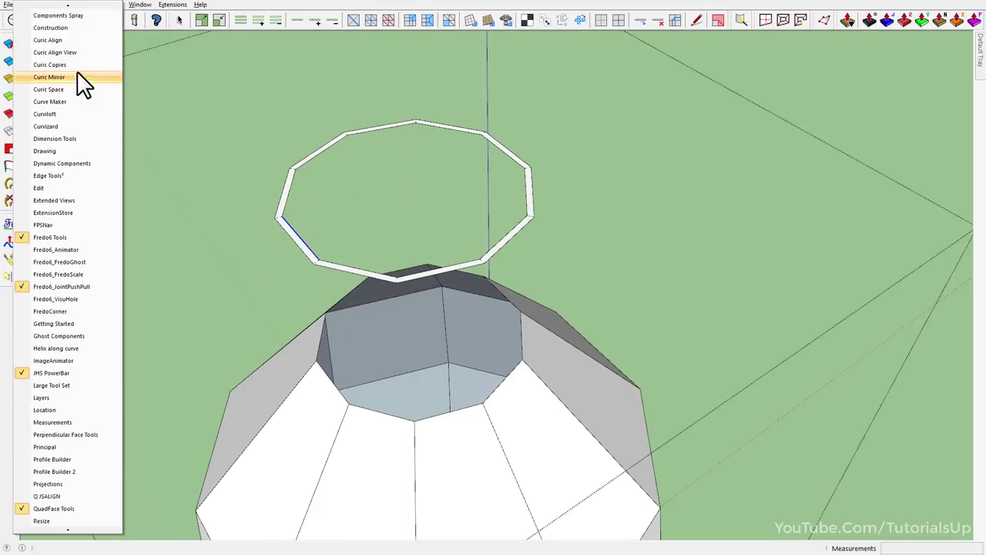
{"action": "left_click", "coordinate": [77, 114]}
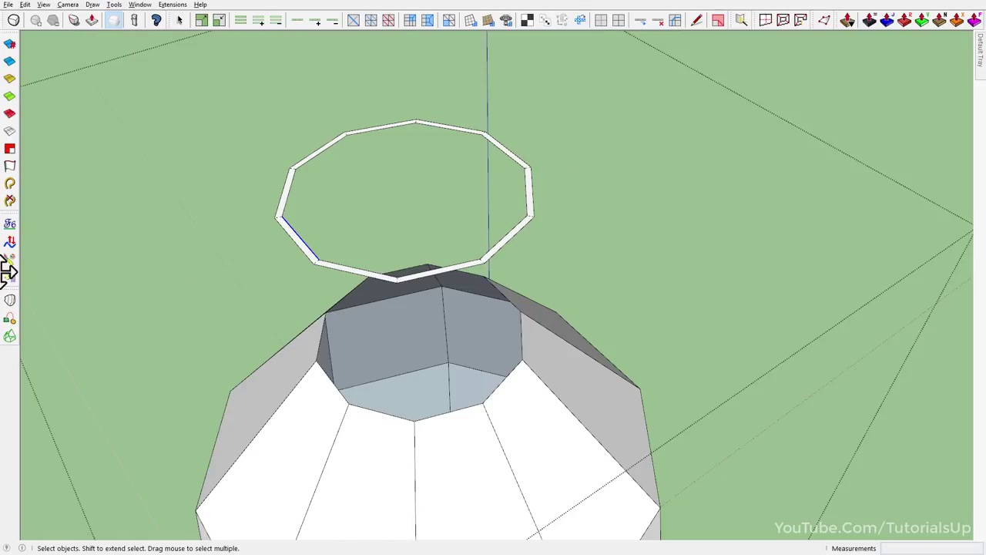
{"action": "left_click", "coordinate": [339, 392], "text": "shift"}
{"action": "left_click", "coordinate": [6, 302]}
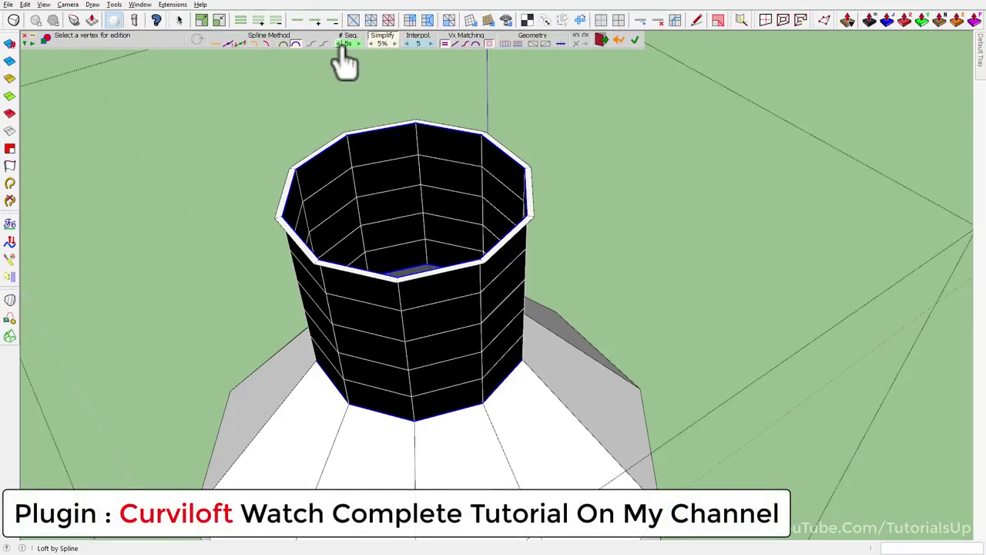
Explode the lofted neck group and reverse the faces of the connected bottle geometry.
{"action": "right_click", "coordinate": [450, 293]}
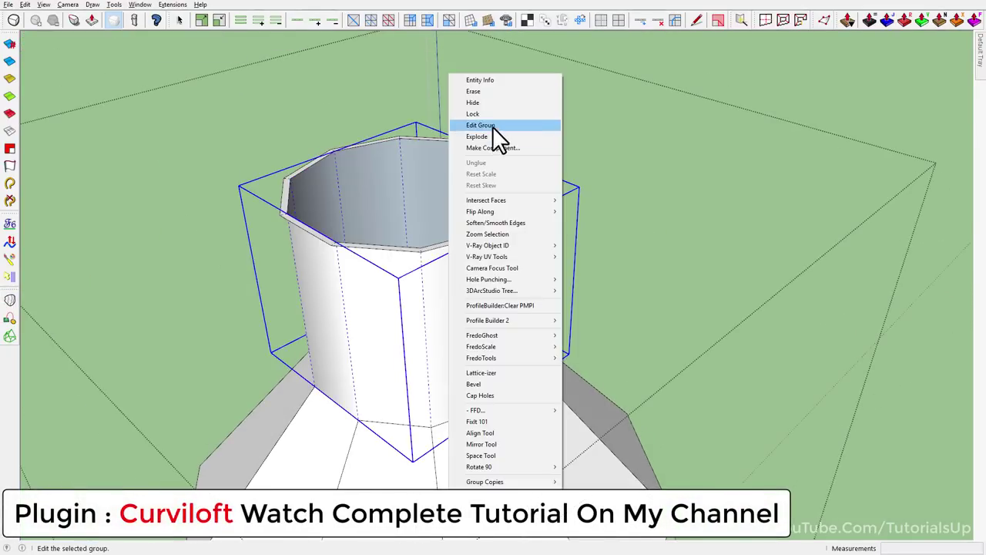
{"action": "left_click", "coordinate": [497, 139]}
{"action": "scroll", "coordinate": [458, 322], "scroll_direction": "up", "scroll_amount": 3}
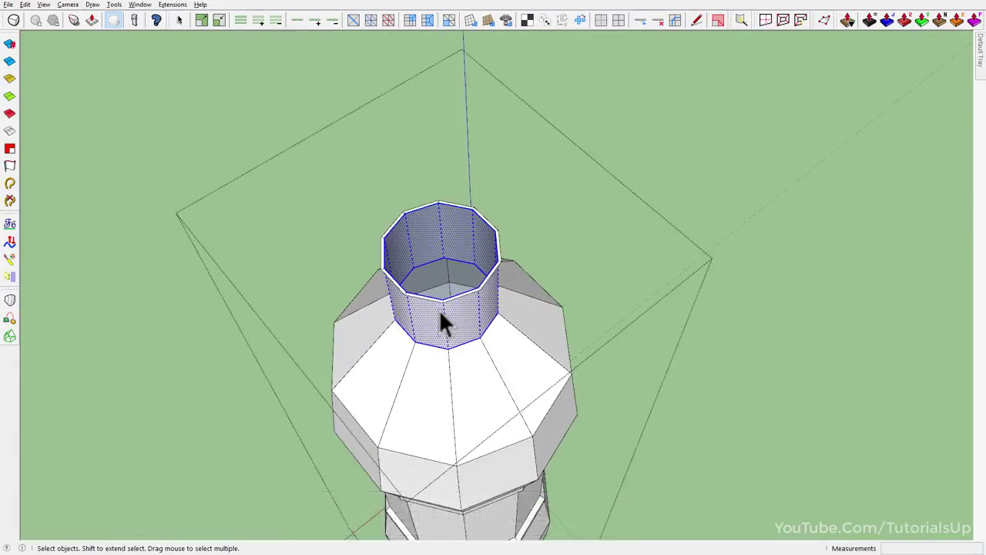
{"action": "scroll", "coordinate": [447, 319], "scroll_direction": "up", "scroll_amount": 2}
{"action": "triple_click", "coordinate": [415, 196]}
{"action": "right_click", "coordinate": [383, 293]}
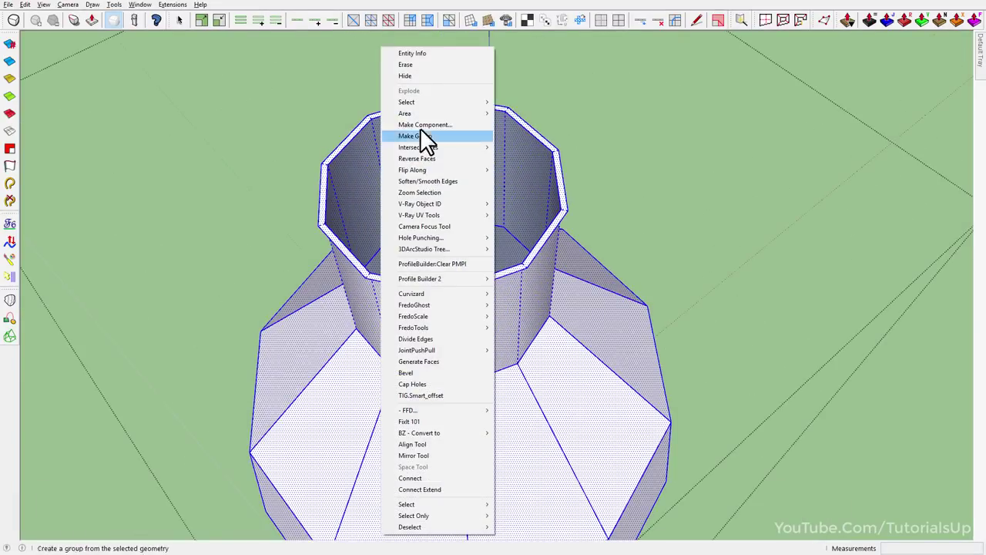
{"action": "left_click", "coordinate": [433, 156]}
Reverse the faces of the selected neck geometry once more.
{"action": "middle_click_drag", "start_coordinate": [449, 206], "coordinate": [352, 137]}
{"action": "scroll", "coordinate": [350, 237], "scroll_direction": "up", "scroll_amount": 3}
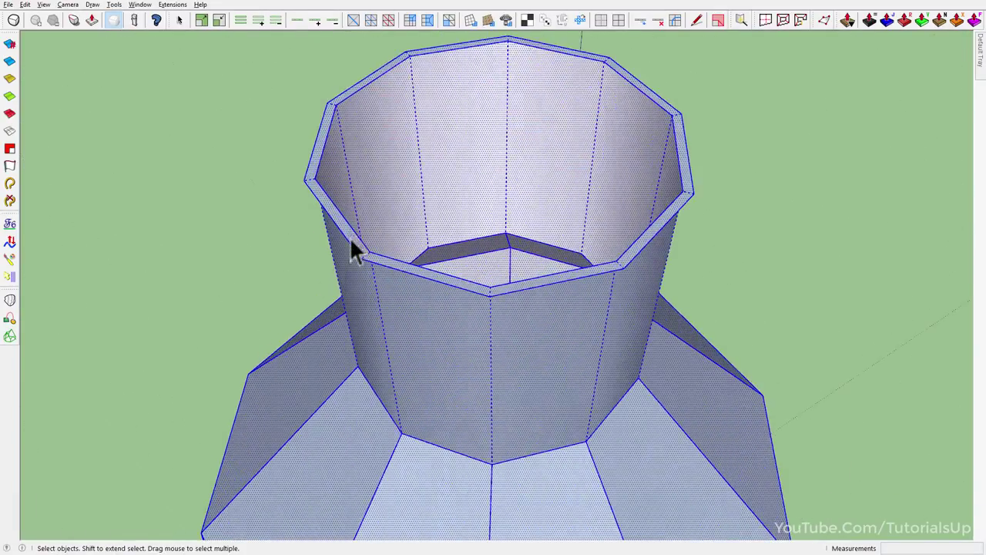
{"action": "scroll", "coordinate": [349, 237], "scroll_direction": "up", "scroll_amount": 2}
{"action": "right_click", "coordinate": [350, 242]}
{"action": "left_click", "coordinate": [411, 214]}
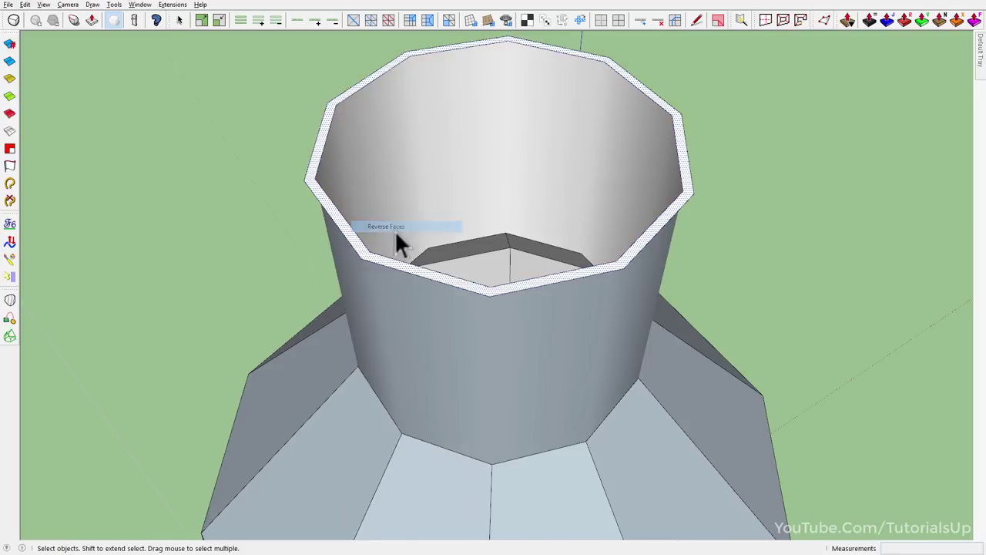
Select the whole bottle, then only the neck surface, from a side view.
{"action": "scroll", "coordinate": [454, 181], "scroll_direction": "down", "scroll_amount": 5}
{"action": "mouse_move", "coordinate": [455, 181]}
{"action": "middle_mouse_down"}
{"action": "mouse_move", "coordinate": [478, 246]}
{"action": "mouse_move", "coordinate": [495, 38]}
{"action": "middle_mouse_up"}
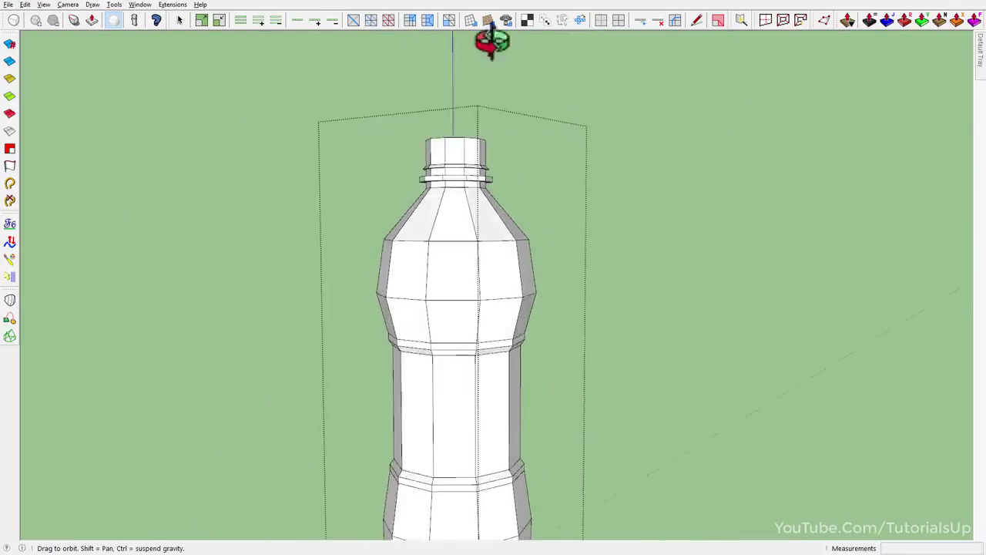
{"action": "scroll", "coordinate": [432, 201], "scroll_direction": "up", "scroll_amount": 4}
{"action": "triple_click", "coordinate": [433, 206]}
{"action": "middle_click_drag", "start_coordinate": [433, 214], "coordinate": [480, 77]}
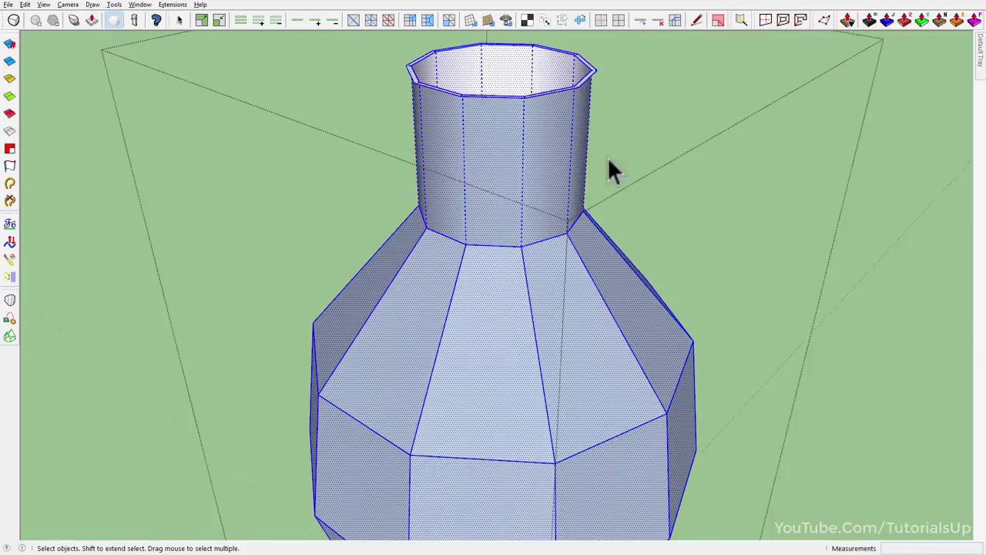
{"action": "scroll", "coordinate": [493, 189], "scroll_direction": "up", "scroll_amount": 3}
{"action": "left_click", "coordinate": [493, 189]}
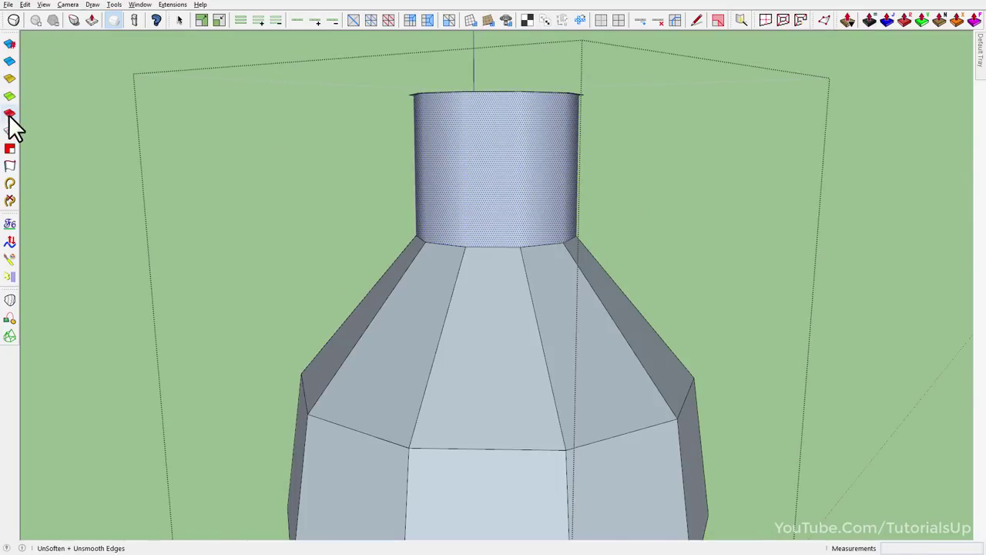
Explode the bottle group into loose geometry.
{"action": "scroll", "coordinate": [485, 196], "scroll_direction": "down", "scroll_amount": 3}
{"action": "mouse_move", "coordinate": [486, 196]}
{"action": "middle_mouse_down"}
{"action": "mouse_move", "coordinate": [483, 262]}
{"action": "mouse_move", "coordinate": [484, 192]}
{"action": "mouse_move", "coordinate": [515, 56]}
{"action": "mouse_move", "coordinate": [507, 175]}
{"action": "middle_mouse_up"}
{"action": "right_click", "coordinate": [473, 185]}
{"action": "scroll", "coordinate": [458, 201], "scroll_direction": "up", "scroll_amount": 2}
{"action": "scroll", "coordinate": [458, 188], "scroll_direction": "down", "scroll_amount": 2}
{"action": "right_click", "coordinate": [476, 191]}
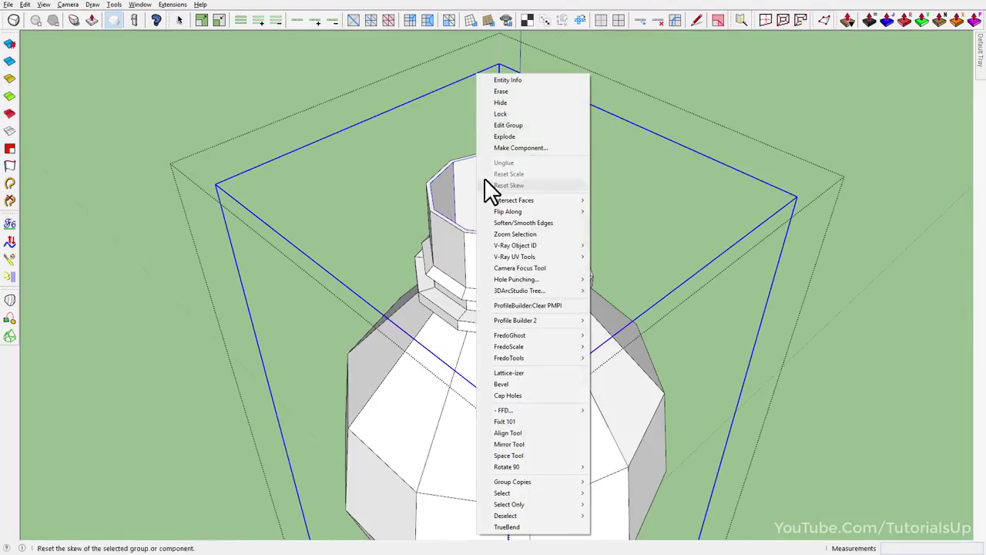
{"action": "left_click", "coordinate": [516, 136]}
{"action": "scroll", "coordinate": [474, 193], "scroll_direction": "down", "scroll_amount": 5}
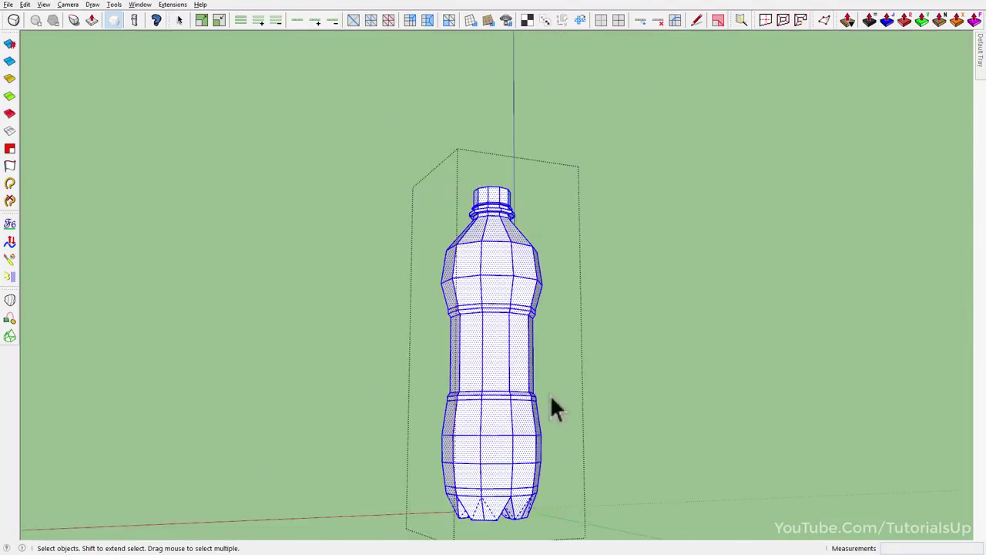
Crease the edge rings around the neck at 0.90 sharpness with the SubD Crease tool.
{"action": "middle_click_drag", "start_coordinate": [550, 401], "coordinate": [512, 294]}
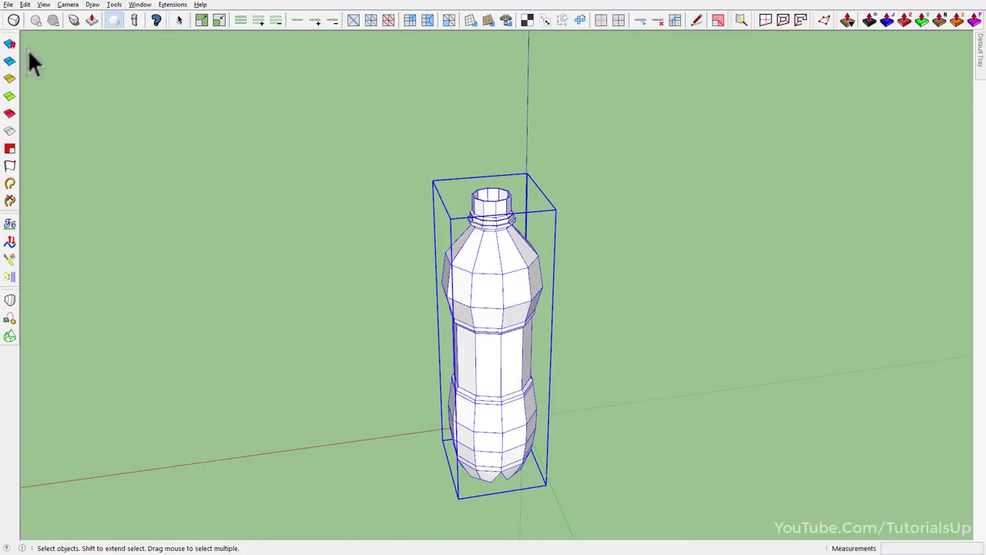
{"action": "scroll", "coordinate": [570, 251], "scroll_direction": "up", "scroll_amount": 2}
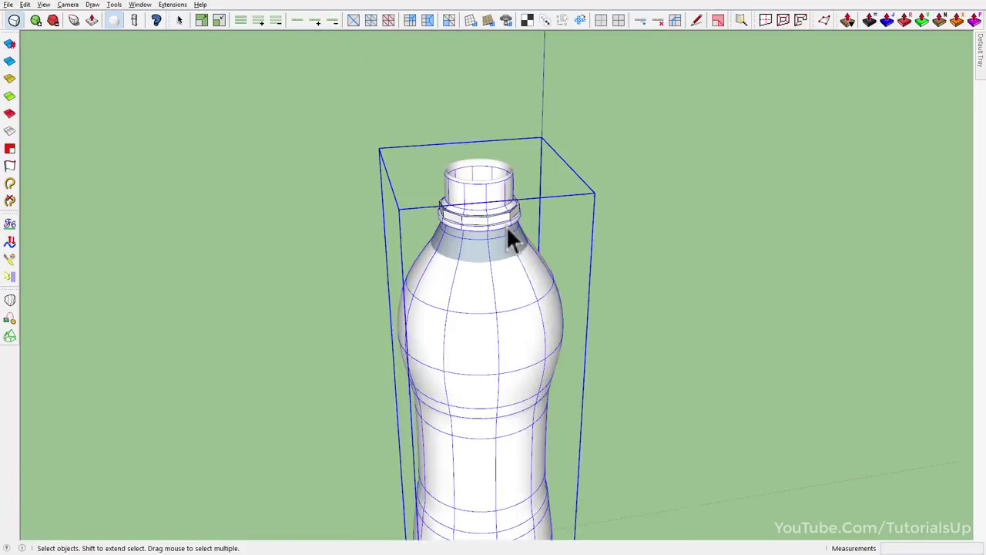
{"action": "scroll", "coordinate": [506, 226], "scroll_direction": "up", "scroll_amount": 4}
{"action": "scroll", "coordinate": [469, 227], "scroll_direction": "up", "scroll_amount": 2}
{"action": "mouse_move", "coordinate": [455, 243]}
{"action": "middle_mouse_down"}
{"action": "mouse_move", "coordinate": [425, 205]}
{"action": "mouse_move", "coordinate": [249, 303]}
{"action": "mouse_move", "coordinate": [497, 282]}
{"action": "middle_mouse_up"}
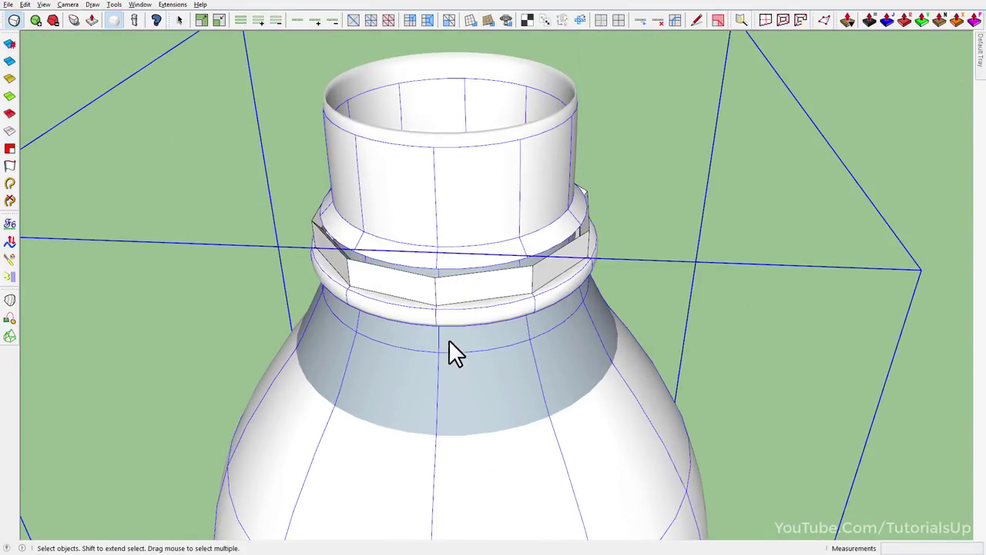
{"action": "middle_click_drag", "start_coordinate": [472, 350], "coordinate": [463, 305]}
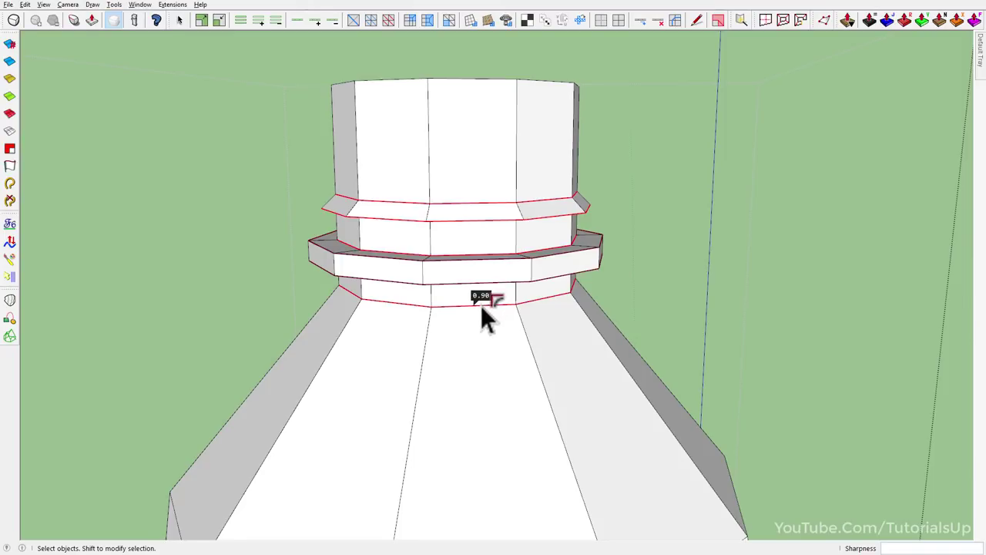
Crease the inner rim and ring edges of the opening at 0.91 sharpness.
{"action": "middle_click_drag", "start_coordinate": [480, 305], "coordinate": [492, 374]}
{"action": "scroll", "coordinate": [479, 170], "scroll_direction": "up", "scroll_amount": 2}
{"action": "scroll", "coordinate": [487, 174], "scroll_direction": "up", "scroll_amount": 2}
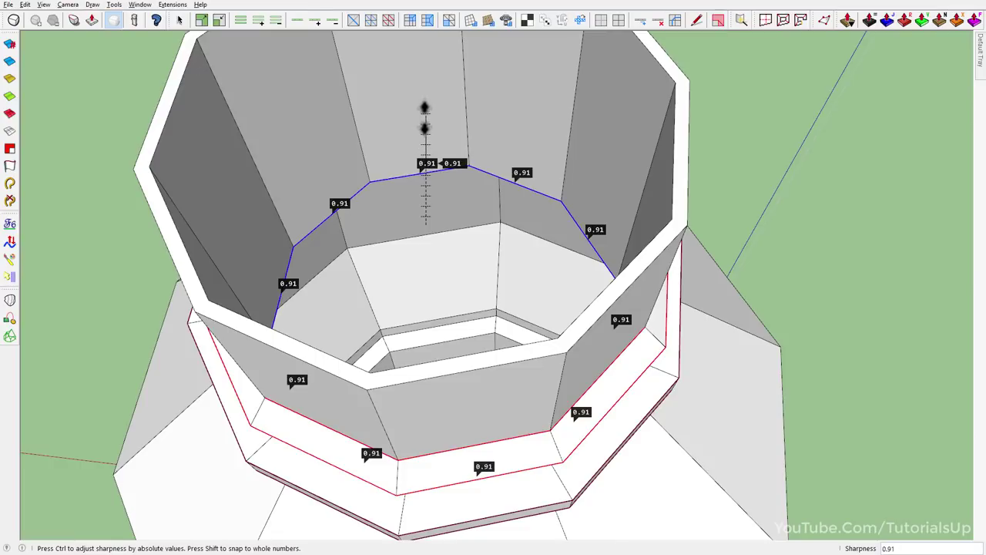
{"action": "mouse_move", "coordinate": [423, 119]}
{"action": "middle_mouse_down"}
{"action": "mouse_move", "coordinate": [462, 55]}
{"action": "mouse_move", "coordinate": [502, 92]}
{"action": "mouse_move", "coordinate": [484, 265]}
{"action": "mouse_move", "coordinate": [437, 312]}
{"action": "mouse_move", "coordinate": [517, 352]}
{"action": "mouse_move", "coordinate": [440, 170]}
{"action": "middle_mouse_up"}
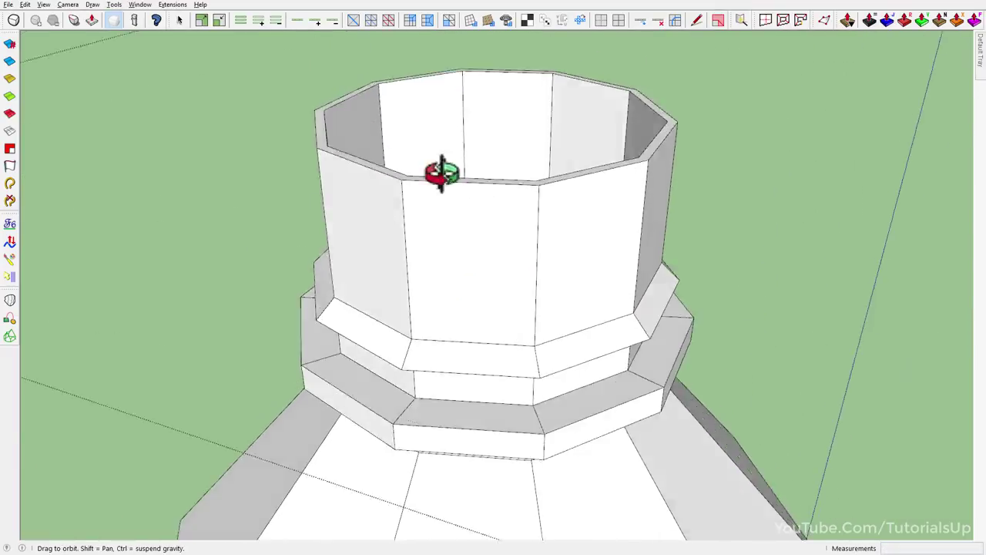
{"action": "scroll", "coordinate": [354, 281], "scroll_direction": "up", "scroll_amount": 2}
{"action": "key", "text": "space"}
From the back view, select the outer rim loop and crease it at 1.00 sharpness.
{"action": "scroll", "coordinate": [362, 270], "scroll_direction": "up", "scroll_amount": 2}
{"action": "key", "text": "5"}
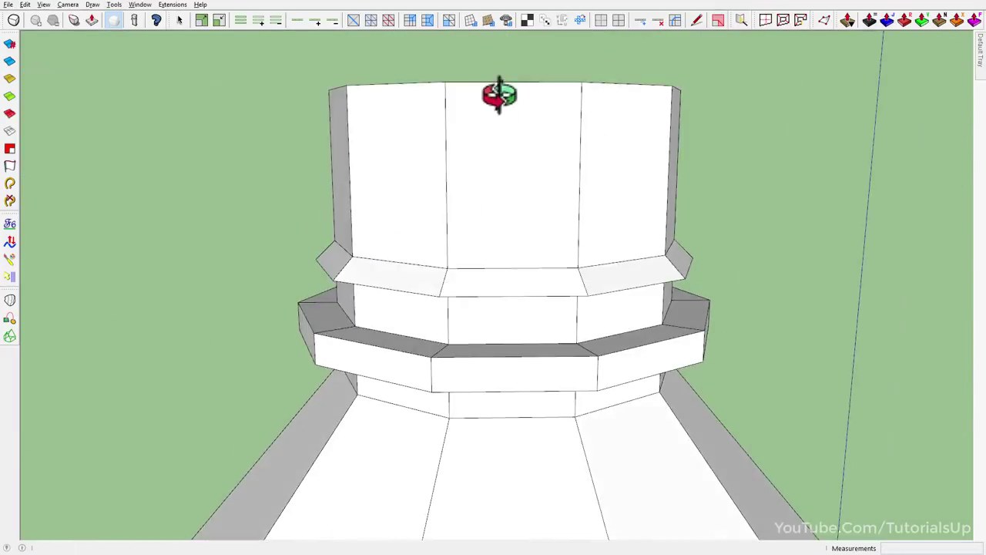
{"action": "middle_click_drag", "start_coordinate": [745, 215], "coordinate": [441, 387]}
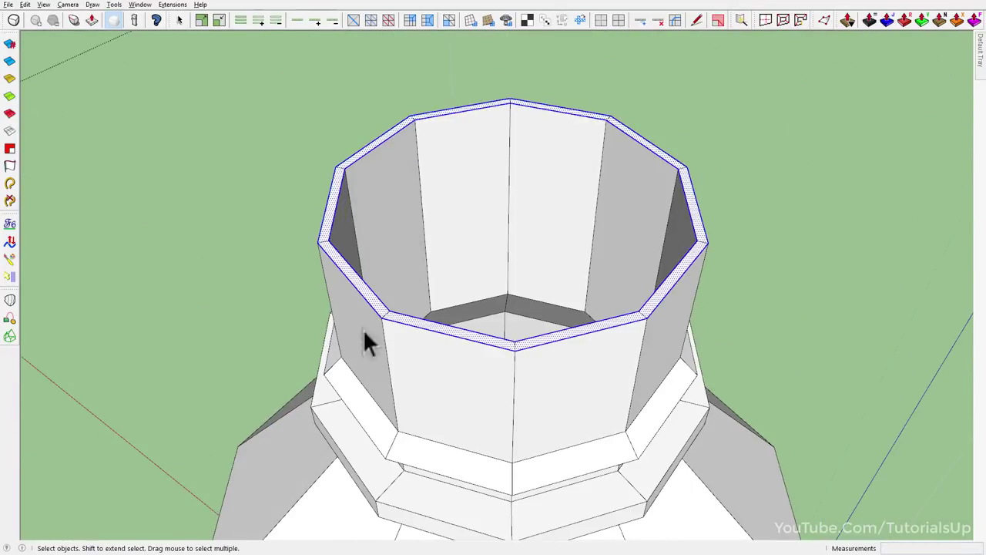
{"action": "scroll", "coordinate": [364, 333], "scroll_direction": "up", "scroll_amount": 2}
{"action": "left_click", "coordinate": [417, 315]}
{"action": "left_click", "coordinate": [333, 17]}
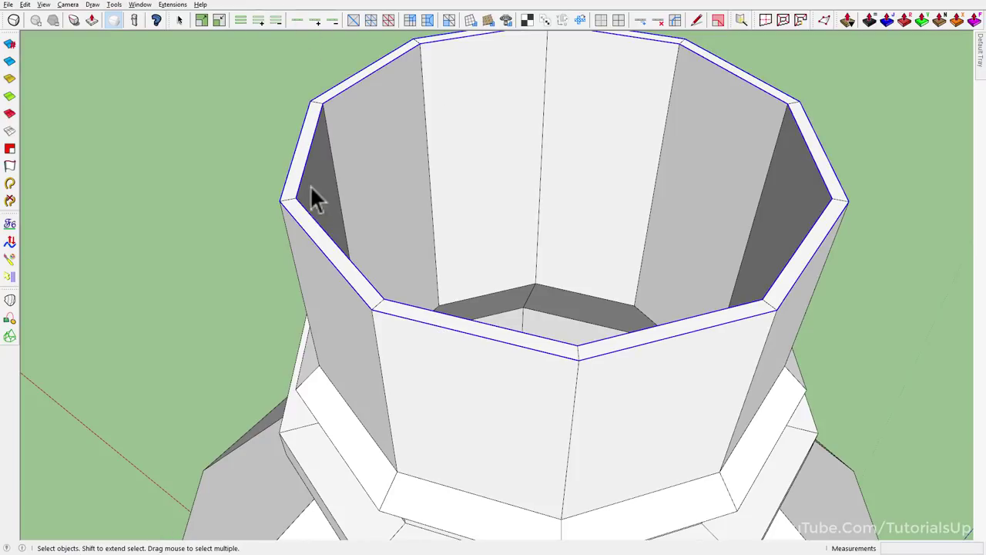
{"action": "left_click", "coordinate": [74, 20]}
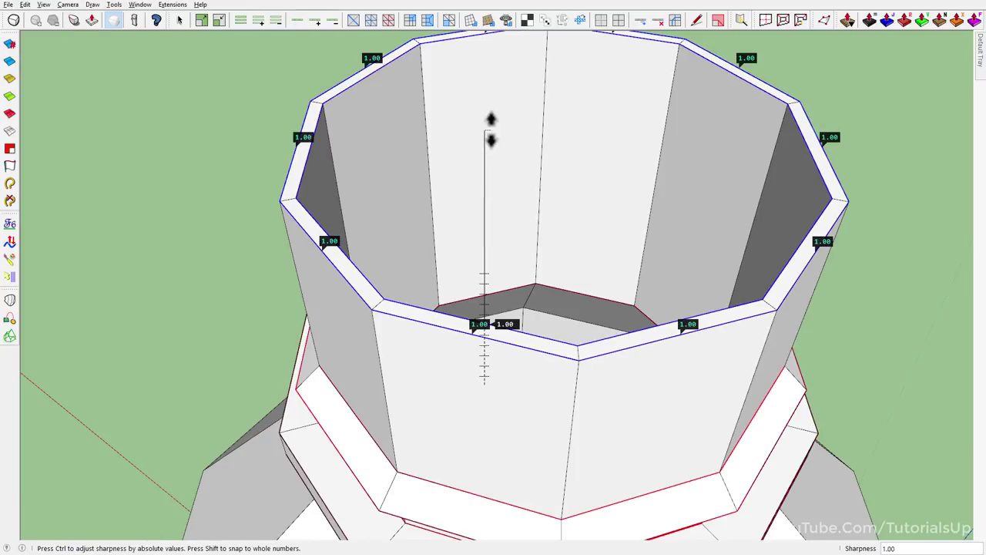
{"action": "scroll", "coordinate": [618, 366], "scroll_direction": "down", "scroll_amount": 3}
{"action": "key", "text": "space"}
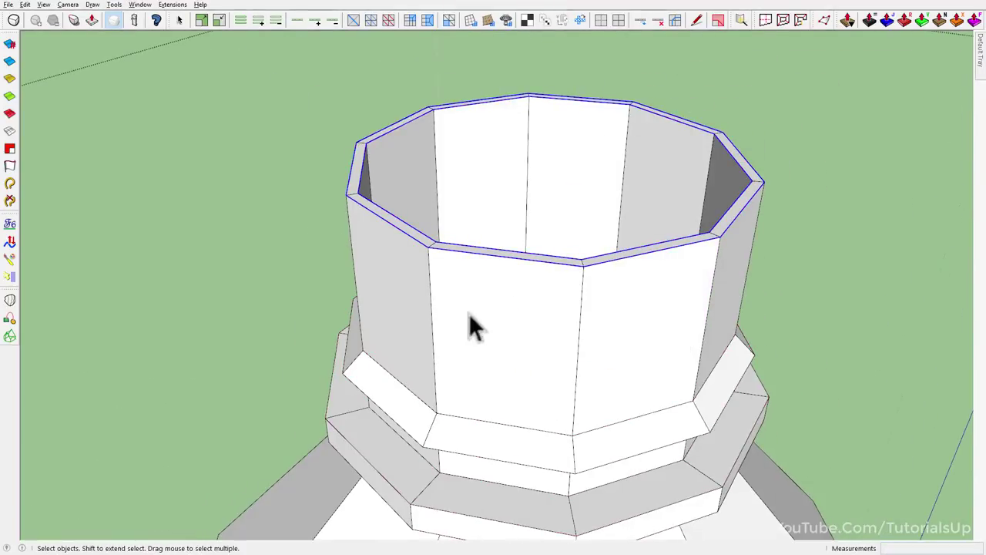
{"action": "scroll", "coordinate": [468, 313], "scroll_direction": "down", "scroll_amount": 2}
Close the neck ring group and select the hex ring on the neck.
{"action": "left_click", "coordinate": [478, 247]}
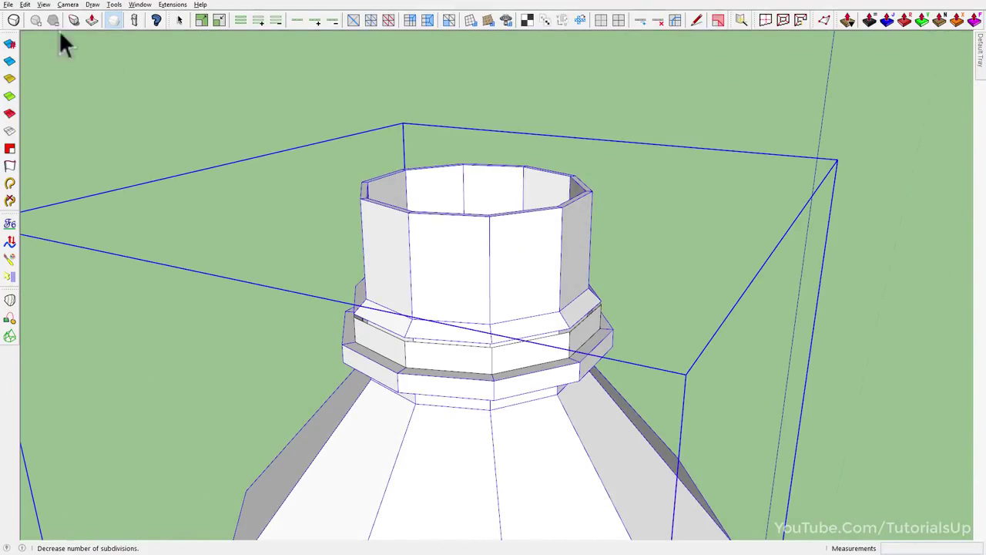
{"action": "middle_click_drag", "start_coordinate": [443, 250], "coordinate": [724, 322]}
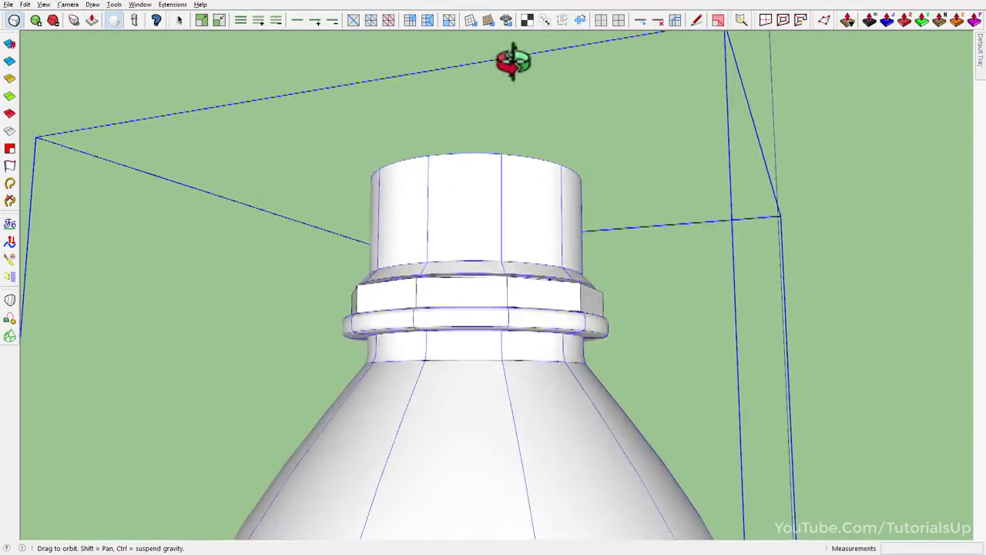
{"action": "left_click", "coordinate": [394, 341]}
{"action": "mouse_move", "coordinate": [393, 342]}
{"action": "middle_mouse_down"}
{"action": "mouse_move", "coordinate": [442, 211]}
{"action": "mouse_move", "coordinate": [446, 257]}
{"action": "middle_mouse_up"}
{"action": "scroll", "coordinate": [471, 508], "scroll_direction": "down", "scroll_amount": 2}
{"action": "scroll", "coordinate": [472, 510], "scroll_direction": "up", "scroll_amount": 4}
{"action": "mouse_move", "coordinate": [471, 511]}
{"action": "middle_mouse_down"}
{"action": "mouse_move", "coordinate": [529, 165]}
{"action": "mouse_move", "coordinate": [439, 308]}
{"action": "middle_mouse_up"}
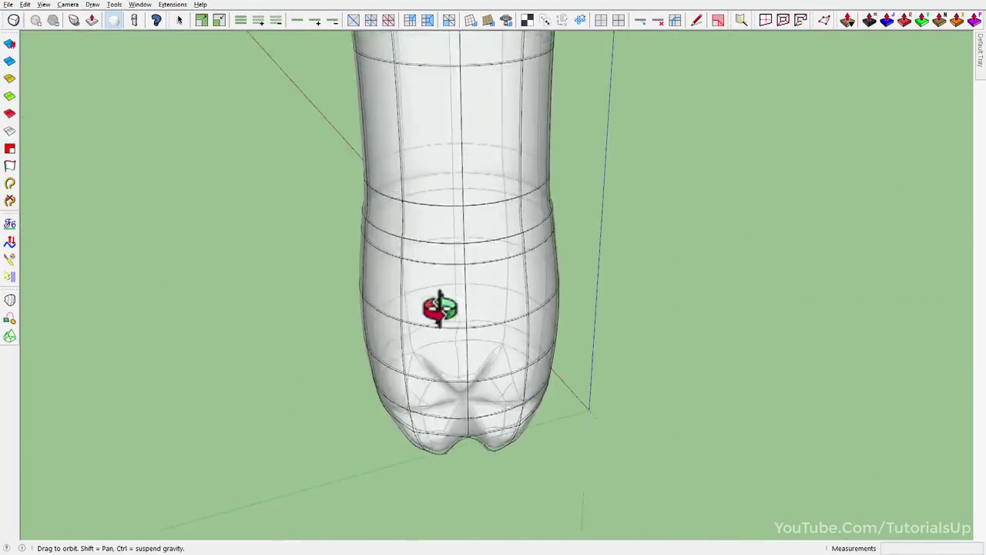
{"action": "scroll", "coordinate": [457, 375], "scroll_direction": "down", "scroll_amount": 3}
{"action": "scroll", "coordinate": [450, 133], "scroll_direction": "up", "scroll_amount": 4}
Turn off X-ray and make Layer1 visible in the Layers panel.
{"action": "key", "text": "alt+k"}
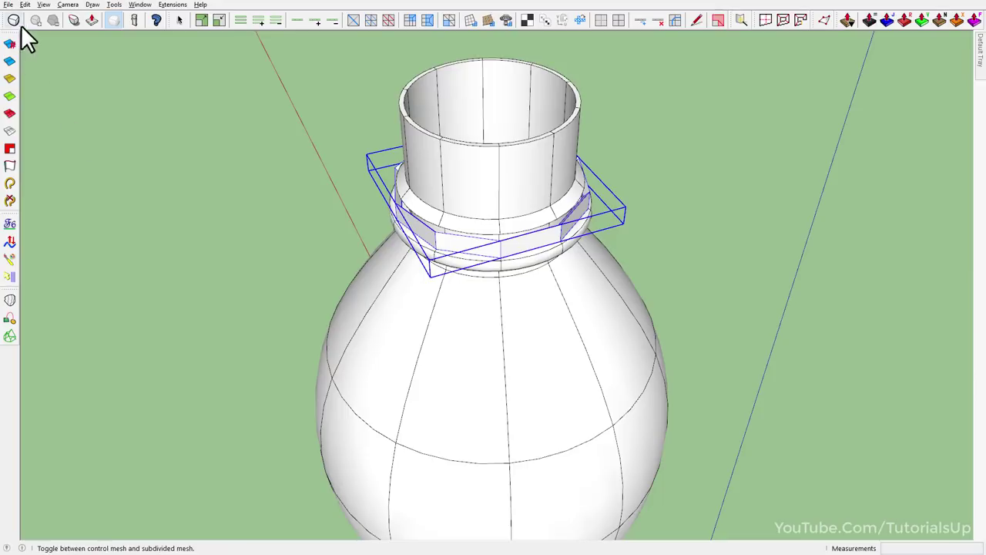
{"action": "scroll", "coordinate": [474, 245], "scroll_direction": "down", "scroll_amount": 2}
{"action": "scroll", "coordinate": [648, 241], "scroll_direction": "down", "scroll_amount": 2}
{"action": "left_click", "coordinate": [649, 240]}
{"action": "scroll", "coordinate": [496, 241], "scroll_direction": "down", "scroll_amount": 2}
{"action": "scroll", "coordinate": [517, 182], "scroll_direction": "down", "scroll_amount": 2}
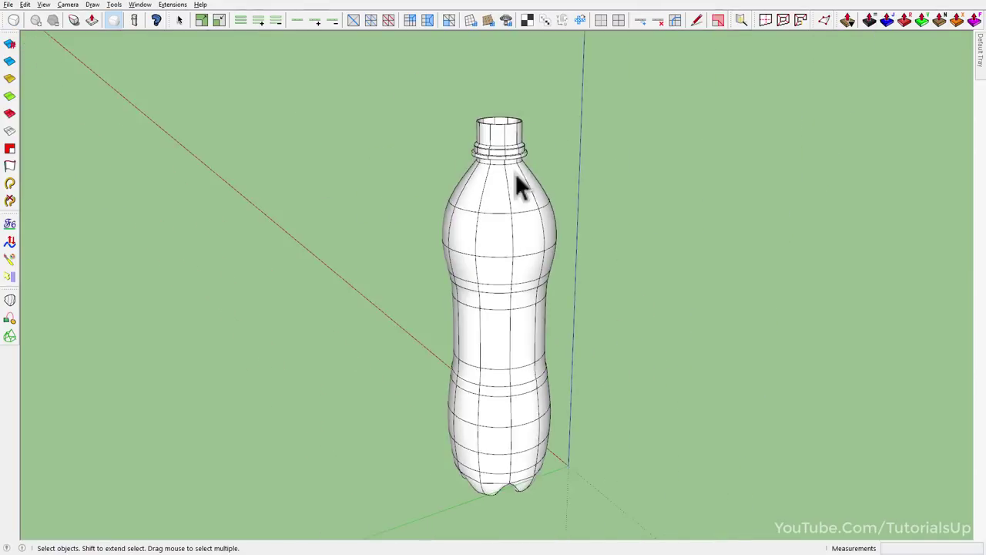
{"action": "middle_click_drag", "start_coordinate": [518, 185], "coordinate": [546, 242]}
{"action": "left_click", "coordinate": [980, 58]}
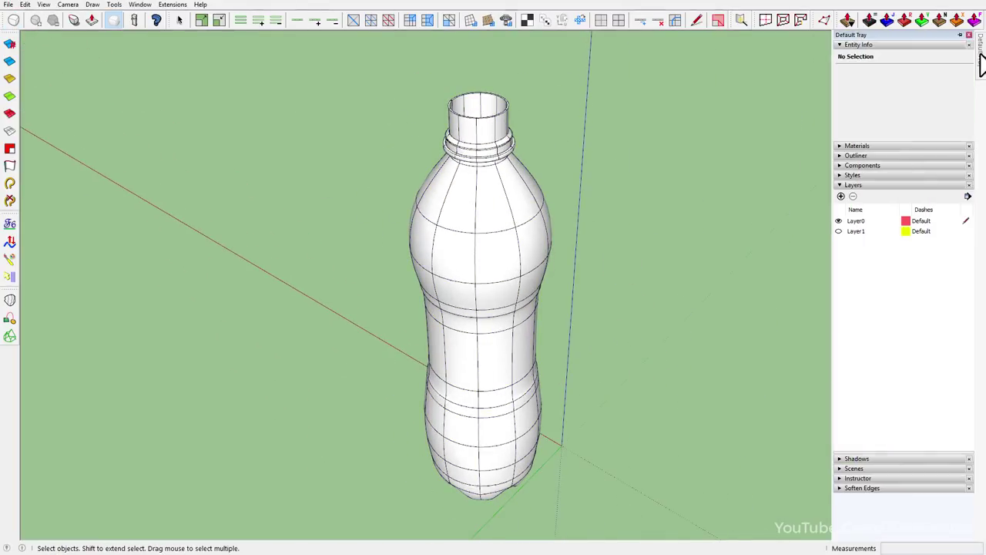
{"action": "left_click", "coordinate": [839, 231]}
Turn on edge display for the bottle.
{"action": "scroll", "coordinate": [496, 77], "scroll_direction": "up", "scroll_amount": 5}
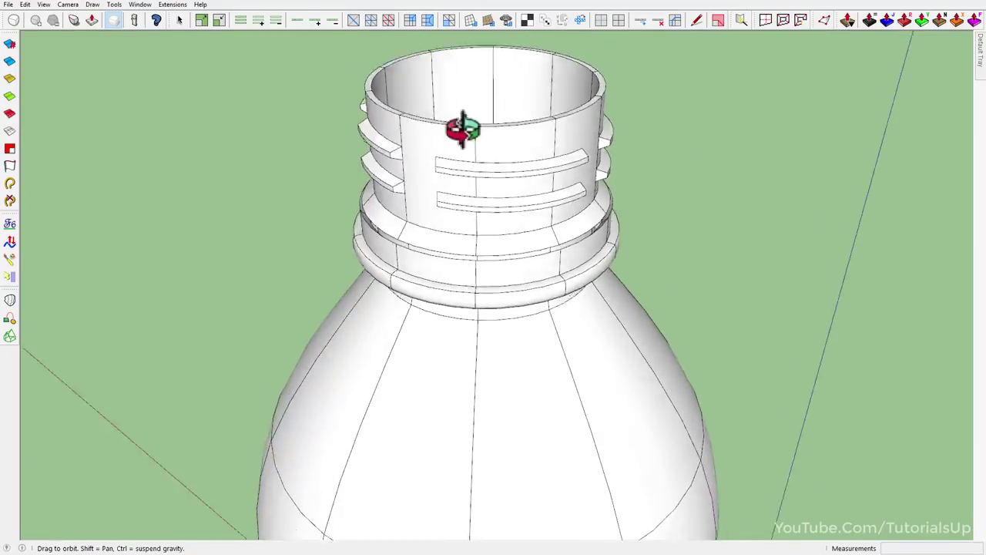
{"action": "left_click", "coordinate": [131, 21]}
{"action": "mouse_move", "coordinate": [445, 127]}
{"action": "middle_mouse_down"}
{"action": "mouse_move", "coordinate": [440, 84]}
{"action": "mouse_move", "coordinate": [434, 247]}
{"action": "mouse_move", "coordinate": [243, 120]}
{"action": "middle_mouse_up"}
{"action": "left_click", "coordinate": [114, 22]}
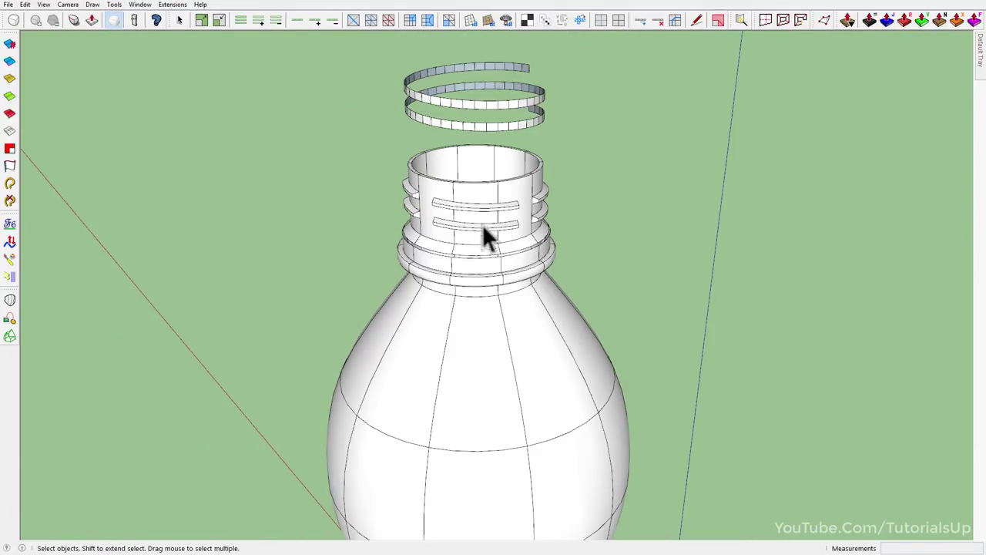
{"action": "mouse_move", "coordinate": [482, 224]}
{"action": "middle_mouse_down"}
{"action": "mouse_move", "coordinate": [440, 230]}
{"action": "mouse_move", "coordinate": [449, 101]}
{"action": "mouse_move", "coordinate": [484, 142]}
{"action": "mouse_move", "coordinate": [480, 215]}
{"action": "mouse_move", "coordinate": [307, 220]}
{"action": "mouse_move", "coordinate": [447, 231]}
{"action": "mouse_move", "coordinate": [456, 173]}
{"action": "mouse_move", "coordinate": [472, 176]}
{"action": "mouse_move", "coordinate": [378, 167]}
{"action": "mouse_move", "coordinate": [488, 134]}
{"action": "mouse_move", "coordinate": [644, 144]}
{"action": "mouse_move", "coordinate": [480, 308]}
{"action": "middle_mouse_up"}
Move the spiral thread rings down onto the neck, aligning from a top view.
{"action": "double_click", "coordinate": [485, 148]}
{"action": "scroll", "coordinate": [483, 142], "scroll_direction": "up", "scroll_amount": 3}
{"action": "scroll", "coordinate": [466, 362], "scroll_direction": "up", "scroll_amount": 3}
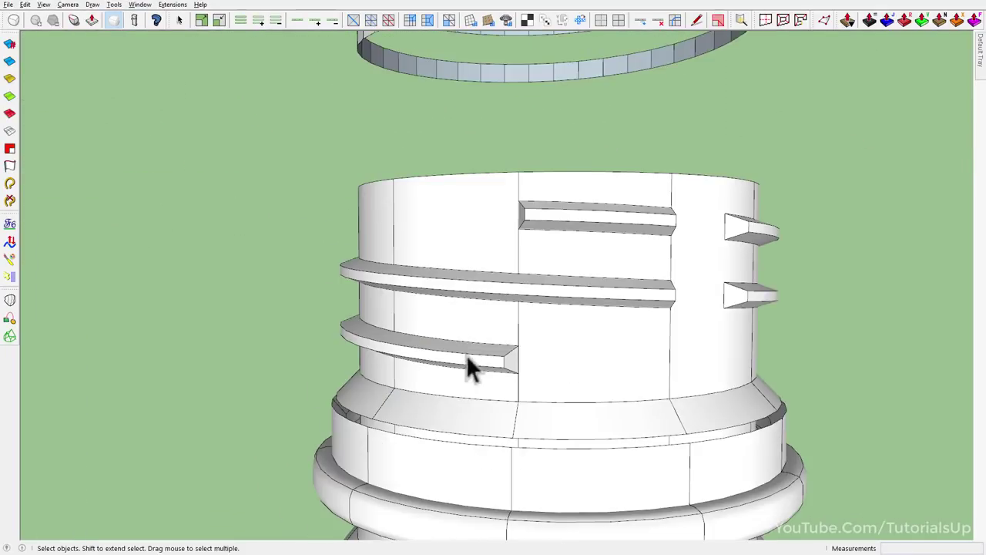
{"action": "scroll", "coordinate": [526, 354], "scroll_direction": "up", "scroll_amount": 2}
{"action": "left_click", "coordinate": [526, 354]}
{"action": "left_click", "coordinate": [480, 341]}
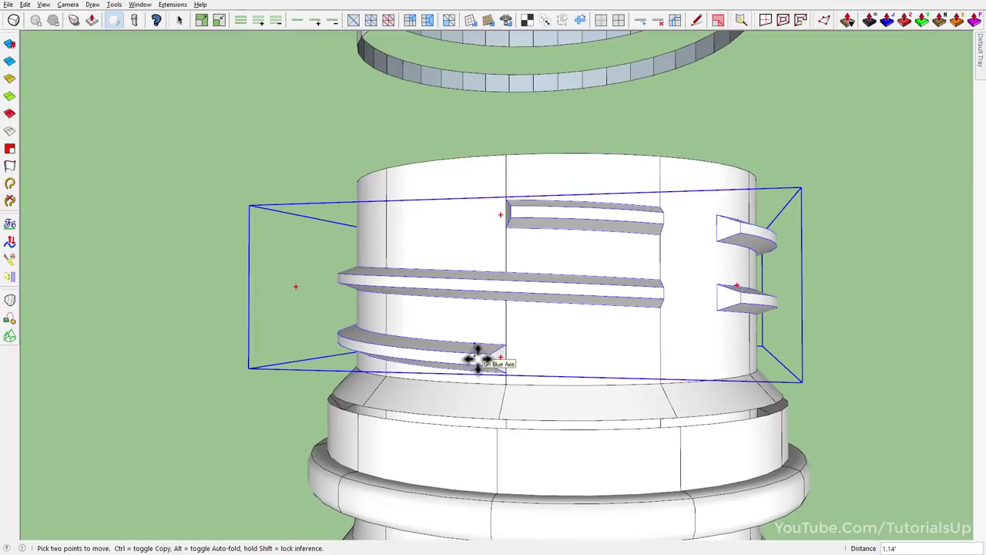
{"action": "left_click", "coordinate": [478, 352]}
{"action": "key", "text": "space"}
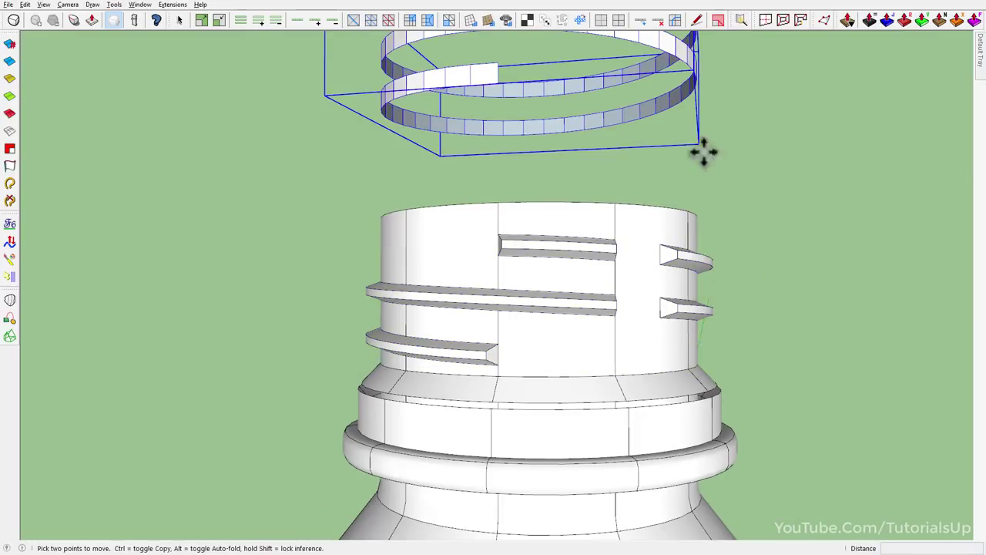
{"action": "left_click", "coordinate": [676, 52]}
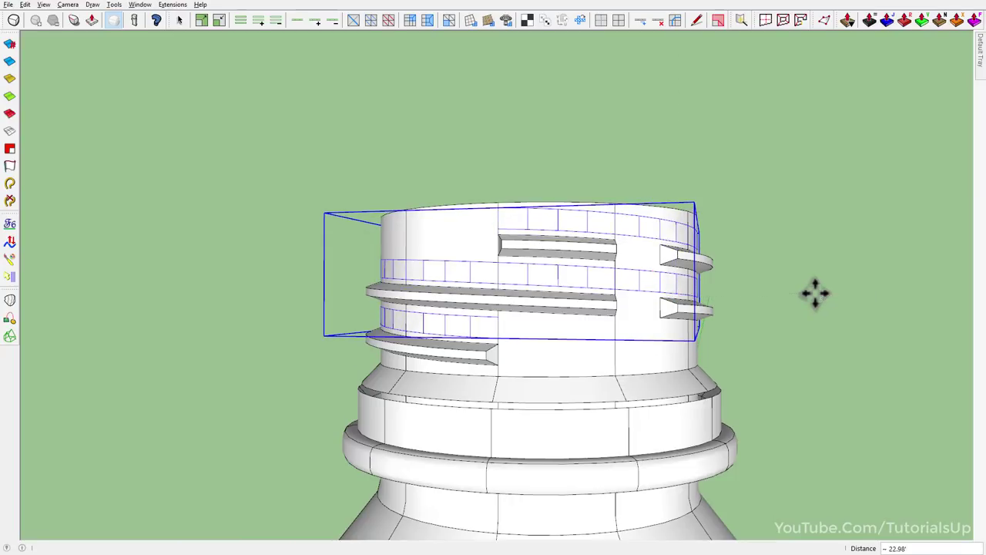
{"action": "middle_click_drag", "start_coordinate": [815, 292], "coordinate": [529, 454]}
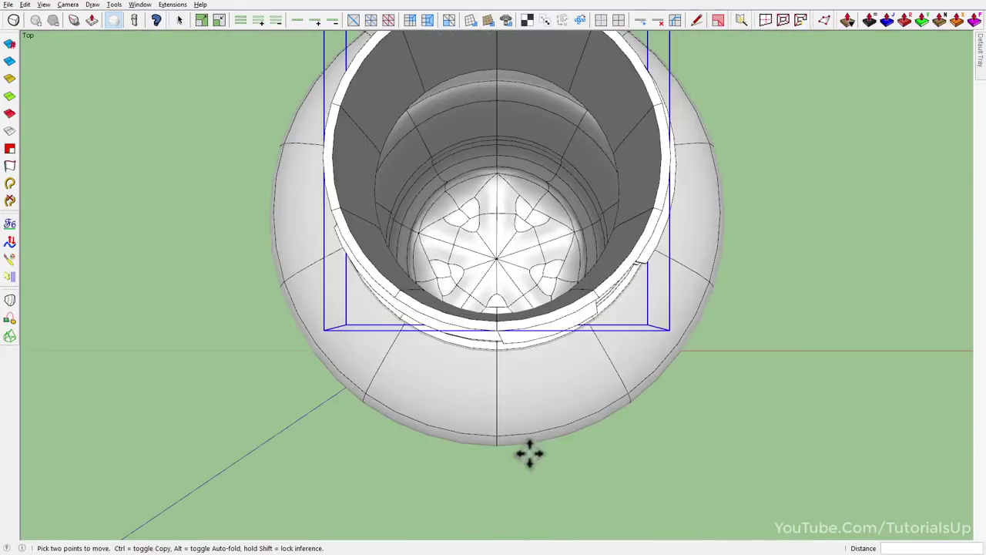
Place the spiral on the neck and scale its width by about 1.09.
{"action": "left_click", "coordinate": [530, 455]}
{"action": "scroll", "coordinate": [577, 293], "scroll_direction": "down", "scroll_amount": 3}
{"action": "key", "text": "s"}
{"action": "scroll", "coordinate": [611, 315], "scroll_direction": "up", "scroll_amount": 5}
{"action": "mouse_move", "coordinate": [612, 315]}
{"action": "middle_mouse_down"}
{"action": "mouse_move", "coordinate": [396, 180]}
{"action": "mouse_move", "coordinate": [520, 324]}
{"action": "mouse_move", "coordinate": [508, 205]}
{"action": "mouse_move", "coordinate": [557, 220]}
{"action": "mouse_move", "coordinate": [561, 205]}
{"action": "middle_mouse_up"}
{"action": "scroll", "coordinate": [520, 324], "scroll_direction": "up", "scroll_amount": 5}
{"action": "left_click", "coordinate": [562, 205]}
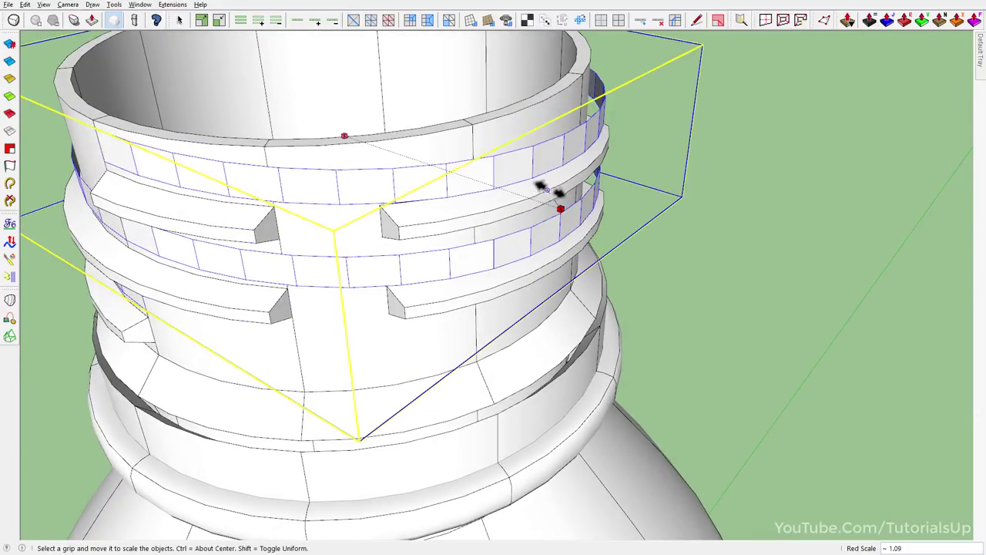
{"action": "left_click", "coordinate": [563, 185]}
{"action": "scroll", "coordinate": [563, 277], "scroll_direction": "down", "scroll_amount": 5}
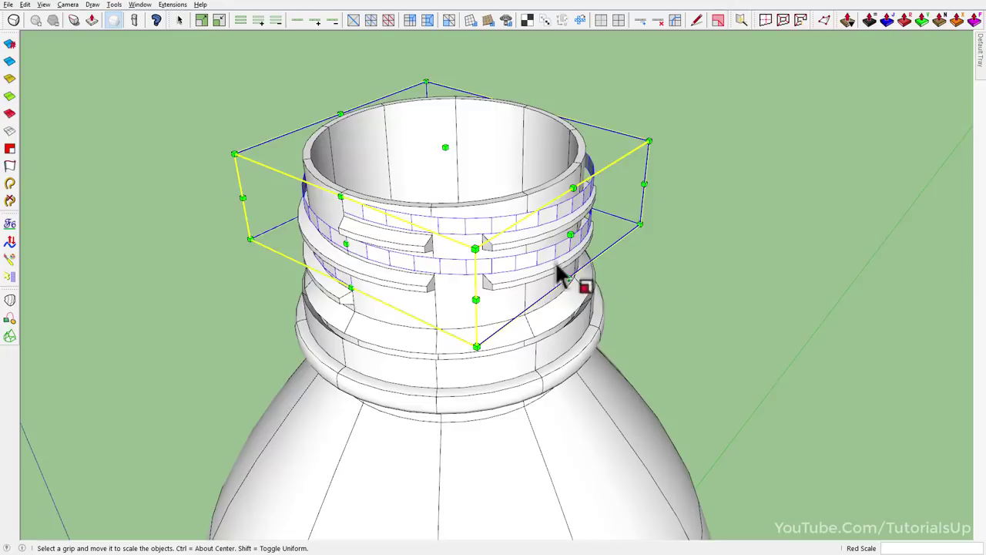
{"action": "scroll", "coordinate": [353, 273], "scroll_direction": "up", "scroll_amount": 3}
Scale the spiral rings in depth by about 1.14 and inspect them.
{"action": "left_click", "coordinate": [361, 252]}
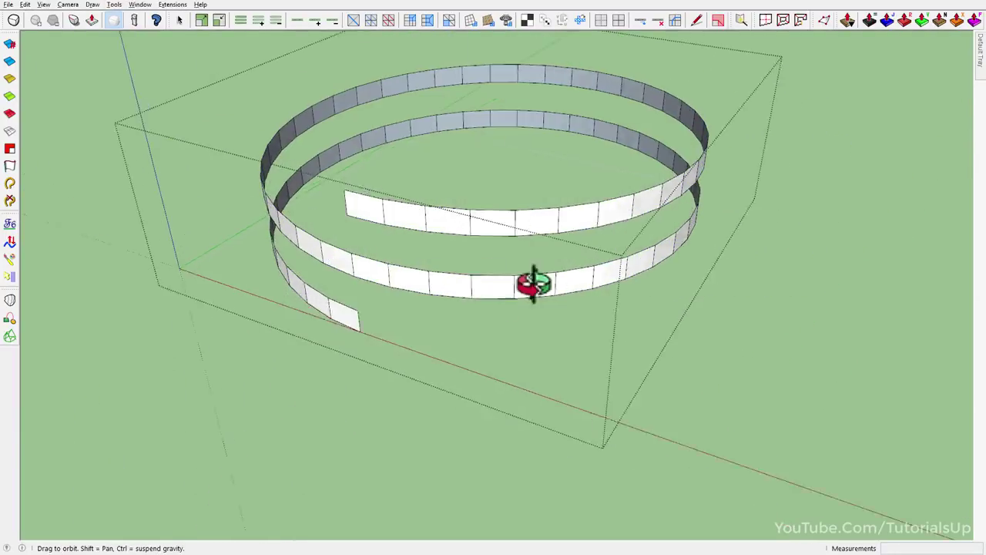
{"action": "mouse_move", "coordinate": [533, 283]}
{"action": "middle_mouse_down"}
{"action": "mouse_move", "coordinate": [487, 254]}
{"action": "mouse_move", "coordinate": [514, 348]}
{"action": "middle_mouse_up"}
{"action": "mouse_move", "coordinate": [531, 222]}
{"action": "middle_mouse_down"}
{"action": "mouse_move", "coordinate": [580, 309]}
{"action": "mouse_move", "coordinate": [537, 230]}
{"action": "middle_mouse_up"}
{"action": "middle_click_drag", "start_coordinate": [615, 228], "coordinate": [442, 229]}
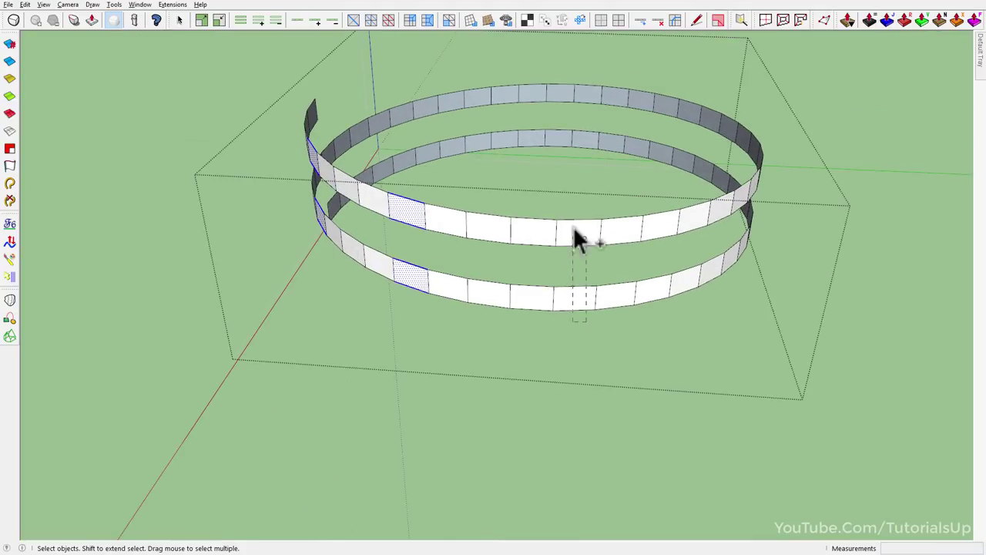
{"action": "mouse_move", "coordinate": [578, 239]}
{"action": "middle_mouse_down"}
{"action": "mouse_move", "coordinate": [583, 225]}
{"action": "mouse_move", "coordinate": [562, 333]}
{"action": "middle_mouse_up"}
Break the spiral into separate gapped thread panels and select them all with Ctrl+A.
{"action": "middle_click_drag", "start_coordinate": [593, 228], "coordinate": [416, 236]}
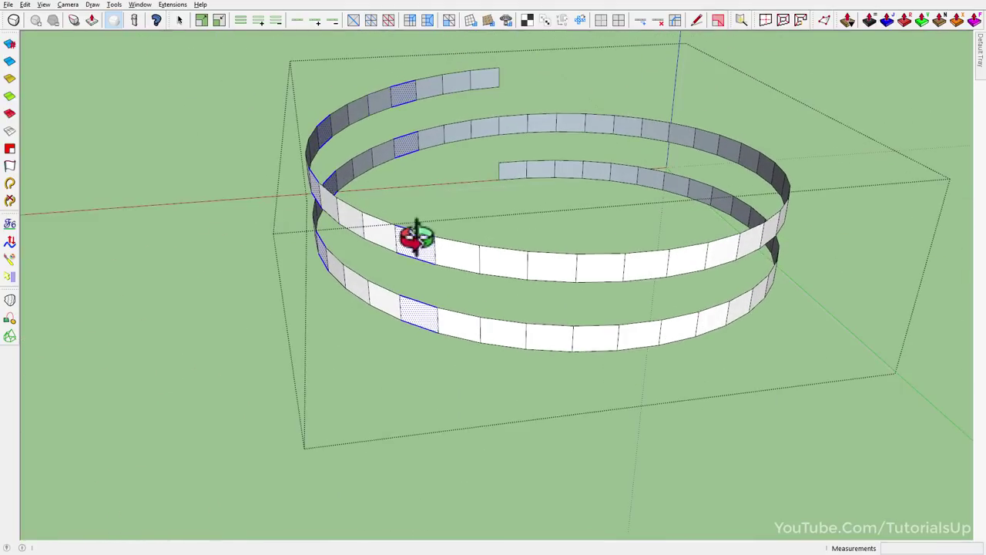
{"action": "mouse_move", "coordinate": [595, 255]}
{"action": "middle_mouse_down"}
{"action": "mouse_move", "coordinate": [493, 257]}
{"action": "mouse_move", "coordinate": [564, 372]}
{"action": "middle_mouse_up"}
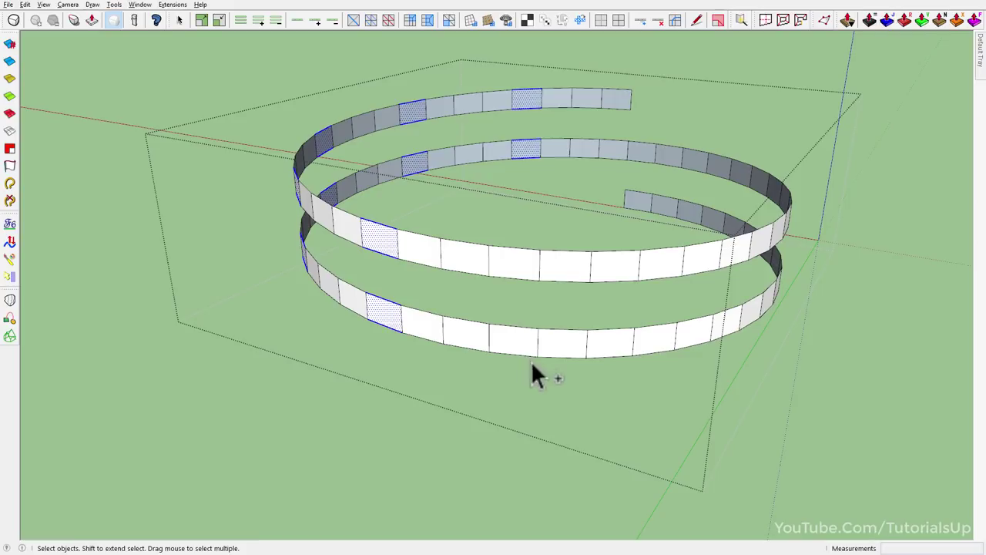
{"action": "mouse_move", "coordinate": [556, 245]}
{"action": "middle_mouse_down"}
{"action": "mouse_move", "coordinate": [616, 271]}
{"action": "mouse_move", "coordinate": [560, 387]}
{"action": "middle_mouse_up"}
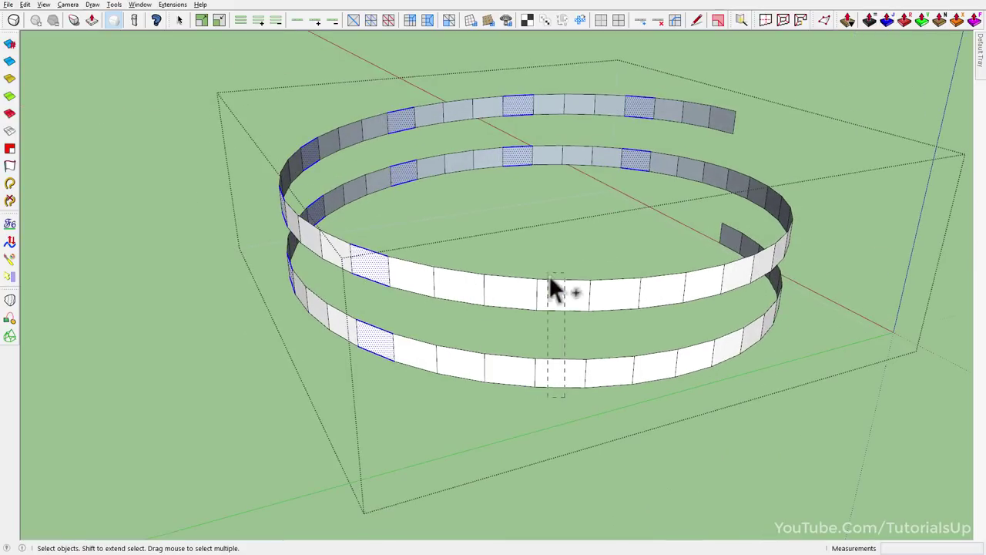
{"action": "mouse_move", "coordinate": [551, 290]}
{"action": "middle_mouse_down"}
{"action": "mouse_move", "coordinate": [462, 293]}
{"action": "mouse_move", "coordinate": [568, 418]}
{"action": "middle_mouse_up"}
{"action": "mouse_move", "coordinate": [548, 296]}
{"action": "middle_mouse_down"}
{"action": "mouse_move", "coordinate": [594, 378]}
{"action": "mouse_move", "coordinate": [555, 317]}
{"action": "mouse_move", "coordinate": [597, 341]}
{"action": "mouse_move", "coordinate": [586, 293]}
{"action": "mouse_move", "coordinate": [639, 295]}
{"action": "mouse_move", "coordinate": [682, 389]}
{"action": "mouse_move", "coordinate": [609, 306]}
{"action": "mouse_move", "coordinate": [552, 295]}
{"action": "mouse_move", "coordinate": [486, 317]}
{"action": "mouse_move", "coordinate": [655, 187]}
{"action": "mouse_move", "coordinate": [763, 455]}
{"action": "mouse_move", "coordinate": [744, 224]}
{"action": "mouse_move", "coordinate": [493, 285]}
{"action": "mouse_move", "coordinate": [422, 328]}
{"action": "middle_mouse_up"}
{"action": "key", "text": "ctrl+a"}
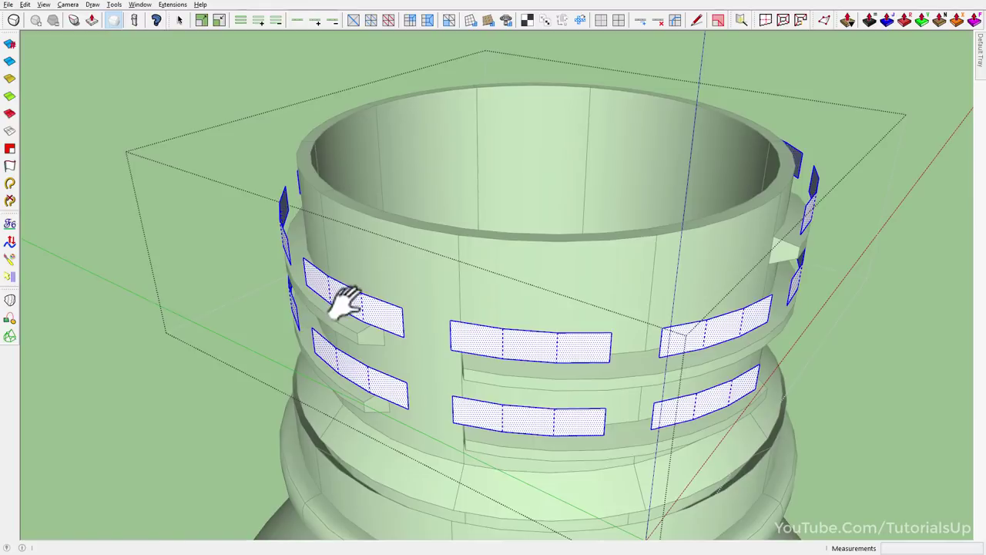
Push the selected thread panels outward about 0.64 with JointPushPull into raised threads.
{"action": "scroll", "coordinate": [505, 227], "scroll_direction": "up", "scroll_amount": 2}
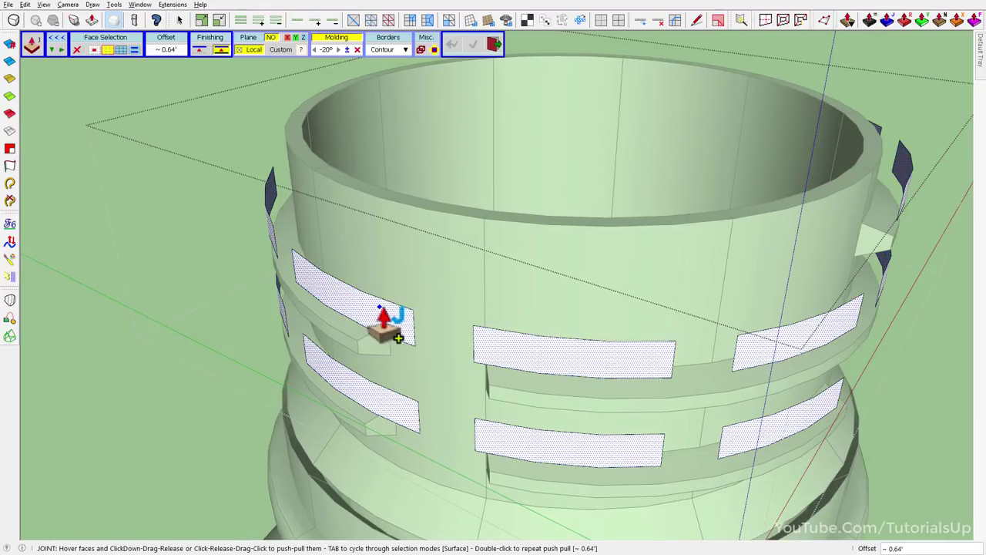
{"action": "middle_click_drag", "start_coordinate": [356, 230], "coordinate": [326, 352]}
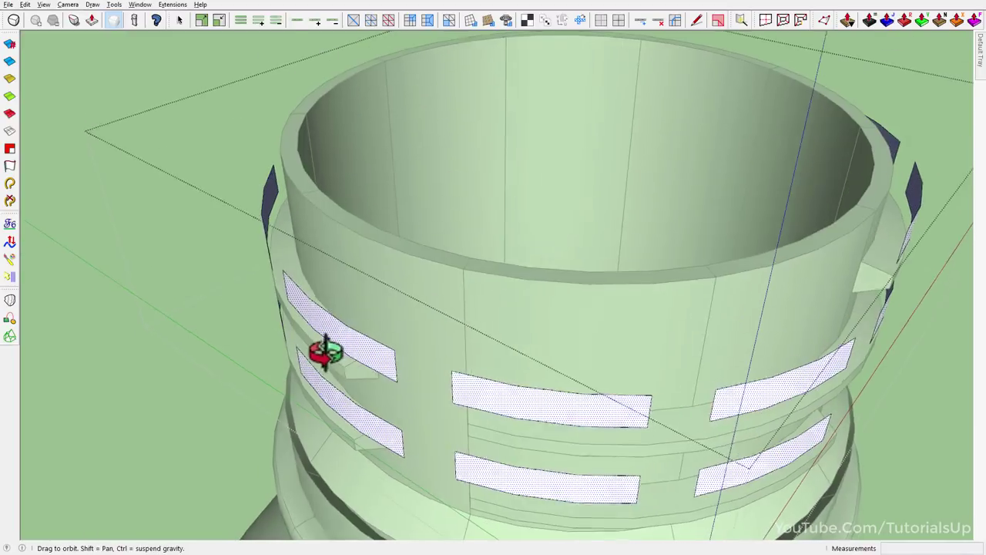
{"action": "scroll", "coordinate": [331, 349], "scroll_direction": "up", "scroll_amount": 2}
{"action": "mouse_move", "coordinate": [347, 336]}
{"action": "left_mouse_down"}
{"action": "mouse_move", "coordinate": [389, 402]}
{"action": "mouse_move", "coordinate": [387, 361]}
{"action": "left_mouse_up"}
{"action": "mouse_move", "coordinate": [420, 346]}
{"action": "middle_mouse_down"}
{"action": "mouse_move", "coordinate": [698, 114]}
{"action": "mouse_move", "coordinate": [592, 316]}
{"action": "mouse_move", "coordinate": [645, 99]}
{"action": "mouse_move", "coordinate": [403, 282]}
{"action": "middle_mouse_up"}
{"action": "scroll", "coordinate": [402, 282], "scroll_direction": "down", "scroll_amount": 3}
{"action": "mouse_move", "coordinate": [473, 315]}
{"action": "middle_mouse_down"}
{"action": "mouse_move", "coordinate": [581, 124]}
{"action": "mouse_move", "coordinate": [435, 351]}
{"action": "mouse_move", "coordinate": [338, 391]}
{"action": "middle_mouse_up"}
{"action": "scroll", "coordinate": [398, 346], "scroll_direction": "up", "scroll_amount": 3}
Copy the top edge loop of the neck ring group.
{"action": "double_click", "coordinate": [345, 379]}
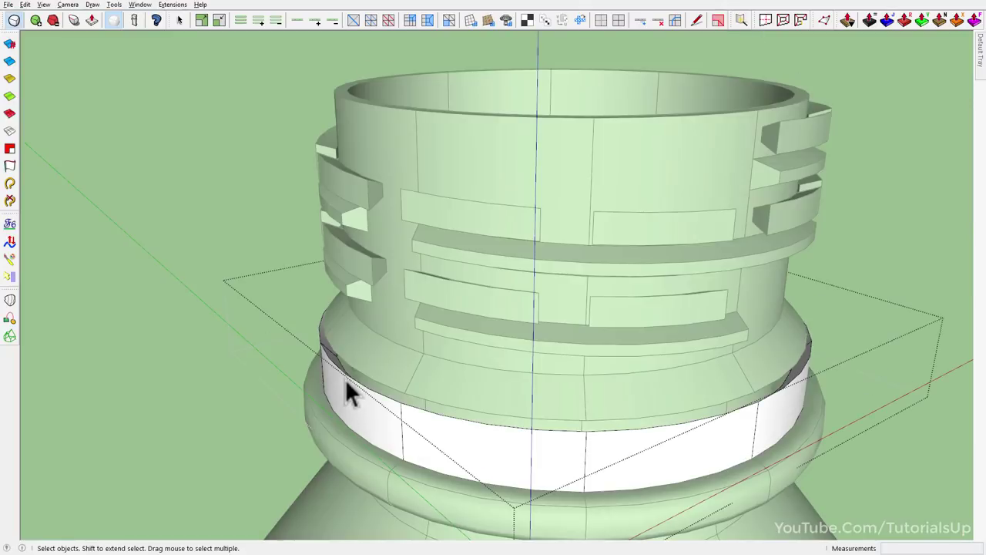
{"action": "key", "text": "Escape"}
{"action": "double_click", "coordinate": [317, 347]}
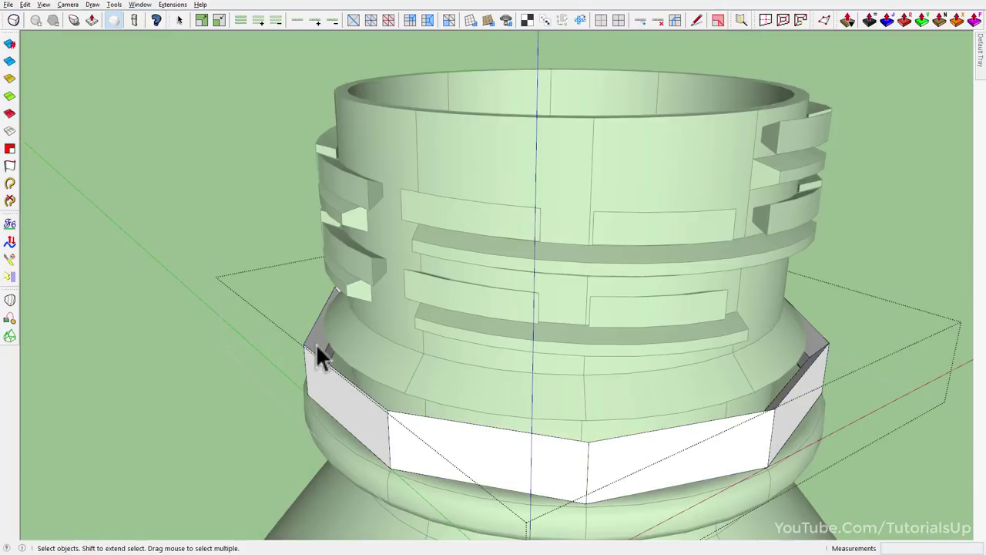
{"action": "left_click", "coordinate": [300, 21]}
{"action": "scroll", "coordinate": [410, 235], "scroll_direction": "down", "scroll_amount": 3}
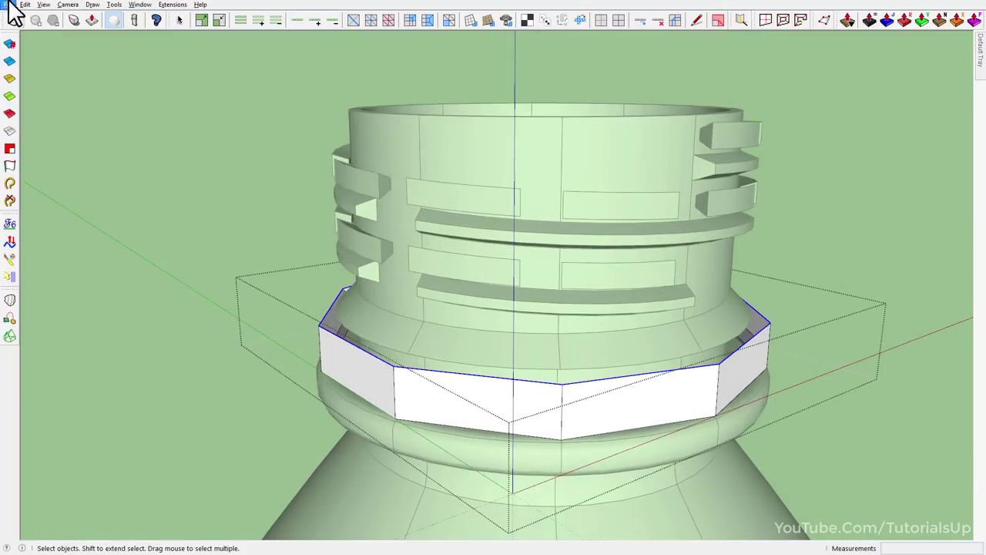
{"action": "left_click", "coordinate": [24, 4]}
{"action": "left_click", "coordinate": [57, 64]}
Paste the edge loop in place outside the group and begin extruding it upward.
{"action": "left_click", "coordinate": [221, 140]}
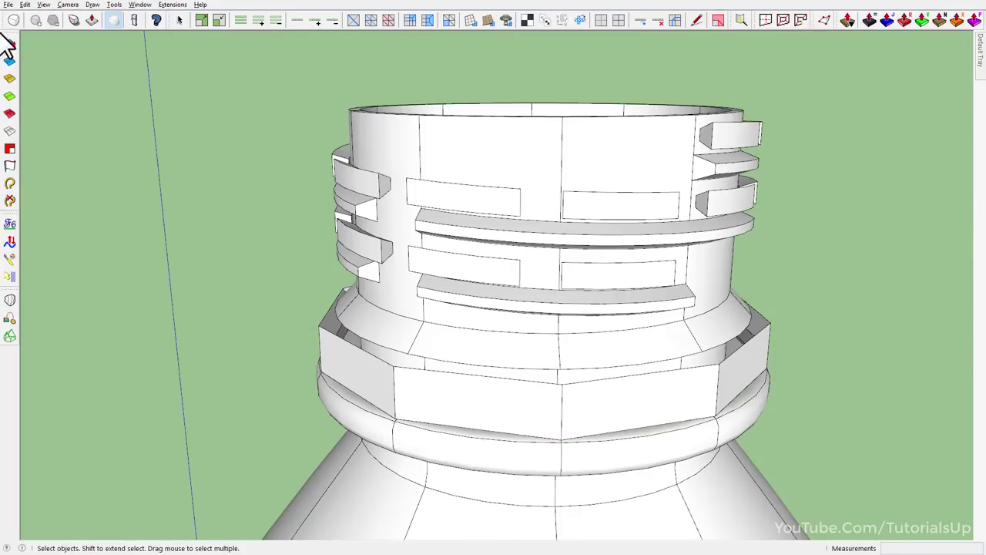
{"action": "left_click", "coordinate": [25, 4]}
{"action": "left_click", "coordinate": [81, 79]}
{"action": "middle_click_drag", "start_coordinate": [285, 242], "coordinate": [292, 206]}
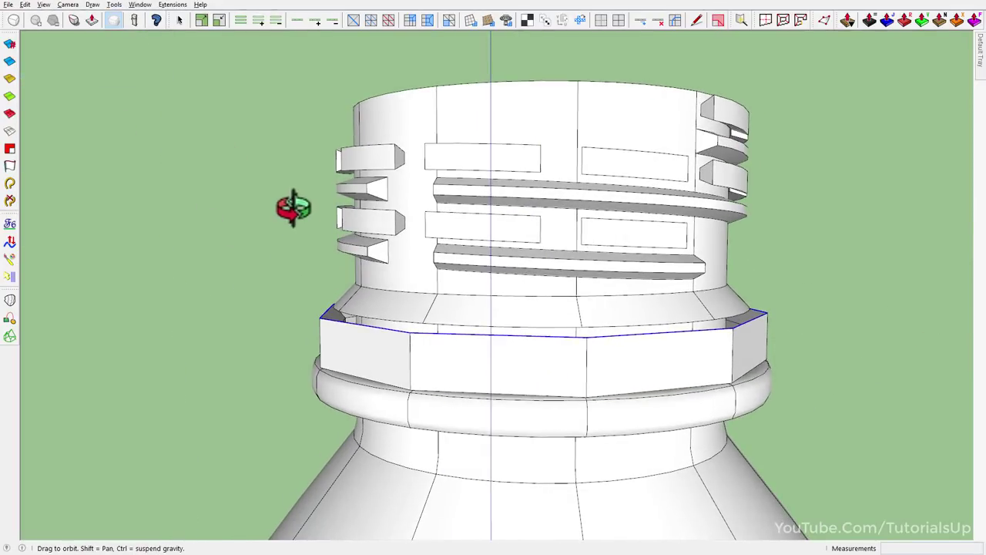
{"action": "key", "text": "ctrl"}
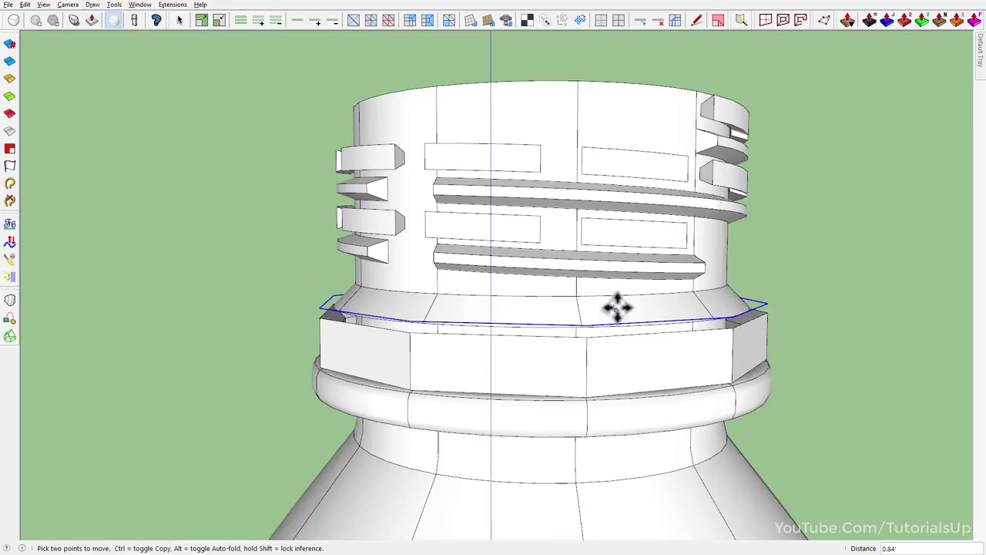
Fill the open top of the octagonal cap with a face using Fill Co-Planar Loops.
{"action": "left_click", "coordinate": [704, 99]}
{"action": "middle_click_drag", "start_coordinate": [704, 100], "coordinate": [560, 309]}
{"action": "scroll", "coordinate": [585, 258], "scroll_direction": "down", "scroll_amount": 2}
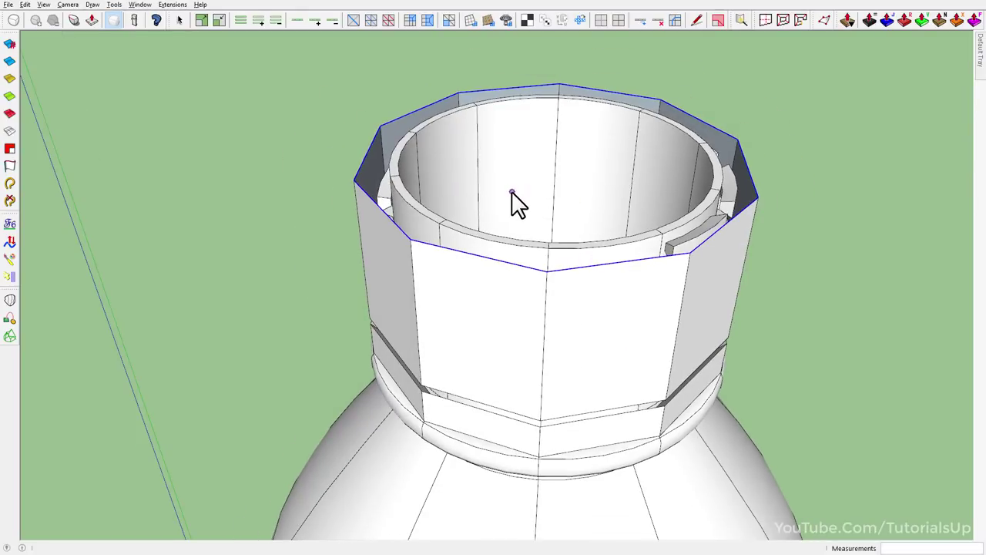
{"action": "middle_click_drag", "start_coordinate": [430, 151], "coordinate": [735, 225]}
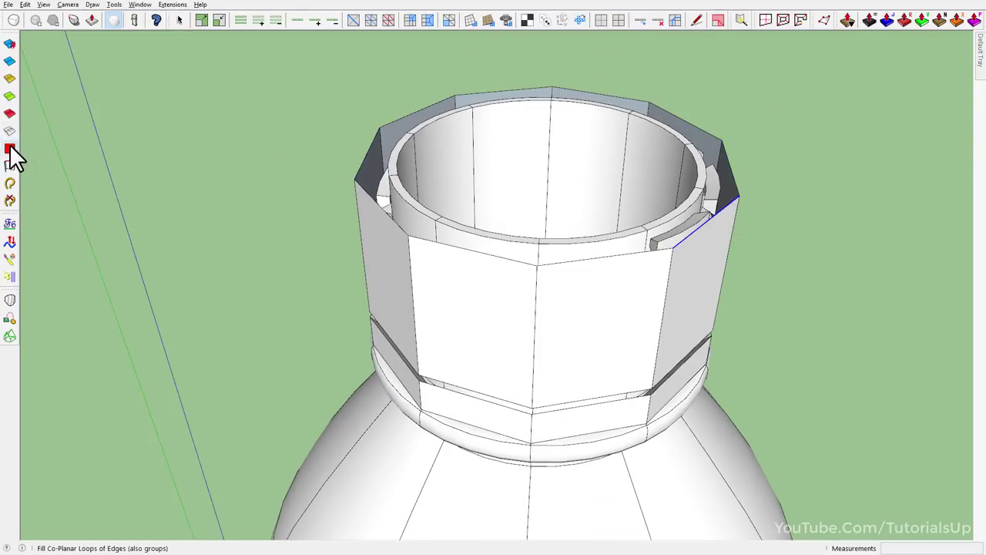
{"action": "left_click", "coordinate": [10, 148]}
Move the new top face up along the blue axis to make the cap taller.
{"action": "left_click", "coordinate": [716, 194]}
{"action": "key", "text": "m"}
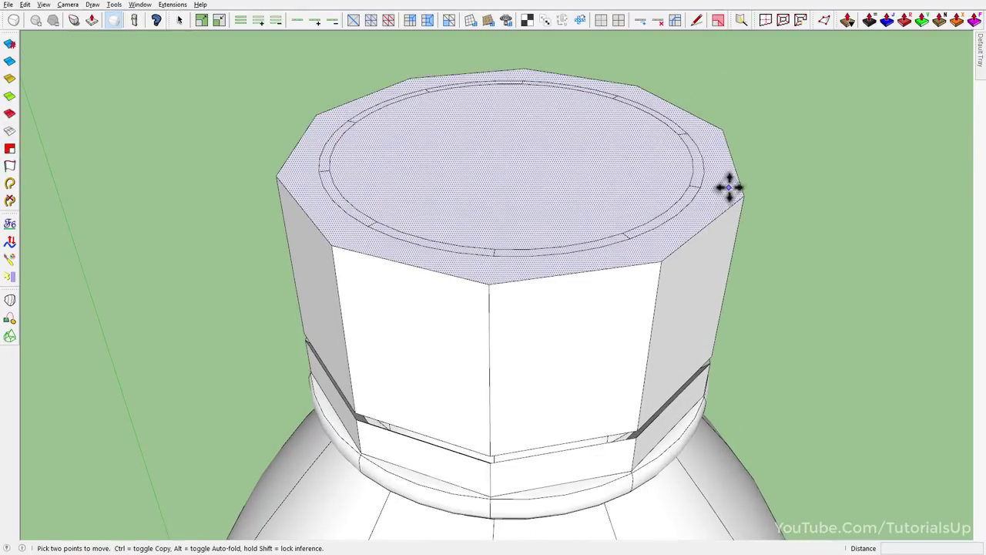
{"action": "left_click", "coordinate": [718, 195]}
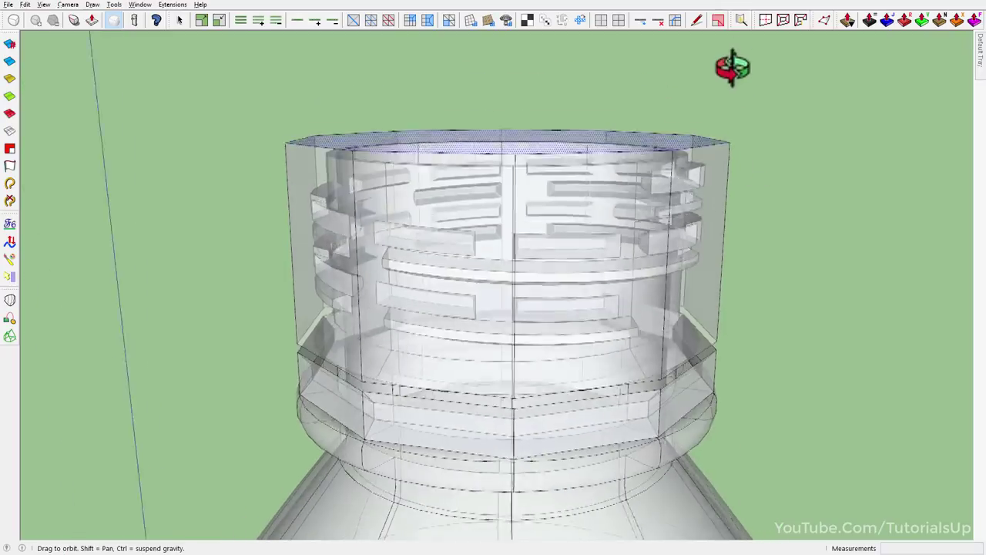
{"action": "mouse_move", "coordinate": [732, 66]}
{"action": "middle_mouse_down"}
{"action": "mouse_move", "coordinate": [764, 132]}
{"action": "mouse_move", "coordinate": [649, 187]}
{"action": "middle_mouse_up"}
Turn off X-ray display and select the whole octagonal cap prism.
{"action": "key", "text": "alt+x"}
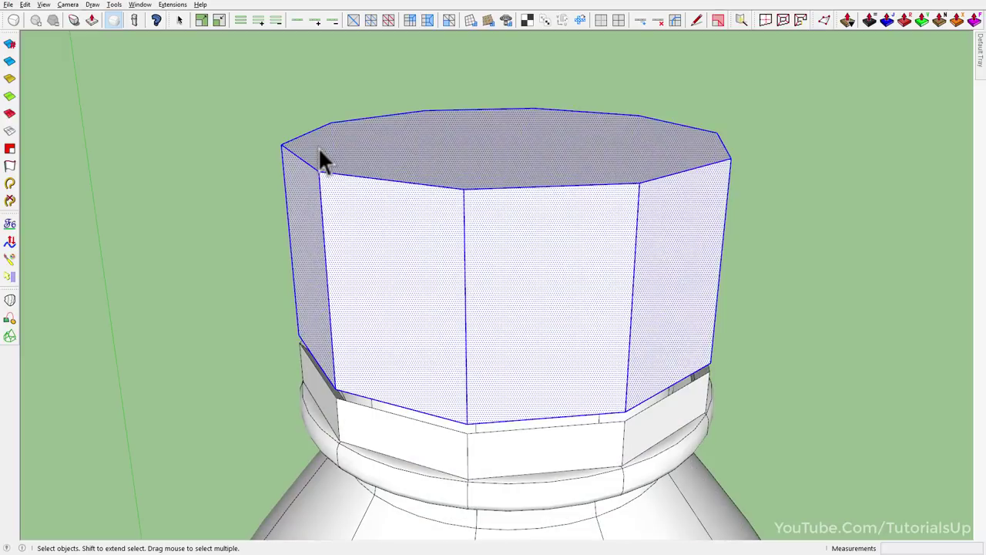
{"action": "mouse_move", "coordinate": [323, 162]}
{"action": "middle_mouse_down"}
{"action": "mouse_move", "coordinate": [315, 275]}
{"action": "mouse_move", "coordinate": [338, 223]}
{"action": "mouse_move", "coordinate": [451, 363]}
{"action": "mouse_move", "coordinate": [357, 337]}
{"action": "mouse_move", "coordinate": [855, 46]}
{"action": "middle_mouse_up"}
{"action": "scroll", "coordinate": [362, 234], "scroll_direction": "up", "scroll_amount": 3}
{"action": "scroll", "coordinate": [374, 213], "scroll_direction": "up", "scroll_amount": 3}
{"action": "triple_click", "coordinate": [356, 337]}
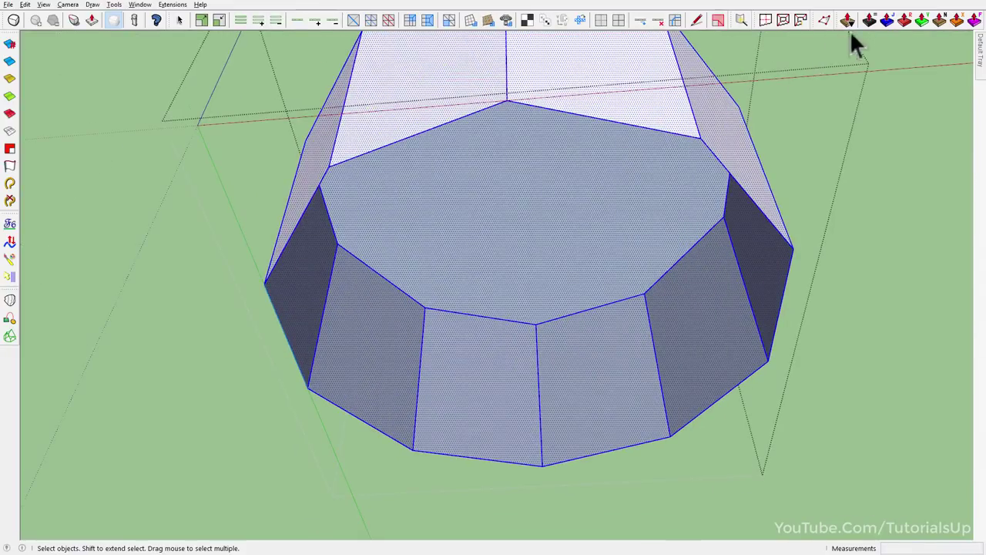
Set the Joint Push Pull molding angle to 0°.
{"action": "left_click", "coordinate": [870, 20]}
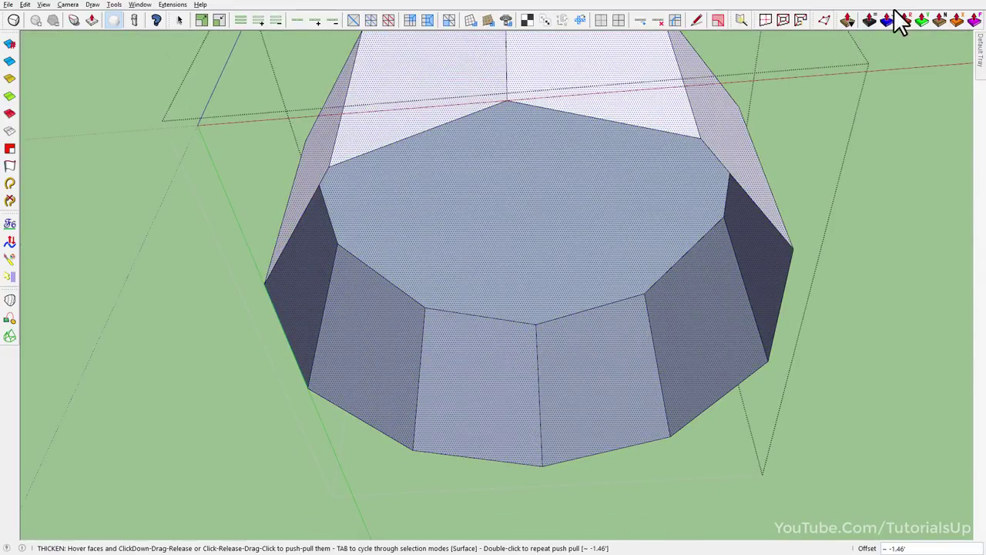
{"action": "left_click", "coordinate": [887, 20]}
{"action": "left_click", "coordinate": [330, 52]}
{"action": "type", "text": "0"}
{"action": "key", "text": "Return"}
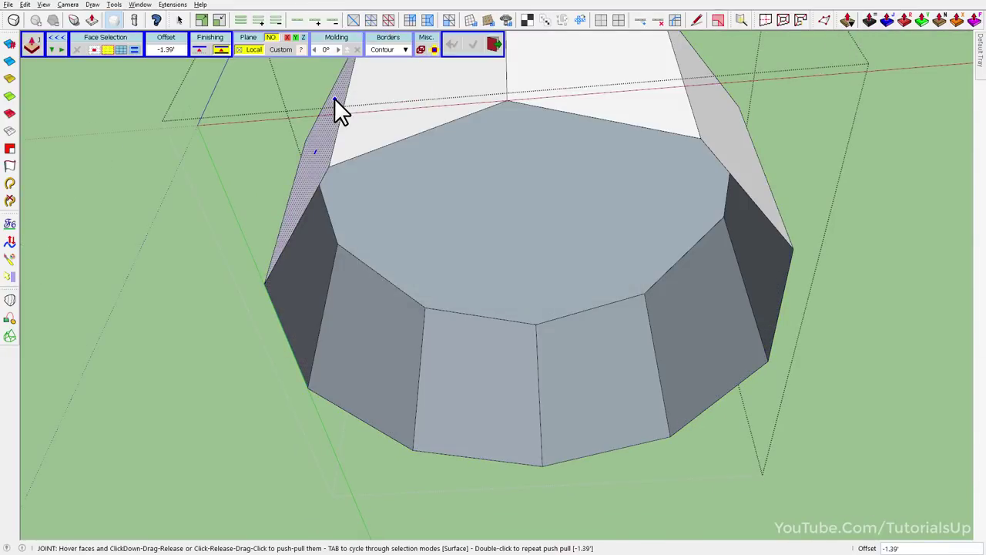
{"action": "key", "text": "space"}
Reselect the cap and Joint Push Pull its faces outward into a thick, uniform wall.
{"action": "triple_click", "coordinate": [299, 283]}
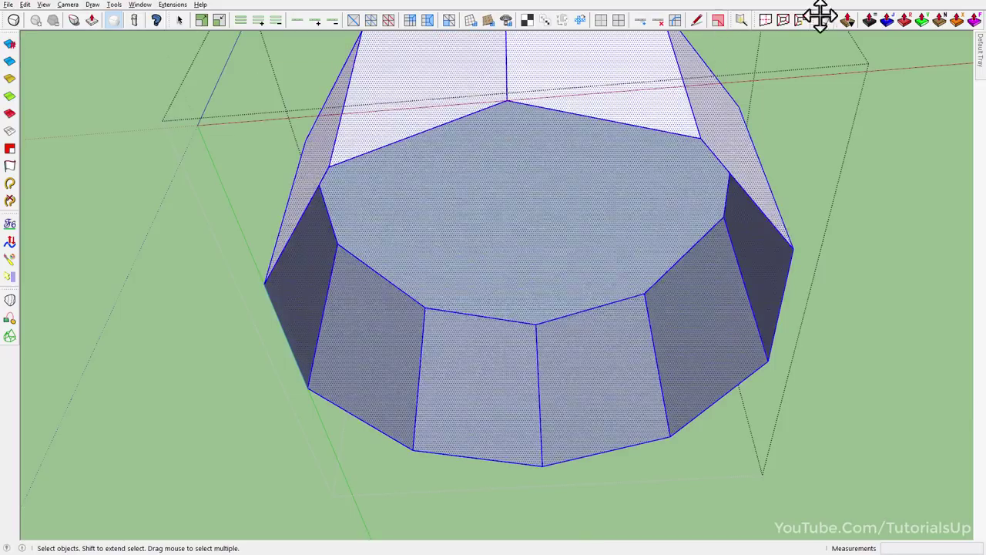
{"action": "left_click", "coordinate": [911, 18]}
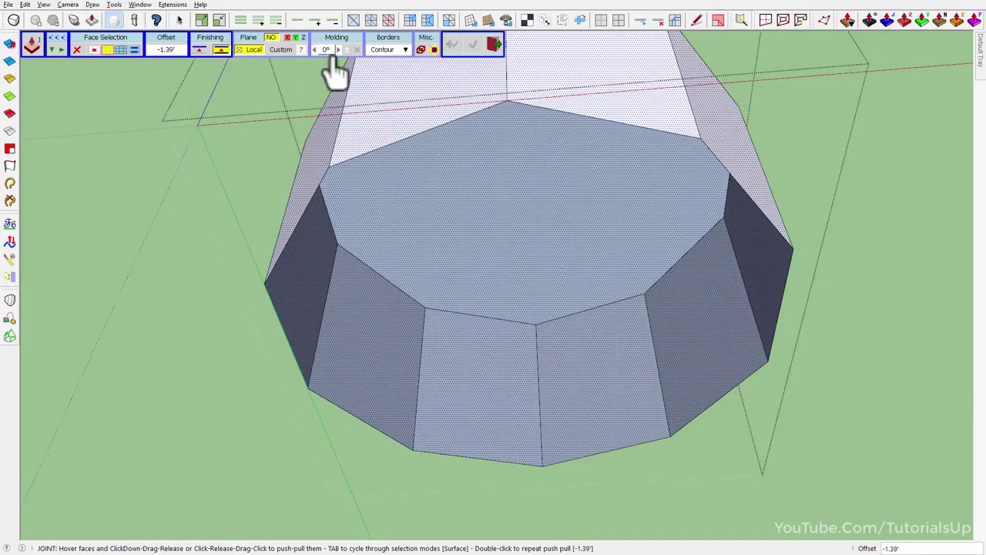
{"action": "mouse_move", "coordinate": [307, 281]}
{"action": "left_mouse_down"}
{"action": "mouse_move", "coordinate": [317, 277]}
{"action": "mouse_move", "coordinate": [332, 300]}
{"action": "left_mouse_up"}
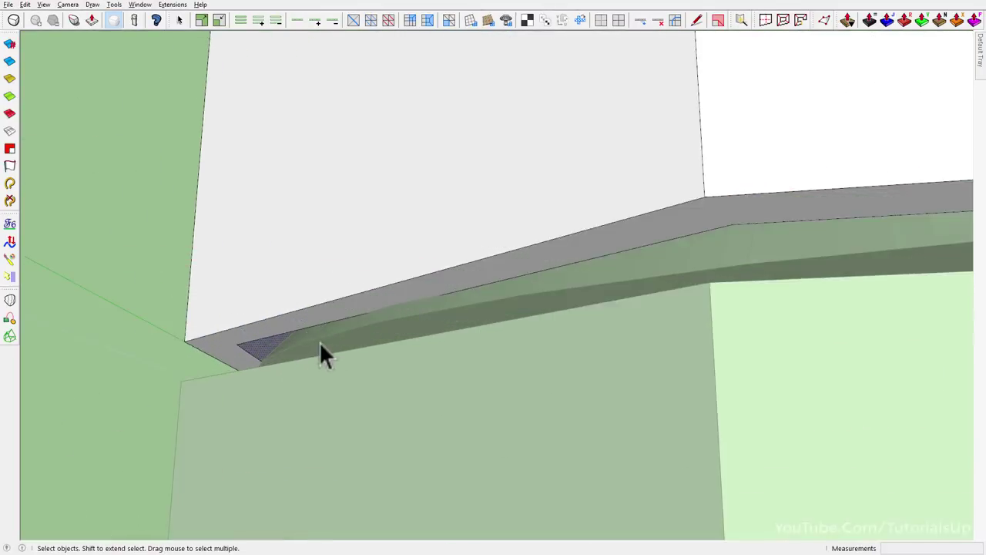
{"action": "mouse_move", "coordinate": [321, 346]}
{"action": "middle_mouse_down"}
{"action": "mouse_move", "coordinate": [40, 372]}
{"action": "mouse_move", "coordinate": [57, 396]}
{"action": "middle_mouse_up"}
{"action": "mouse_move", "coordinate": [204, 392]}
{"action": "middle_mouse_down", "text": "shift"}
{"action": "mouse_move", "coordinate": [379, 305]}
{"action": "mouse_move", "coordinate": [447, 403]}
{"action": "mouse_move", "coordinate": [436, 355]}
{"action": "mouse_move", "coordinate": [328, 359]}
{"action": "mouse_move", "coordinate": [336, 302]}
{"action": "middle_mouse_up", "text": "shift"}
{"action": "scroll", "coordinate": [328, 359], "scroll_direction": "up", "scroll_amount": 5}
{"action": "scroll", "coordinate": [433, 357], "scroll_direction": "down", "scroll_amount": 5}
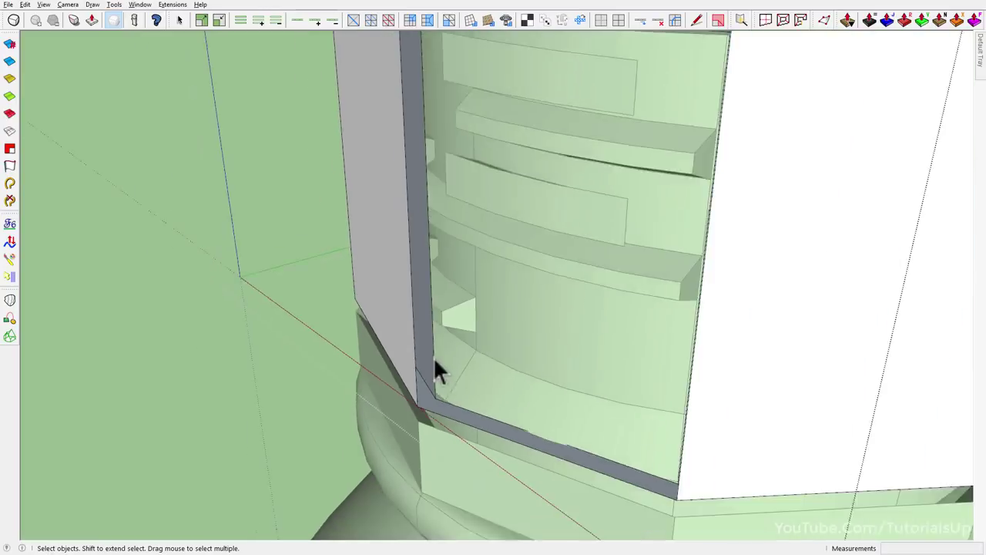
{"action": "scroll", "coordinate": [433, 362], "scroll_direction": "down", "scroll_amount": 2}
{"action": "mouse_move", "coordinate": [433, 362]}
{"action": "middle_mouse_down"}
{"action": "mouse_move", "coordinate": [550, 242]}
{"action": "mouse_move", "coordinate": [480, 165]}
{"action": "mouse_move", "coordinate": [498, 298]}
{"action": "mouse_move", "coordinate": [462, 363]}
{"action": "middle_mouse_up"}
{"action": "scroll", "coordinate": [496, 292], "scroll_direction": "up", "scroll_amount": 2}
Offset the cap's top face inward to create an inner outline.
{"action": "scroll", "coordinate": [440, 309], "scroll_direction": "up", "scroll_amount": 3}
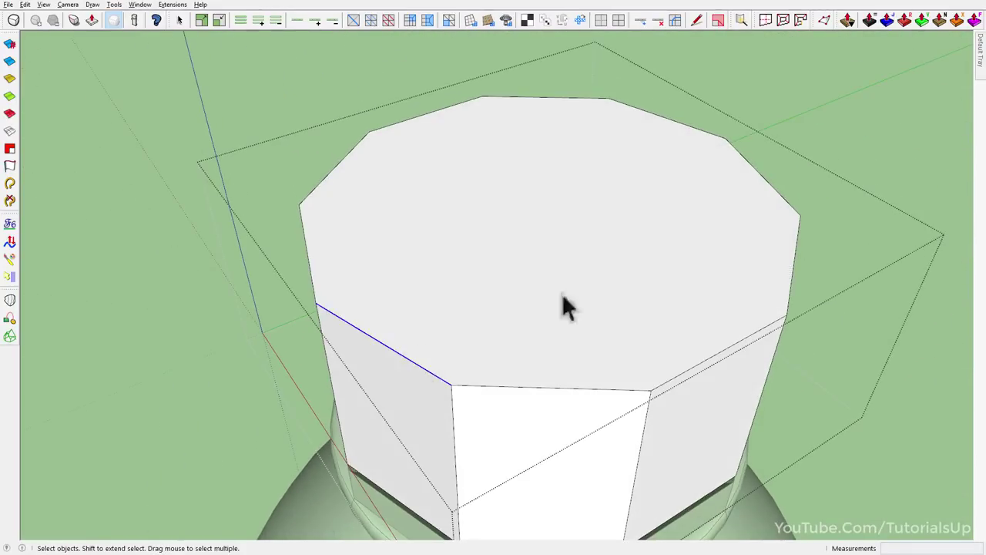
{"action": "left_click", "coordinate": [657, 355]}
{"action": "left_click", "coordinate": [738, 345]}
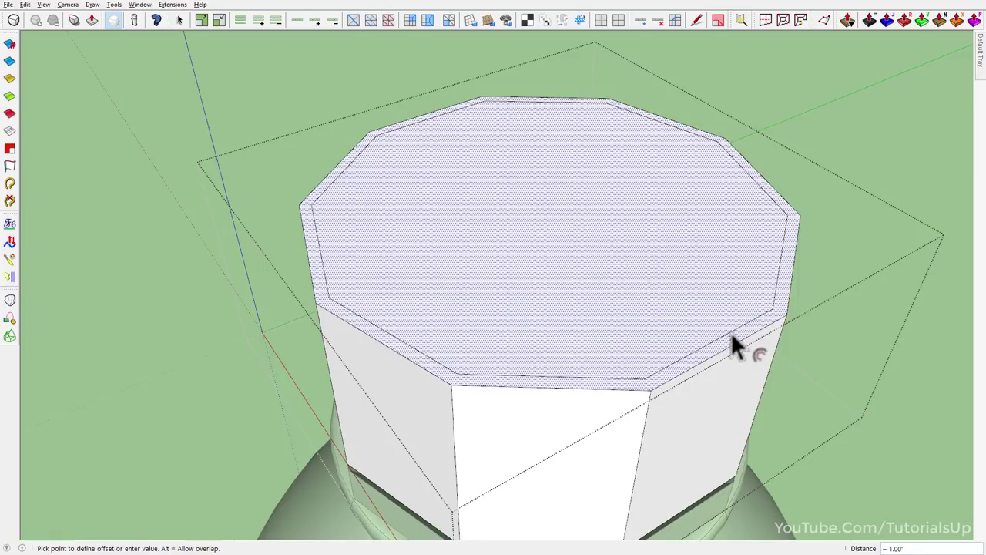
{"action": "left_click", "coordinate": [731, 335]}
{"action": "key", "text": "space"}
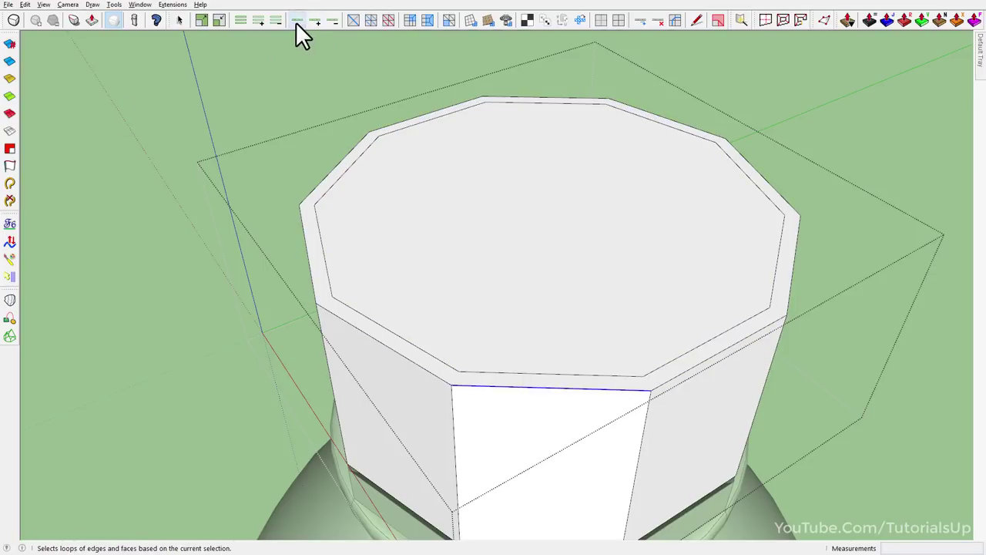
Split the outer top ring into quads and raise the crease on its outer edge loop.
{"action": "left_click", "coordinate": [485, 381]}
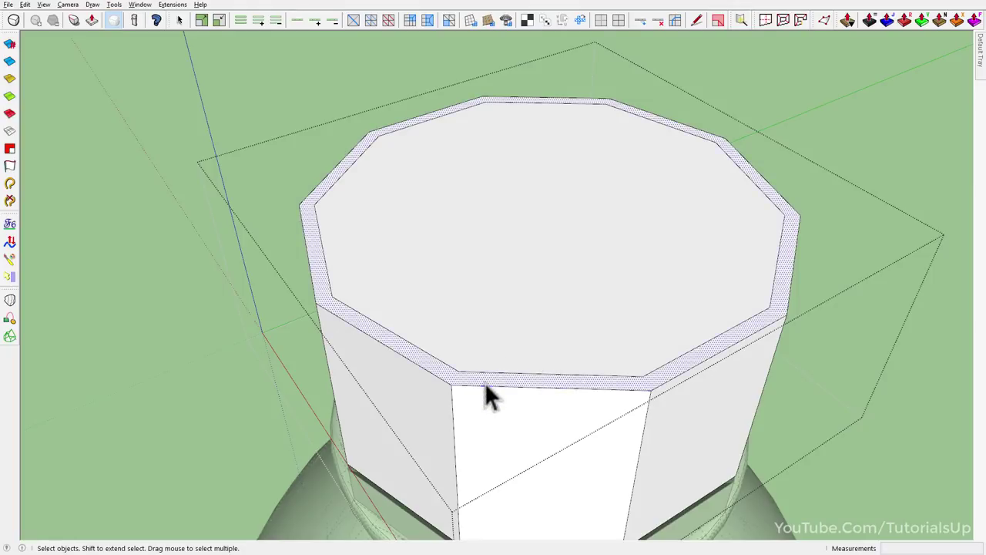
{"action": "left_click", "coordinate": [785, 20]}
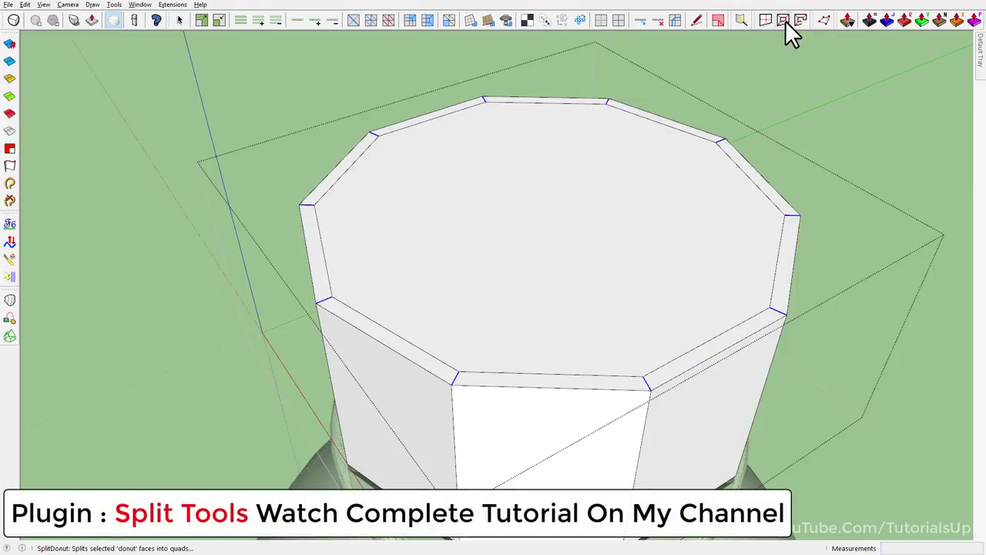
{"action": "left_click", "coordinate": [298, 21]}
{"action": "left_click", "coordinate": [87, 21]}
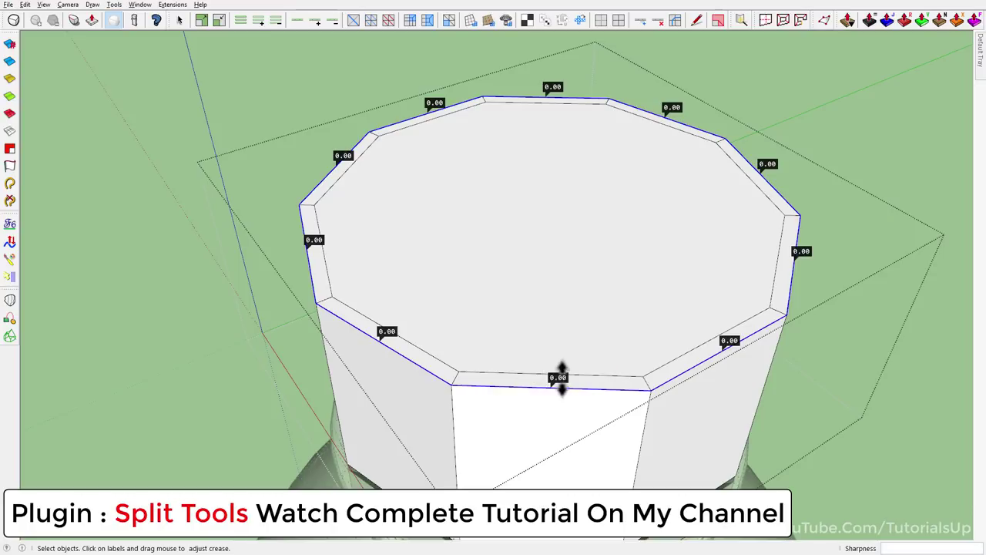
{"action": "left_click_drag", "start_coordinate": [561, 377], "coordinate": [583, 143]}
{"action": "mouse_move", "coordinate": [583, 143]}
{"action": "middle_mouse_down"}
{"action": "mouse_move", "coordinate": [467, 134]}
{"action": "mouse_move", "coordinate": [423, 258]}
{"action": "mouse_move", "coordinate": [440, 223]}
{"action": "middle_mouse_up"}
{"action": "double_click", "coordinate": [440, 224]}
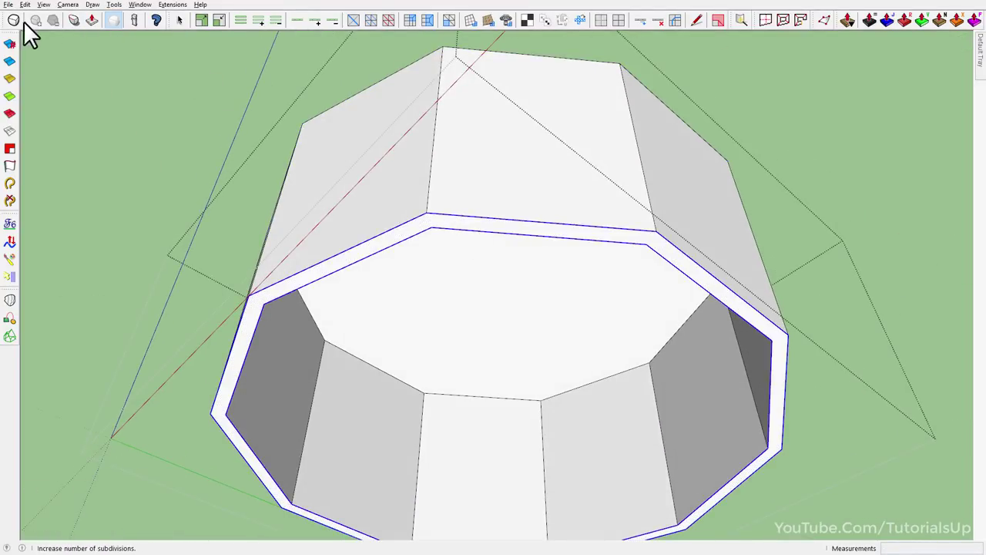
Crease the cap's inner rim edge loop to sharpen it.
{"action": "left_click", "coordinate": [94, 21]}
{"action": "left_click_drag", "start_coordinate": [354, 257], "coordinate": [363, 98]}
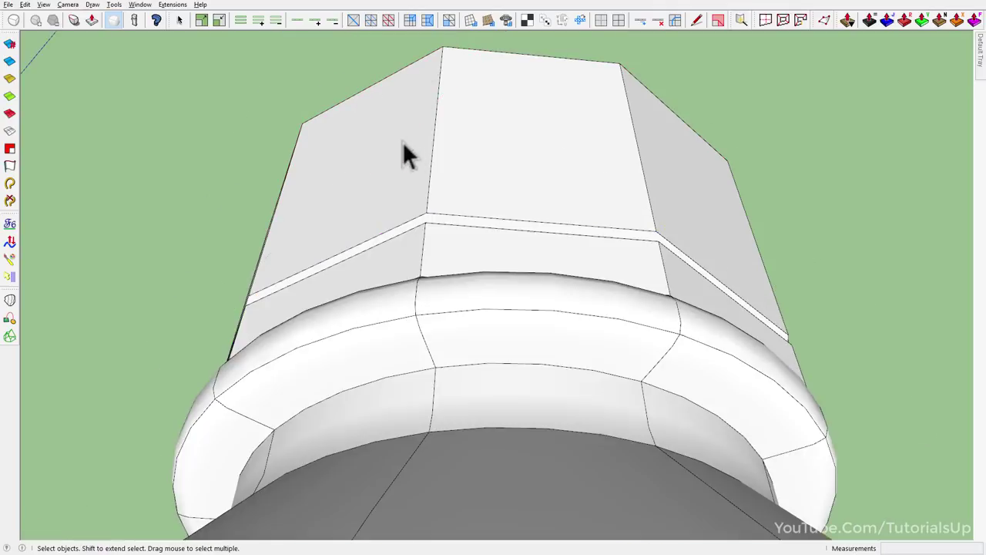
{"action": "middle_click_drag", "start_coordinate": [402, 141], "coordinate": [408, 401]}
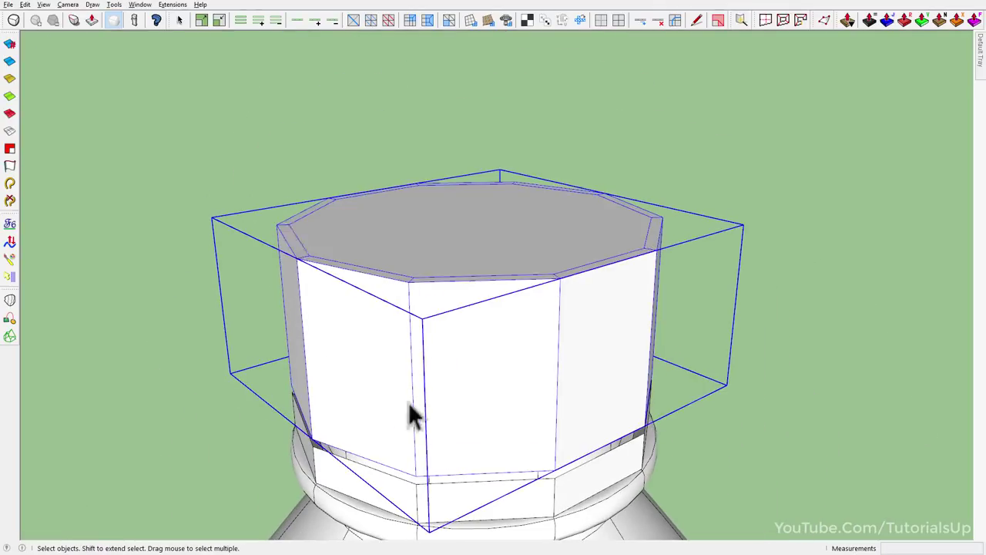
Turn on the subdivided mesh for the cap and neck hex ring and raise the subdivision level.
{"action": "left_click", "coordinate": [15, 22]}
{"action": "left_click", "coordinate": [35, 21]}
{"action": "scroll", "coordinate": [416, 308], "scroll_direction": "down", "scroll_amount": 4}
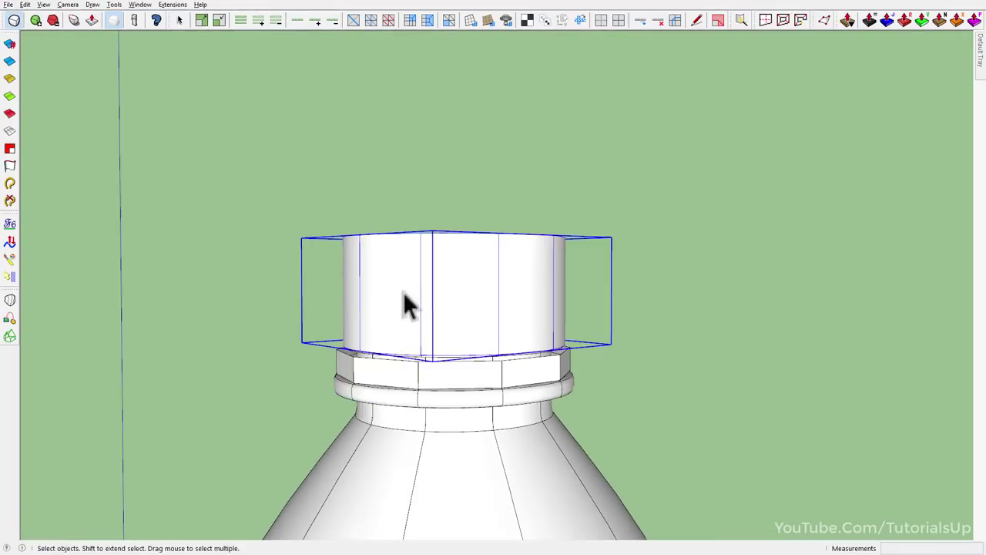
{"action": "left_click", "coordinate": [432, 370]}
{"action": "left_click", "coordinate": [31, 20]}
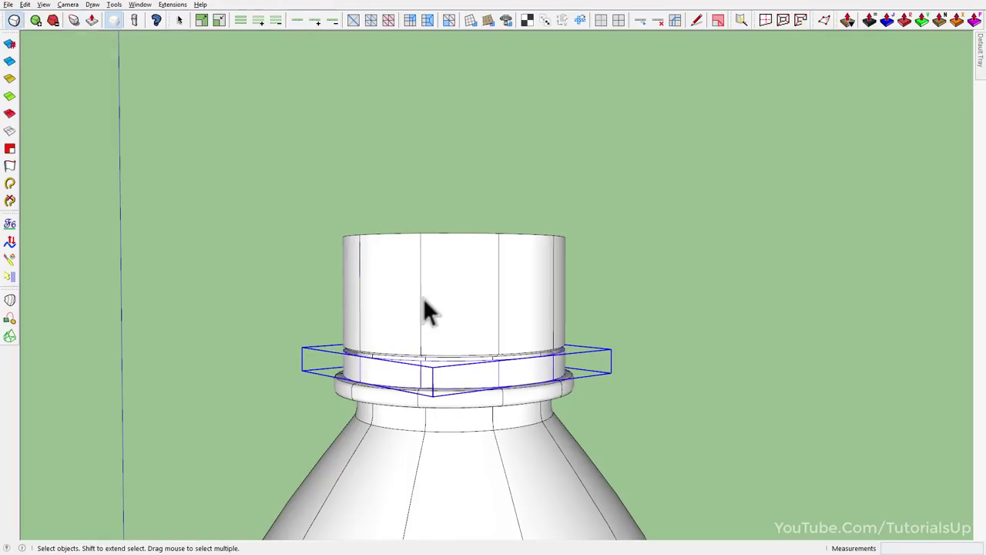
{"action": "mouse_move", "coordinate": [423, 297]}
{"action": "middle_mouse_down"}
{"action": "mouse_move", "coordinate": [516, 260]}
{"action": "mouse_move", "coordinate": [428, 317]}
{"action": "middle_mouse_up"}
{"action": "left_click", "coordinate": [479, 263]}
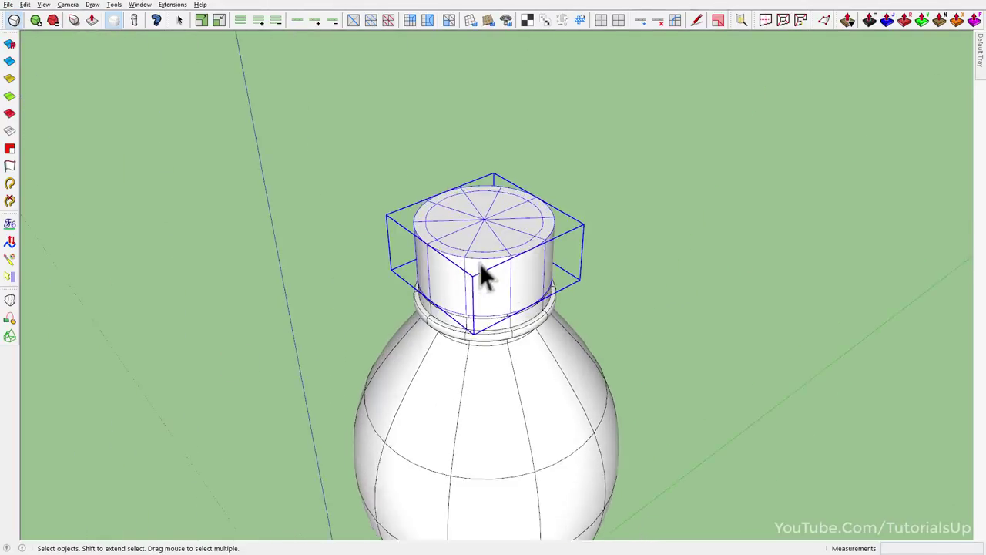
{"action": "scroll", "coordinate": [431, 224], "scroll_direction": "up", "scroll_amount": 2}
{"action": "mouse_move", "coordinate": [490, 301]}
{"action": "middle_mouse_down"}
{"action": "mouse_move", "coordinate": [563, 214]}
{"action": "mouse_move", "coordinate": [642, 263]}
{"action": "middle_mouse_up"}
Move the cap 50 along the red axis, off the bottle neck.
{"action": "middle_click_drag", "start_coordinate": [488, 297], "coordinate": [636, 220]}
{"action": "key", "text": "m"}
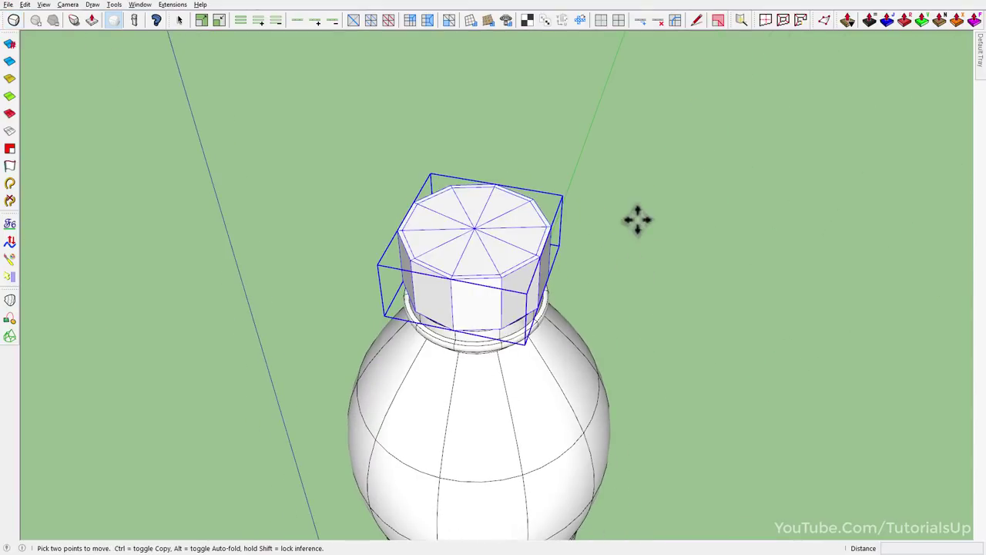
{"action": "left_click", "coordinate": [636, 221]}
{"action": "key", "text": "Return"}
{"action": "key", "text": "space"}
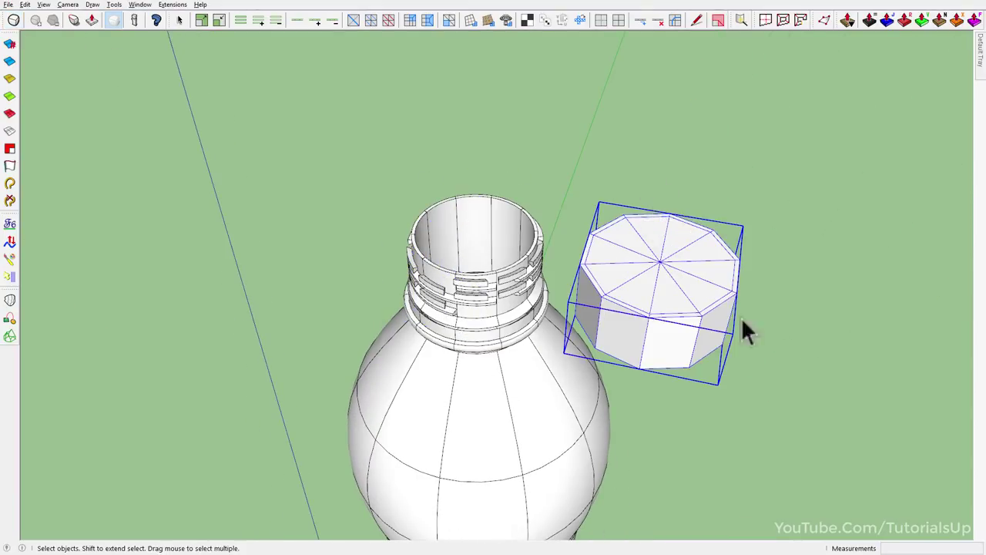
Copy the neck's thread ridges 50 over so they sit inside the cap.
{"action": "middle_click_drag", "start_coordinate": [741, 318], "coordinate": [685, 282]}
{"action": "scroll", "coordinate": [685, 282], "scroll_direction": "up", "scroll_amount": 2}
{"action": "scroll", "coordinate": [407, 224], "scroll_direction": "up", "scroll_amount": 2}
{"action": "left_click", "coordinate": [400, 240]}
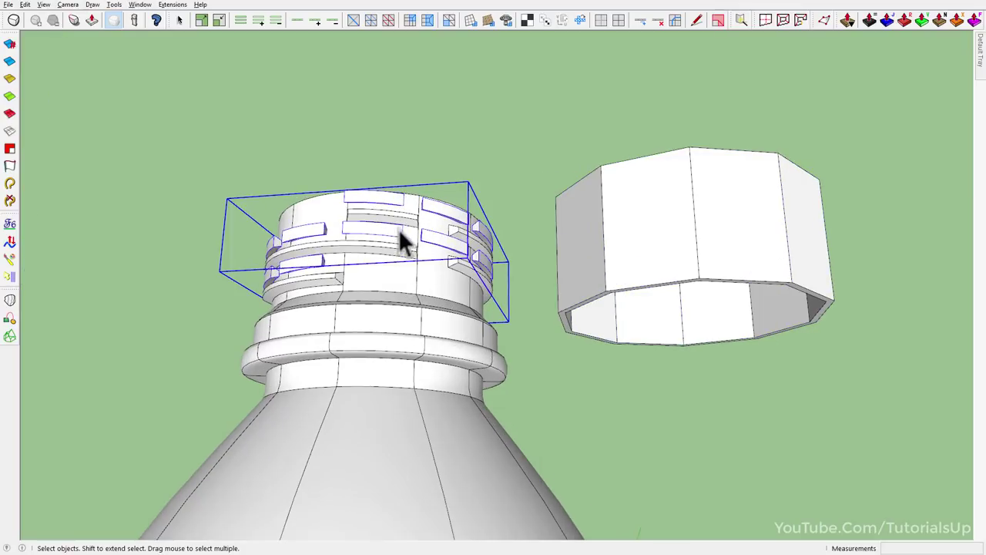
{"action": "left_click", "coordinate": [400, 158]}
{"action": "type", "text": "50"}
{"action": "key", "text": "Return"}
Smooth the cap with subdivision and inspect the threads inside it.
{"action": "mouse_move", "coordinate": [412, 147]}
{"action": "middle_mouse_down", "text": "shift"}
{"action": "mouse_move", "coordinate": [502, 301]}
{"action": "mouse_move", "coordinate": [447, 126]}
{"action": "mouse_move", "coordinate": [358, 163]}
{"action": "middle_mouse_up", "text": "shift"}
{"action": "scroll", "coordinate": [358, 163], "scroll_direction": "up", "scroll_amount": 3}
{"action": "mouse_move", "coordinate": [297, 259]}
{"action": "middle_mouse_down"}
{"action": "mouse_move", "coordinate": [403, 265]}
{"action": "mouse_move", "coordinate": [231, 39]}
{"action": "mouse_move", "coordinate": [183, 110]}
{"action": "middle_mouse_up"}
{"action": "scroll", "coordinate": [182, 110], "scroll_direction": "down", "scroll_amount": 5}
{"action": "mouse_move", "coordinate": [429, 301]}
{"action": "middle_mouse_down", "text": "shift"}
{"action": "mouse_move", "coordinate": [407, 246]}
{"action": "mouse_move", "coordinate": [447, 345]}
{"action": "middle_mouse_up", "text": "shift"}
{"action": "scroll", "coordinate": [314, 205], "scroll_direction": "up", "scroll_amount": 3}
{"action": "left_click", "coordinate": [14, 19]}
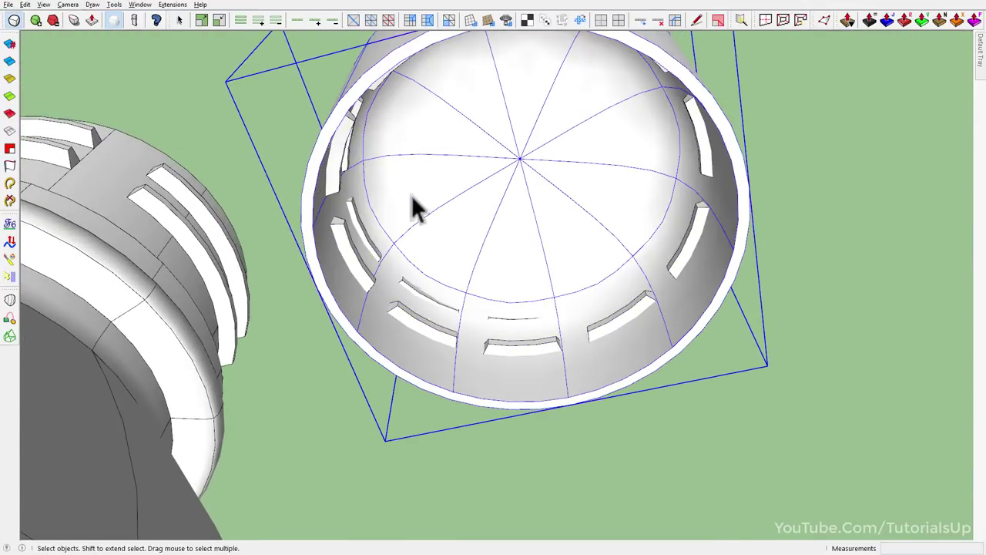
{"action": "mouse_move", "coordinate": [475, 244]}
{"action": "middle_mouse_down"}
{"action": "mouse_move", "coordinate": [341, 336]}
{"action": "mouse_move", "coordinate": [389, 276]}
{"action": "middle_mouse_up"}
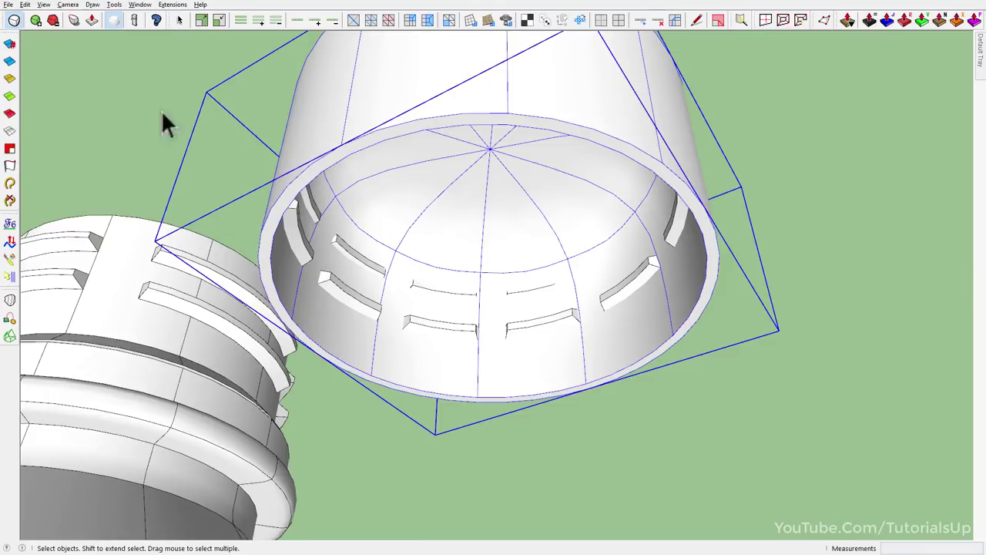
{"action": "middle_click_drag", "start_coordinate": [162, 114], "coordinate": [495, 253], "text": "shift"}
{"action": "scroll", "coordinate": [154, 124], "scroll_direction": "up", "scroll_amount": 2}
Return the cap to its control mesh, open its group, and erase the top face's radial edges.
{"action": "left_click", "coordinate": [14, 21]}
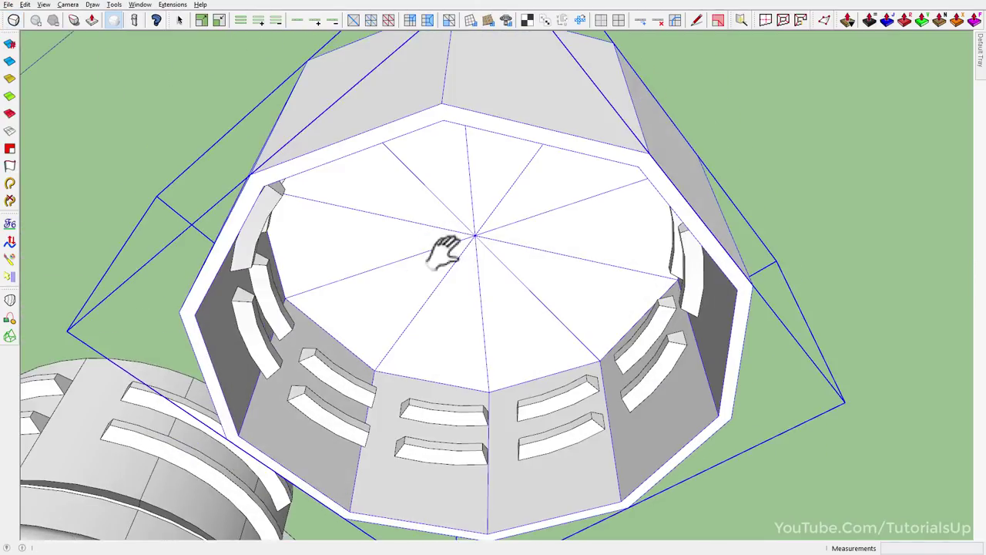
{"action": "double_click", "coordinate": [376, 351]}
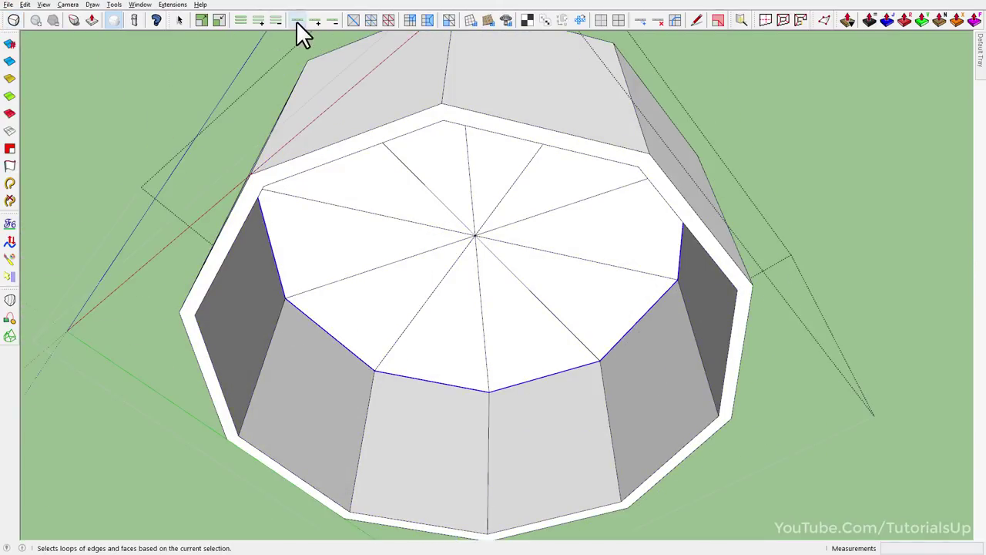
{"action": "left_click", "coordinate": [89, 20]}
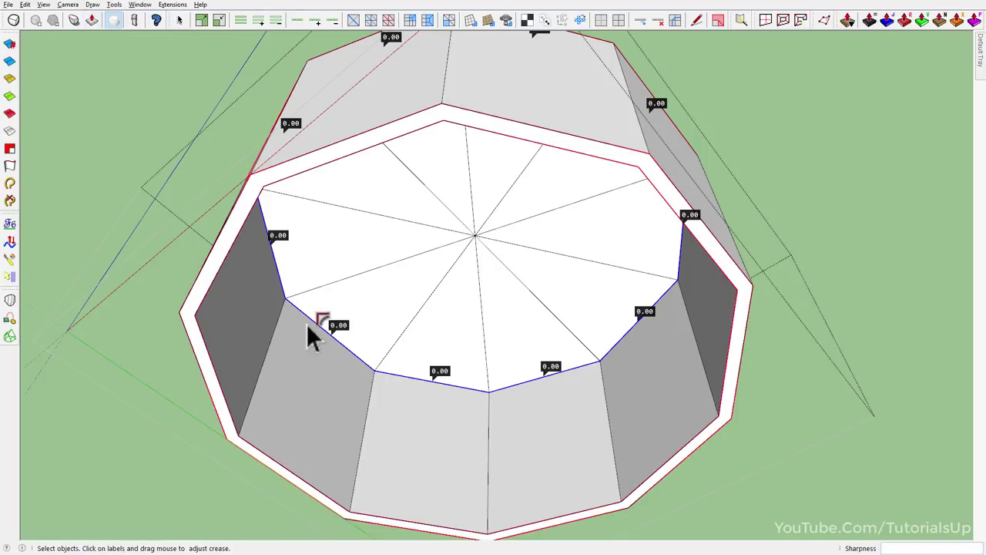
{"action": "key", "text": "space"}
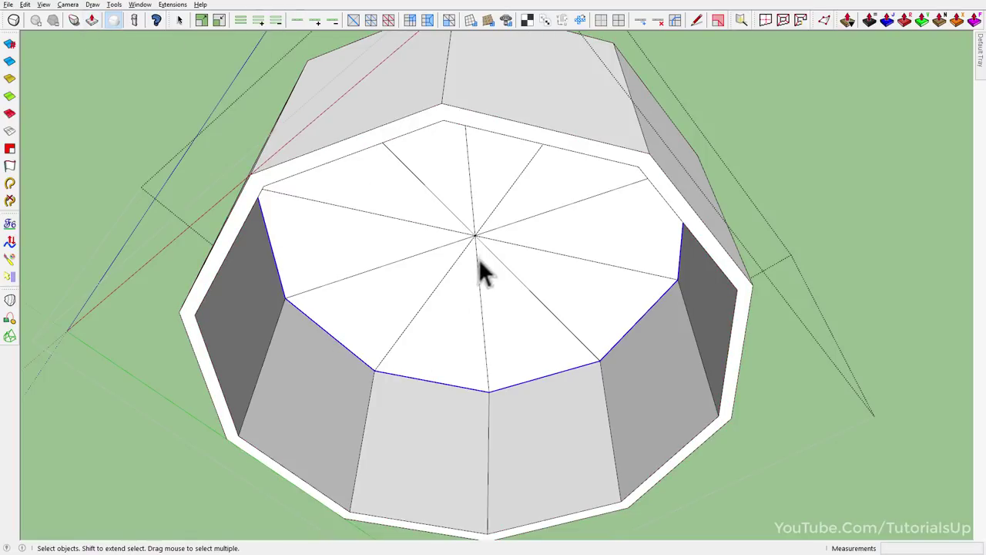
{"action": "key", "text": "e"}
{"action": "left_click_drag", "start_coordinate": [476, 234], "coordinate": [416, 300]}
Offset the inner top face to place a narrow outline just inside the rim.
{"action": "key", "text": "f"}
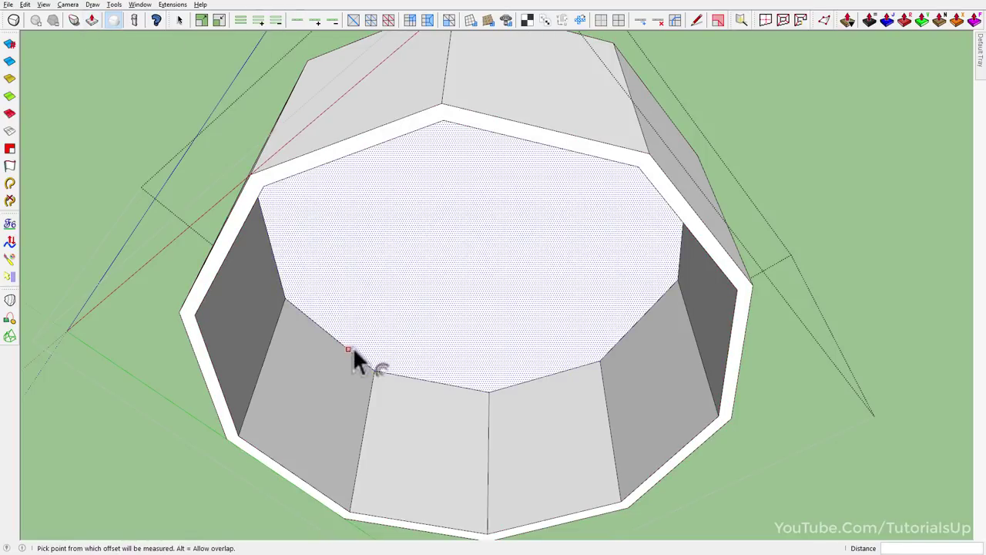
{"action": "scroll", "coordinate": [330, 315], "scroll_direction": "up", "scroll_amount": 3}
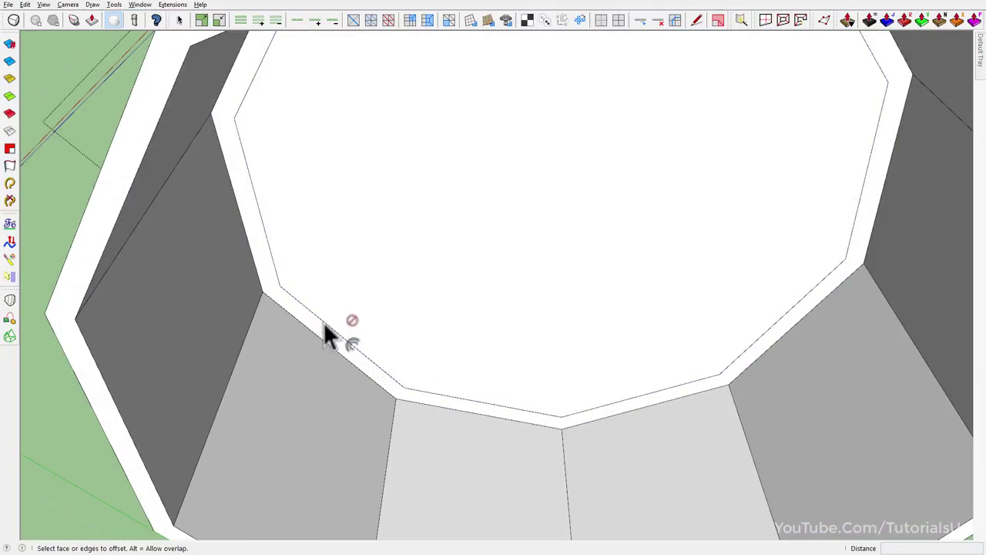
{"action": "left_click", "coordinate": [328, 315]}
{"action": "key", "text": "Escape"}
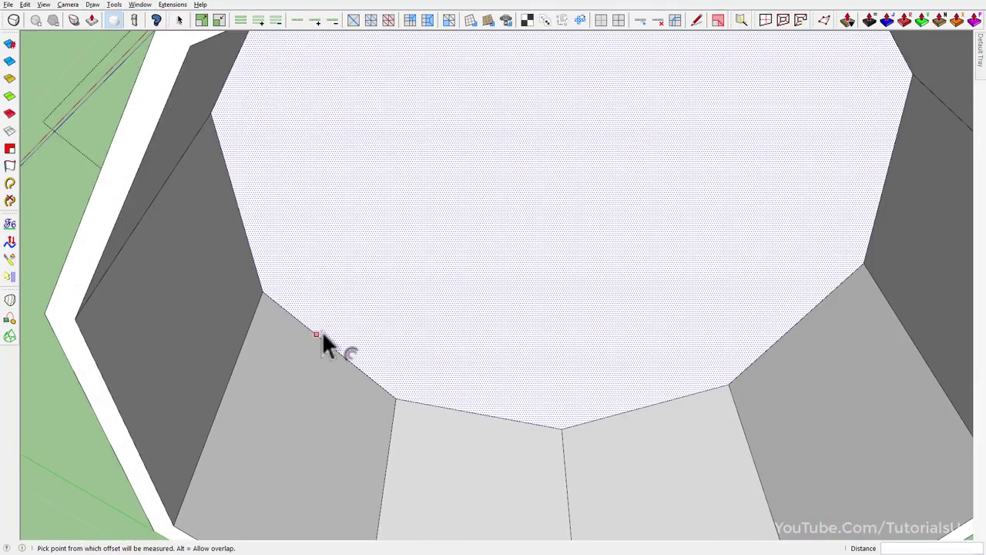
{"action": "left_click", "coordinate": [324, 329]}
{"action": "key", "text": "Escape"}
{"action": "left_click", "coordinate": [349, 341]}
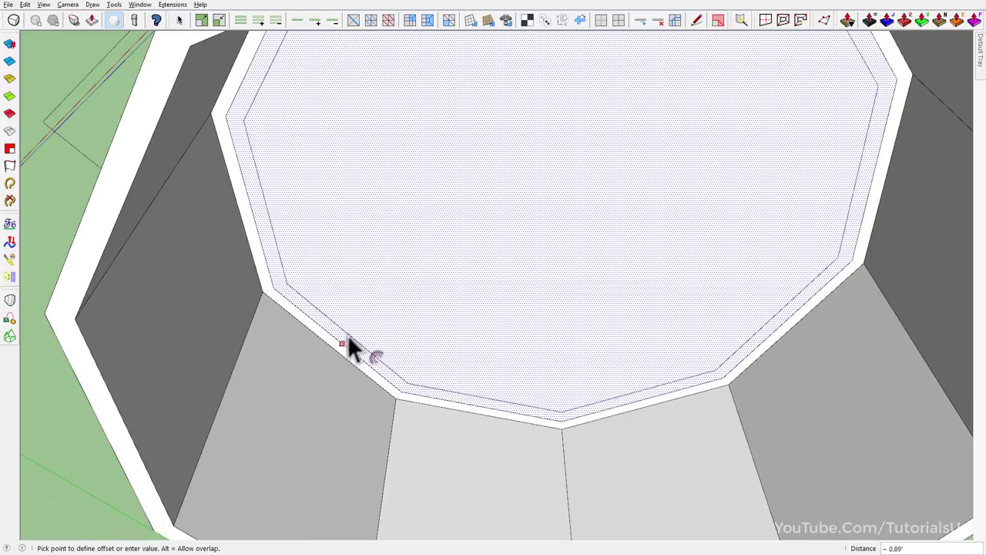
{"action": "left_click", "coordinate": [346, 337]}
{"action": "key", "text": "space"}
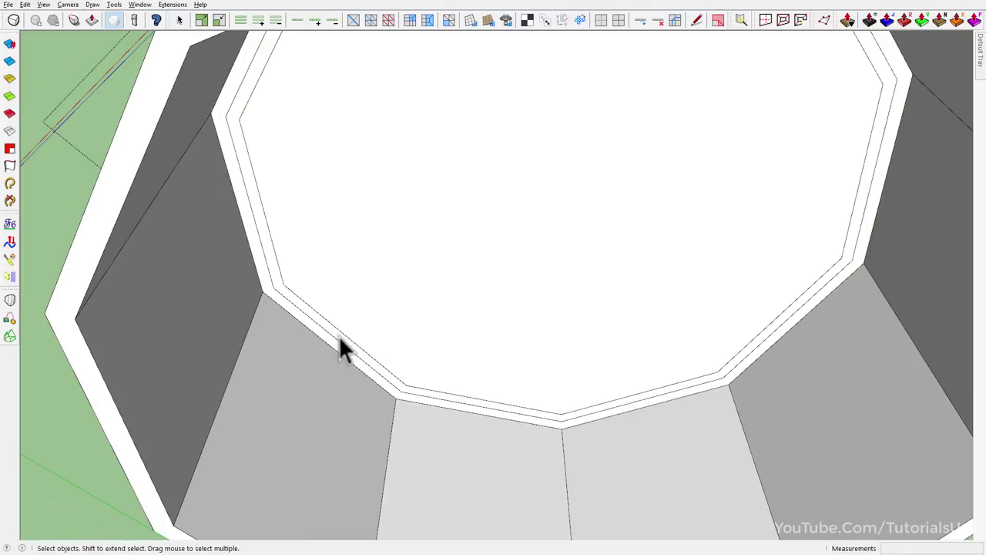
Split the ring into quads, loop-select it, and thicken it into a raised ridge.
{"action": "double_click", "coordinate": [339, 341]}
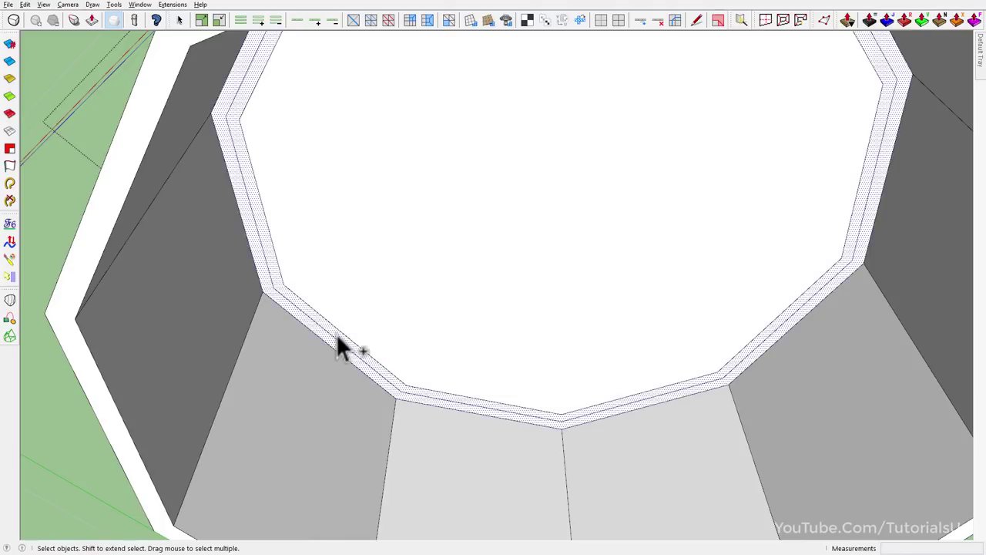
{"action": "left_click", "coordinate": [781, 21]}
{"action": "left_click", "coordinate": [305, 306]}
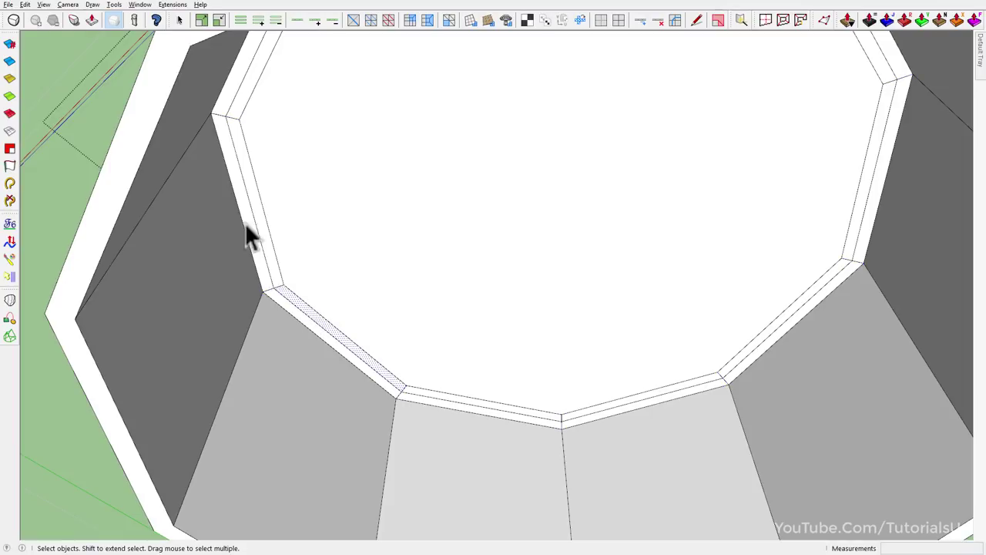
{"action": "left_click", "coordinate": [262, 245], "text": "shift"}
{"action": "left_click", "coordinate": [298, 20]}
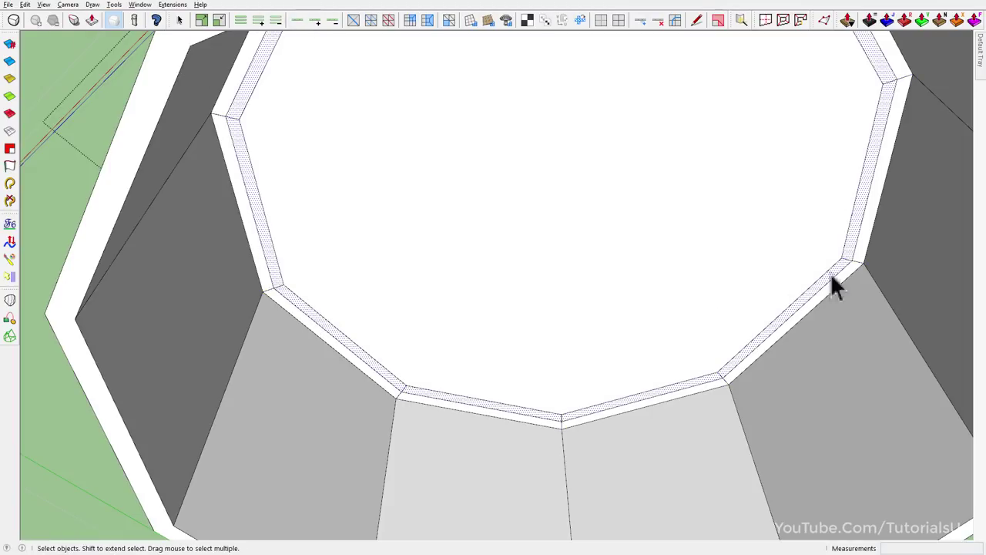
{"action": "left_click", "coordinate": [873, 23]}
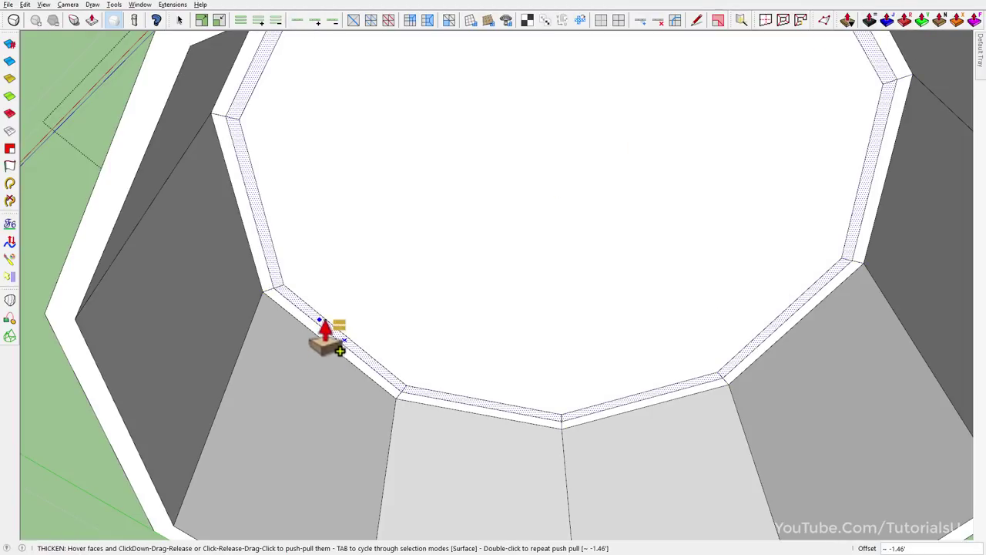
{"action": "left_click_drag", "start_coordinate": [326, 331], "coordinate": [324, 339]}
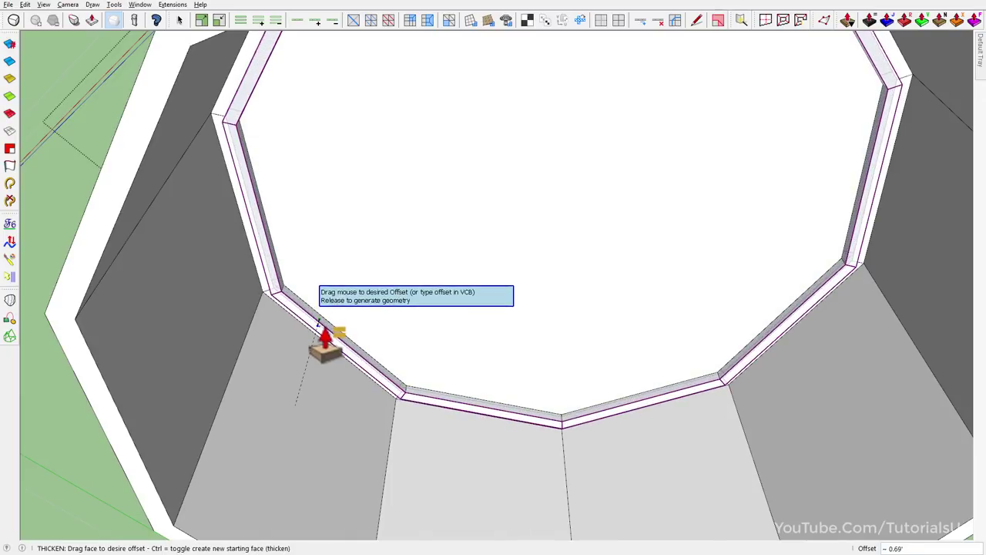
{"action": "mouse_move", "coordinate": [326, 339]}
{"action": "middle_mouse_down"}
{"action": "mouse_move", "coordinate": [268, 323]}
{"action": "mouse_move", "coordinate": [377, 290]}
{"action": "mouse_move", "coordinate": [344, 356]}
{"action": "mouse_move", "coordinate": [303, 260]}
{"action": "mouse_move", "coordinate": [412, 367]}
{"action": "mouse_move", "coordinate": [237, 281]}
{"action": "mouse_move", "coordinate": [274, 244]}
{"action": "mouse_move", "coordinate": [455, 227]}
{"action": "mouse_move", "coordinate": [448, 257]}
{"action": "middle_mouse_up"}
Preview the cap subdivided, open its group, and zoom in on the thin inner strip.
{"action": "scroll", "coordinate": [370, 242], "scroll_direction": "down", "scroll_amount": 5}
{"action": "left_click", "coordinate": [14, 20]}
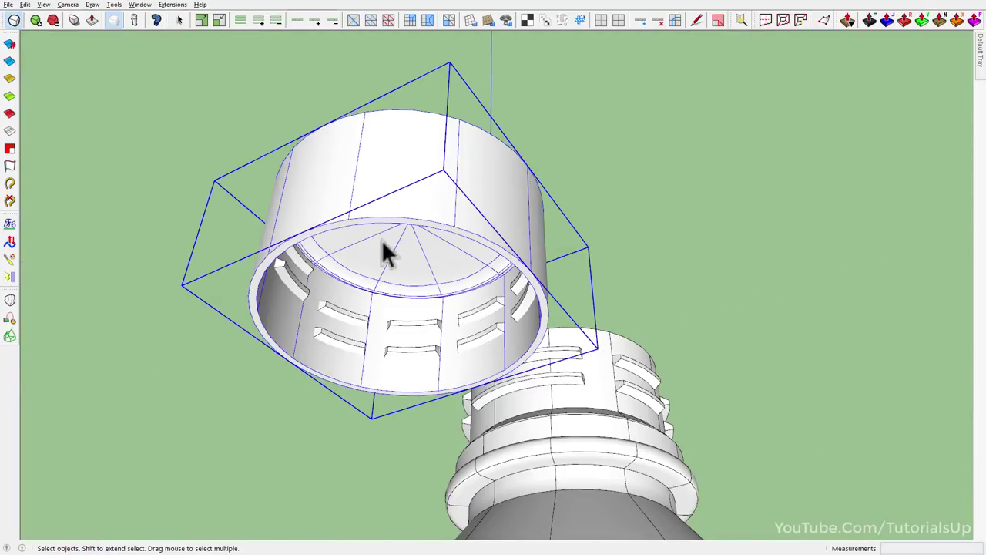
{"action": "double_click", "coordinate": [381, 239]}
{"action": "middle_click_drag", "start_coordinate": [319, 225], "coordinate": [440, 125]}
{"action": "scroll", "coordinate": [344, 254], "scroll_direction": "up", "scroll_amount": 5}
{"action": "scroll", "coordinate": [332, 242], "scroll_direction": "up", "scroll_amount": 2}
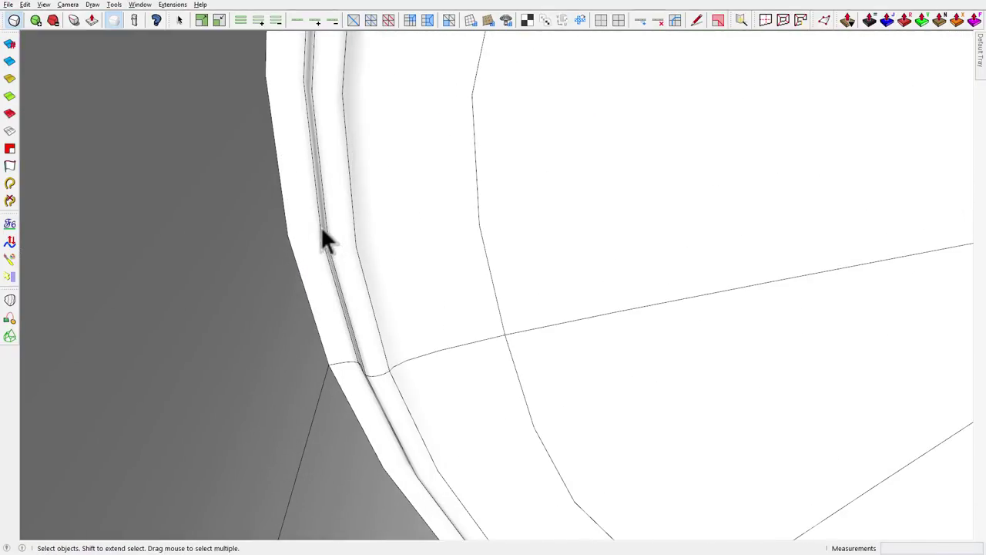
Select the thin strip's edges and crease them to sharpness 1.00.
{"action": "left_click", "coordinate": [319, 224]}
{"action": "left_click", "coordinate": [328, 231], "text": "ctrl"}
{"action": "left_click", "coordinate": [353, 231], "text": "ctrl"}
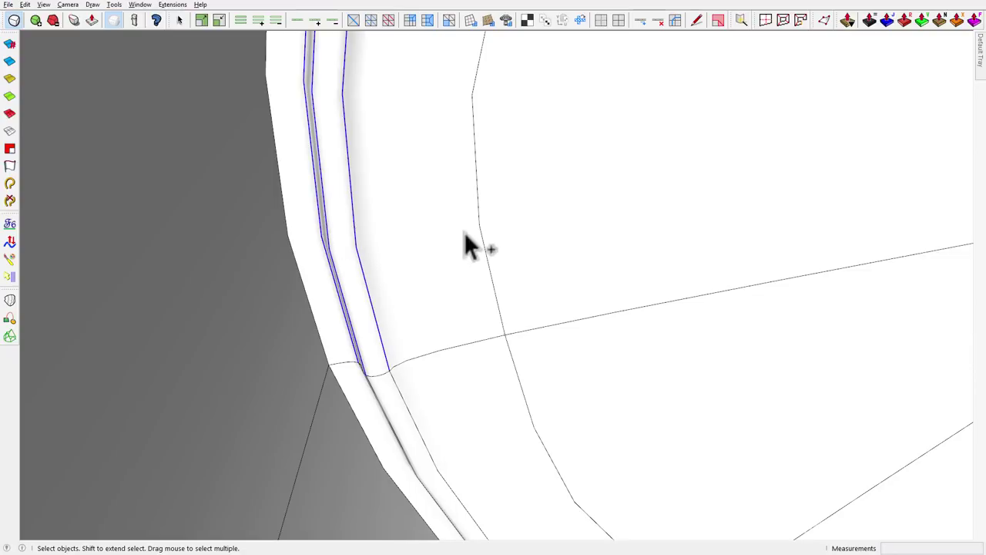
{"action": "left_click", "coordinate": [479, 228], "text": "ctrl"}
{"action": "middle_click_drag", "start_coordinate": [479, 229], "coordinate": [319, 298]}
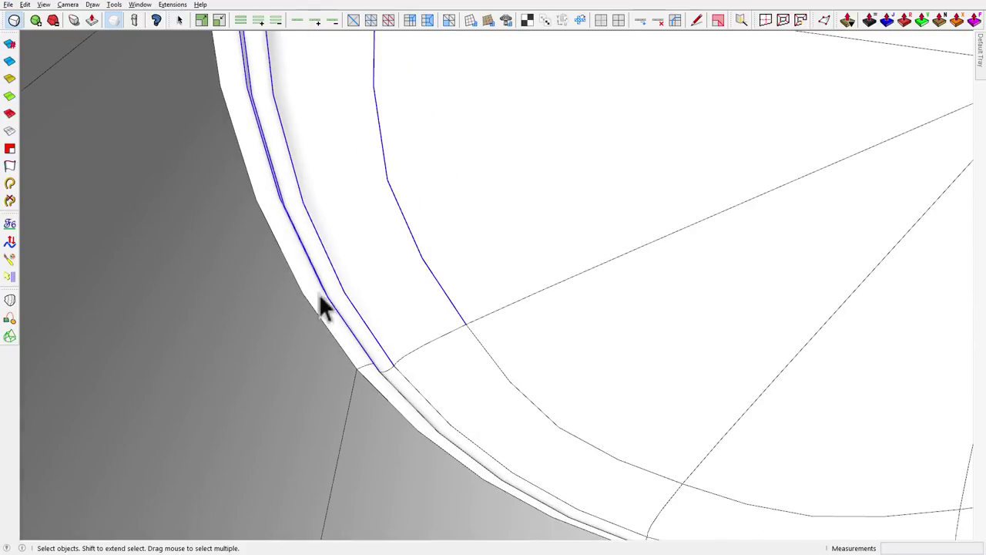
{"action": "left_click", "coordinate": [74, 20]}
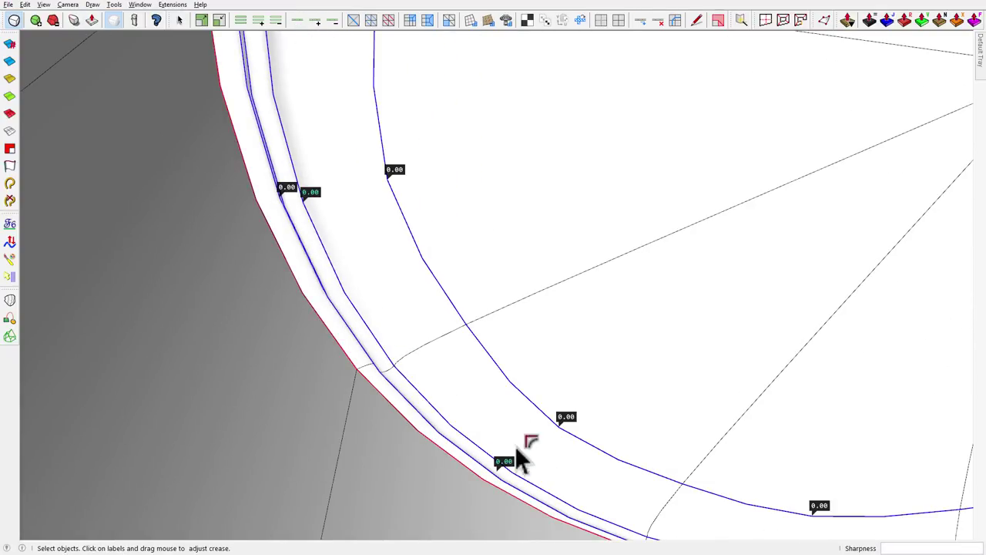
{"action": "left_click_drag", "start_coordinate": [507, 459], "coordinate": [493, 261]}
{"action": "mouse_move", "coordinate": [462, 331]}
{"action": "middle_mouse_down"}
{"action": "mouse_move", "coordinate": [304, 304]}
{"action": "mouse_move", "coordinate": [429, 254]}
{"action": "middle_mouse_up"}
{"action": "scroll", "coordinate": [374, 298], "scroll_direction": "down", "scroll_amount": 5}
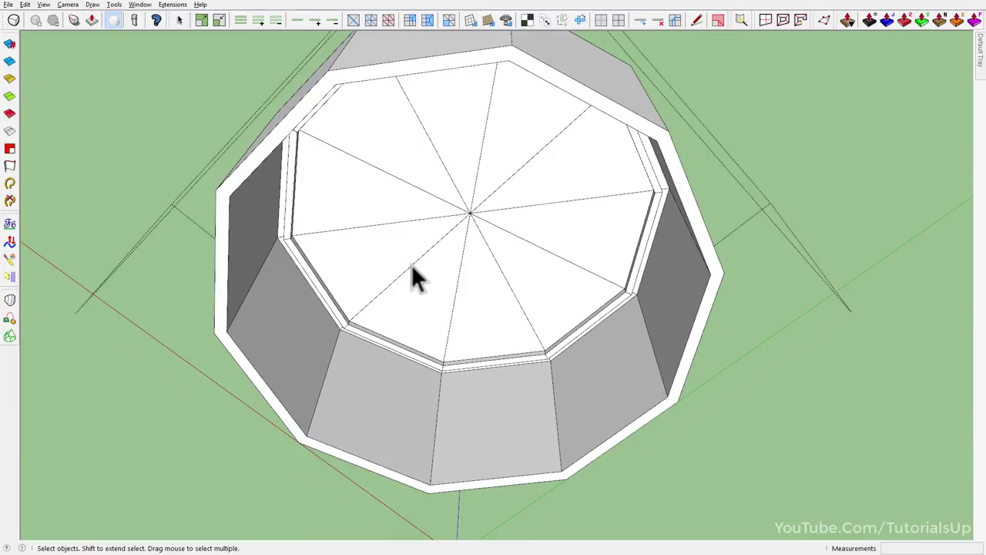
Erase the top face's radial edges and offset it twice to make two inner outlines.
{"action": "key", "text": "e"}
{"action": "left_click_drag", "start_coordinate": [458, 226], "coordinate": [468, 211]}
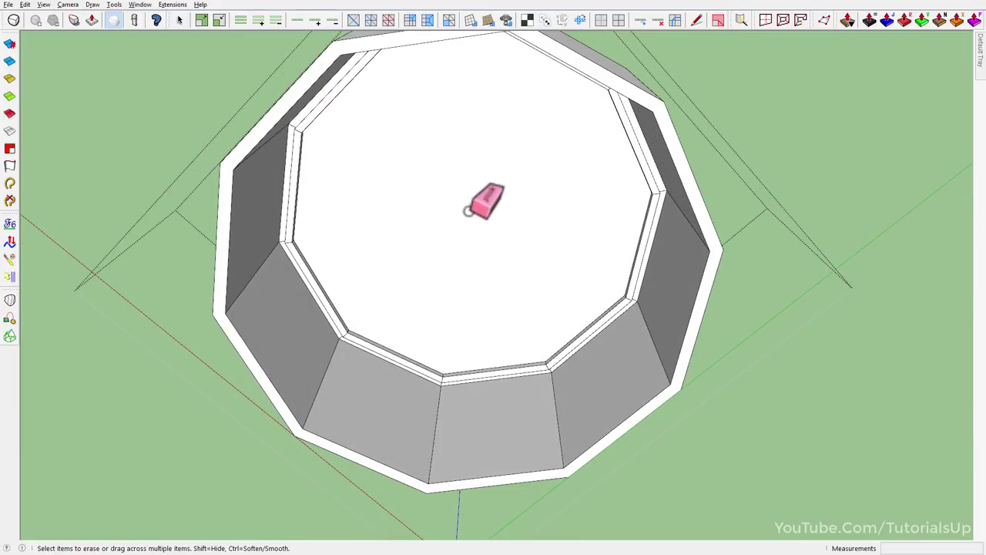
{"action": "key", "text": "f"}
{"action": "left_click", "coordinate": [382, 337]}
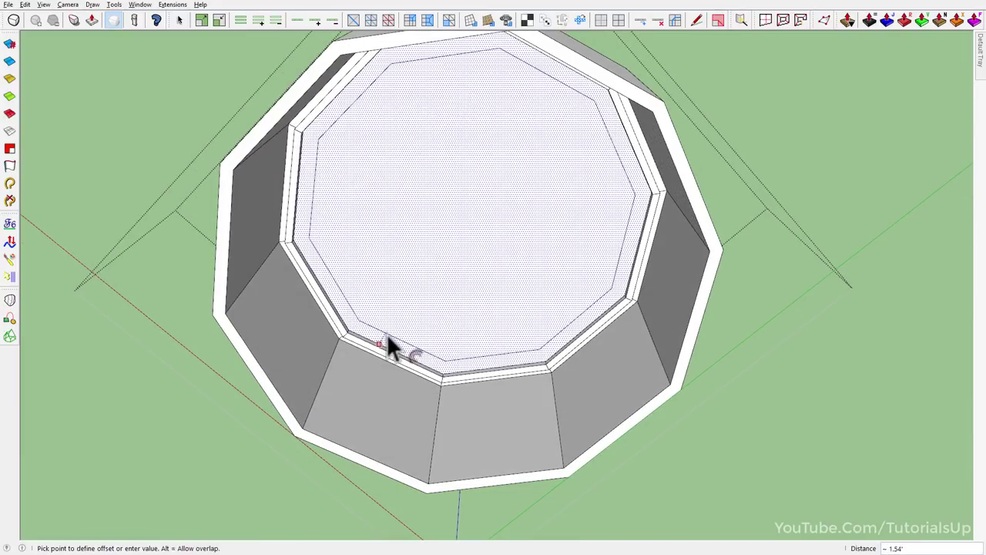
{"action": "left_click", "coordinate": [388, 339]}
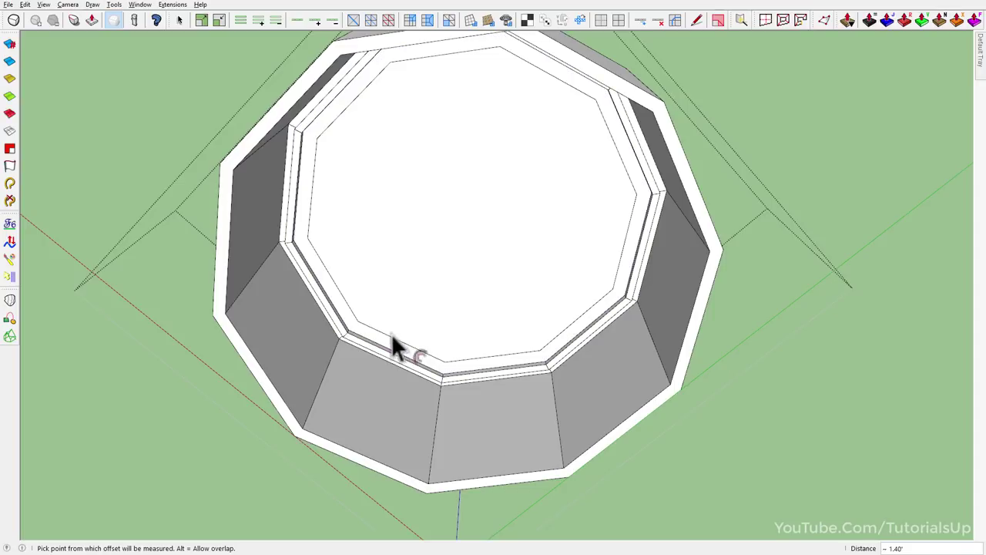
{"action": "left_click", "coordinate": [426, 341]}
{"action": "left_click", "coordinate": [424, 341]}
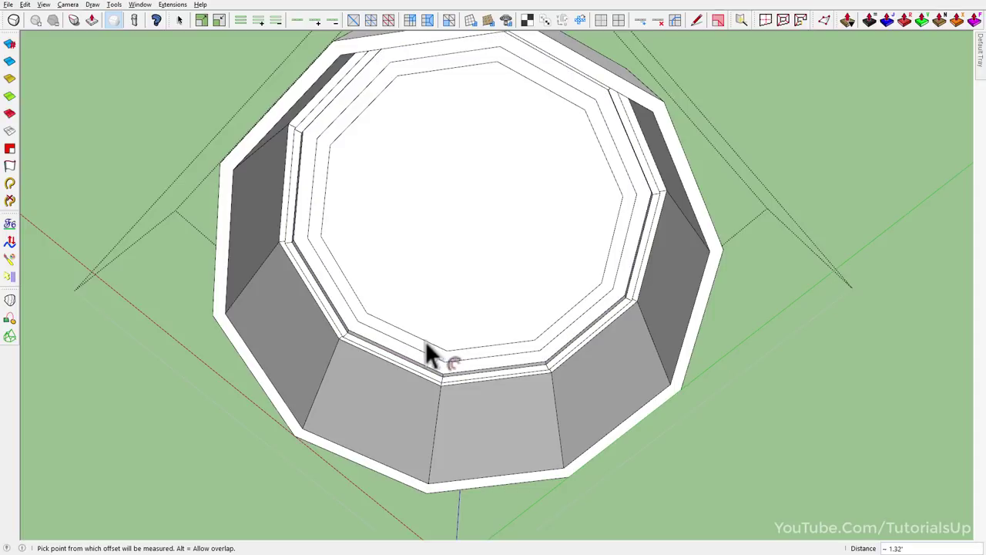
{"action": "key", "text": "space"}
Loop-select both inner outlines, crease them to 1.00, and select the ring face between them.
{"action": "left_click", "coordinate": [406, 334]}
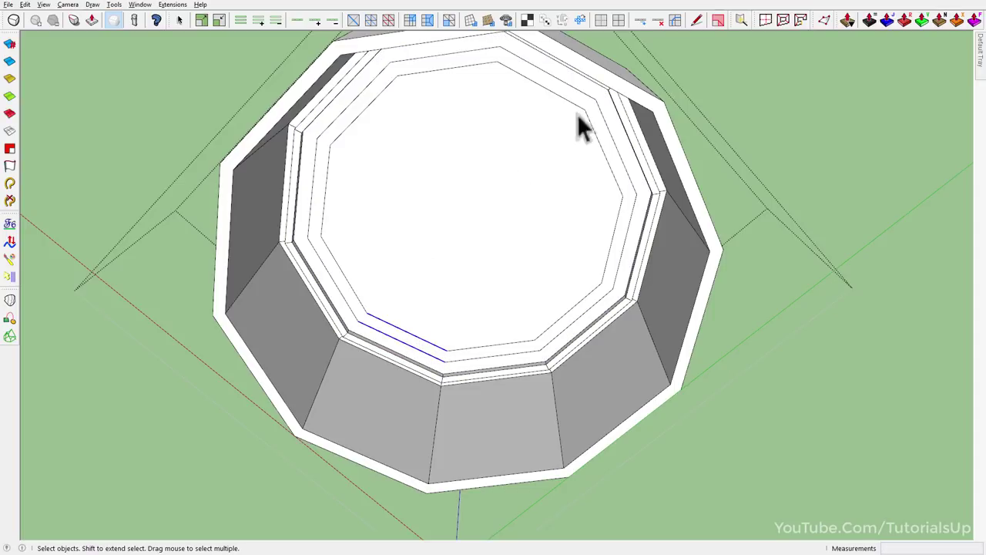
{"action": "left_click", "coordinate": [297, 20]}
{"action": "double_click", "coordinate": [403, 336], "text": "shift"}
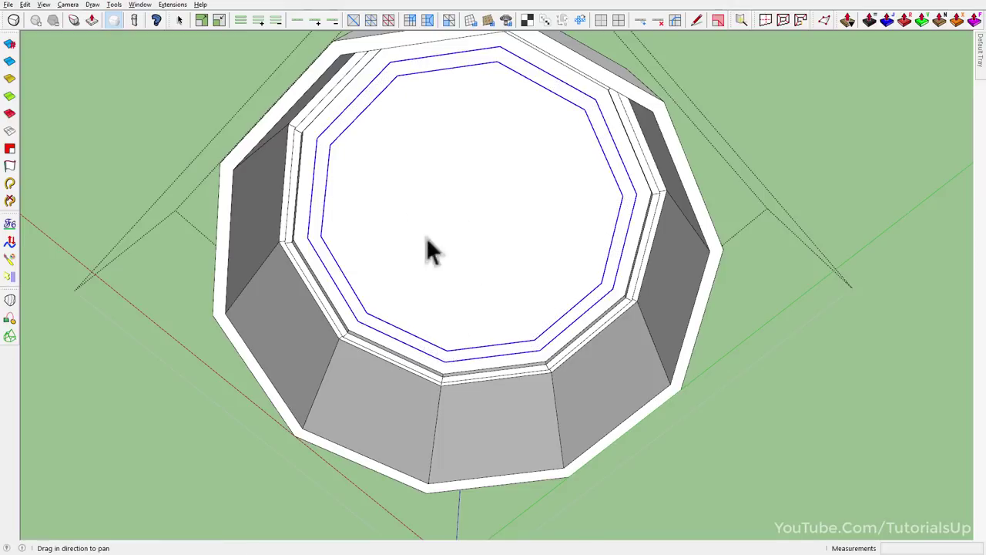
{"action": "middle_click_drag", "start_coordinate": [426, 237], "coordinate": [409, 347], "text": "shift"}
{"action": "left_click", "coordinate": [140, 22]}
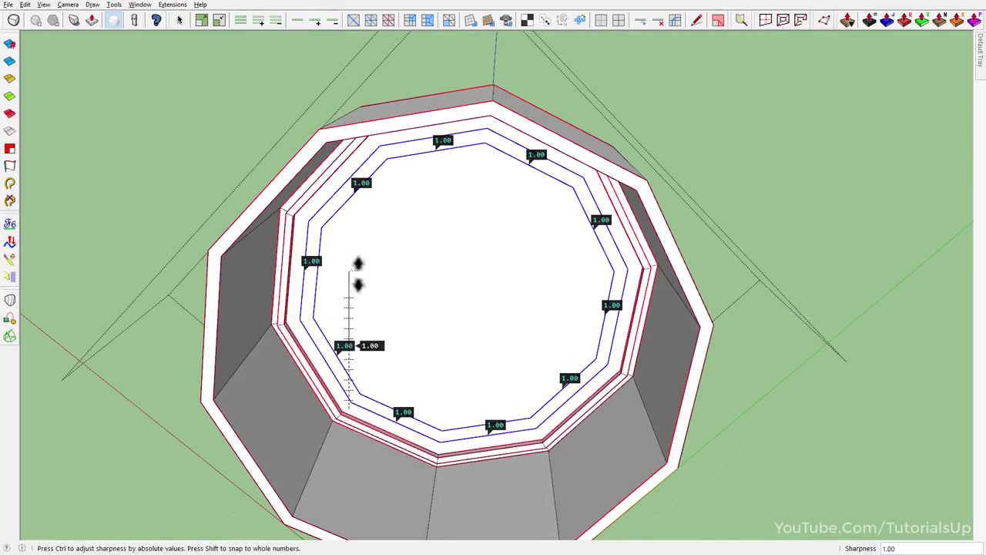
{"action": "key", "text": "space"}
{"action": "left_click", "coordinate": [325, 350]}
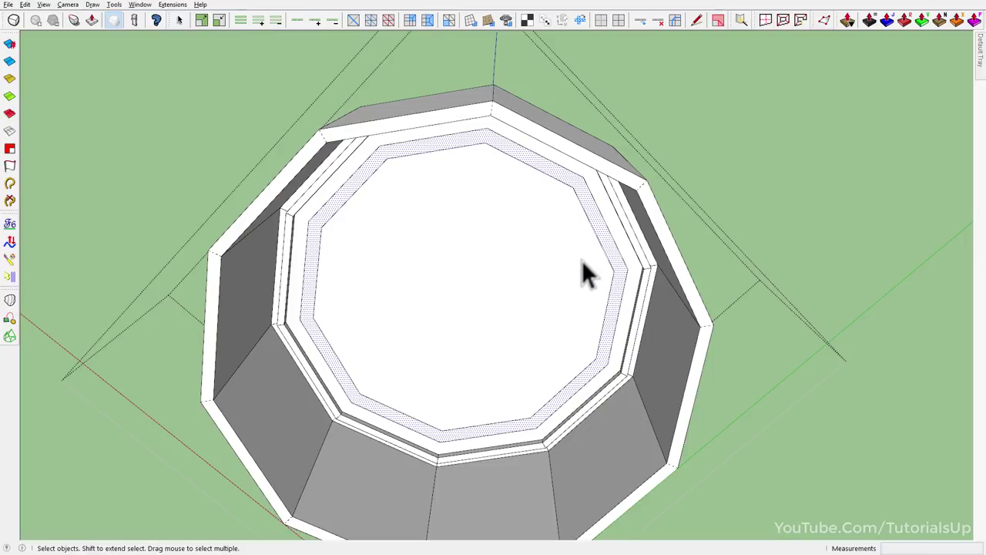
Push the cap's inner ring face down into the cap.
{"action": "left_click_drag", "start_coordinate": [623, 301], "coordinate": [633, 326]}
{"action": "middle_click_drag", "start_coordinate": [634, 326], "coordinate": [529, 408]}
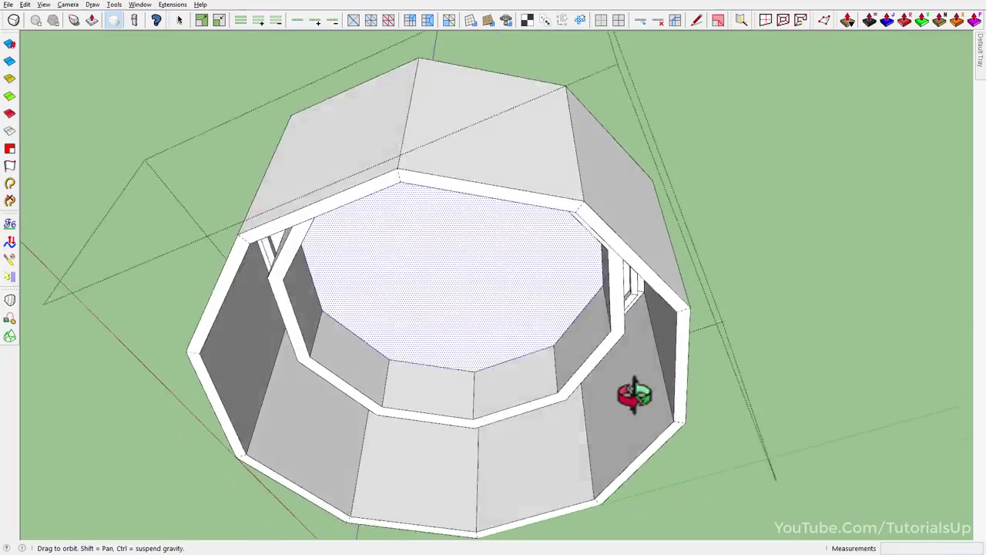
{"action": "left_click_drag", "start_coordinate": [528, 408], "coordinate": [529, 403]}
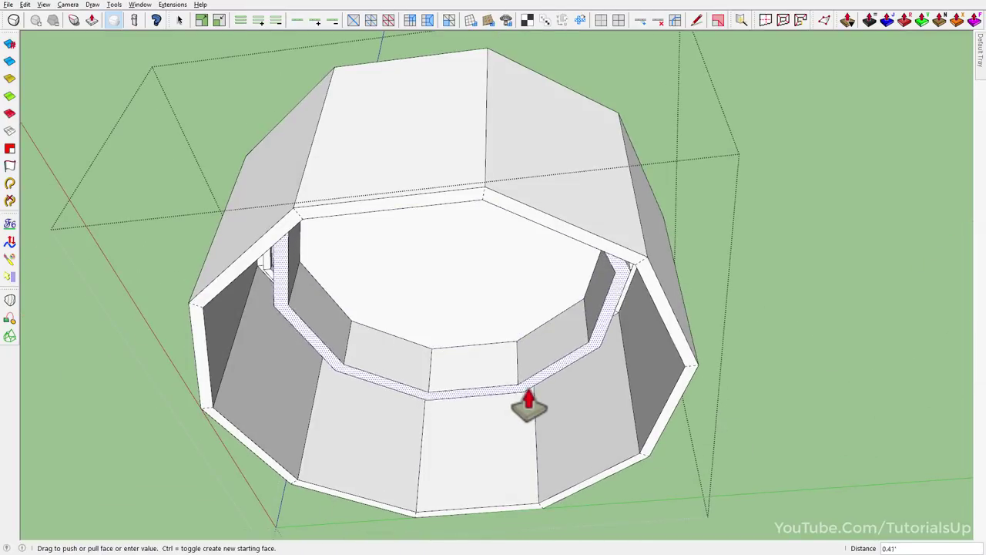
{"action": "key", "text": "space"}
With X-ray off, scale the inner ring of vertices to 0.90 and check the cap interior.
{"action": "mouse_move", "coordinate": [524, 385]}
{"action": "middle_mouse_down"}
{"action": "mouse_move", "coordinate": [368, 321]}
{"action": "mouse_move", "coordinate": [533, 224]}
{"action": "mouse_move", "coordinate": [400, 229]}
{"action": "mouse_move", "coordinate": [344, 369]}
{"action": "middle_mouse_up"}
{"action": "scroll", "coordinate": [600, 347], "scroll_direction": "up", "scroll_amount": 3}
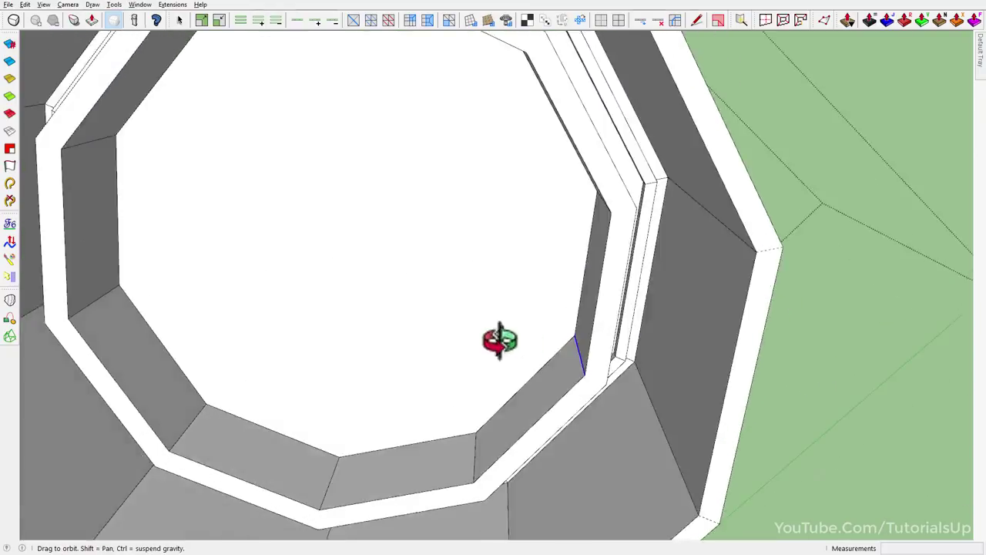
{"action": "mouse_move", "coordinate": [495, 337]}
{"action": "middle_mouse_down"}
{"action": "mouse_move", "coordinate": [517, 282]}
{"action": "mouse_move", "coordinate": [603, 193]}
{"action": "mouse_move", "coordinate": [656, 198]}
{"action": "mouse_move", "coordinate": [651, 451]}
{"action": "middle_mouse_up"}
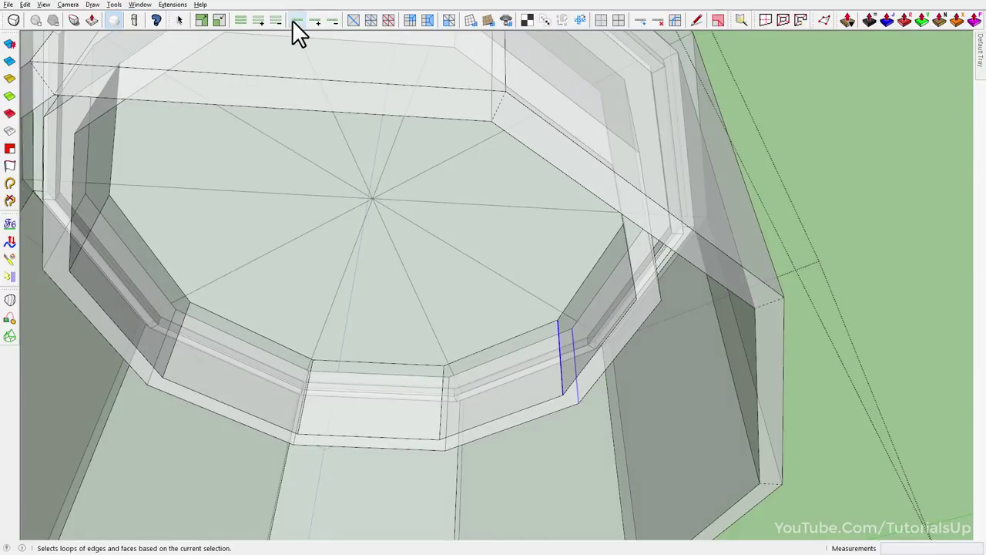
{"action": "key", "text": "x"}
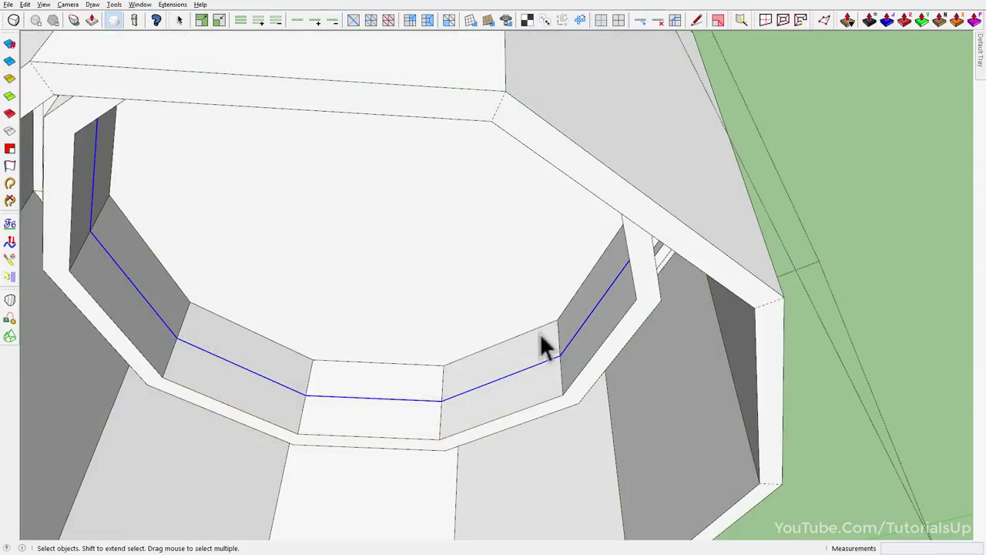
{"action": "middle_click_drag", "start_coordinate": [539, 333], "coordinate": [475, 314]}
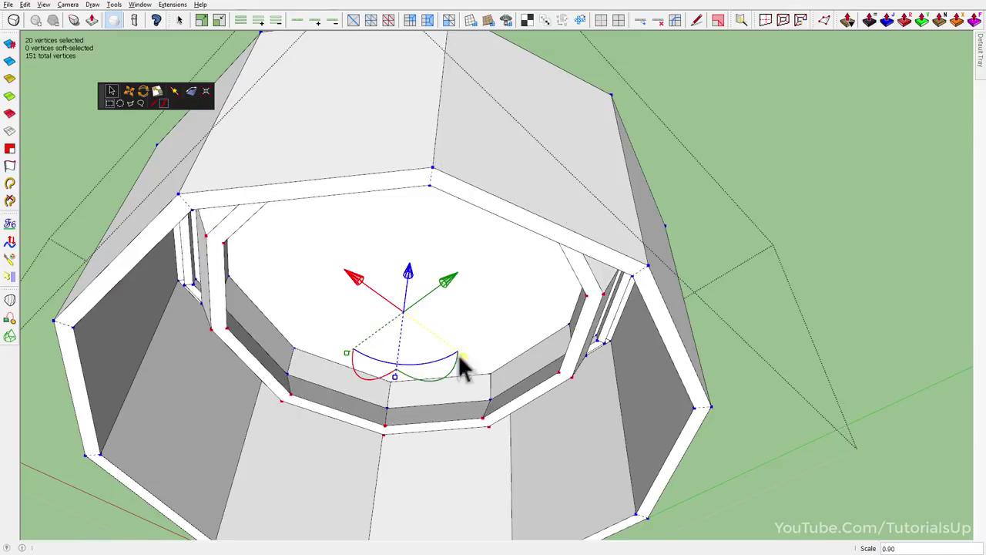
{"action": "mouse_move", "coordinate": [462, 367]}
{"action": "middle_mouse_down"}
{"action": "mouse_move", "coordinate": [577, 290]}
{"action": "mouse_move", "coordinate": [513, 369]}
{"action": "mouse_move", "coordinate": [497, 341]}
{"action": "middle_mouse_up"}
{"action": "left_click", "coordinate": [343, 416]}
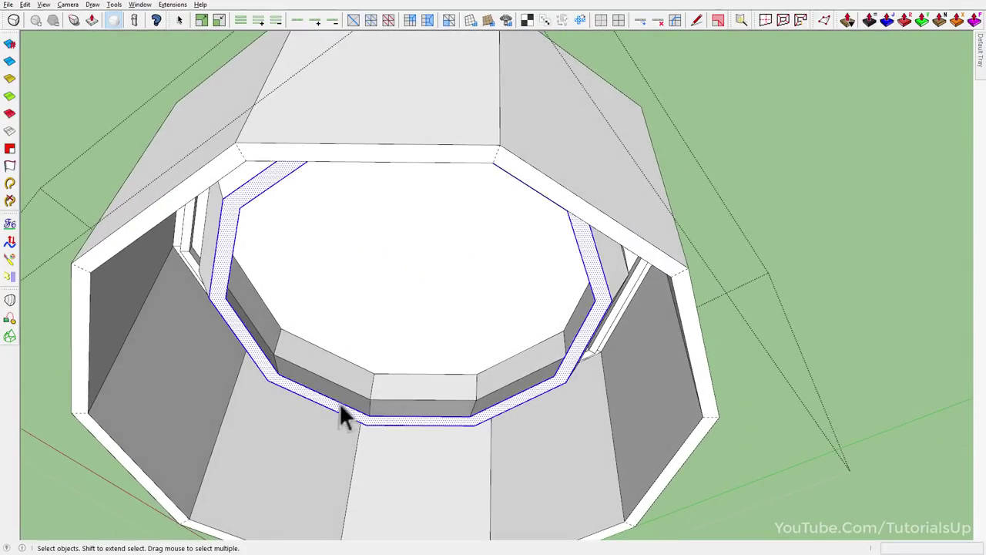
{"action": "left_click", "coordinate": [707, 69]}
{"action": "mouse_move", "coordinate": [707, 70]}
{"action": "middle_mouse_down"}
{"action": "mouse_move", "coordinate": [748, 193]}
{"action": "mouse_move", "coordinate": [341, 325]}
{"action": "mouse_move", "coordinate": [373, 315]}
{"action": "middle_mouse_up"}
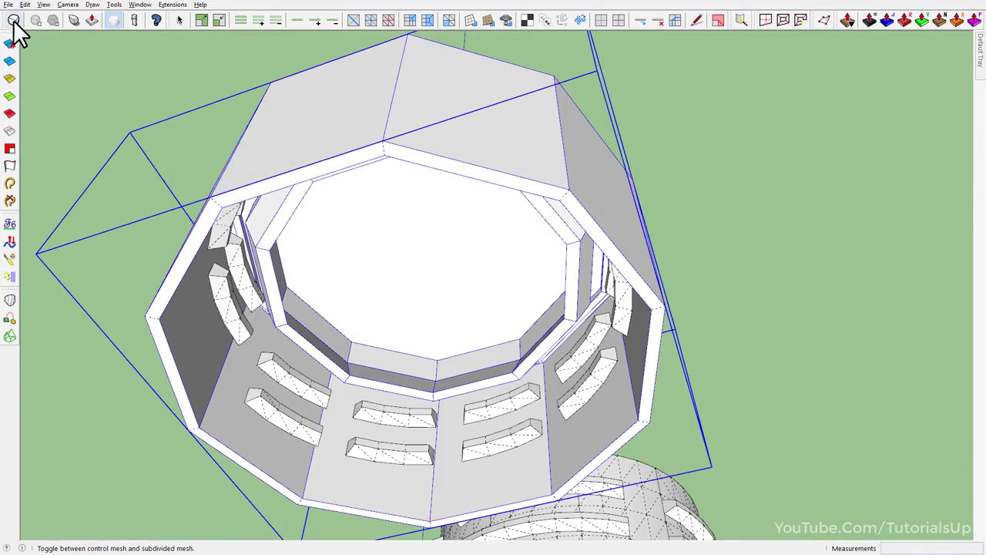
Show the cap's smooth subdivided surface and scale the whole cap down very slightly.
{"action": "left_click", "coordinate": [14, 21]}
{"action": "mouse_move", "coordinate": [352, 286]}
{"action": "middle_mouse_down"}
{"action": "mouse_move", "coordinate": [770, 159]}
{"action": "mouse_move", "coordinate": [874, 400]}
{"action": "mouse_move", "coordinate": [394, 207]}
{"action": "mouse_move", "coordinate": [357, 54]}
{"action": "mouse_move", "coordinate": [254, 308]}
{"action": "mouse_move", "coordinate": [462, 346]}
{"action": "mouse_move", "coordinate": [397, 352]}
{"action": "middle_mouse_up"}
{"action": "left_click", "coordinate": [873, 400]}
{"action": "left_click", "coordinate": [268, 382]}
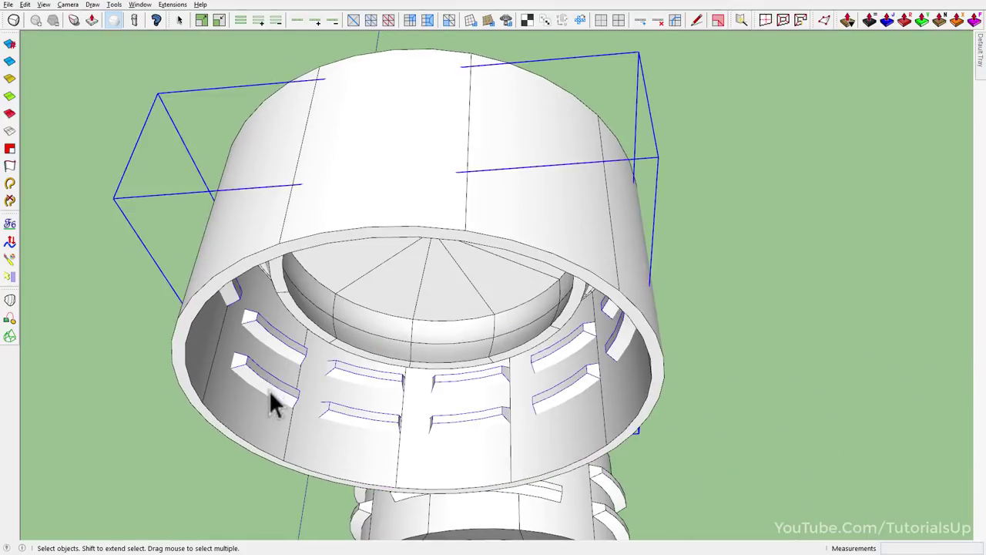
{"action": "middle_click_drag", "start_coordinate": [270, 392], "coordinate": [517, 391]}
{"action": "key", "text": "s"}
{"action": "scroll", "coordinate": [771, 293], "scroll_direction": "up", "scroll_amount": 2}
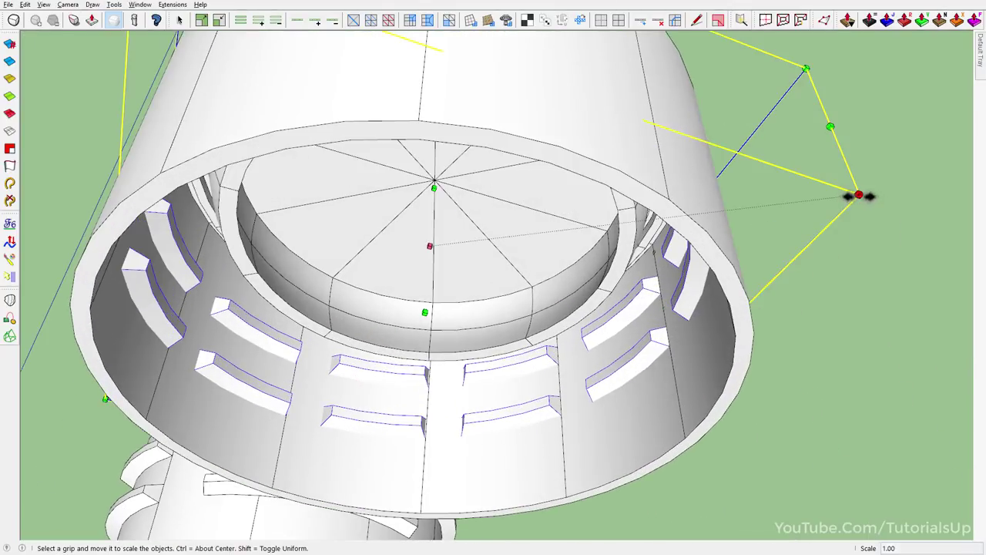
{"action": "left_click_drag", "start_coordinate": [858, 195], "coordinate": [853, 197]}
{"action": "mouse_move", "coordinate": [853, 196]}
{"action": "middle_mouse_down"}
{"action": "mouse_move", "coordinate": [726, 374]}
{"action": "mouse_move", "coordinate": [374, 273]}
{"action": "mouse_move", "coordinate": [622, 340]}
{"action": "middle_mouse_up"}
{"action": "key", "text": "space"}
{"action": "scroll", "coordinate": [421, 323], "scroll_direction": "down", "scroll_amount": 2}
Inside the cap group, select the inner ring strip, move its vertices 0.20' and scale them 1.02.
{"action": "left_click", "coordinate": [421, 322]}
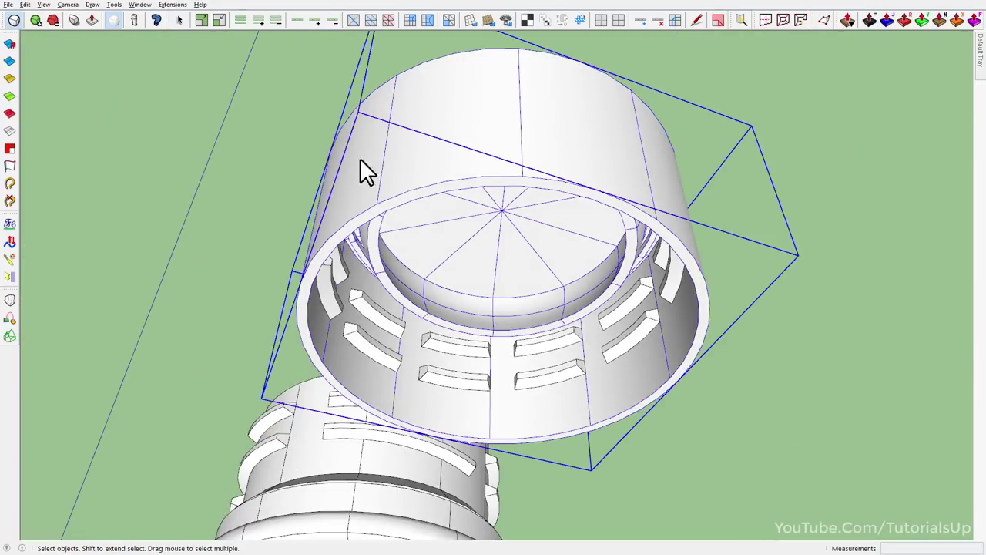
{"action": "scroll", "coordinate": [436, 342], "scroll_direction": "up", "scroll_amount": 5}
{"action": "double_click", "coordinate": [436, 349]}
{"action": "left_click", "coordinate": [436, 349]}
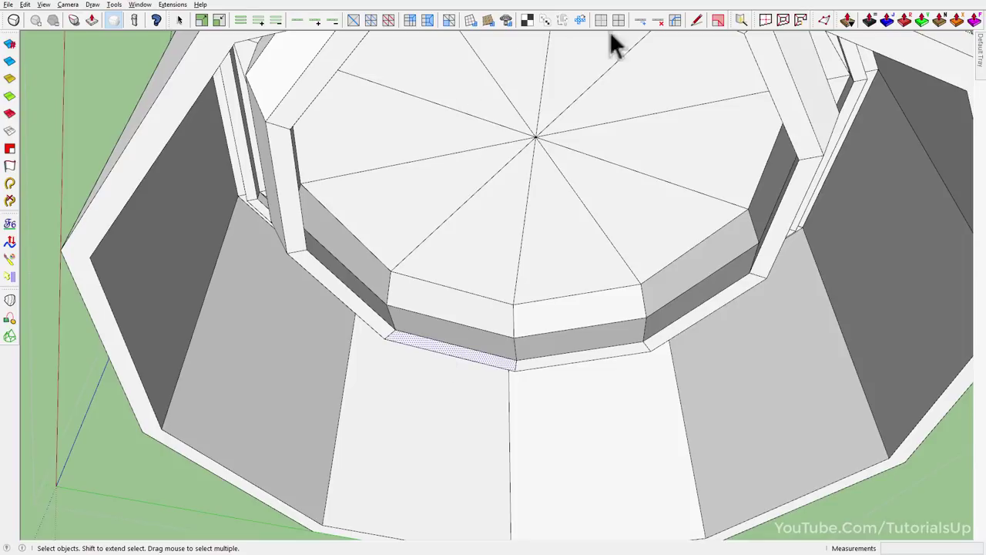
{"action": "left_click", "coordinate": [375, 323], "text": "ctrl"}
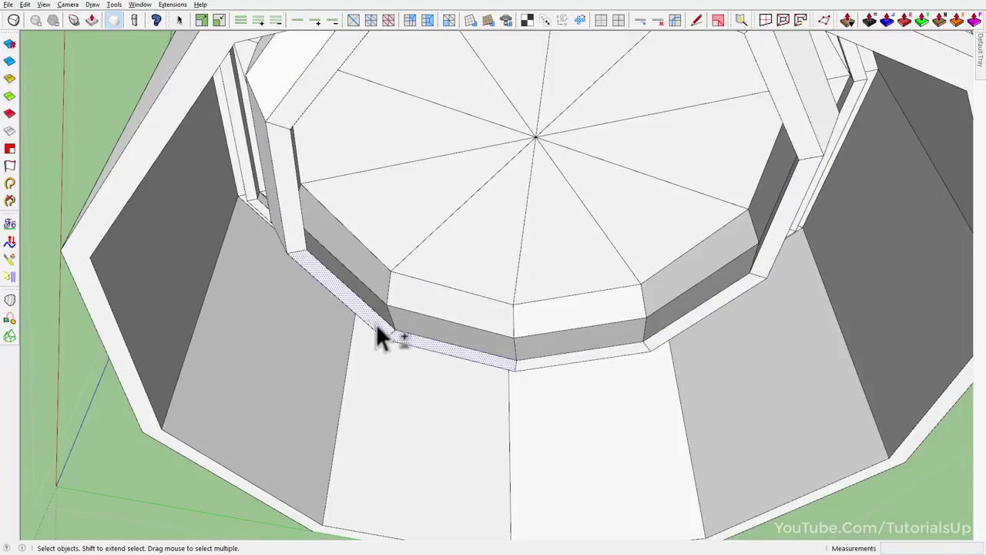
{"action": "left_click", "coordinate": [297, 19]}
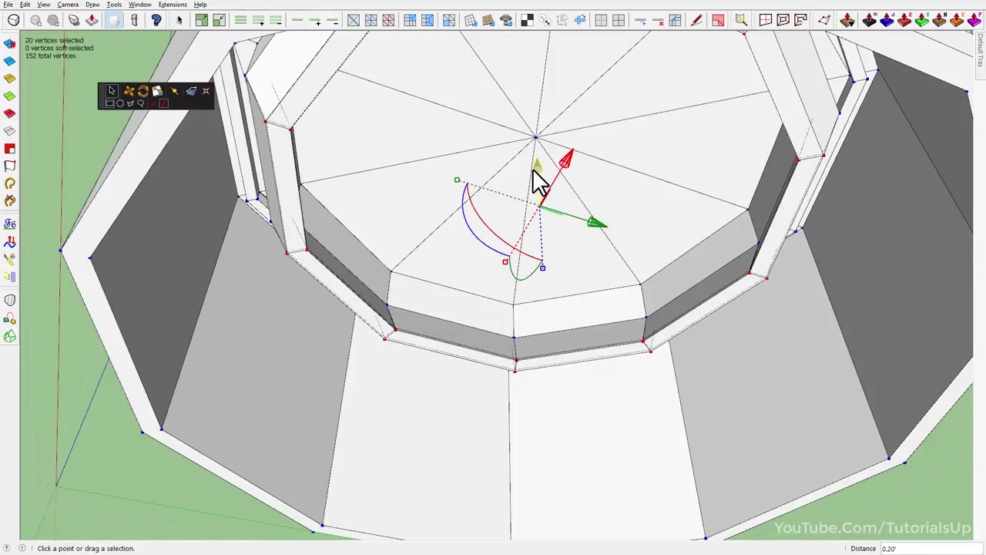
{"action": "left_click_drag", "start_coordinate": [540, 187], "coordinate": [505, 274]}
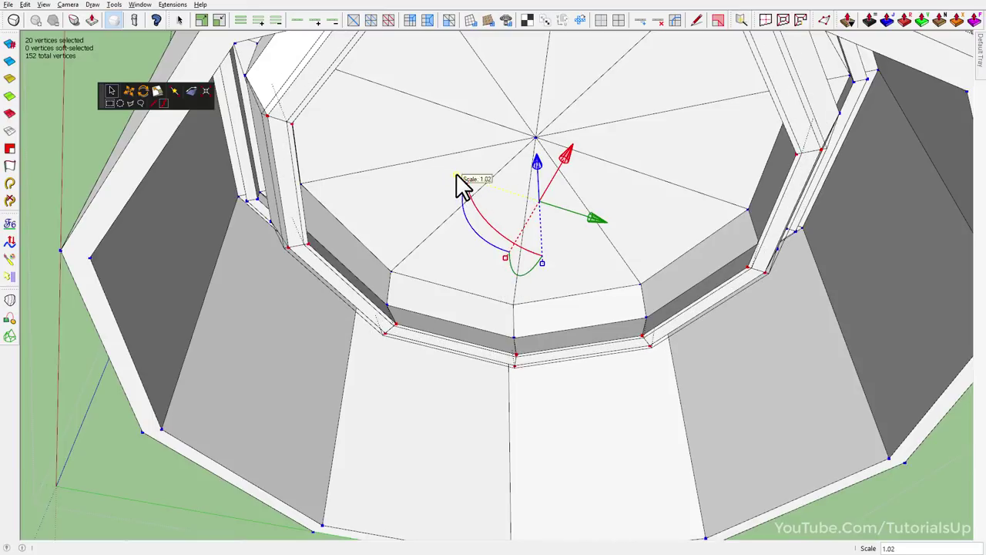
{"action": "middle_click_drag", "start_coordinate": [458, 188], "coordinate": [444, 285]}
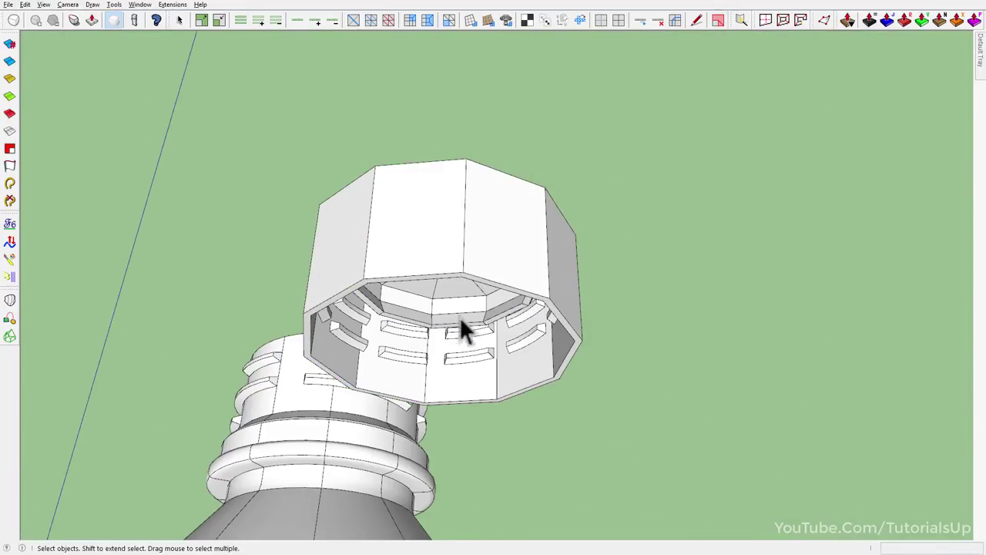
Reopen the smoothed cap group and drag the top rim edge creases down to 0.80.
{"action": "left_click", "coordinate": [458, 319]}
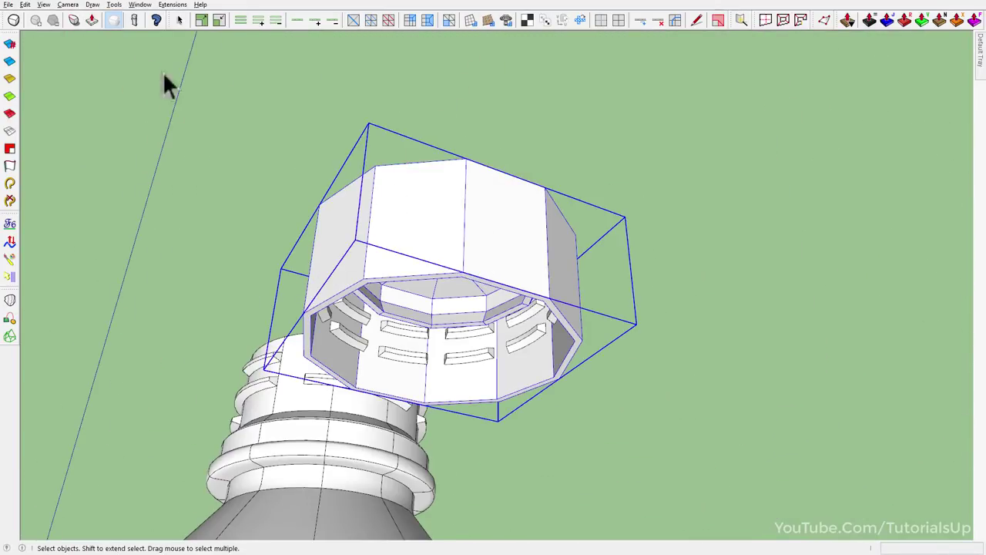
{"action": "left_click", "coordinate": [14, 22]}
{"action": "middle_click_drag", "start_coordinate": [370, 218], "coordinate": [616, 199]}
{"action": "left_click", "coordinate": [412, 359]}
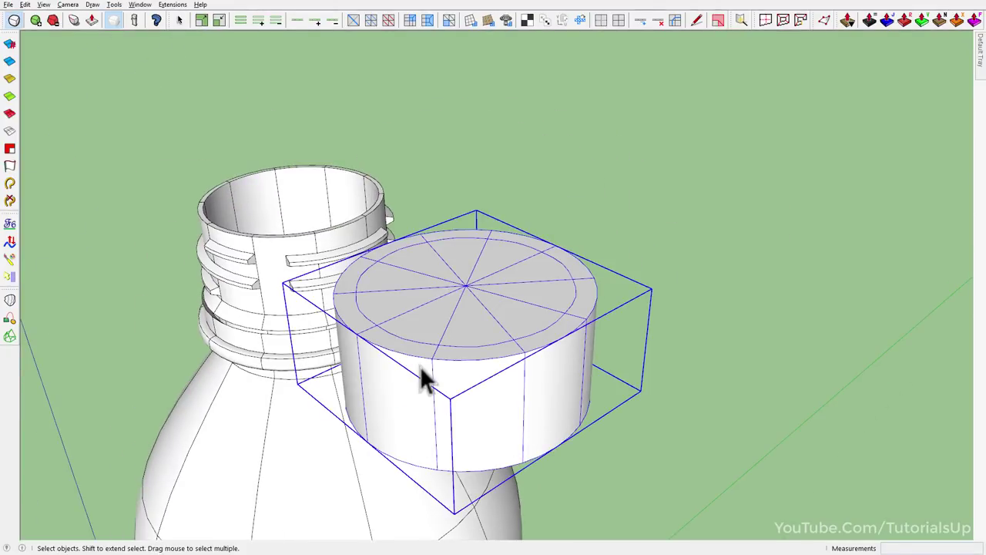
{"action": "double_click", "coordinate": [396, 359]}
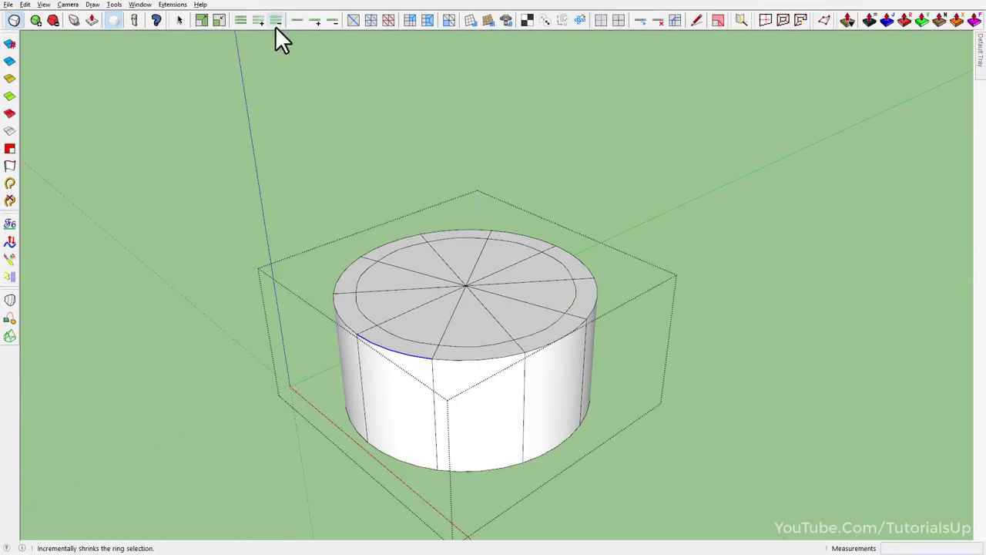
{"action": "key", "text": "c"}
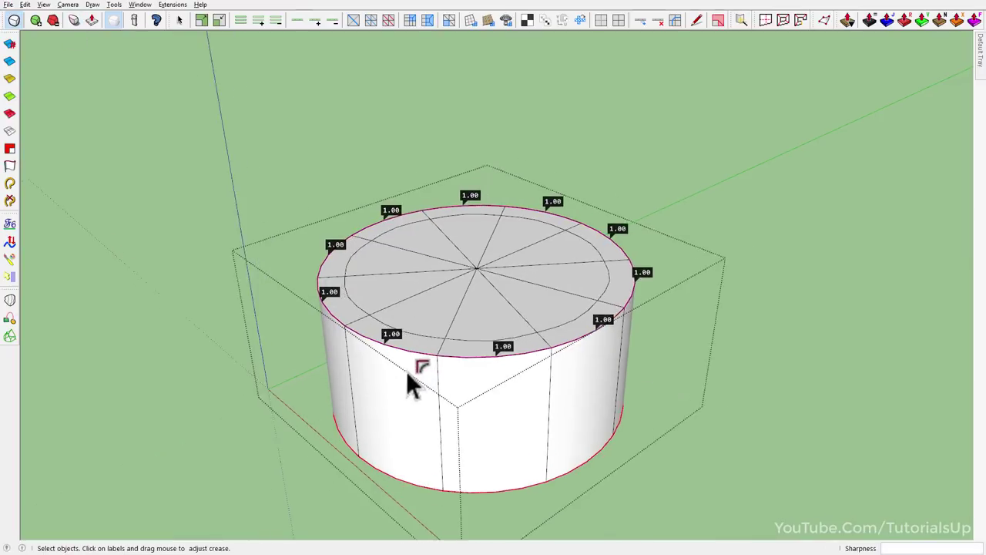
{"action": "scroll", "coordinate": [406, 370], "scroll_direction": "up", "scroll_amount": 4}
{"action": "left_click_drag", "start_coordinate": [375, 312], "coordinate": [376, 331]}
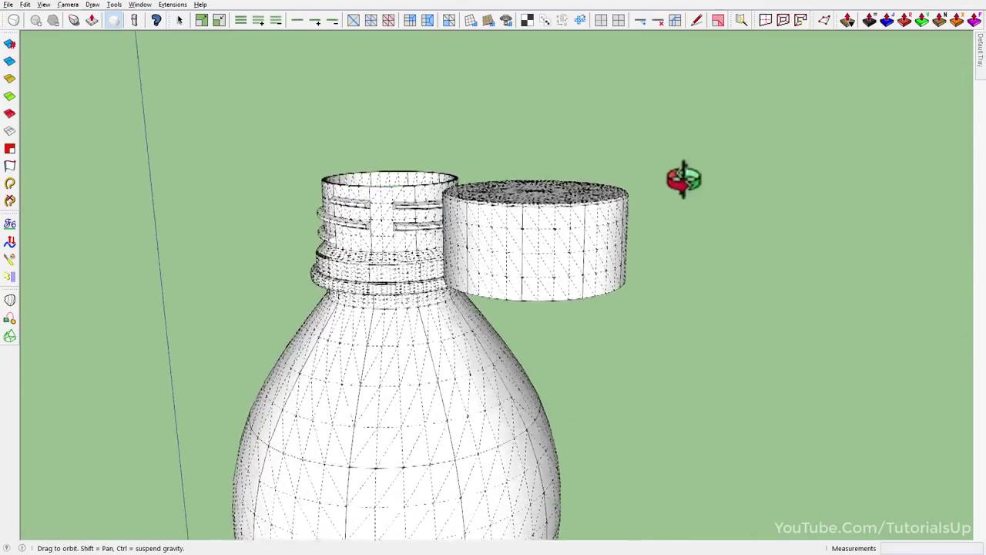
{"action": "mouse_move", "coordinate": [684, 176]}
{"action": "middle_mouse_down"}
{"action": "mouse_move", "coordinate": [767, 116]}
{"action": "mouse_move", "coordinate": [645, 242]}
{"action": "mouse_move", "coordinate": [687, 8]}
{"action": "mouse_move", "coordinate": [704, 385]}
{"action": "middle_mouse_up"}
Move the cap along the red axis onto the bottle neck and check the fit in X-ray.
{"action": "left_click", "coordinate": [586, 177]}
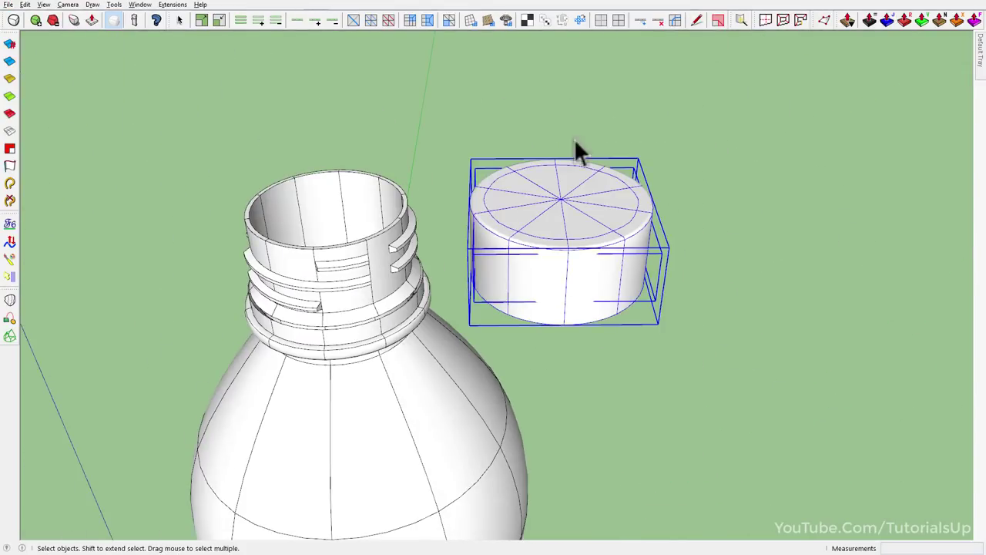
{"action": "left_click", "coordinate": [717, 295]}
{"action": "type", "text": "50"}
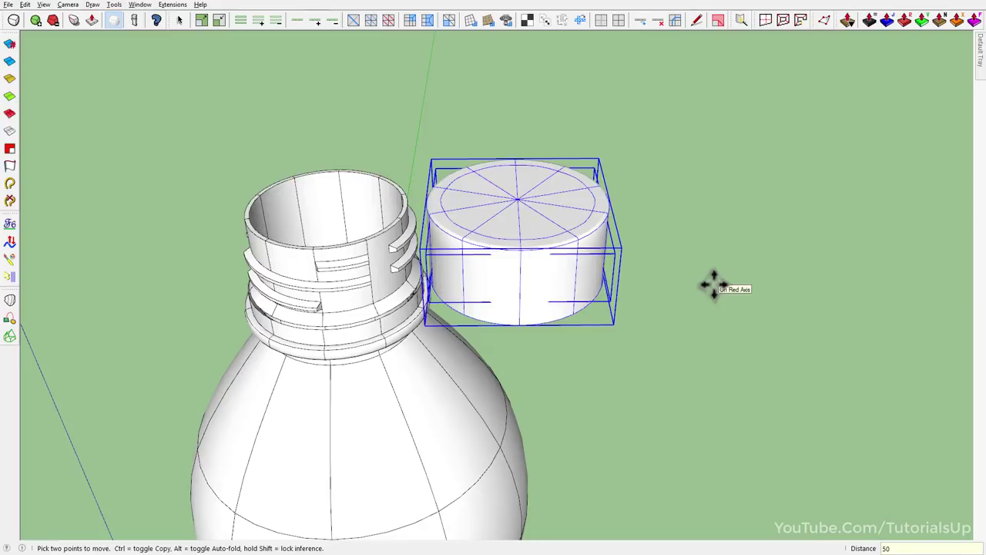
{"action": "key", "text": "Return"}
{"action": "key", "text": "space"}
{"action": "scroll", "coordinate": [272, 281], "scroll_direction": "up", "scroll_amount": 3}
{"action": "mouse_move", "coordinate": [272, 281]}
{"action": "middle_mouse_down"}
{"action": "mouse_move", "coordinate": [578, 66]}
{"action": "mouse_move", "coordinate": [687, 159]}
{"action": "middle_mouse_up"}
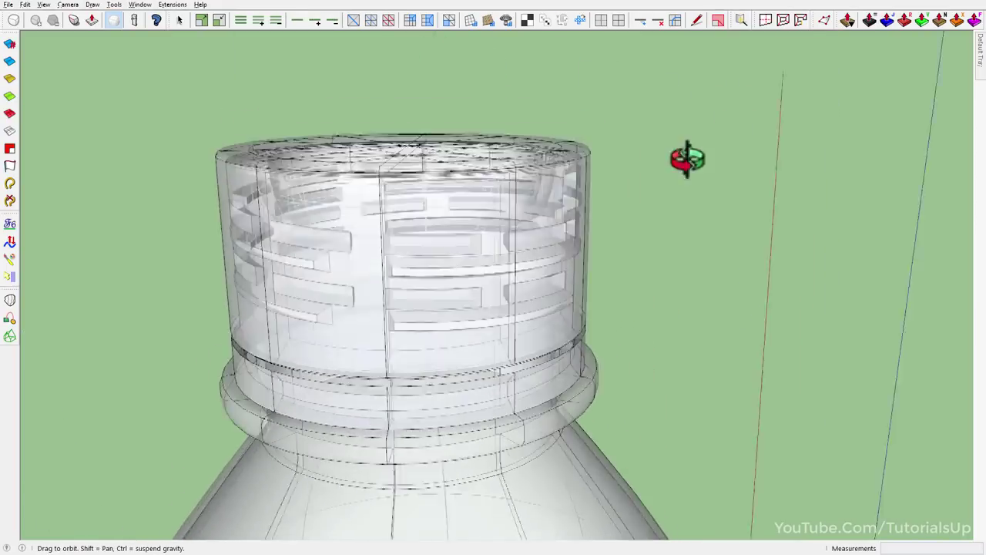
{"action": "scroll", "coordinate": [476, 111], "scroll_direction": "down", "scroll_amount": 3}
{"action": "scroll", "coordinate": [496, 159], "scroll_direction": "down", "scroll_amount": 3}
{"action": "mouse_move", "coordinate": [497, 159]}
{"action": "middle_mouse_down"}
{"action": "mouse_move", "coordinate": [429, 363]}
{"action": "mouse_move", "coordinate": [373, 398]}
{"action": "mouse_move", "coordinate": [473, 326]}
{"action": "mouse_move", "coordinate": [418, 222]}
{"action": "mouse_move", "coordinate": [439, 177]}
{"action": "middle_mouse_up"}
{"action": "scroll", "coordinate": [482, 317], "scroll_direction": "down", "scroll_amount": 2}
Show the bottle body's faceted control mesh and open it for editing.
{"action": "left_click", "coordinate": [432, 263]}
{"action": "left_click", "coordinate": [13, 25]}
{"action": "scroll", "coordinate": [457, 332], "scroll_direction": "up", "scroll_amount": 5}
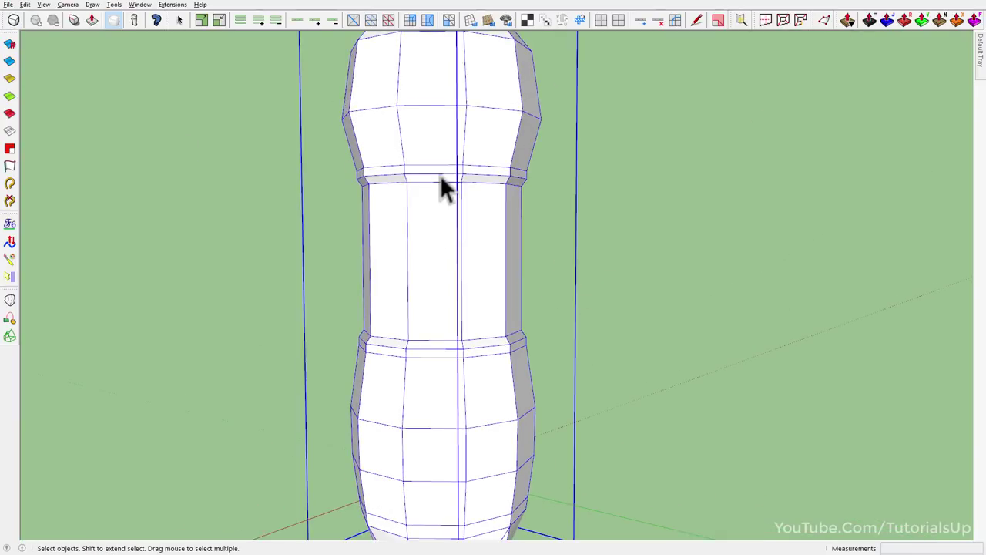
{"action": "double_click", "coordinate": [440, 175]}
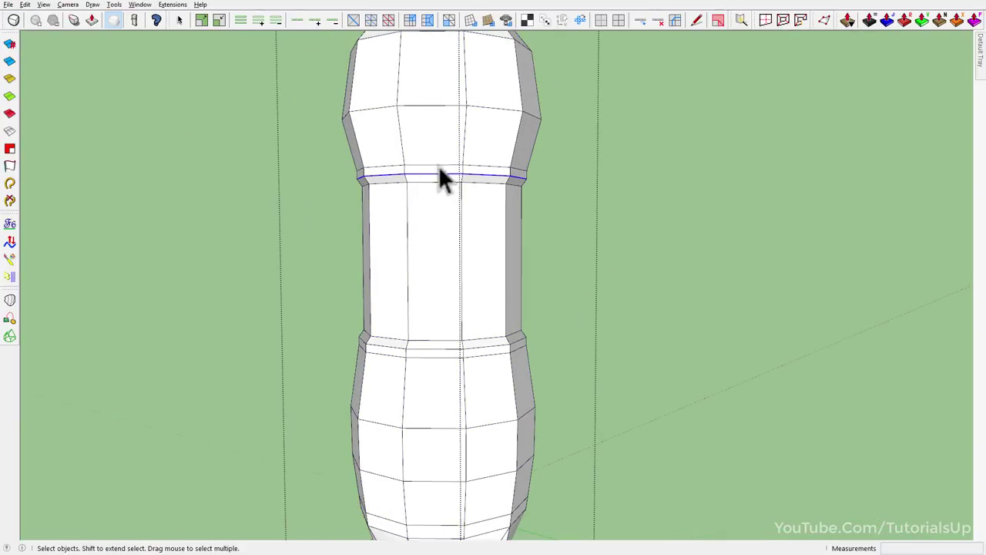
Copy the bottle's edge ring, paste it in place outside the bottle, and extrude it into a band.
{"action": "left_click", "coordinate": [29, 9]}
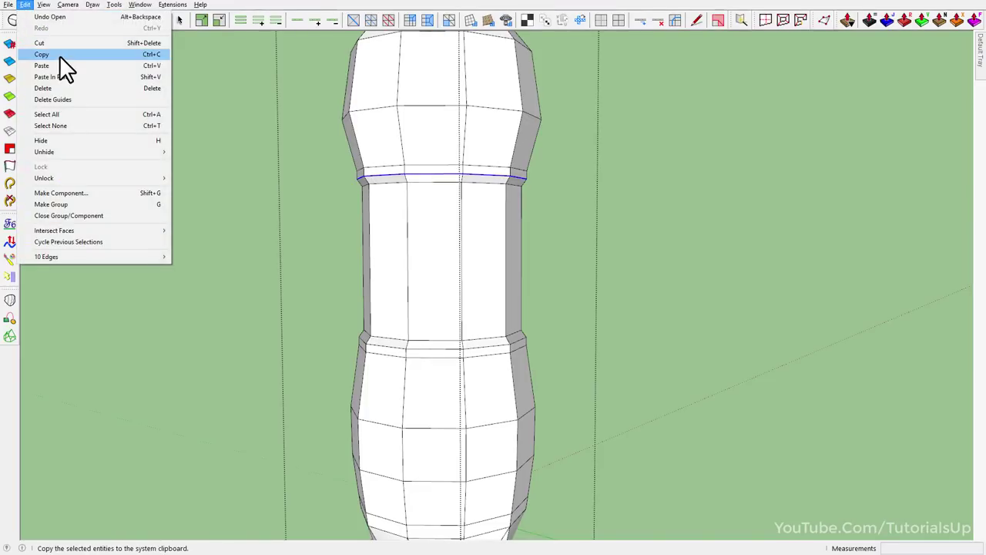
{"action": "left_click", "coordinate": [60, 55]}
{"action": "left_click", "coordinate": [226, 144]}
{"action": "left_click", "coordinate": [27, 6]}
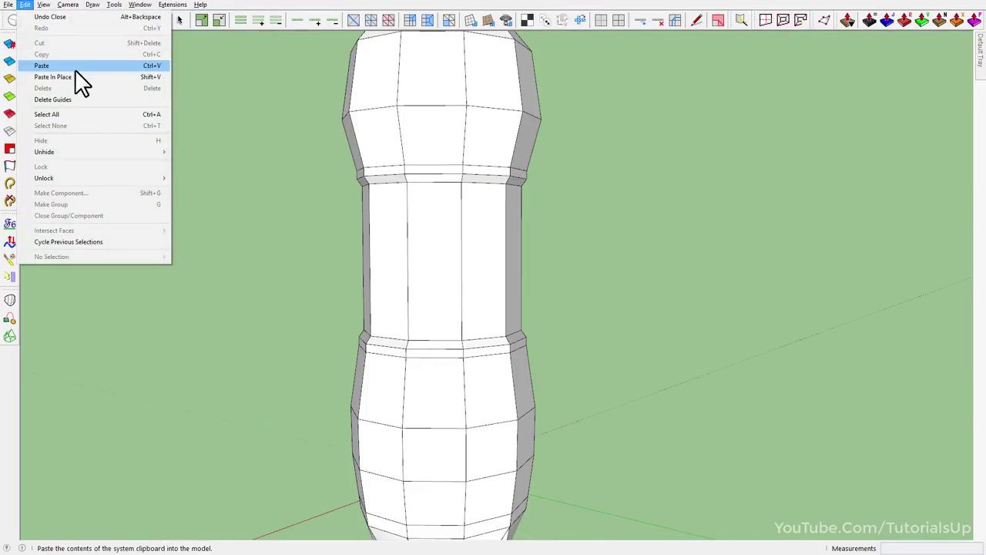
{"action": "left_click", "coordinate": [75, 77]}
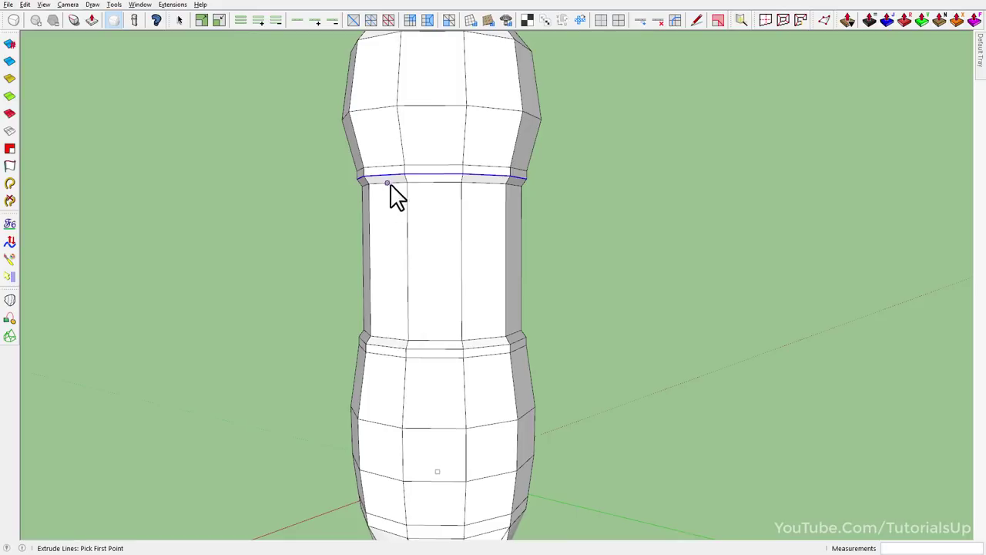
{"action": "left_click", "coordinate": [413, 348]}
{"action": "middle_click_drag", "start_coordinate": [427, 359], "coordinate": [466, 277]}
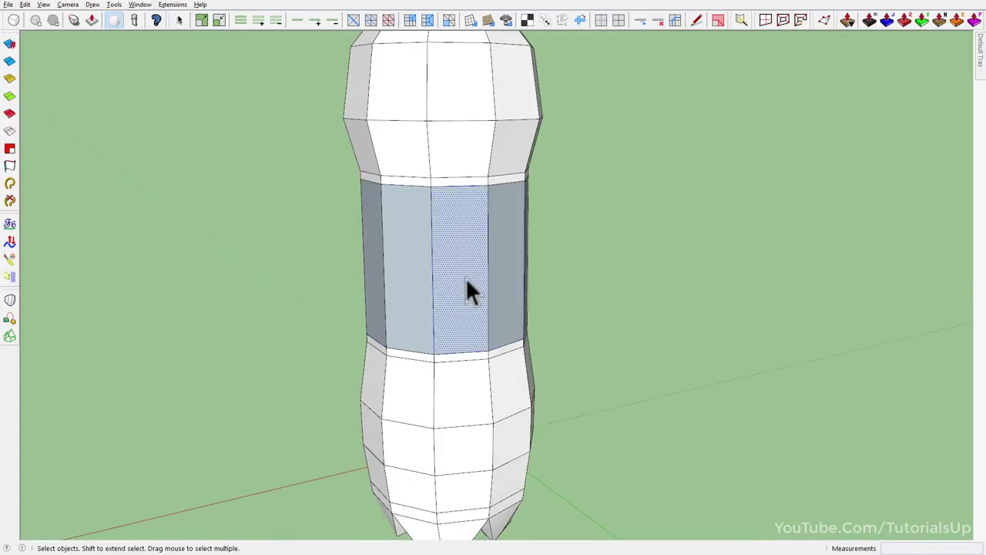
Flip the band's faces outward, group the band, and show its smoothed subdivided mesh.
{"action": "left_click", "coordinate": [465, 277]}
{"action": "right_click", "coordinate": [465, 277]}
{"action": "left_click", "coordinate": [494, 157]}
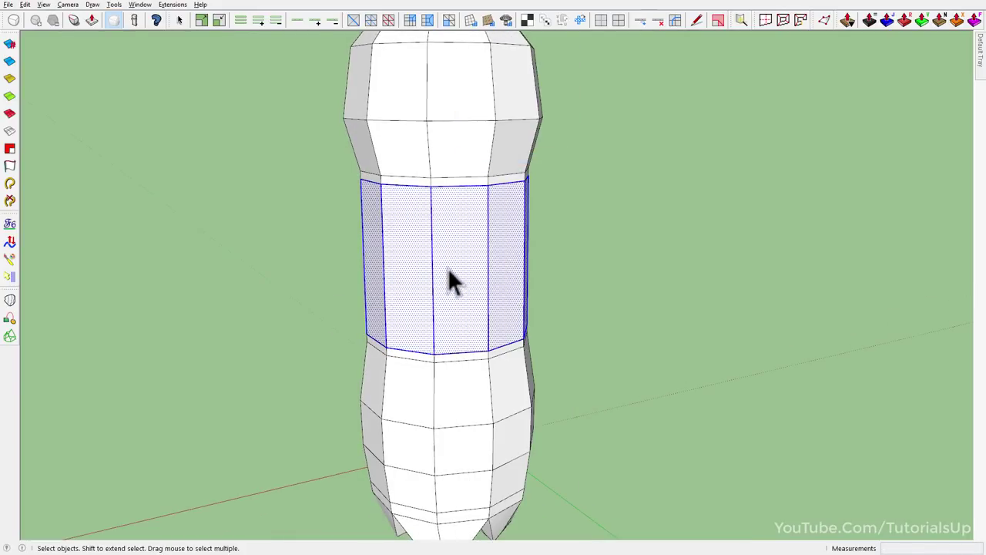
{"action": "left_click", "coordinate": [459, 285]}
{"action": "triple_click", "coordinate": [459, 284]}
{"action": "right_click", "coordinate": [460, 285]}
{"action": "left_click", "coordinate": [518, 139]}
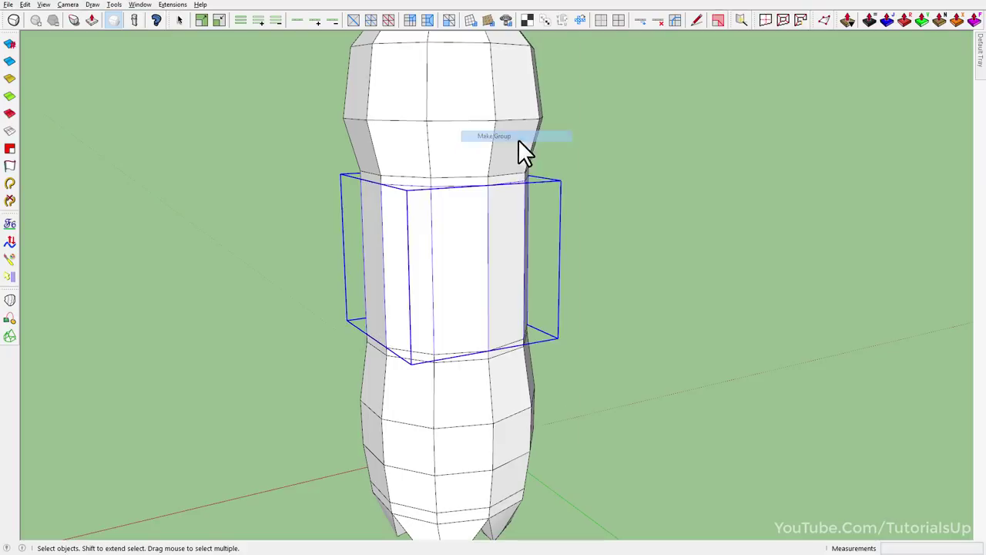
{"action": "left_click", "coordinate": [428, 259]}
{"action": "left_click", "coordinate": [468, 255]}
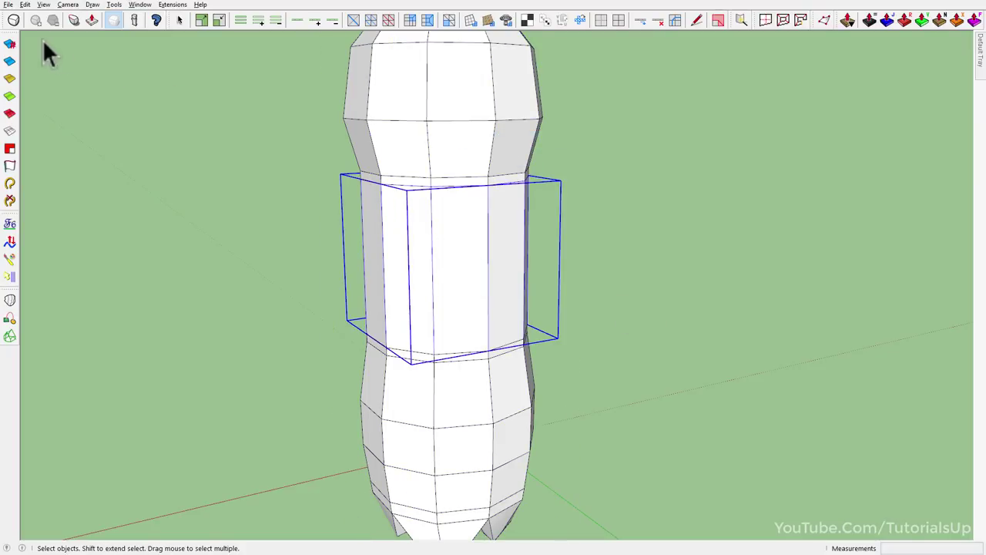
{"action": "left_click", "coordinate": [13, 21]}
Select the whole bottle and switch it back to its faceted control mesh.
{"action": "left_click", "coordinate": [447, 143]}
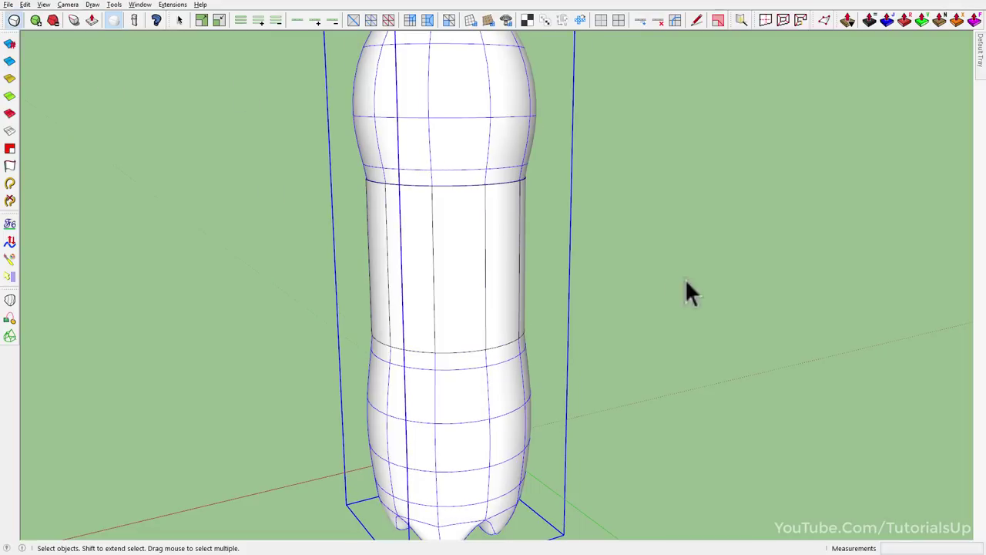
{"action": "middle_click_drag", "start_coordinate": [684, 288], "coordinate": [528, 293]}
{"action": "scroll", "coordinate": [447, 192], "scroll_direction": "down", "scroll_amount": 2}
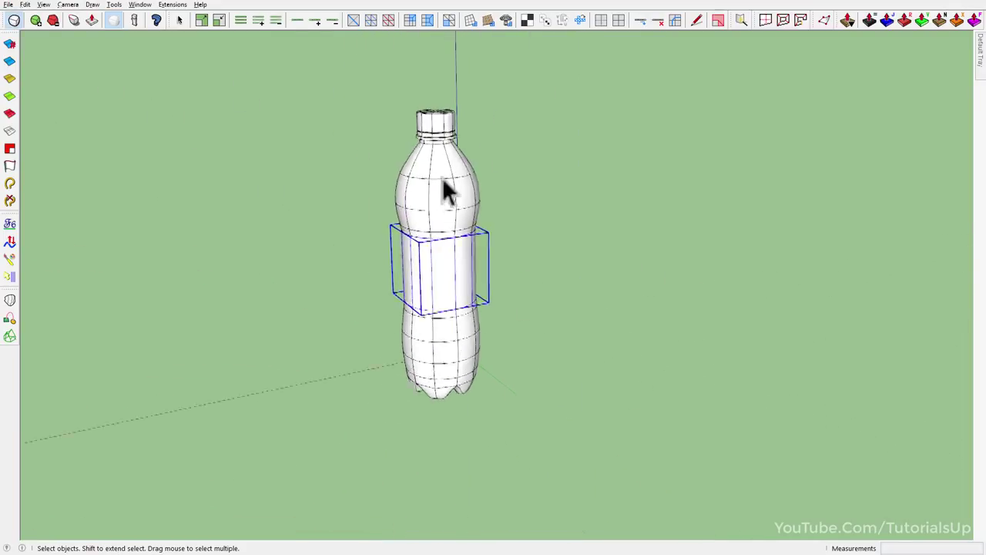
{"action": "mouse_move", "coordinate": [446, 192]}
{"action": "middle_mouse_down"}
{"action": "mouse_move", "coordinate": [605, 308]}
{"action": "mouse_move", "coordinate": [517, 183]}
{"action": "middle_mouse_up"}
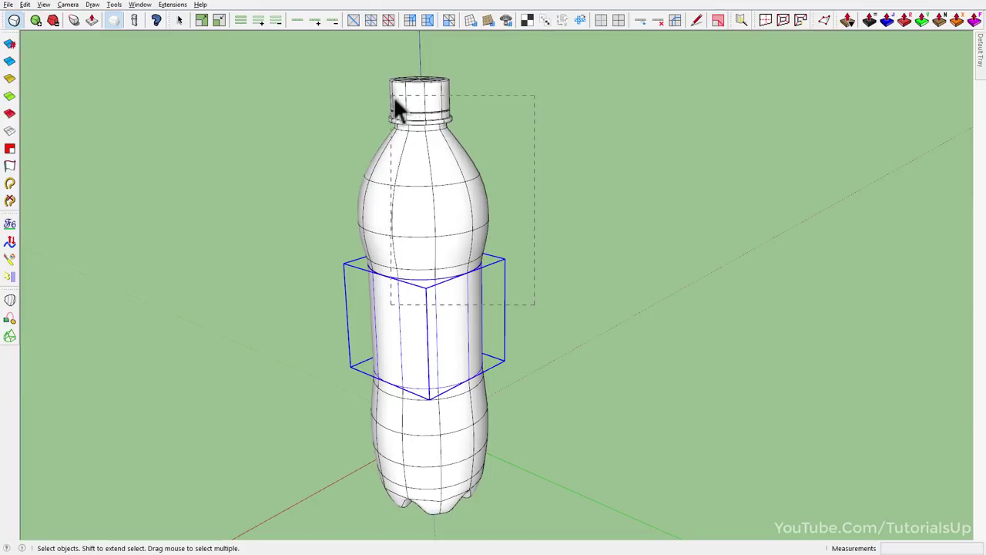
{"action": "left_click_drag", "start_coordinate": [395, 106], "coordinate": [393, 99]}
{"action": "left_click", "coordinate": [14, 20]}
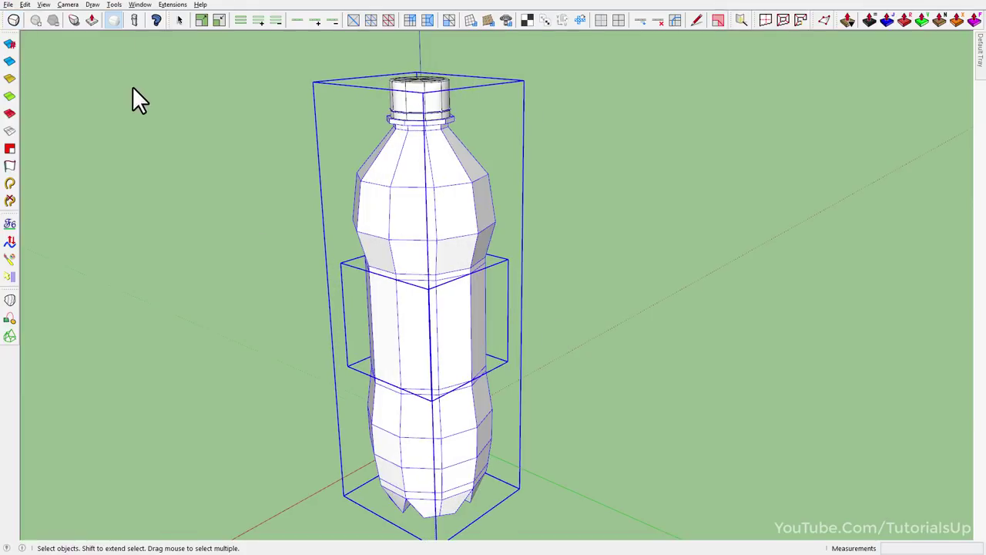
{"action": "left_click", "coordinate": [133, 87]}
{"action": "scroll", "coordinate": [494, 335], "scroll_direction": "up", "scroll_amount": 3}
{"action": "scroll", "coordinate": [484, 274], "scroll_direction": "down", "scroll_amount": 1}
{"action": "mouse_move", "coordinate": [469, 267]}
{"action": "middle_mouse_down"}
{"action": "mouse_move", "coordinate": [485, 274]}
{"action": "mouse_move", "coordinate": [431, 421]}
{"action": "mouse_move", "coordinate": [444, 409]}
{"action": "middle_mouse_up"}
{"action": "scroll", "coordinate": [469, 285], "scroll_direction": "up", "scroll_amount": 2}
{"action": "scroll", "coordinate": [422, 312], "scroll_direction": "up", "scroll_amount": 2}
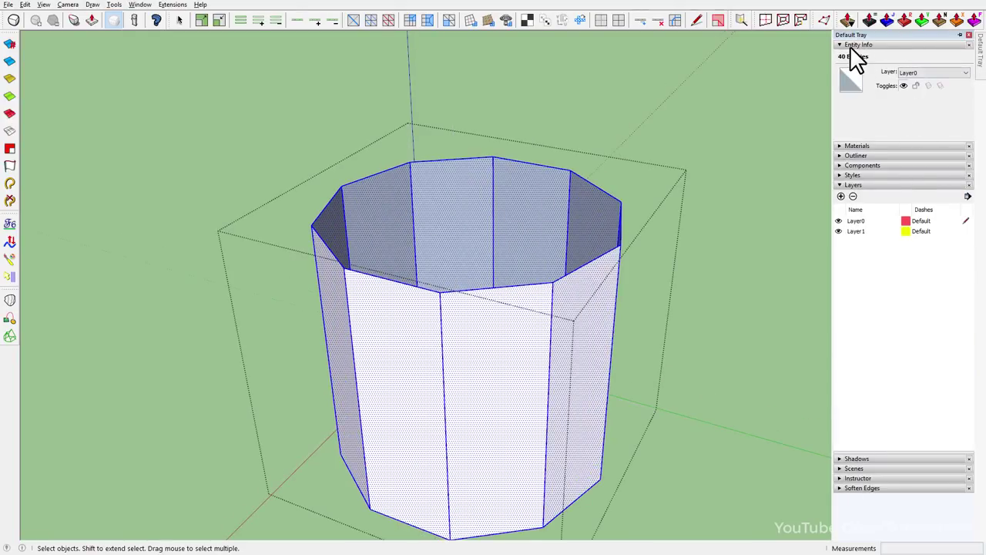
Collapse the Entity Info and Layers panels and pick white in the Materials palette.
{"action": "left_click", "coordinate": [850, 44]}
{"action": "left_click", "coordinate": [847, 92]}
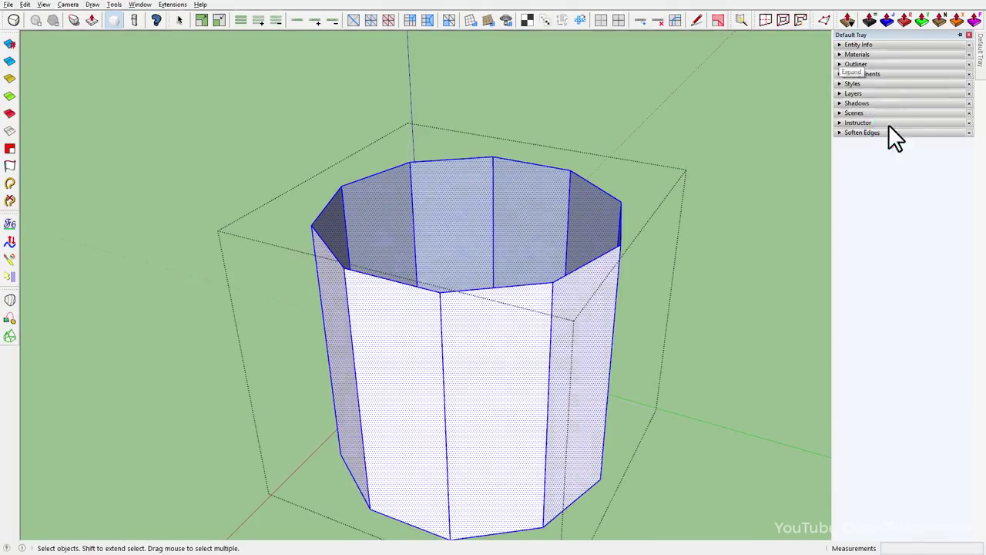
{"action": "scroll", "coordinate": [925, 167], "scroll_direction": "down", "scroll_amount": 3}
{"action": "scroll", "coordinate": [925, 168], "scroll_direction": "down", "scroll_amount": 3}
{"action": "scroll", "coordinate": [925, 168], "scroll_direction": "down", "scroll_amount": 2}
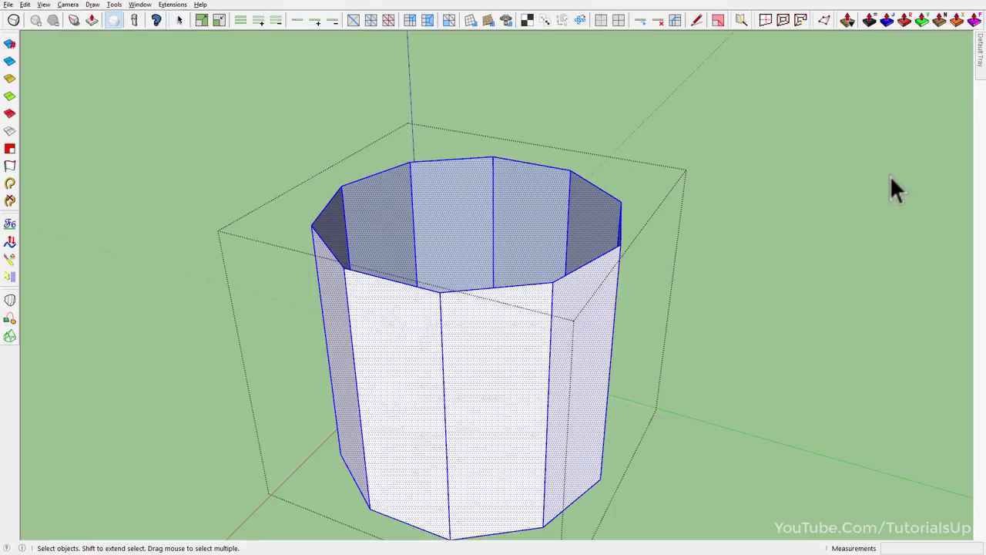
{"action": "left_click", "coordinate": [849, 210]}
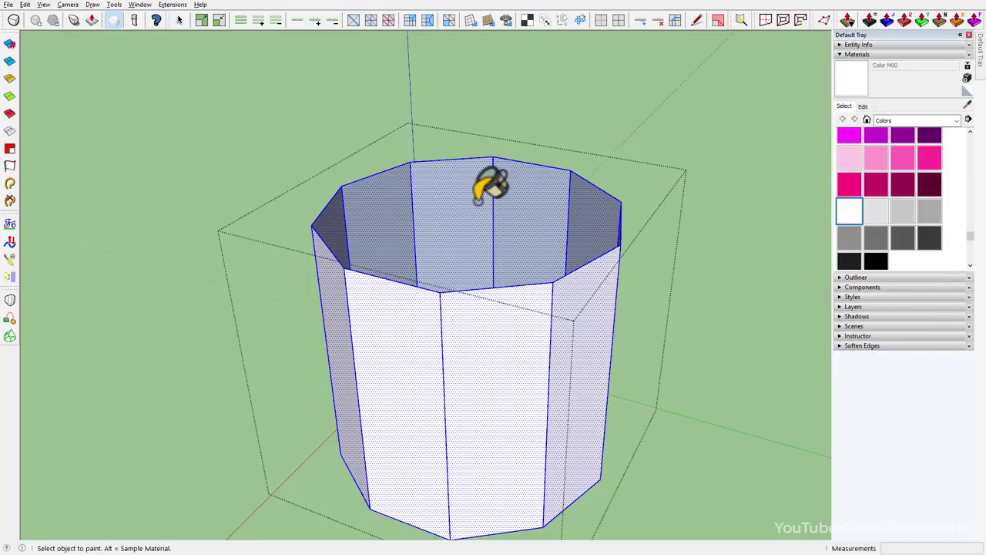
{"action": "mouse_move", "coordinate": [480, 192]}
{"action": "middle_mouse_down"}
{"action": "mouse_move", "coordinate": [480, 280]}
{"action": "mouse_move", "coordinate": [462, 275]}
{"action": "middle_mouse_up"}
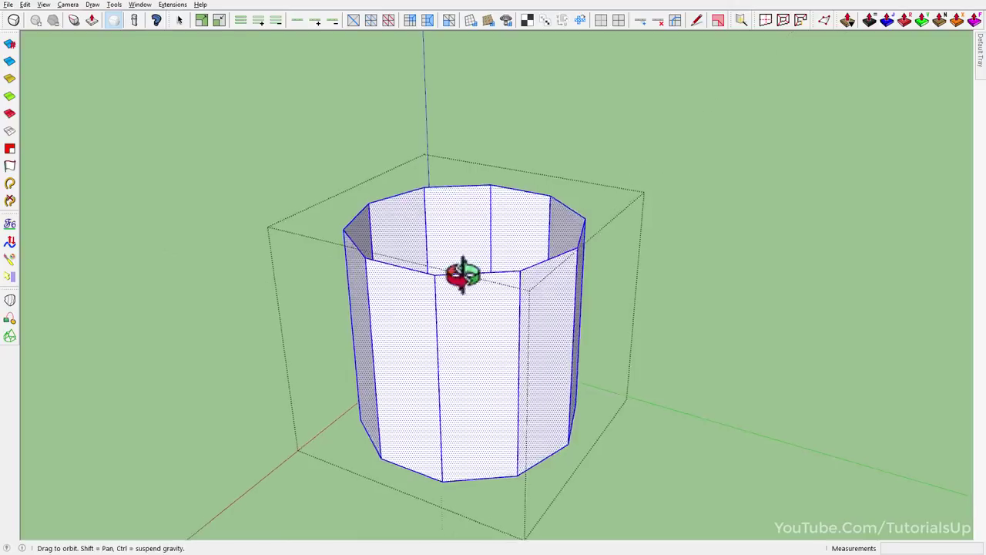
{"action": "scroll", "coordinate": [433, 286], "scroll_direction": "down", "scroll_amount": 3}
{"action": "middle_click_drag", "start_coordinate": [429, 328], "coordinate": [494, 324]}
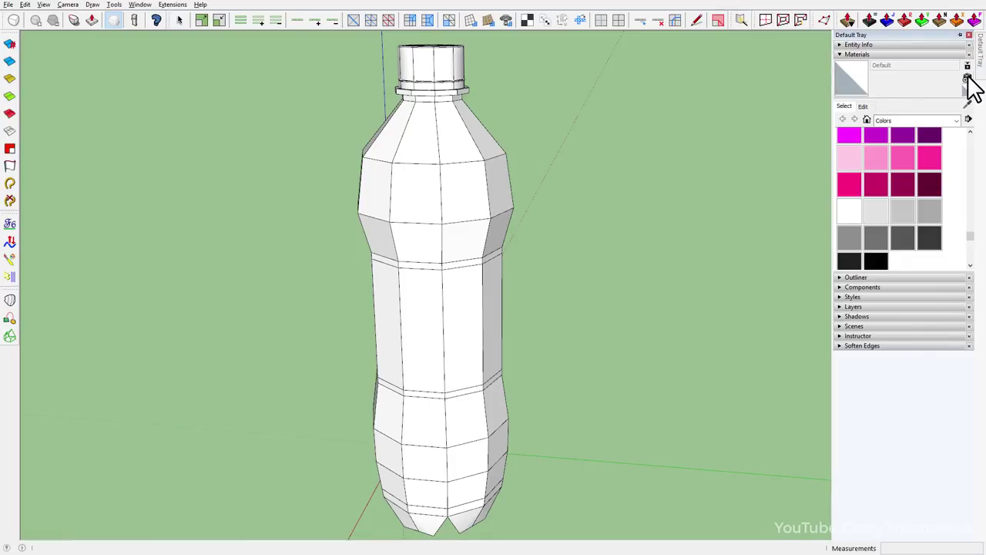
Create a new material textured with the TutorialsUp44.jpg logo image.
{"action": "left_click", "coordinate": [966, 78]}
{"action": "left_click", "coordinate": [915, 267]}
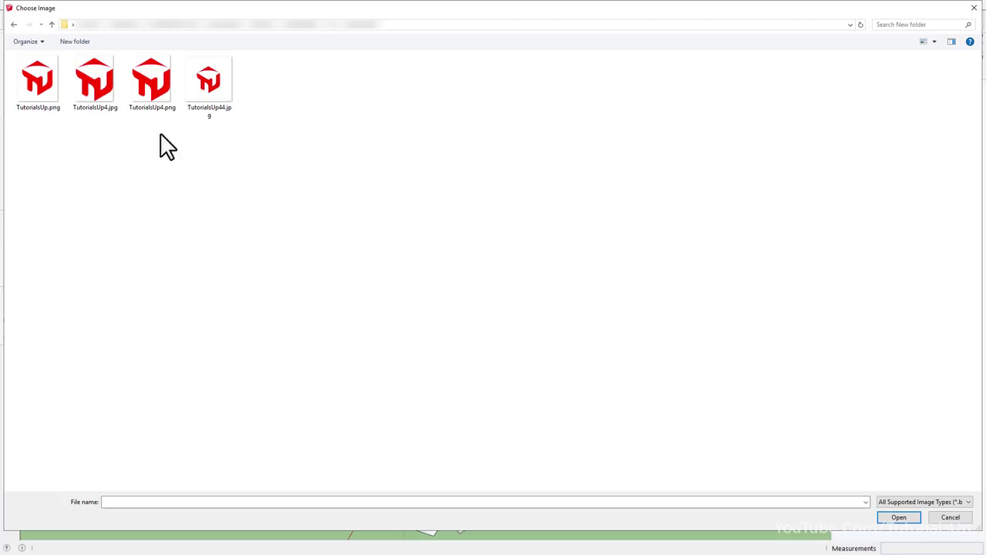
{"action": "left_click", "coordinate": [209, 88]}
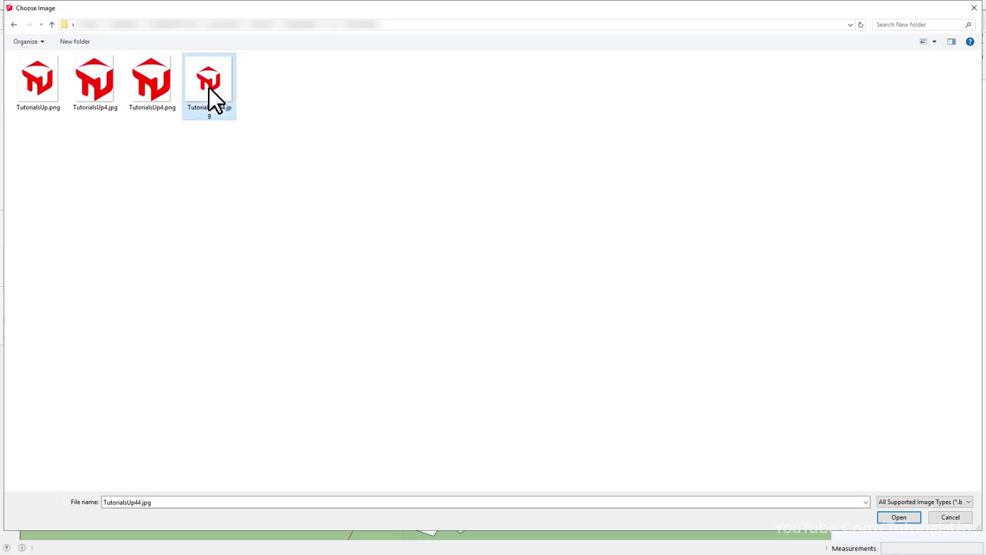
{"action": "left_click", "coordinate": [897, 518]}
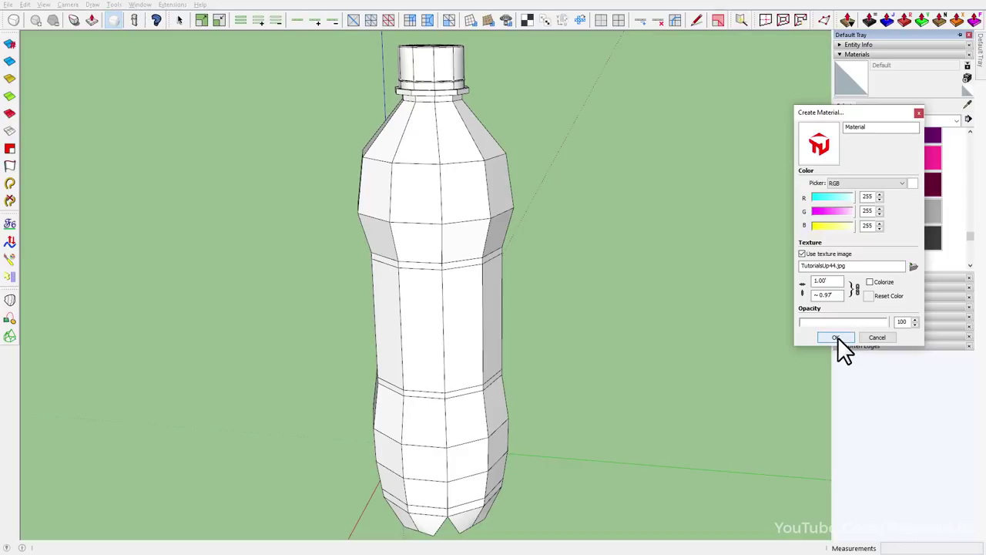
{"action": "left_click", "coordinate": [837, 338]}
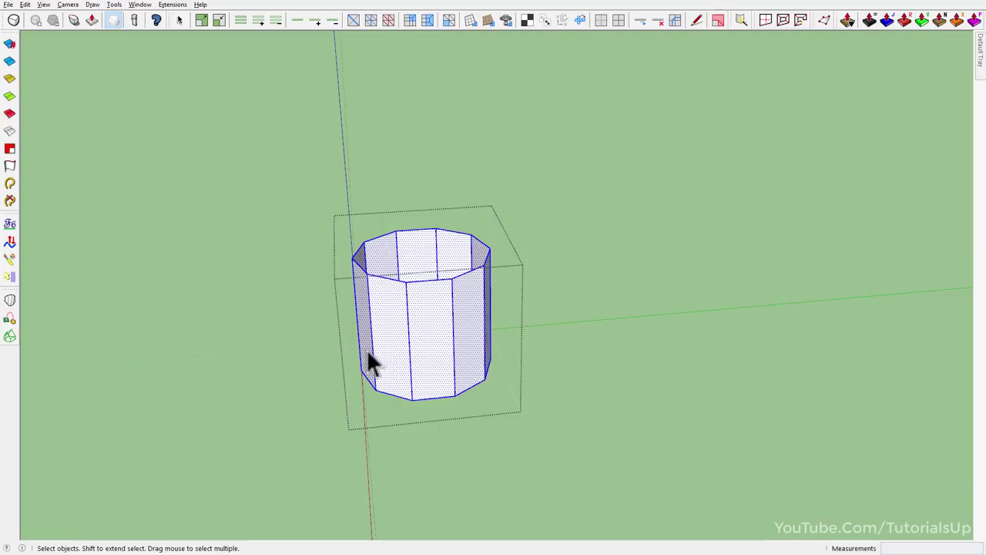
Select a face of the label band and pin the Default Tray open.
{"action": "middle_click_drag", "start_coordinate": [366, 349], "coordinate": [358, 342]}
{"action": "left_click", "coordinate": [359, 342]}
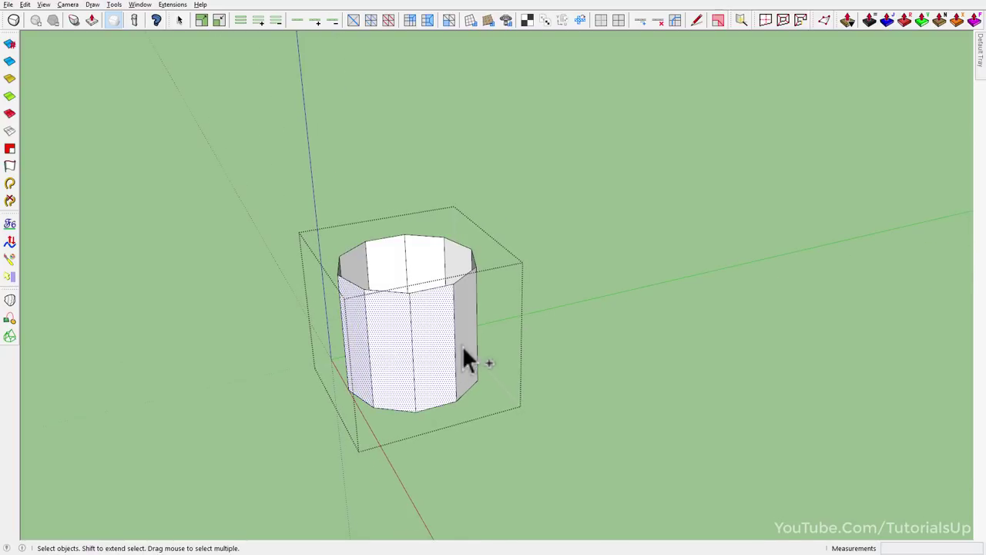
{"action": "middle_click_drag", "start_coordinate": [463, 348], "coordinate": [411, 337]}
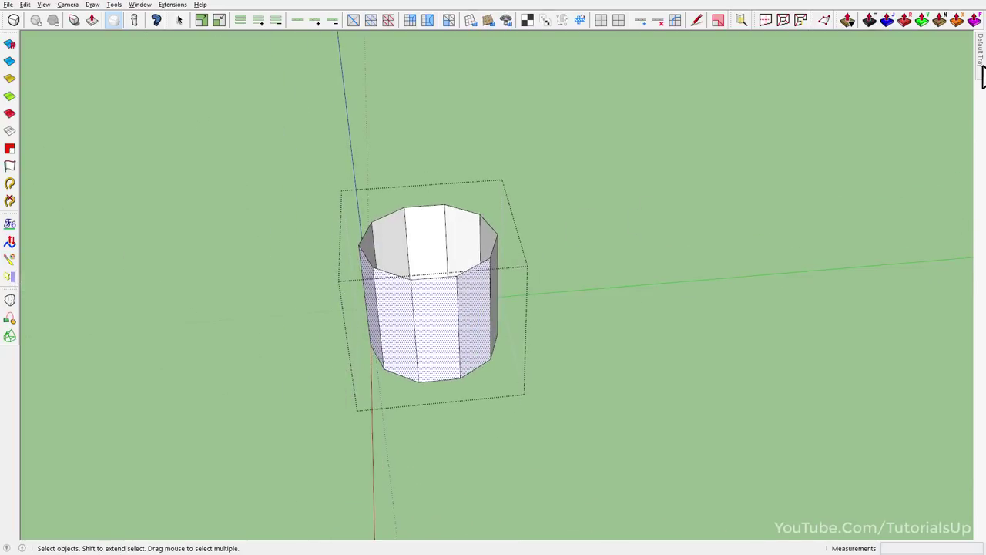
{"action": "mouse_move", "coordinate": [980, 50]}
{"action": "left_click", "coordinate": [971, 36]}
{"action": "scroll", "coordinate": [342, 254], "scroll_direction": "up", "scroll_amount": 2}
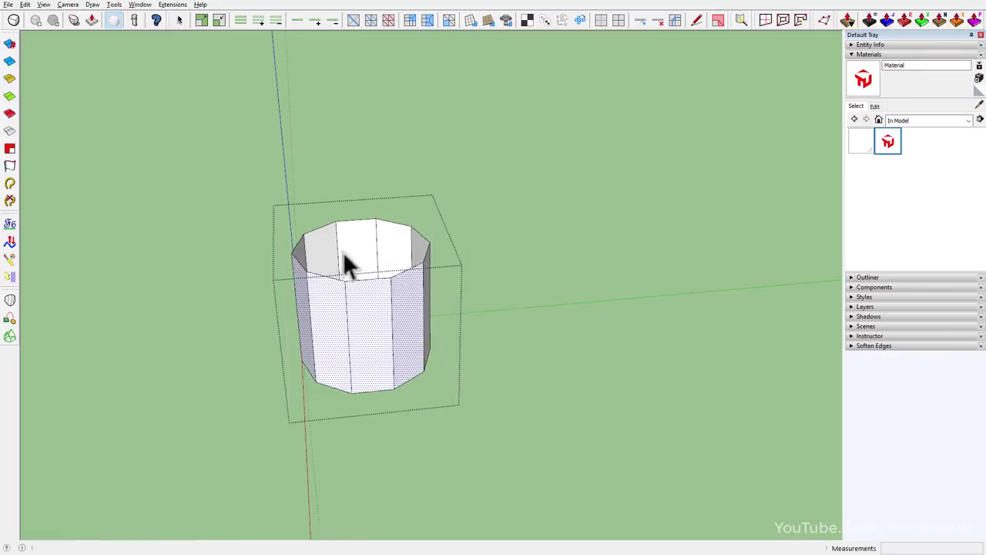
Paint the logo material onto the band with ThruPaint Natural UV and set it upright.
{"action": "left_click", "coordinate": [10, 276]}
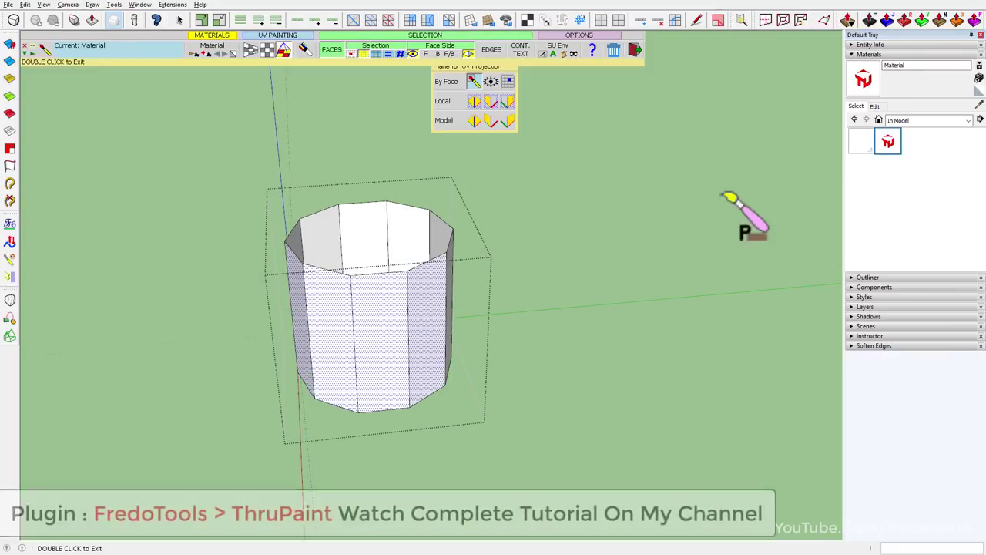
{"action": "left_click", "coordinate": [267, 50]}
{"action": "left_click", "coordinate": [380, 376]}
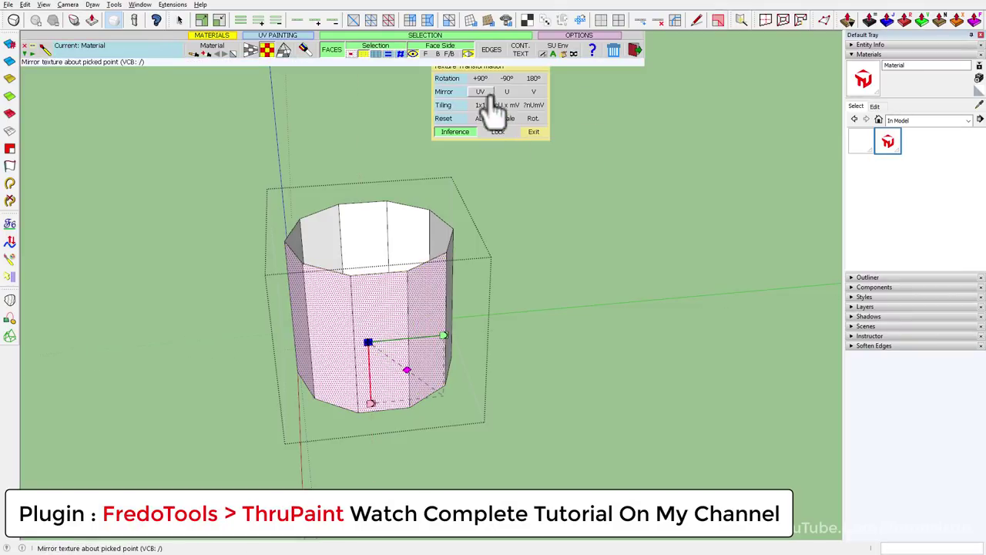
{"action": "left_click", "coordinate": [480, 78]}
{"action": "left_click", "coordinate": [507, 79]}
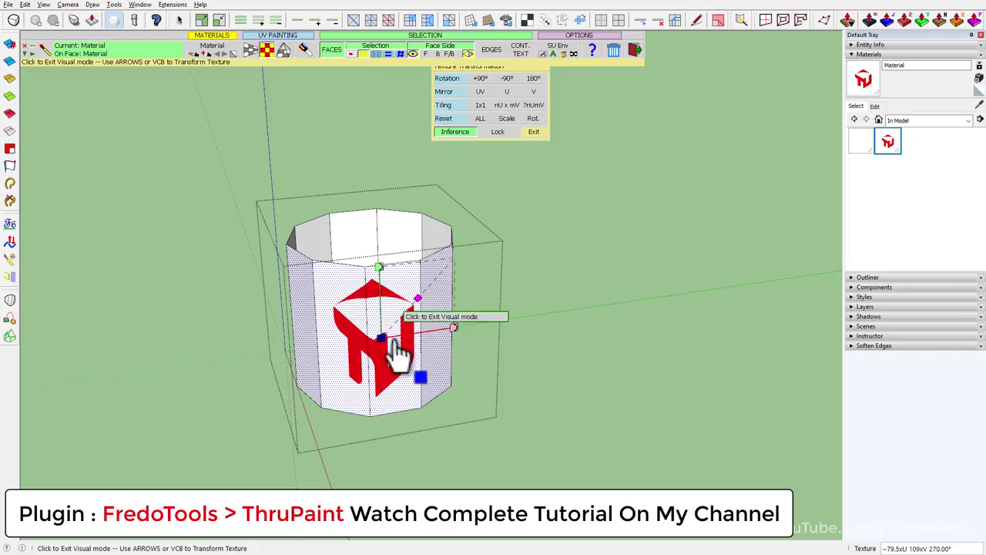
{"action": "left_click", "coordinate": [252, 51]}
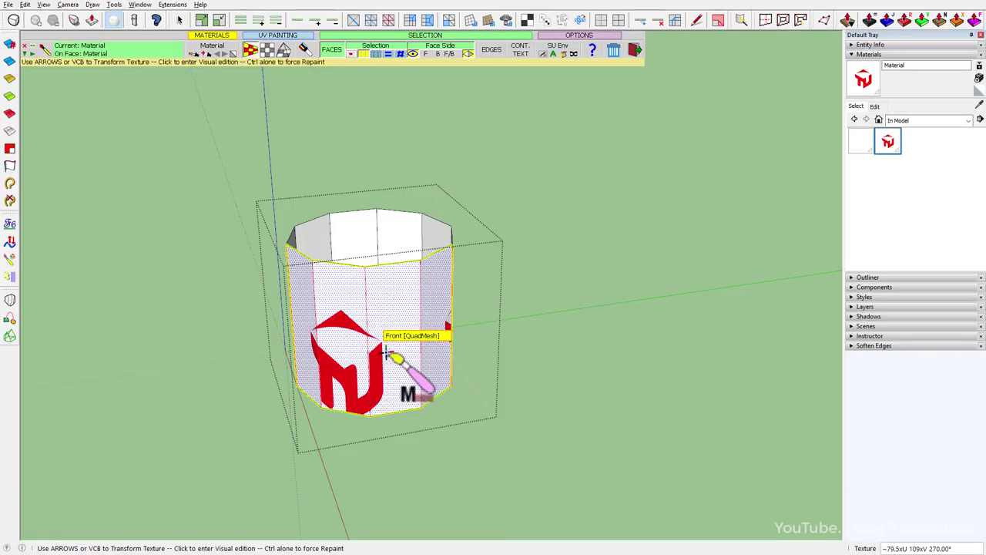
Move, stretch and scale the logo texture so it fills the front of the band.
{"action": "left_click", "coordinate": [382, 355]}
{"action": "mouse_move", "coordinate": [367, 354]}
{"action": "left_mouse_down"}
{"action": "mouse_move", "coordinate": [406, 348]}
{"action": "mouse_move", "coordinate": [406, 367]}
{"action": "mouse_move", "coordinate": [418, 368]}
{"action": "left_mouse_up"}
{"action": "middle_click_drag", "start_coordinate": [418, 367], "coordinate": [436, 282]}
{"action": "left_click", "coordinate": [380, 351]}
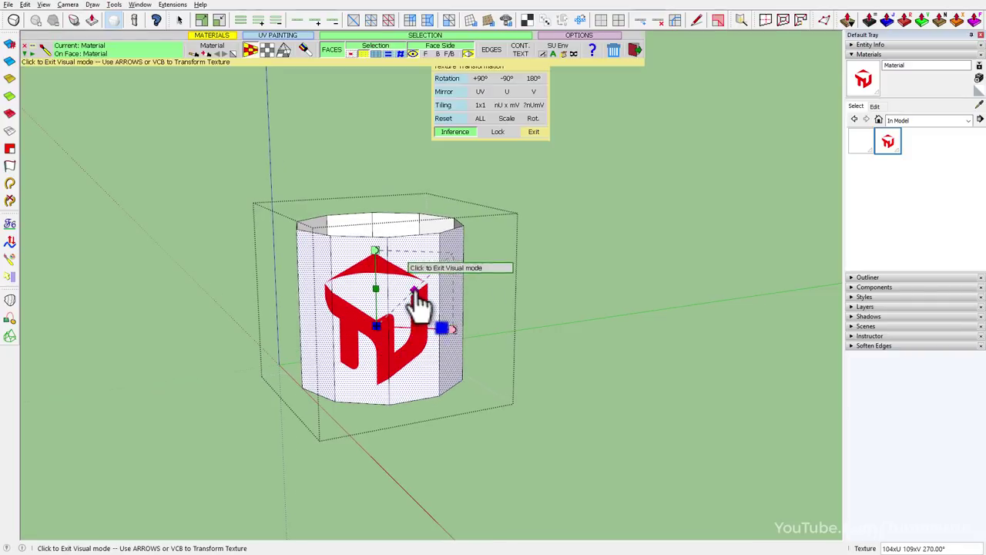
{"action": "mouse_move", "coordinate": [424, 249]}
{"action": "middle_mouse_down"}
{"action": "mouse_move", "coordinate": [466, 264]}
{"action": "mouse_move", "coordinate": [396, 301]}
{"action": "middle_mouse_up"}
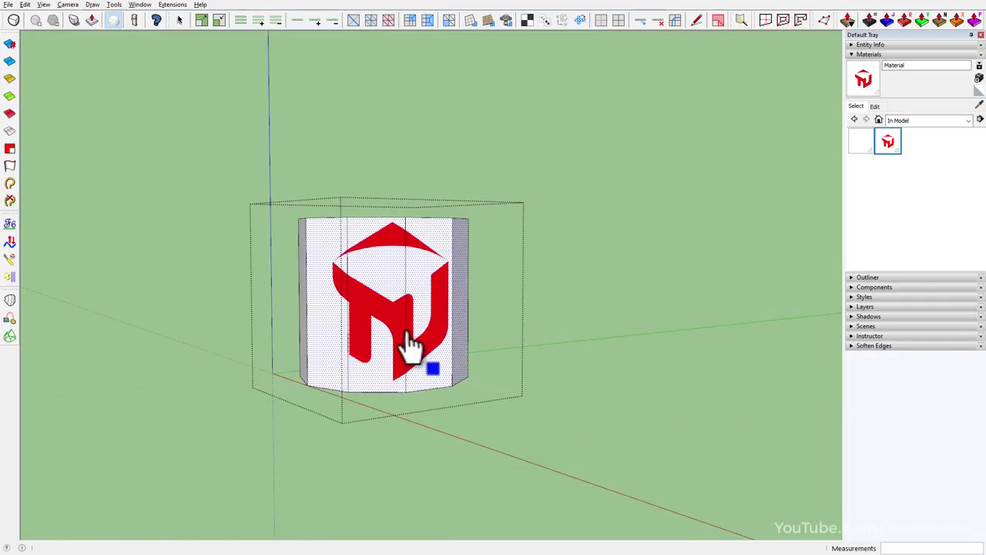
{"action": "left_click", "coordinate": [422, 293]}
{"action": "mouse_move", "coordinate": [403, 323]}
{"action": "left_mouse_down"}
{"action": "mouse_move", "coordinate": [405, 269]}
{"action": "mouse_move", "coordinate": [396, 292]}
{"action": "mouse_move", "coordinate": [447, 329]}
{"action": "left_mouse_up"}
{"action": "mouse_move", "coordinate": [446, 329]}
{"action": "middle_mouse_down"}
{"action": "mouse_move", "coordinate": [380, 312]}
{"action": "mouse_move", "coordinate": [375, 293]}
{"action": "mouse_move", "coordinate": [513, 398]}
{"action": "middle_mouse_up"}
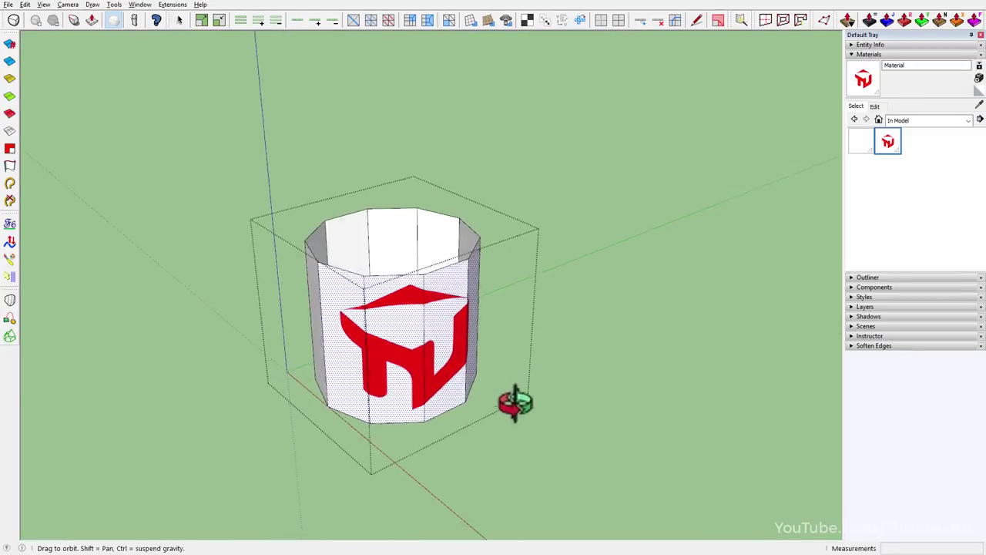
{"action": "left_click", "coordinate": [411, 323]}
{"action": "mouse_move", "coordinate": [412, 324]}
{"action": "left_mouse_down"}
{"action": "mouse_move", "coordinate": [434, 305]}
{"action": "mouse_move", "coordinate": [414, 326]}
{"action": "mouse_move", "coordinate": [422, 335]}
{"action": "mouse_move", "coordinate": [452, 326]}
{"action": "left_mouse_up"}
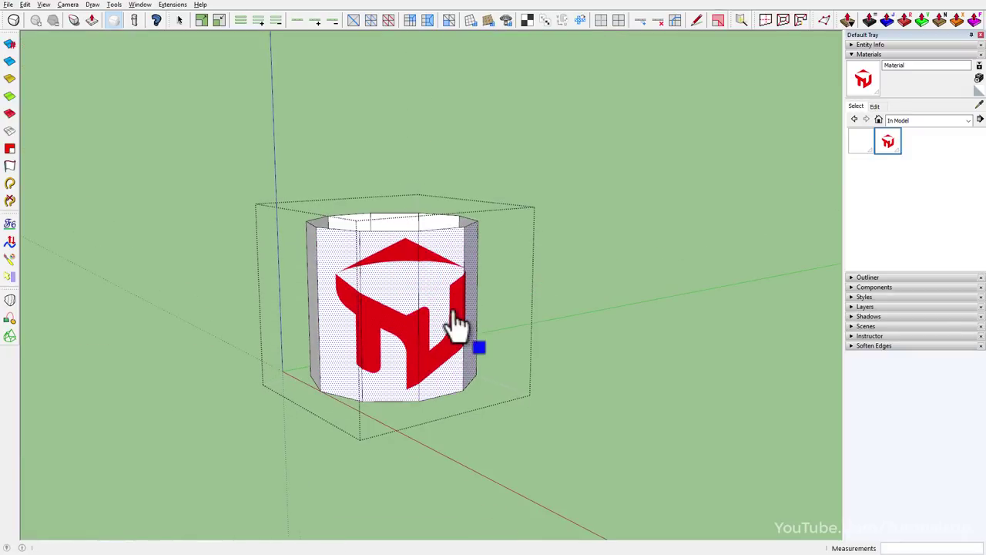
{"action": "middle_click_drag", "start_coordinate": [466, 315], "coordinate": [238, 321]}
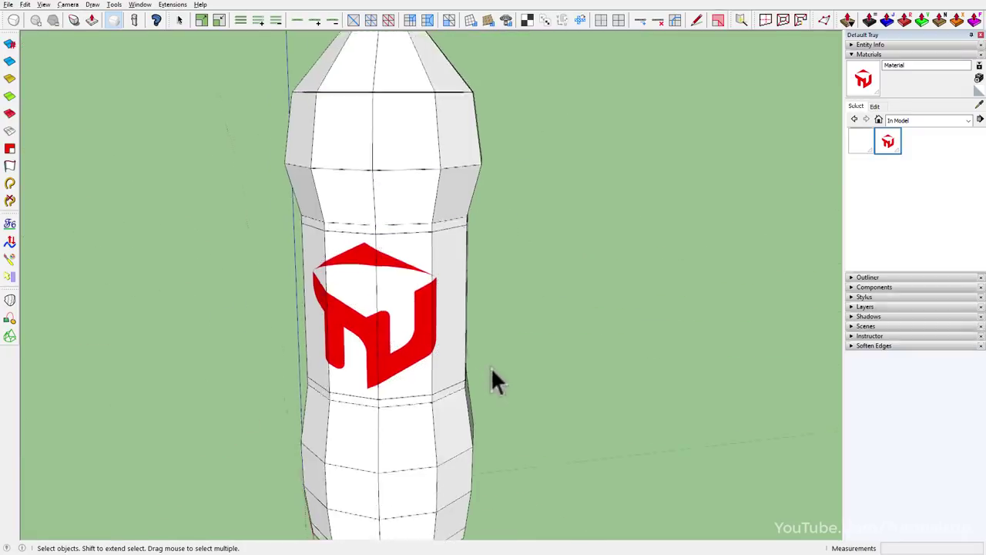
Show the bottle's smooth subdivided mesh and view the whole bottle from above.
{"action": "middle_click_drag", "start_coordinate": [492, 367], "coordinate": [446, 335]}
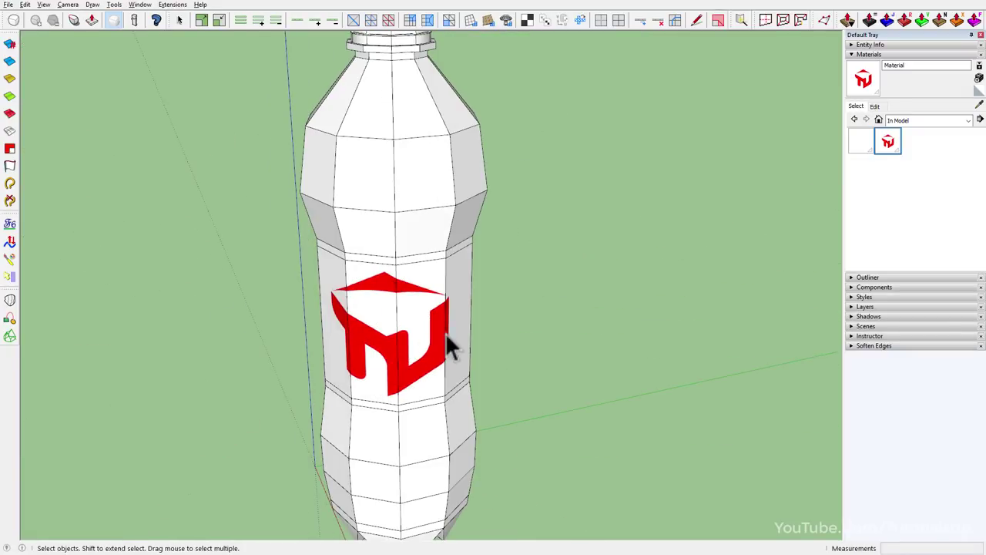
{"action": "left_click", "coordinate": [14, 20]}
{"action": "middle_click_drag", "start_coordinate": [709, 72], "coordinate": [440, 236]}
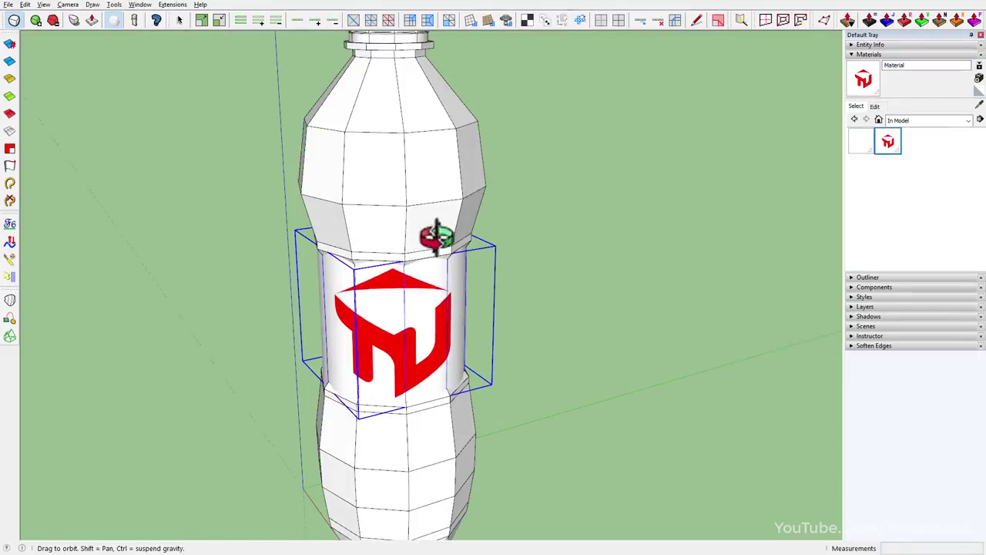
{"action": "scroll", "coordinate": [523, 378], "scroll_direction": "down", "scroll_amount": 5}
{"action": "middle_click_drag", "start_coordinate": [523, 378], "coordinate": [316, 409]}
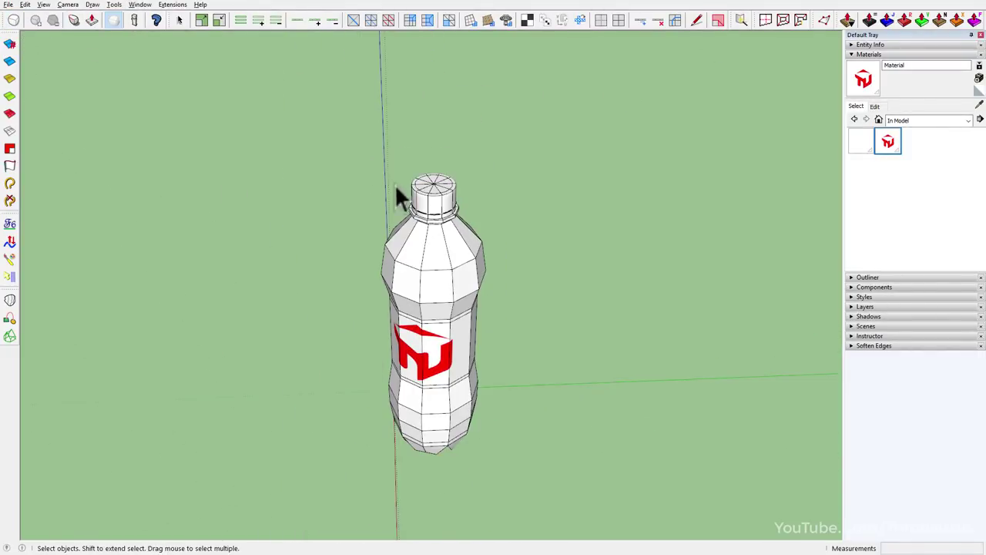
{"action": "scroll", "coordinate": [432, 189], "scroll_direction": "up", "scroll_amount": 3}
Open the cap group in parallel-projection Right view with X-ray, then launch ThruPaint.
{"action": "left_click", "coordinate": [441, 189]}
{"action": "scroll", "coordinate": [398, 193], "scroll_direction": "up", "scroll_amount": 3}
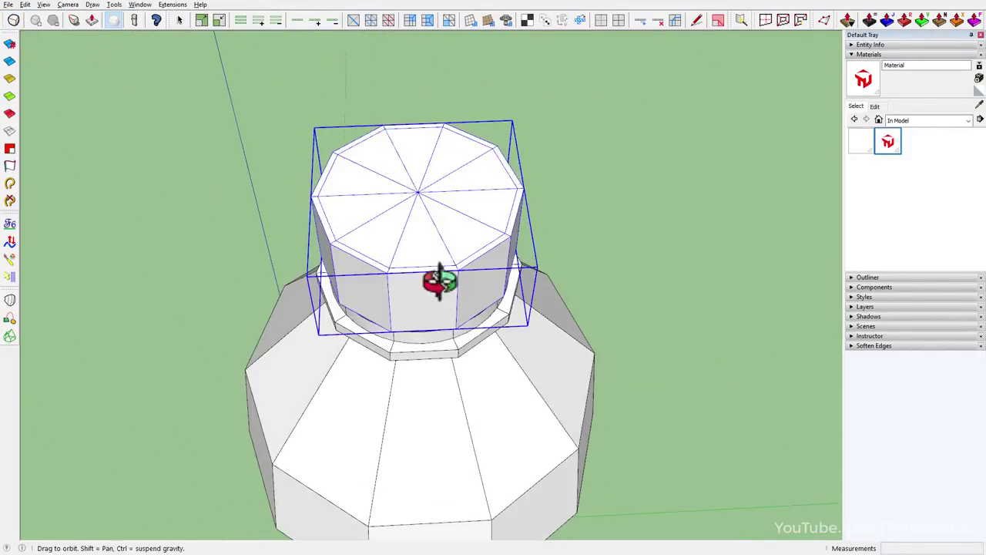
{"action": "double_click", "coordinate": [434, 282]}
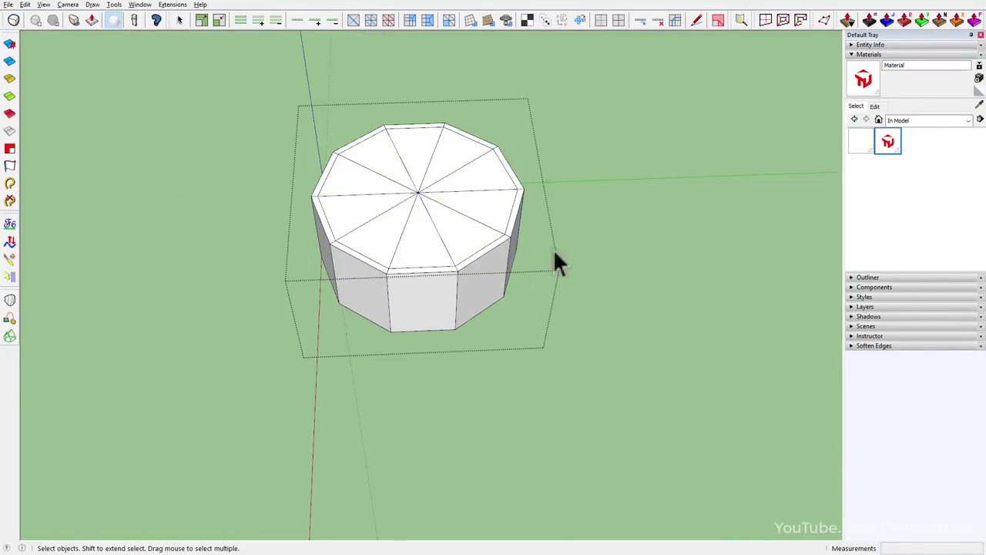
{"action": "left_click", "coordinate": [12, 264]}
{"action": "key", "text": "space"}
{"action": "key", "text": "F6"}
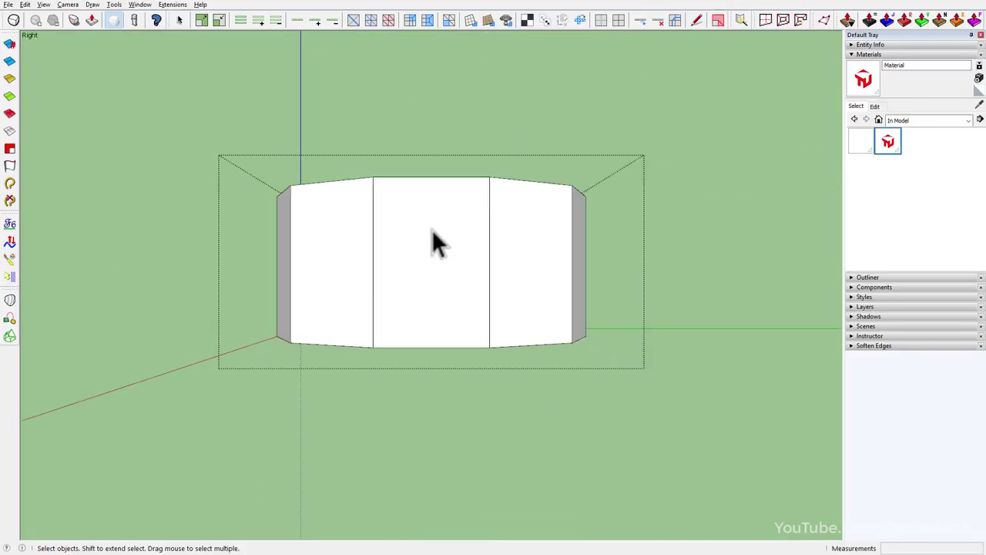
{"action": "key", "text": "v"}
{"action": "key", "text": "x"}
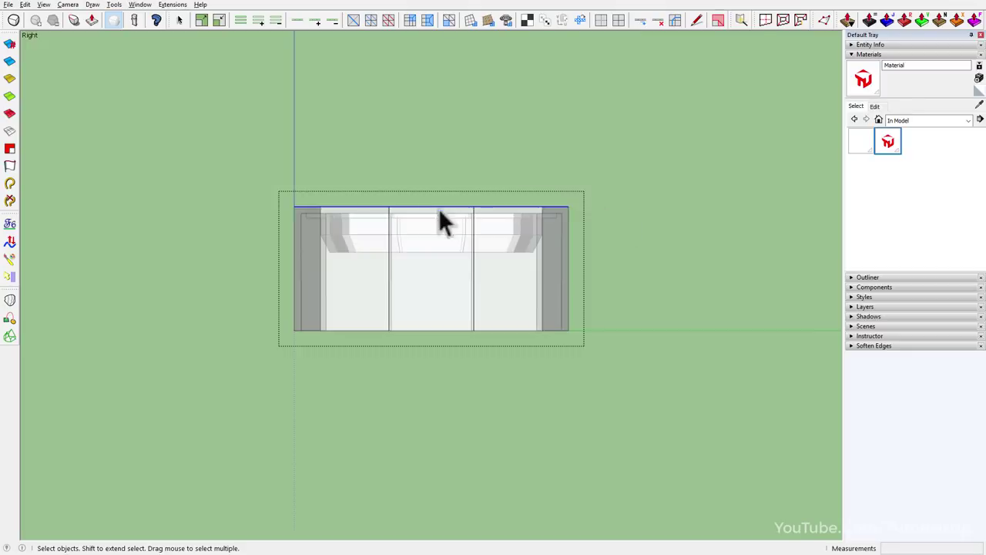
{"action": "left_click", "coordinate": [7, 262]}
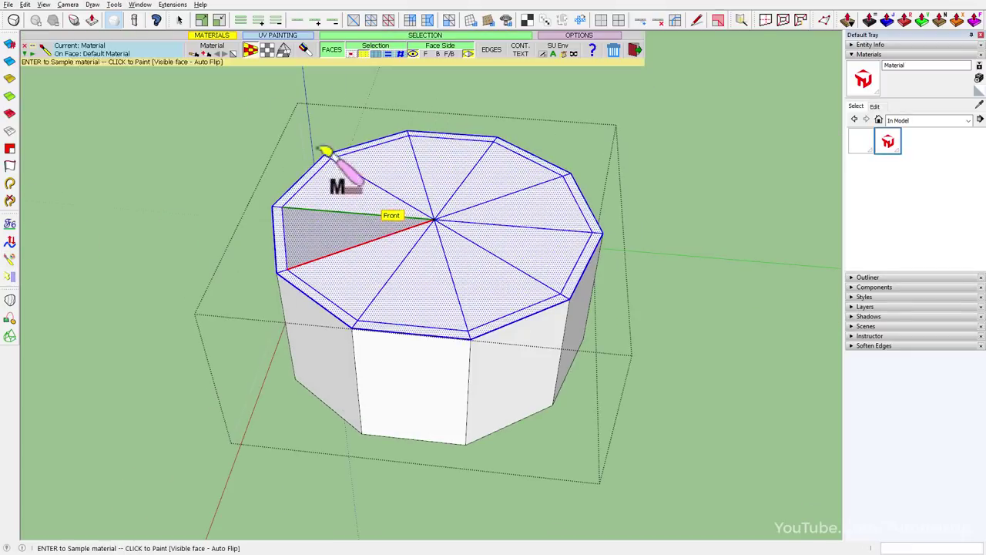
Paint the cap's top face with the red logo and apply Mirror U so it reads correctly.
{"action": "left_click", "coordinate": [433, 222]}
{"action": "left_click", "coordinate": [440, 227]}
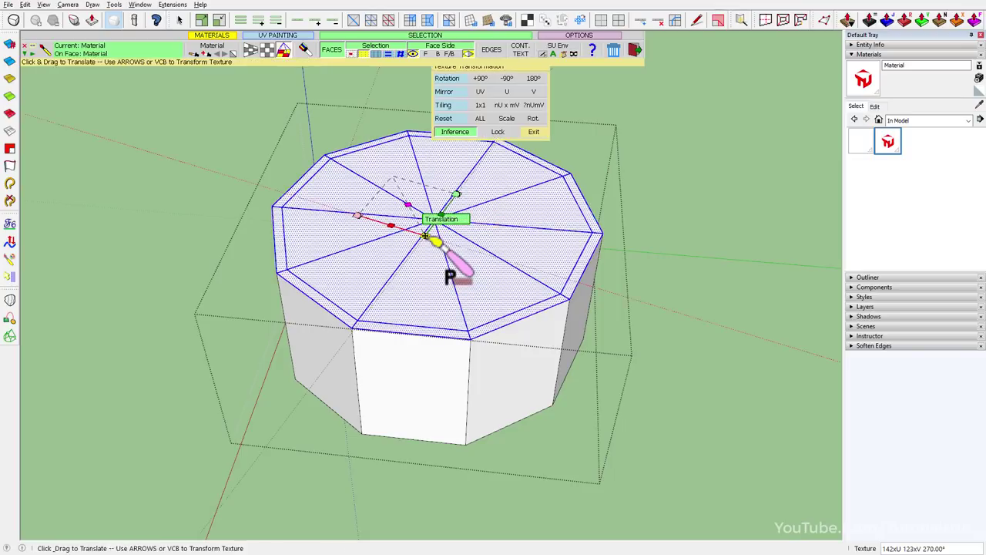
{"action": "left_click", "coordinate": [482, 92]}
{"action": "mouse_move", "coordinate": [488, 116]}
{"action": "middle_mouse_down"}
{"action": "mouse_move", "coordinate": [396, 297]}
{"action": "mouse_move", "coordinate": [435, 255]}
{"action": "mouse_move", "coordinate": [414, 149]}
{"action": "middle_mouse_up"}
{"action": "scroll", "coordinate": [425, 253], "scroll_direction": "down", "scroll_amount": 5}
{"action": "scroll", "coordinate": [440, 193], "scroll_direction": "down", "scroll_amount": 2}
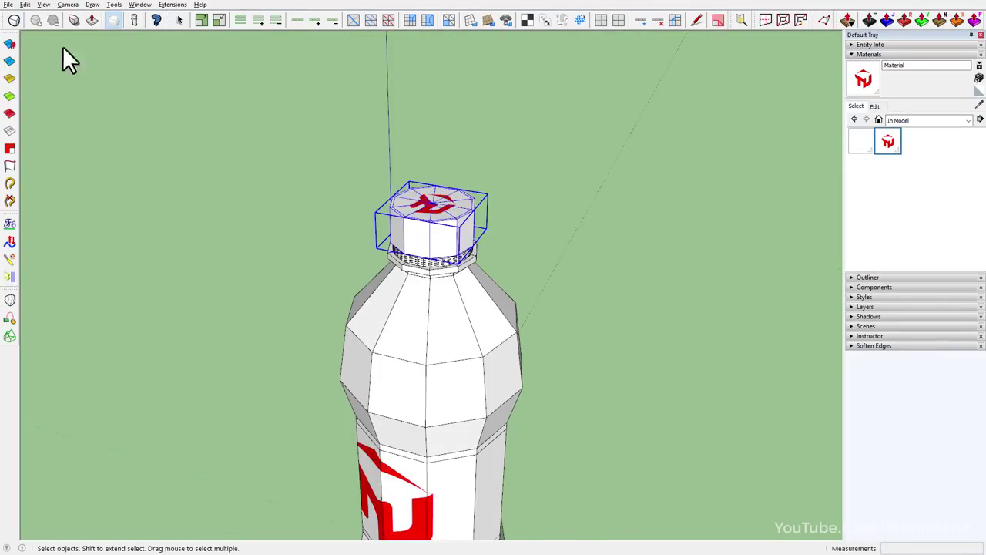
{"action": "scroll", "coordinate": [437, 218], "scroll_direction": "up", "scroll_amount": 2}
Hide the bottle's soft-edge wireframe with Alt+H.
{"action": "mouse_move", "coordinate": [414, 220]}
{"action": "middle_mouse_down"}
{"action": "mouse_move", "coordinate": [434, 193]}
{"action": "mouse_move", "coordinate": [418, 260]}
{"action": "mouse_move", "coordinate": [442, 346]}
{"action": "middle_mouse_up"}
{"action": "scroll", "coordinate": [434, 194], "scroll_direction": "down", "scroll_amount": 3}
{"action": "left_click", "coordinate": [442, 347]}
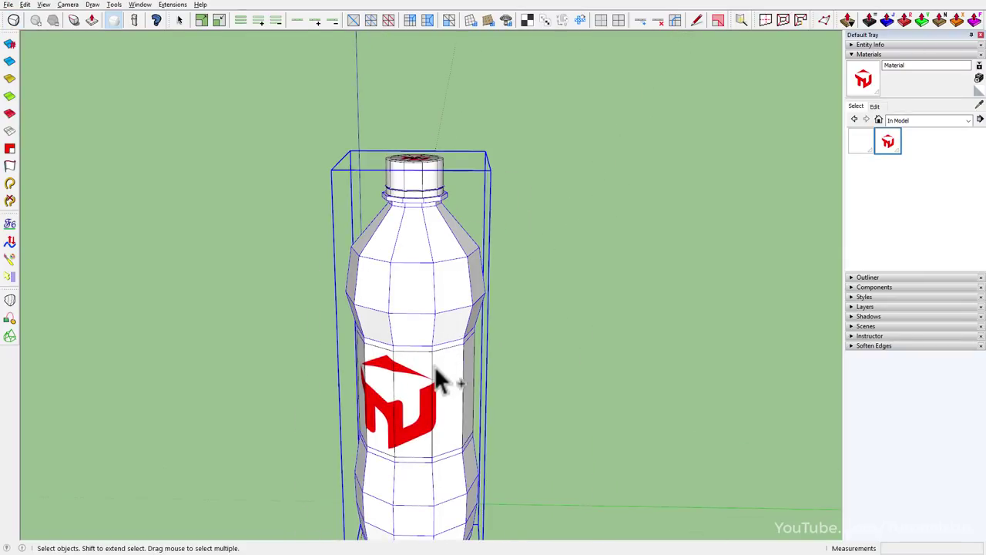
{"action": "scroll", "coordinate": [536, 365], "scroll_direction": "down", "scroll_amount": 2}
{"action": "left_click", "coordinate": [537, 374]}
{"action": "mouse_move", "coordinate": [537, 374]}
{"action": "middle_mouse_down"}
{"action": "mouse_move", "coordinate": [477, 216]}
{"action": "mouse_move", "coordinate": [524, 365]}
{"action": "middle_mouse_up"}
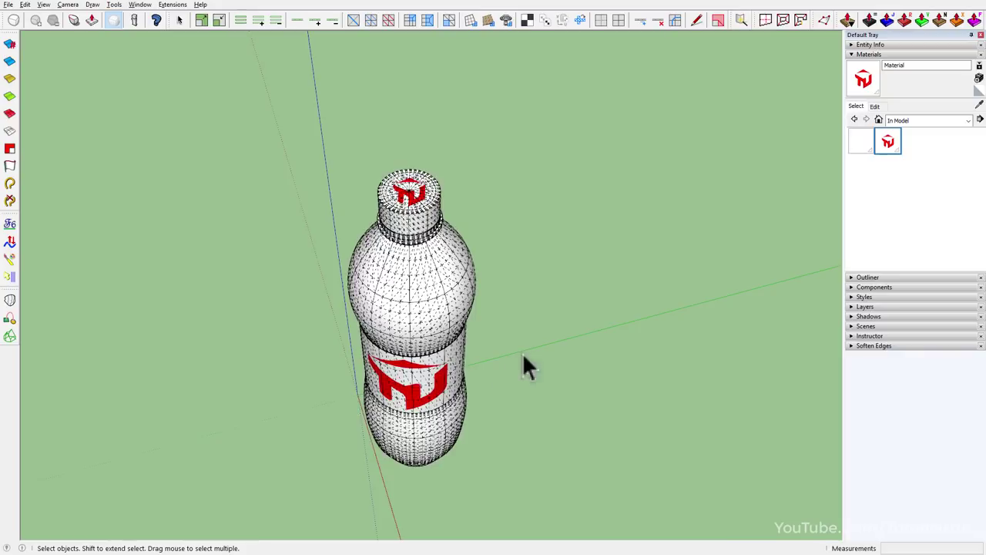
{"action": "key", "text": "alt+h"}
{"action": "scroll", "coordinate": [275, 209], "scroll_direction": "up", "scroll_amount": 3}
{"action": "mouse_move", "coordinate": [275, 208]}
{"action": "middle_mouse_down"}
{"action": "mouse_move", "coordinate": [36, 154]}
{"action": "mouse_move", "coordinate": [469, 298]}
{"action": "middle_mouse_up"}
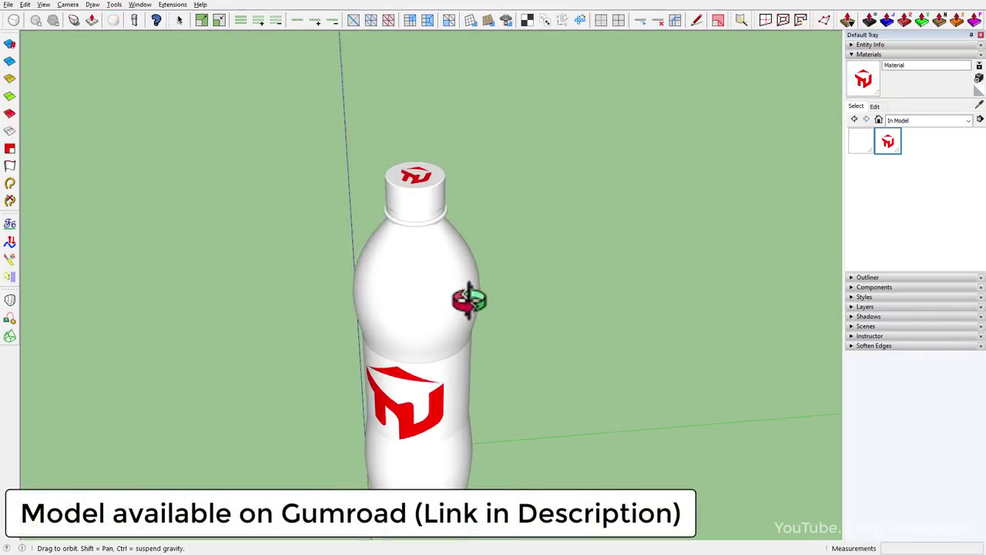
{"action": "scroll", "coordinate": [422, 225], "scroll_direction": "up", "scroll_amount": 2}
Create a new pale material from the Colors collection and paint the bottle body with it.
{"action": "left_click", "coordinate": [856, 56]}
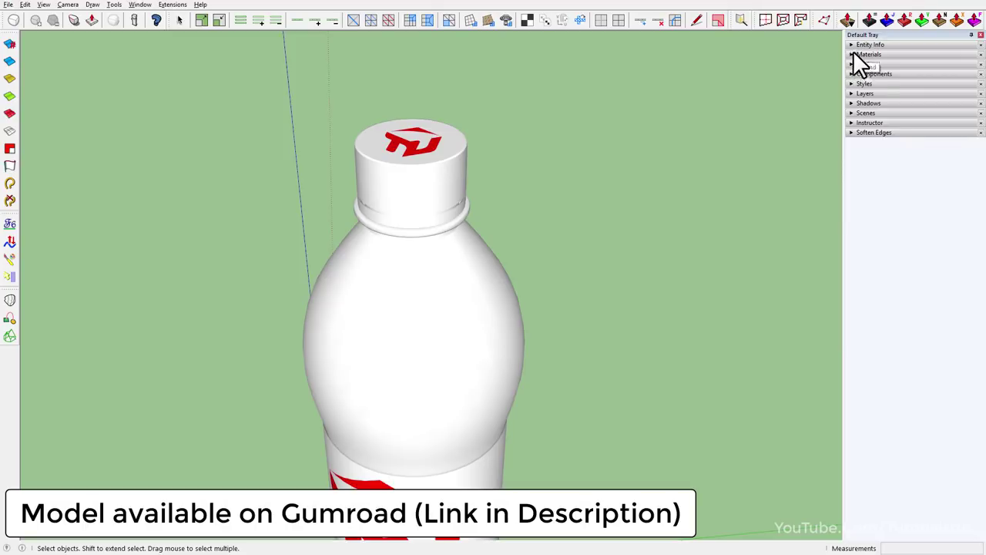
{"action": "left_click", "coordinate": [855, 54]}
{"action": "left_click", "coordinate": [891, 121]}
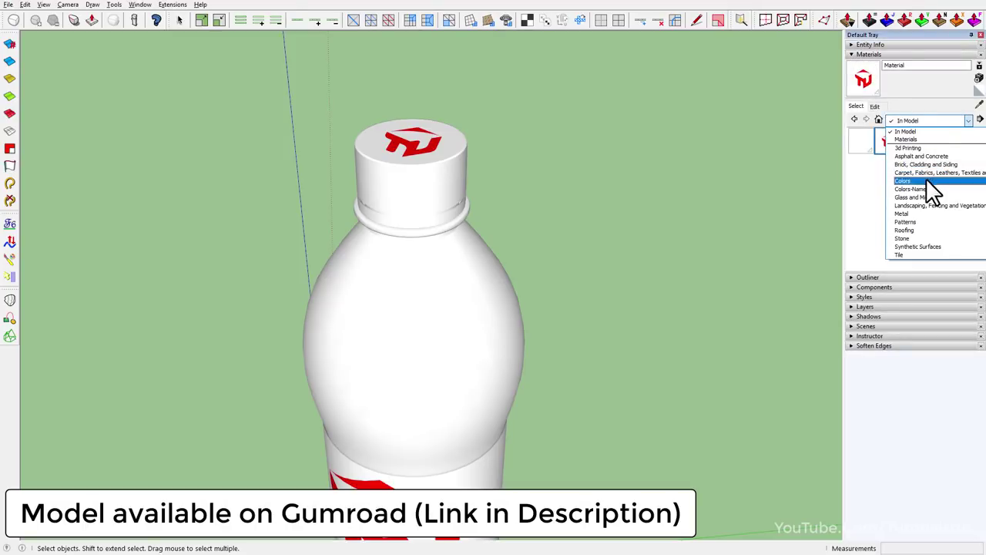
{"action": "left_click", "coordinate": [926, 182]}
{"action": "left_click", "coordinate": [978, 80]}
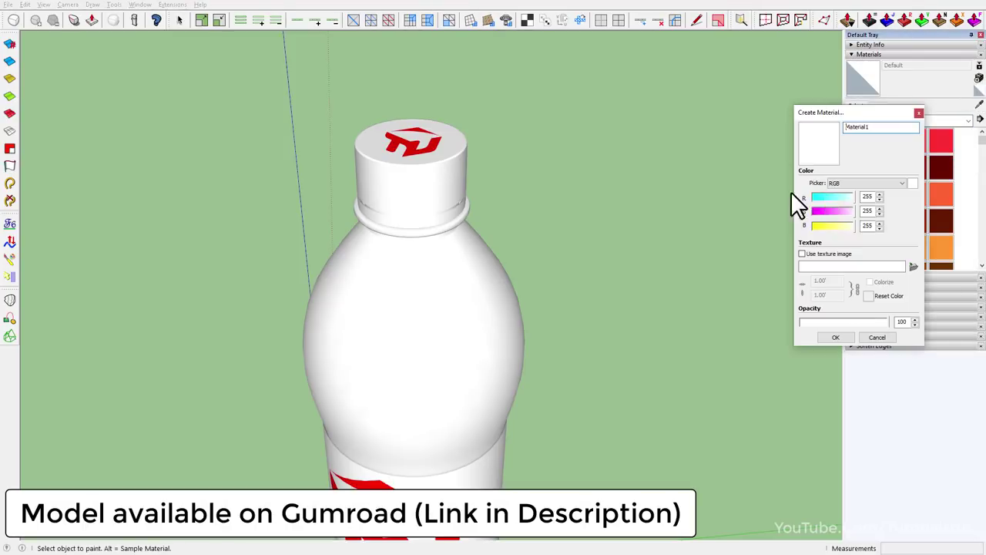
{"action": "left_click", "coordinate": [846, 197]}
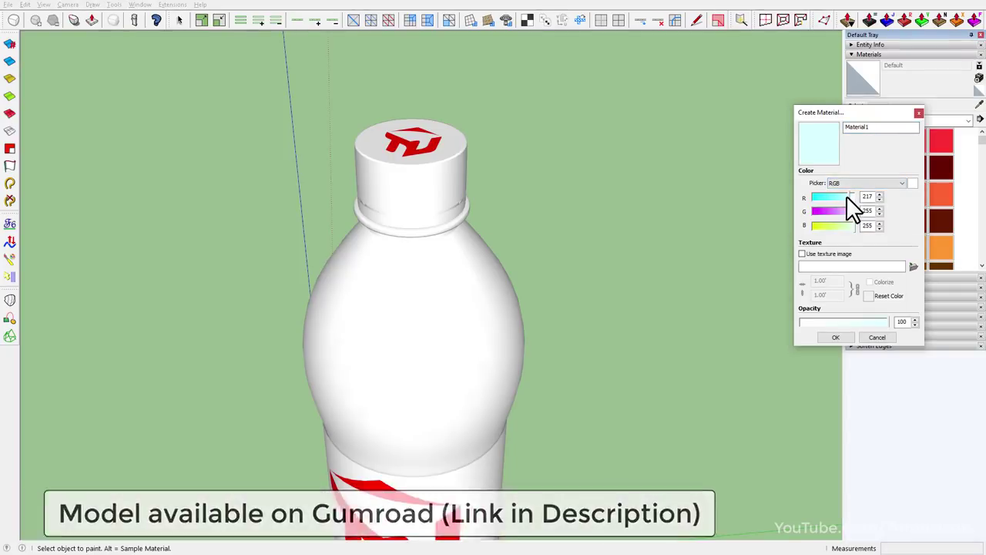
{"action": "left_click", "coordinate": [838, 337]}
{"action": "left_click", "coordinate": [458, 262]}
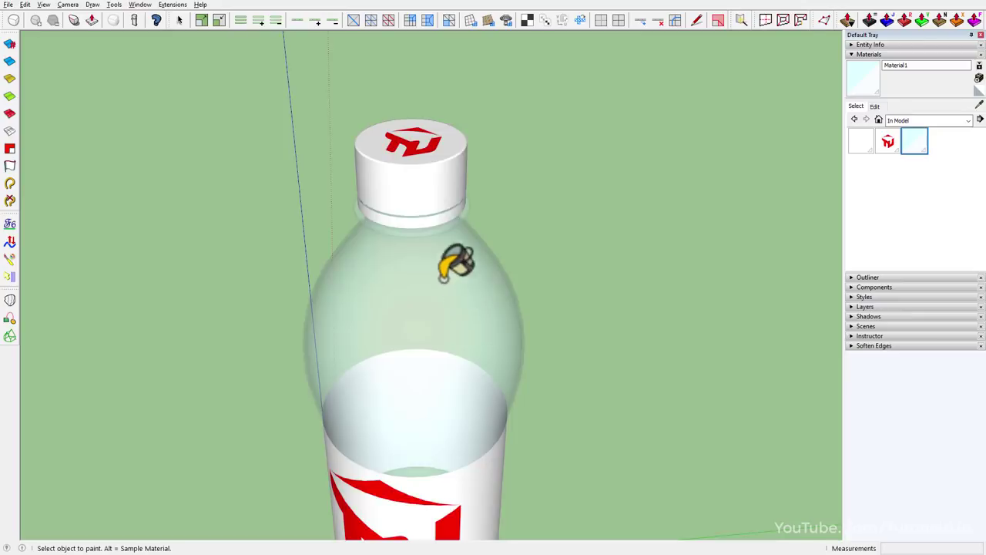
Edit the body material to opacity 11 and red value 227.
{"action": "mouse_move", "coordinate": [458, 262]}
{"action": "middle_mouse_down"}
{"action": "mouse_move", "coordinate": [413, 214]}
{"action": "mouse_move", "coordinate": [683, 194]}
{"action": "middle_mouse_up"}
{"action": "left_click", "coordinate": [874, 105]}
{"action": "left_click", "coordinate": [863, 264]}
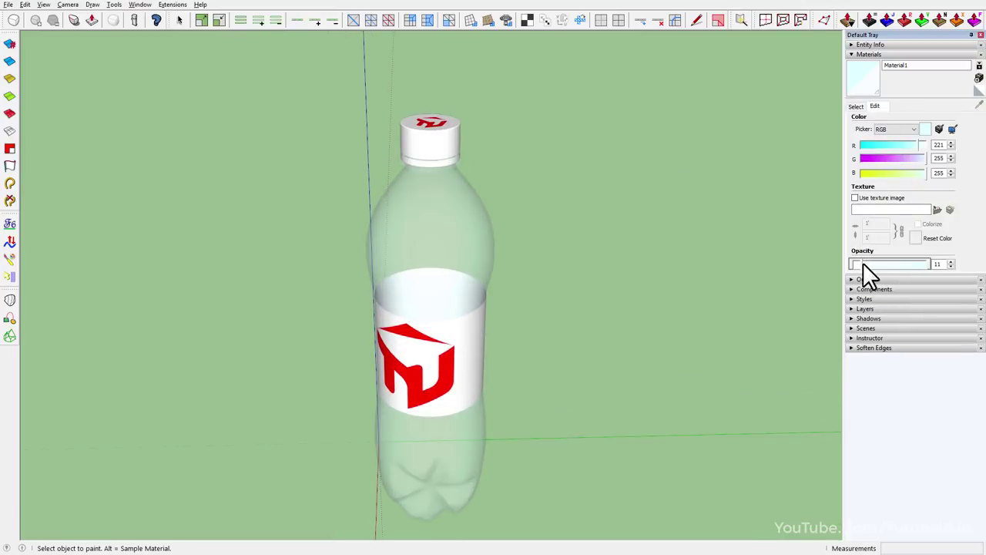
{"action": "middle_click_drag", "start_coordinate": [429, 297], "coordinate": [408, 339]}
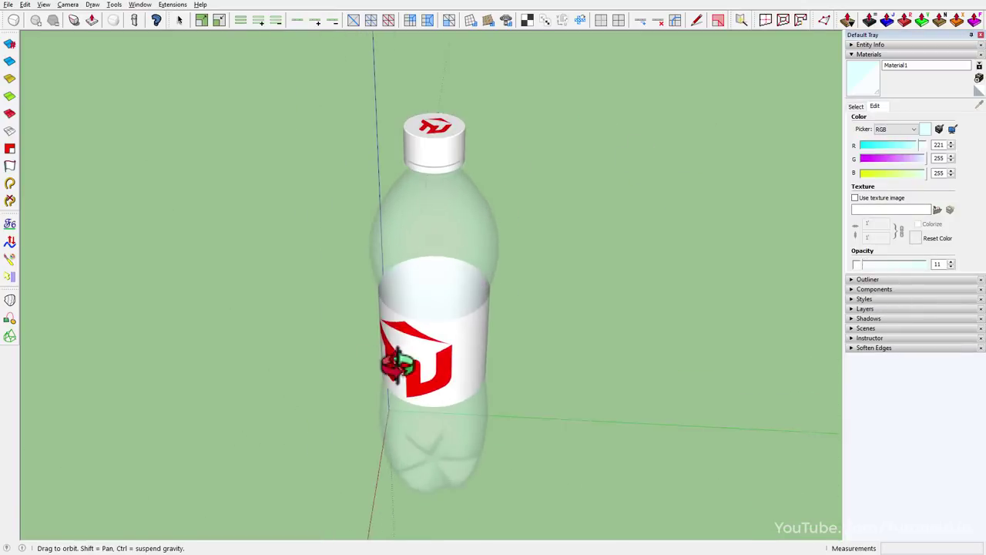
{"action": "left_click", "coordinate": [917, 145]}
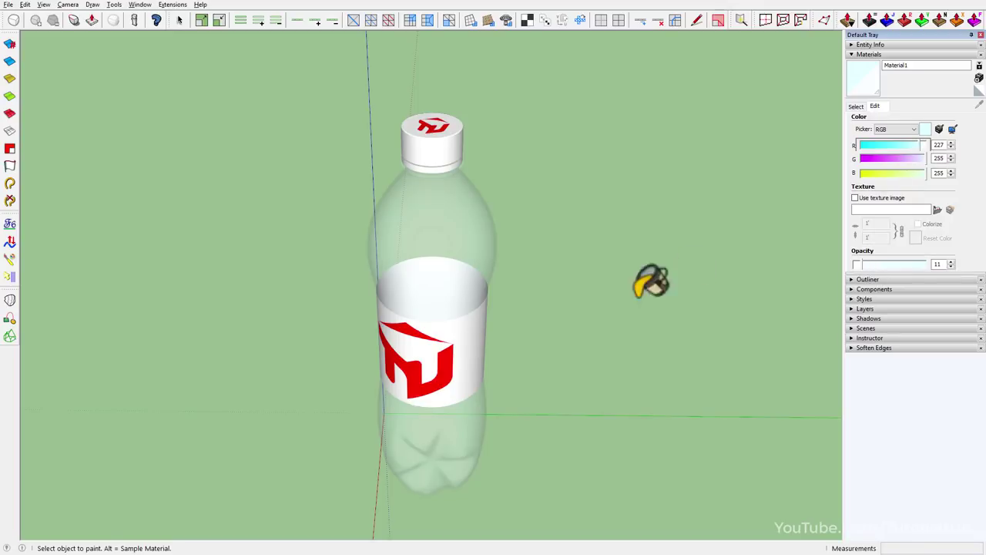
{"action": "middle_click_drag", "start_coordinate": [651, 282], "coordinate": [563, 145]}
Select the bottle cap and begin a move, then cancel it.
{"action": "key", "text": "space"}
{"action": "scroll", "coordinate": [442, 154], "scroll_direction": "up", "scroll_amount": 2}
{"action": "scroll", "coordinate": [428, 156], "scroll_direction": "up", "scroll_amount": 4}
{"action": "left_click", "coordinate": [462, 177]}
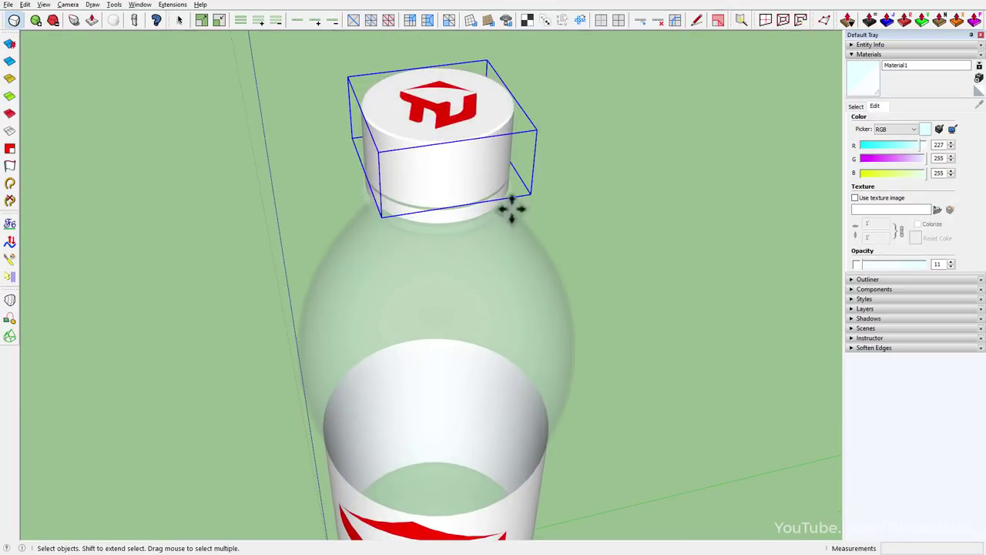
{"action": "left_click", "coordinate": [511, 208]}
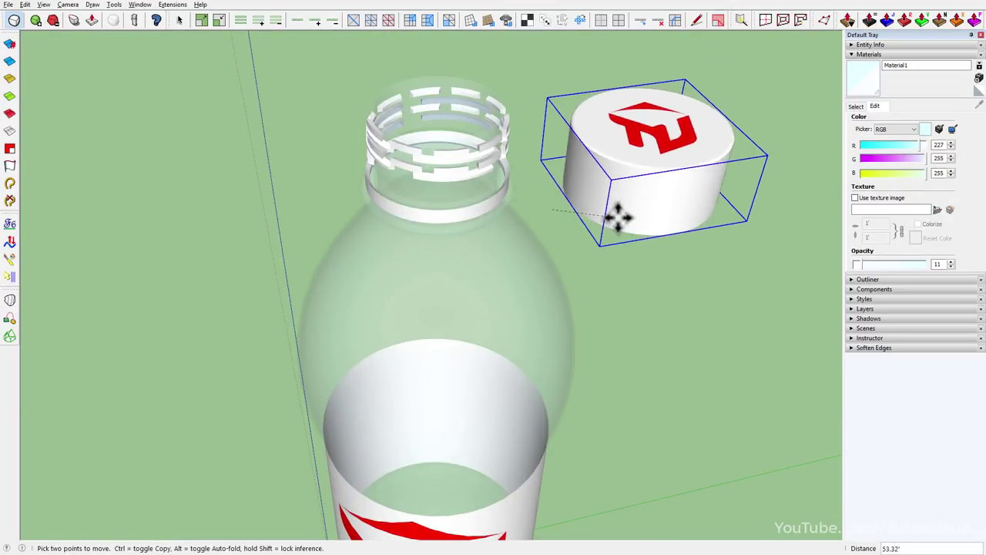
{"action": "key", "text": "space"}
{"action": "middle_click_drag", "start_coordinate": [443, 318], "coordinate": [513, 248]}
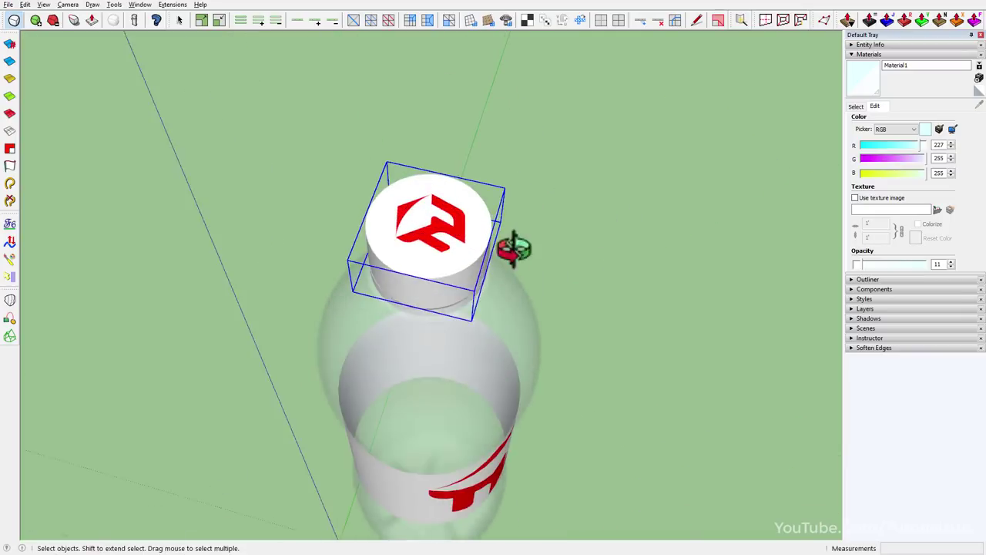
{"action": "scroll", "coordinate": [591, 241], "scroll_direction": "down", "scroll_amount": 2}
Move the cap 50 off the neck, setting it beside the bottle.
{"action": "key", "text": "m"}
{"action": "left_click", "coordinate": [593, 246]}
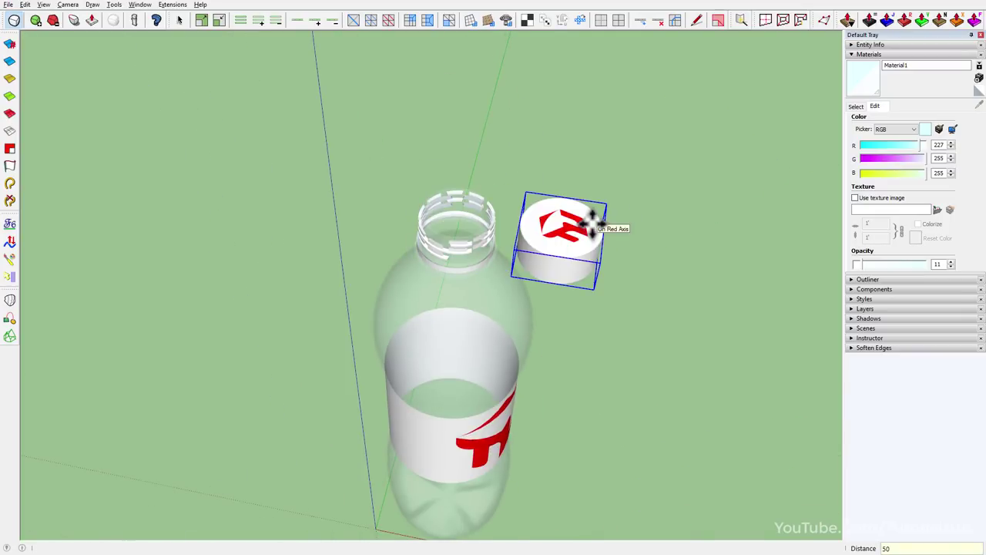
{"action": "left_click", "coordinate": [596, 227]}
{"action": "key", "text": "space"}
{"action": "scroll", "coordinate": [451, 280], "scroll_direction": "up", "scroll_amount": 3}
{"action": "scroll", "coordinate": [448, 246], "scroll_direction": "up", "scroll_amount": 2}
Select the threaded neck rings and move them.
{"action": "left_click", "coordinate": [449, 246]}
{"action": "scroll", "coordinate": [458, 230], "scroll_direction": "up", "scroll_amount": 2}
{"action": "scroll", "coordinate": [458, 229], "scroll_direction": "down", "scroll_amount": 2}
{"action": "key", "text": "m"}
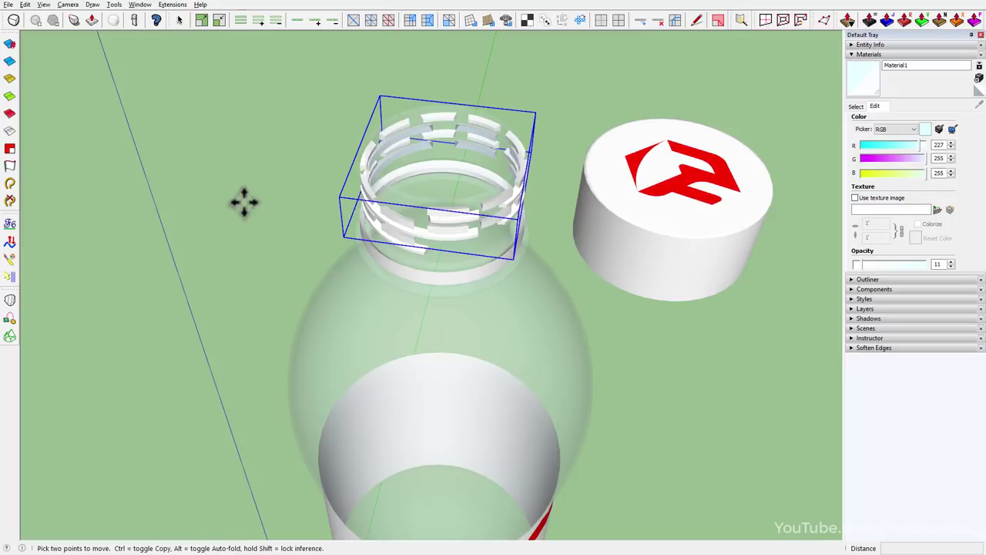
{"action": "left_click", "coordinate": [241, 202]}
{"action": "key", "text": "Return"}
Open and close the thread rings group, then start creating a new Material2.
{"action": "left_click", "coordinate": [428, 20]}
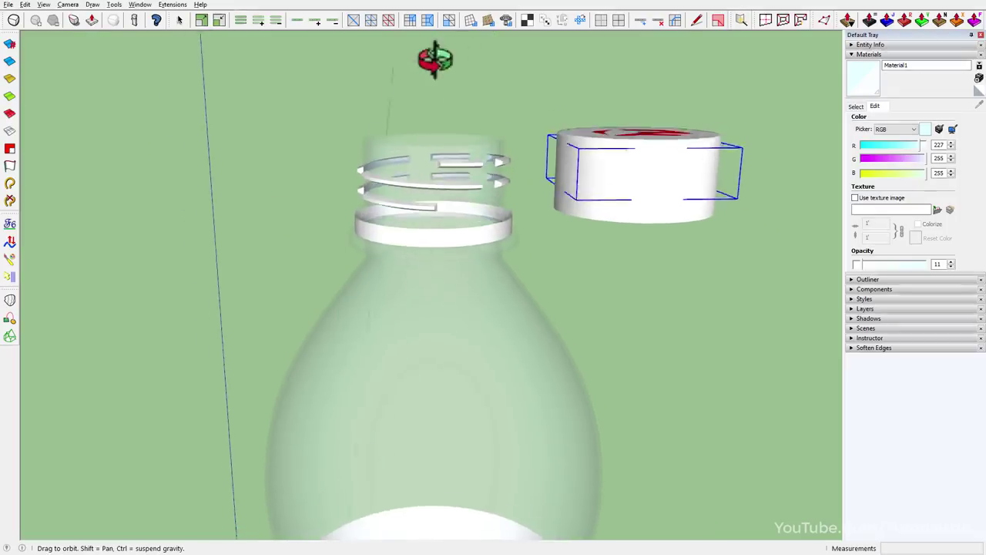
{"action": "key", "text": "space"}
{"action": "scroll", "coordinate": [387, 203], "scroll_direction": "up", "scroll_amount": 2}
{"action": "middle_click_drag", "start_coordinate": [456, 221], "coordinate": [379, 222]}
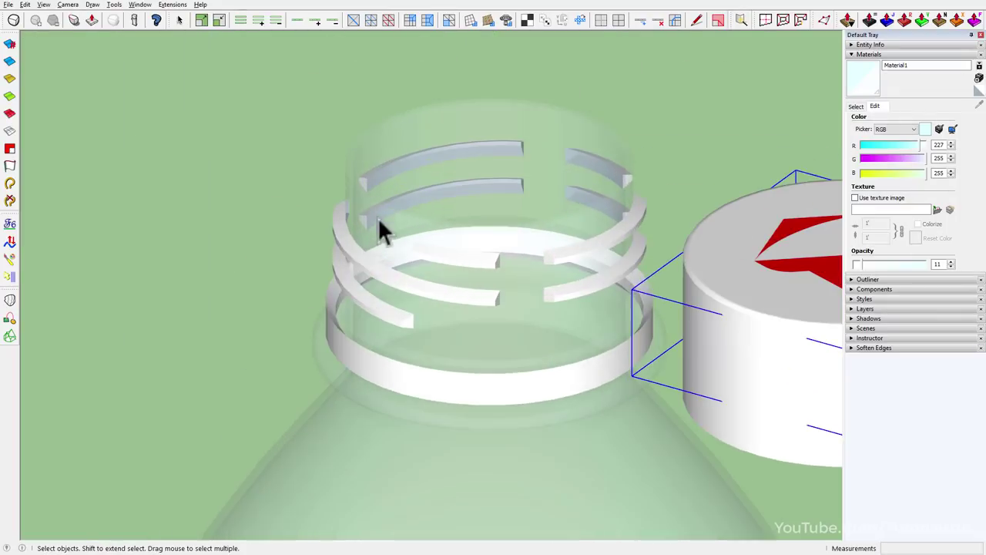
{"action": "double_click", "coordinate": [351, 262]}
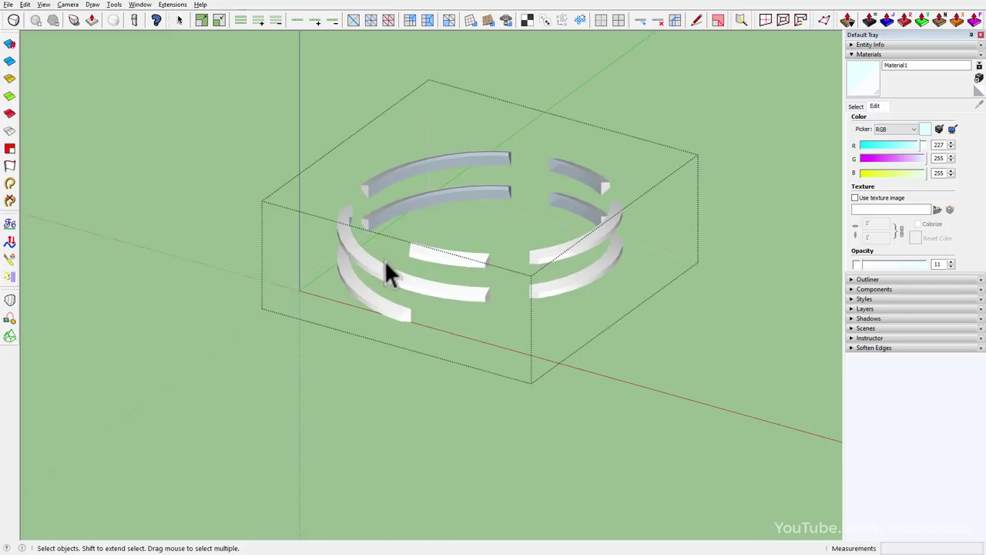
{"action": "scroll", "coordinate": [378, 259], "scroll_direction": "down", "scroll_amount": 3}
{"action": "middle_click_drag", "start_coordinate": [373, 260], "coordinate": [527, 266]}
{"action": "key", "text": "Escape"}
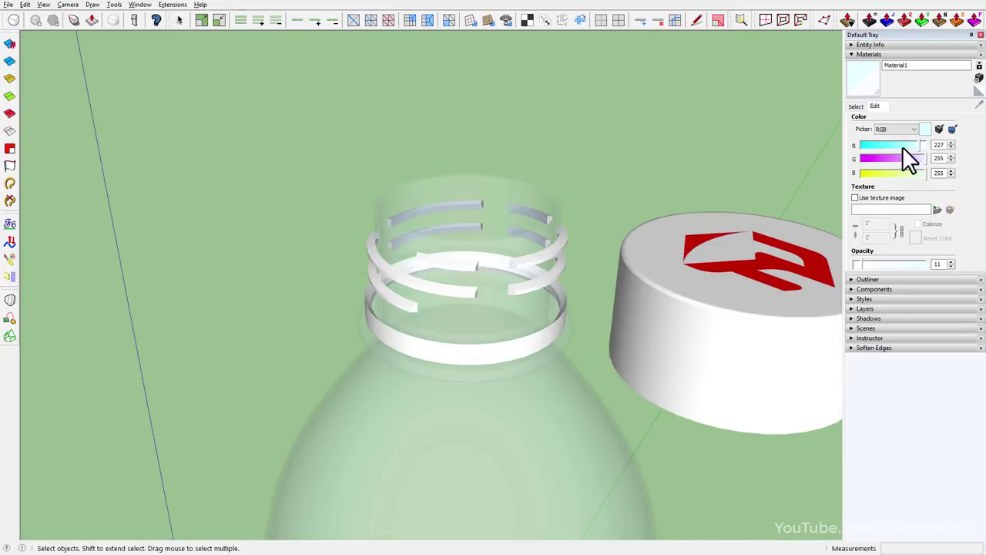
{"action": "left_click", "coordinate": [978, 91]}
{"action": "left_click", "coordinate": [979, 78]}
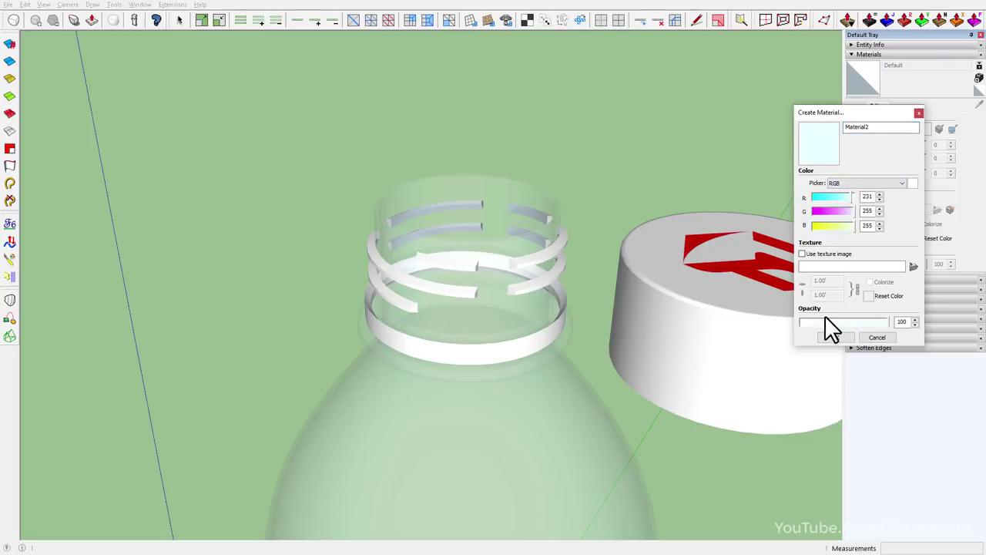
Create Material2 at opacity 39, paint the thread rings, then raise its opacity slightly.
{"action": "left_click_drag", "start_coordinate": [825, 322], "coordinate": [835, 322]}
{"action": "left_click", "coordinate": [835, 336]}
{"action": "left_click", "coordinate": [466, 291]}
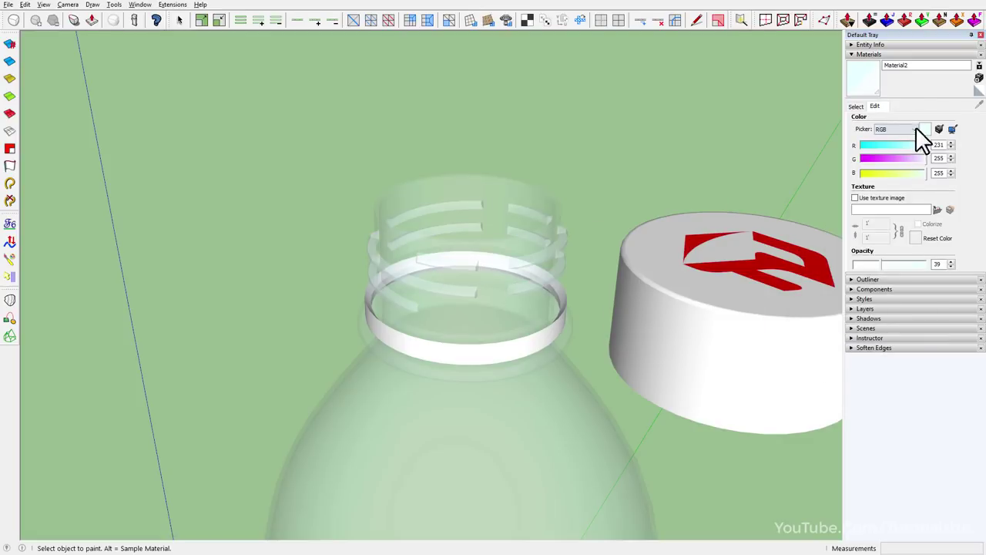
{"action": "left_click_drag", "start_coordinate": [878, 264], "coordinate": [887, 265]}
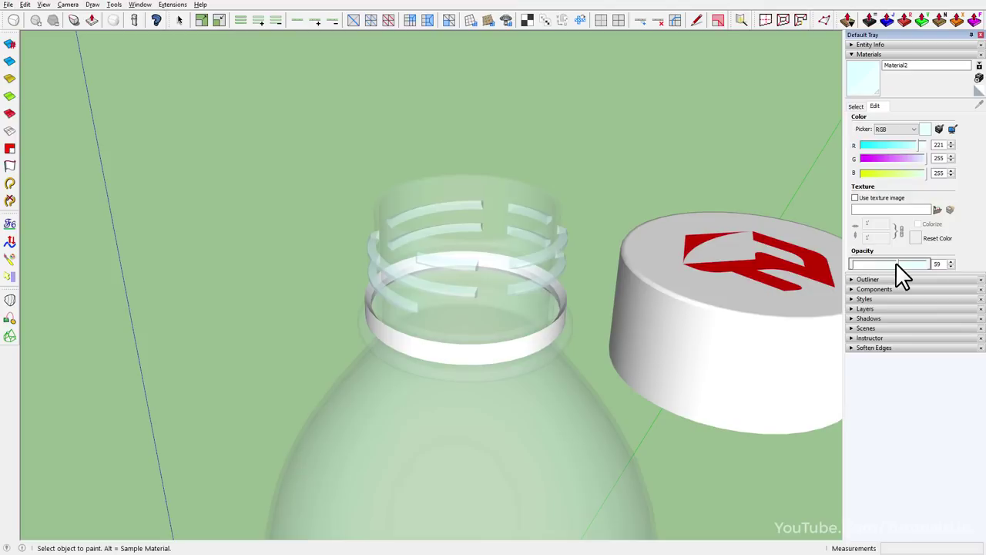
Inside the bottle group, select the neck geometry and paint it with Material2.
{"action": "mouse_move", "coordinate": [403, 308]}
{"action": "middle_mouse_down"}
{"action": "mouse_move", "coordinate": [452, 221]}
{"action": "mouse_move", "coordinate": [740, 245]}
{"action": "mouse_move", "coordinate": [519, 242]}
{"action": "mouse_move", "coordinate": [471, 231]}
{"action": "middle_mouse_up"}
{"action": "left_click", "coordinate": [467, 217]}
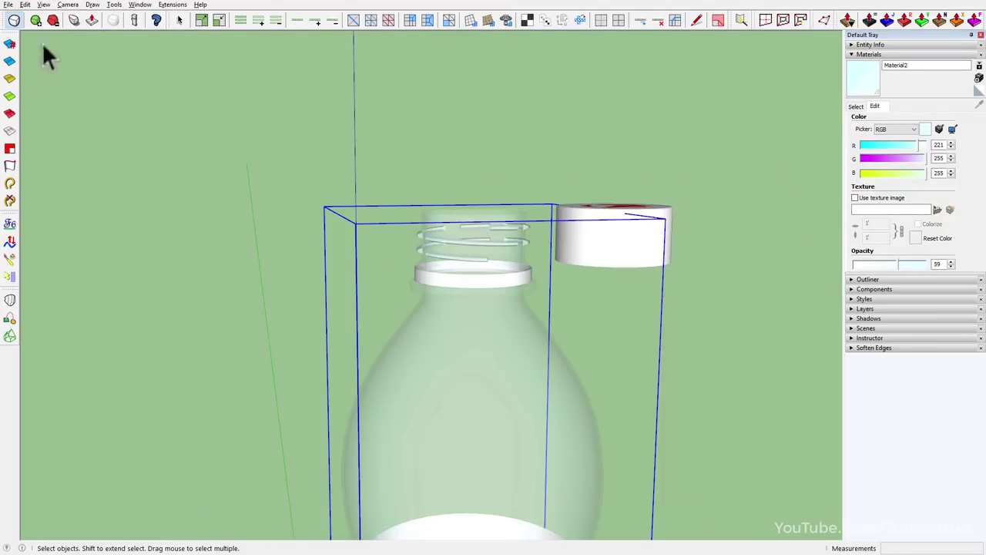
{"action": "double_click", "coordinate": [476, 281]}
{"action": "key", "text": "F3"}
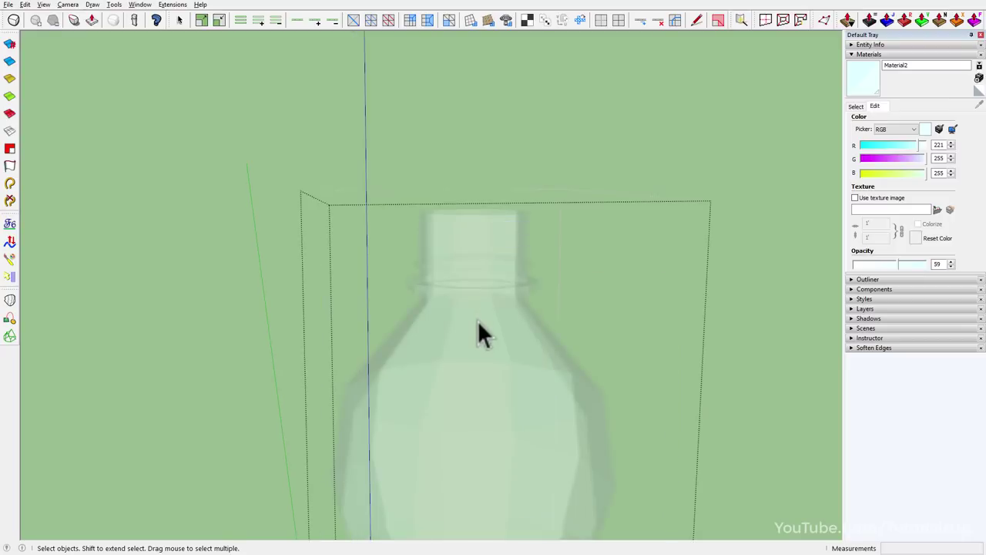
{"action": "left_click_drag", "start_coordinate": [467, 187], "coordinate": [302, 67]}
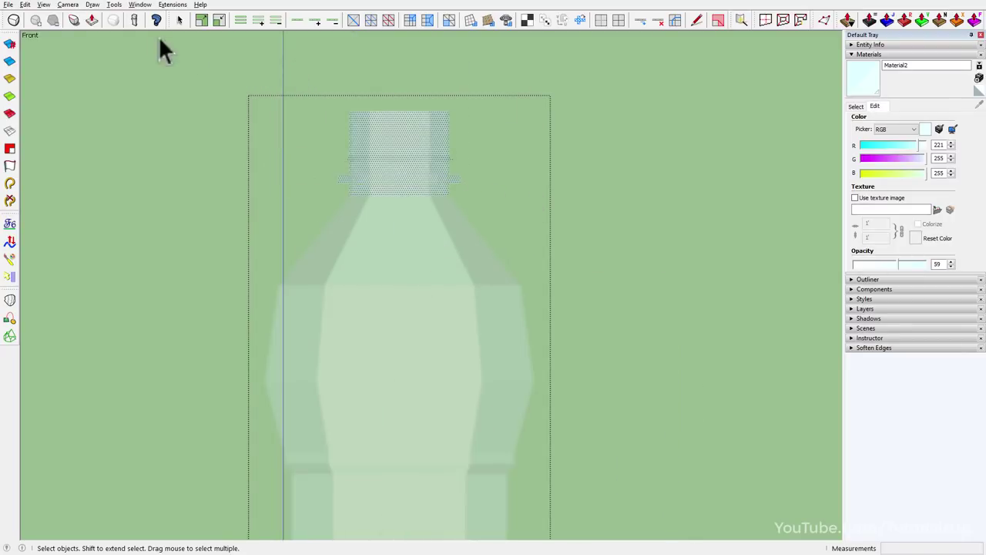
{"action": "left_click", "coordinate": [114, 20]}
{"action": "middle_click_drag", "start_coordinate": [396, 119], "coordinate": [467, 205]}
{"action": "scroll", "coordinate": [467, 205], "scroll_direction": "up", "scroll_amount": 3}
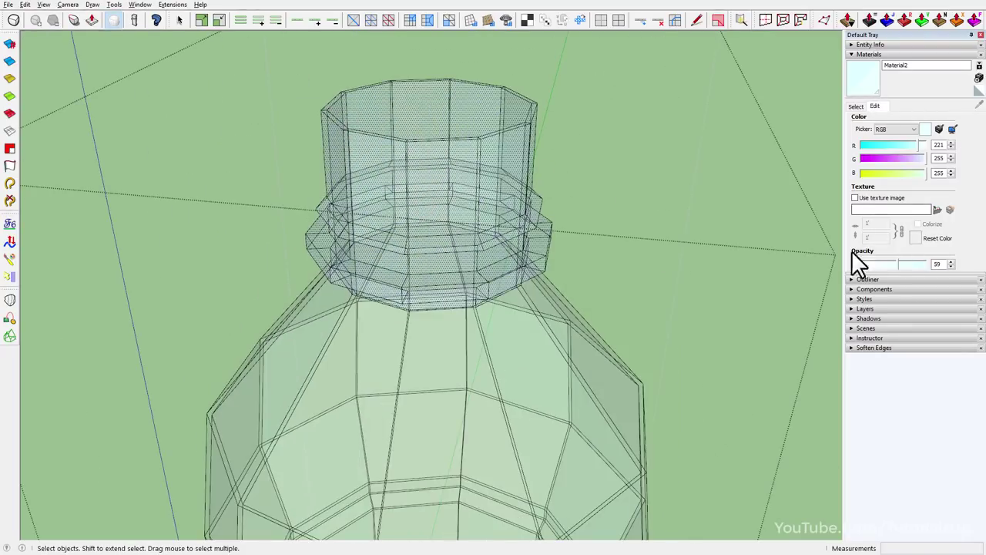
{"action": "left_click", "coordinate": [420, 126]}
{"action": "scroll", "coordinate": [462, 206], "scroll_direction": "down", "scroll_amount": 2}
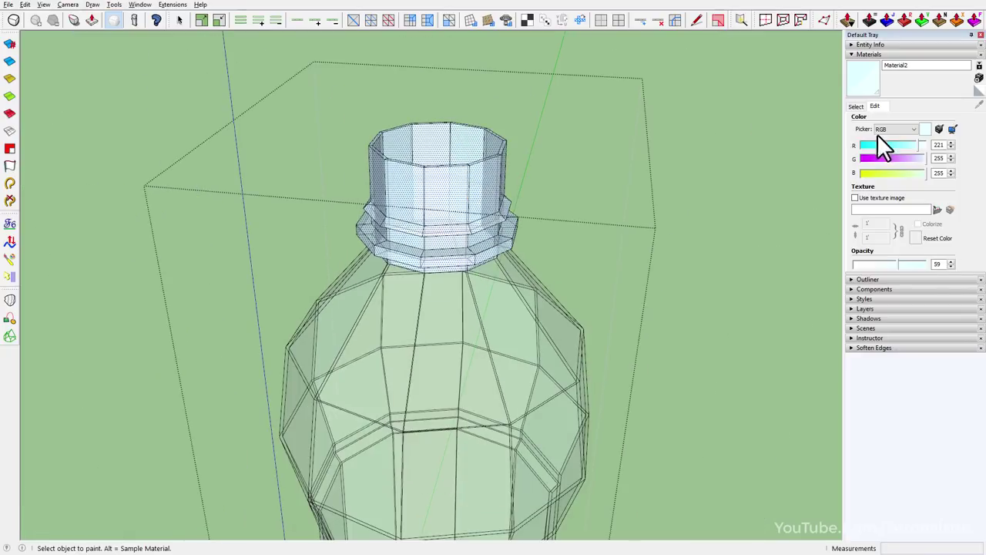
Leave the bottle group and hide the model's edges.
{"action": "left_click", "coordinate": [440, 312]}
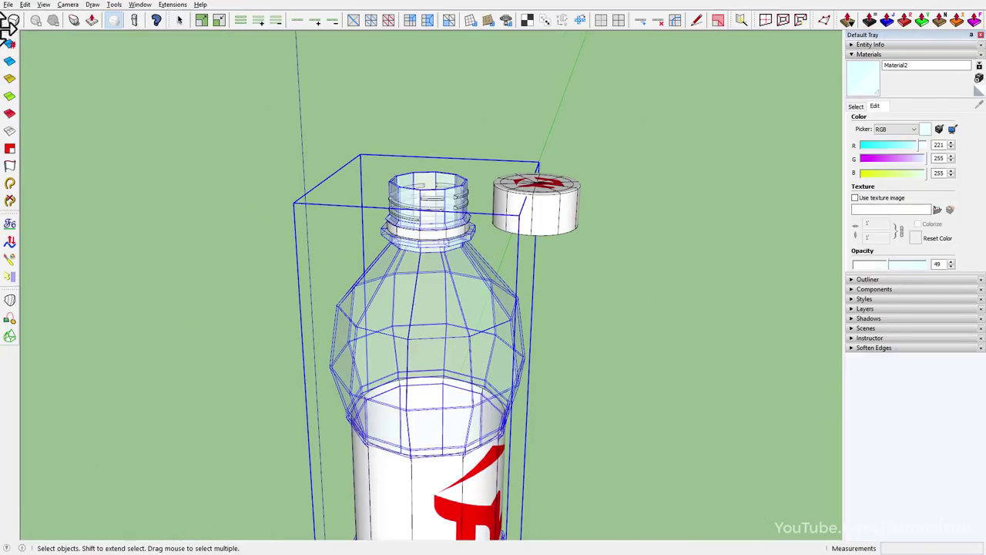
{"action": "middle_click_drag", "start_coordinate": [454, 271], "coordinate": [450, 279]}
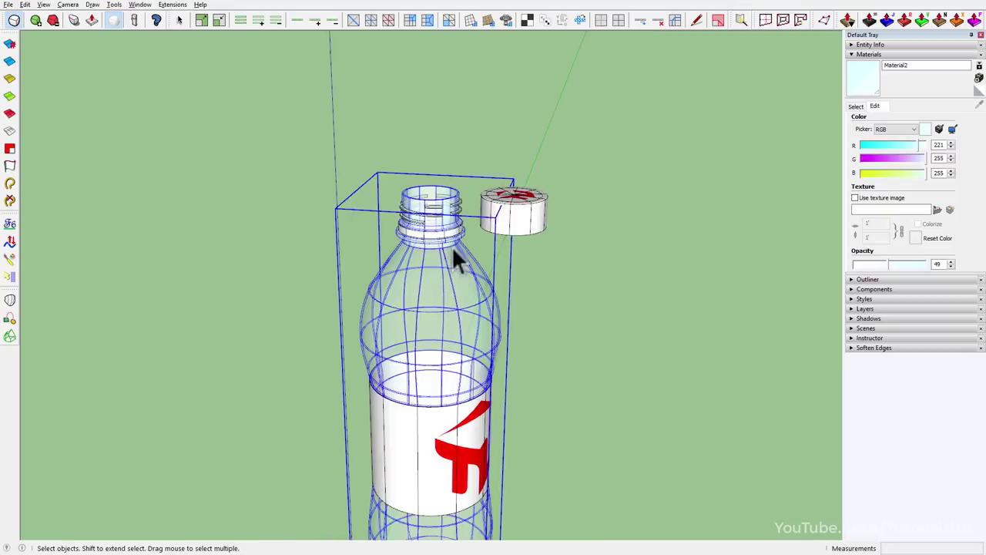
{"action": "left_click", "coordinate": [113, 20]}
{"action": "middle_click_drag", "start_coordinate": [253, 150], "coordinate": [451, 308]}
Sample the bottle body's material and raise its opacity to 13.
{"action": "left_click", "coordinate": [441, 297]}
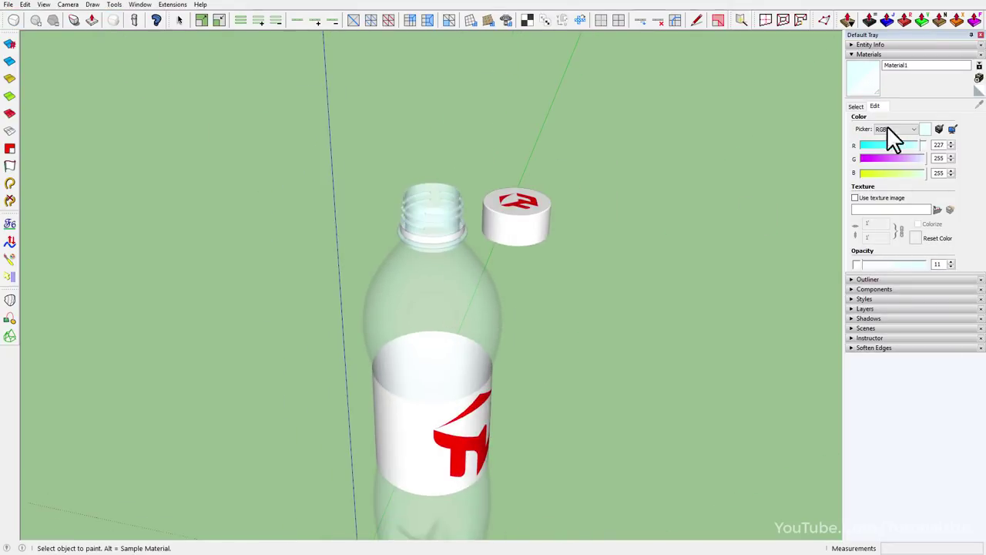
{"action": "left_click", "coordinate": [863, 264]}
{"action": "middle_click_drag", "start_coordinate": [504, 264], "coordinate": [436, 262]}
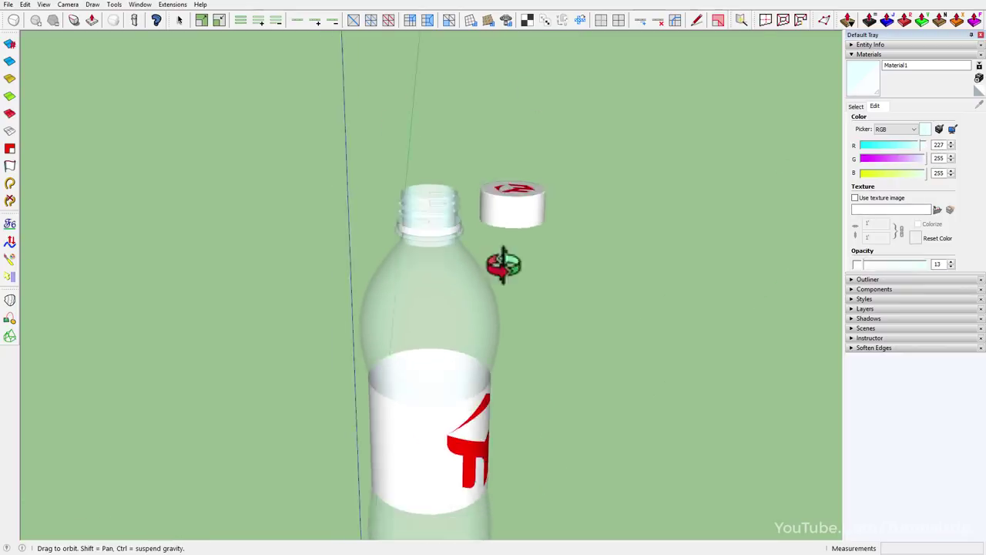
{"action": "scroll", "coordinate": [436, 266], "scroll_direction": "down", "scroll_amount": 3}
{"action": "middle_click_drag", "start_coordinate": [554, 304], "coordinate": [275, 280]}
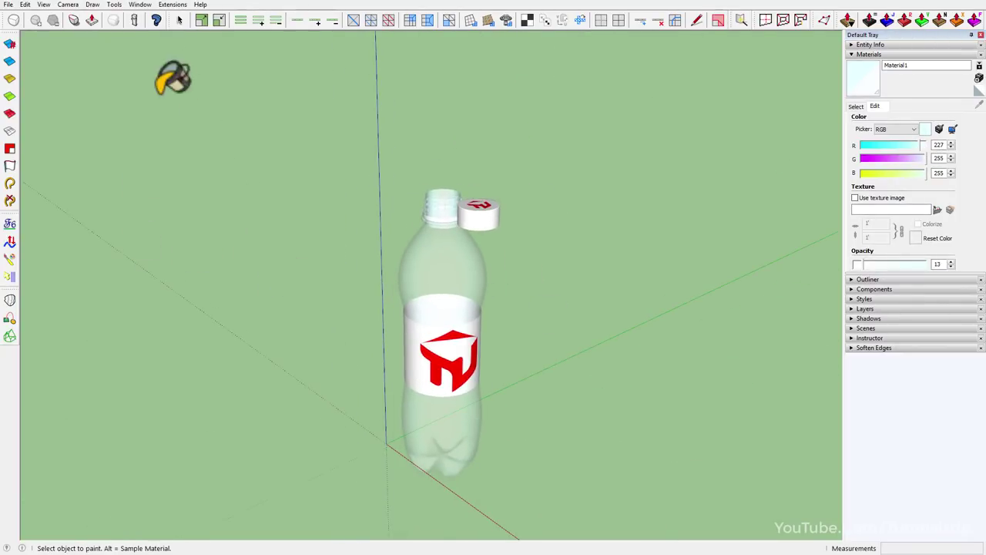
{"action": "middle_click_drag", "start_coordinate": [443, 231], "coordinate": [449, 237]}
{"action": "scroll", "coordinate": [378, 242], "scroll_direction": "up", "scroll_amount": 3}
{"action": "scroll", "coordinate": [378, 243], "scroll_direction": "up", "scroll_amount": 2}
{"action": "middle_click_drag", "start_coordinate": [377, 242], "coordinate": [407, 392]}
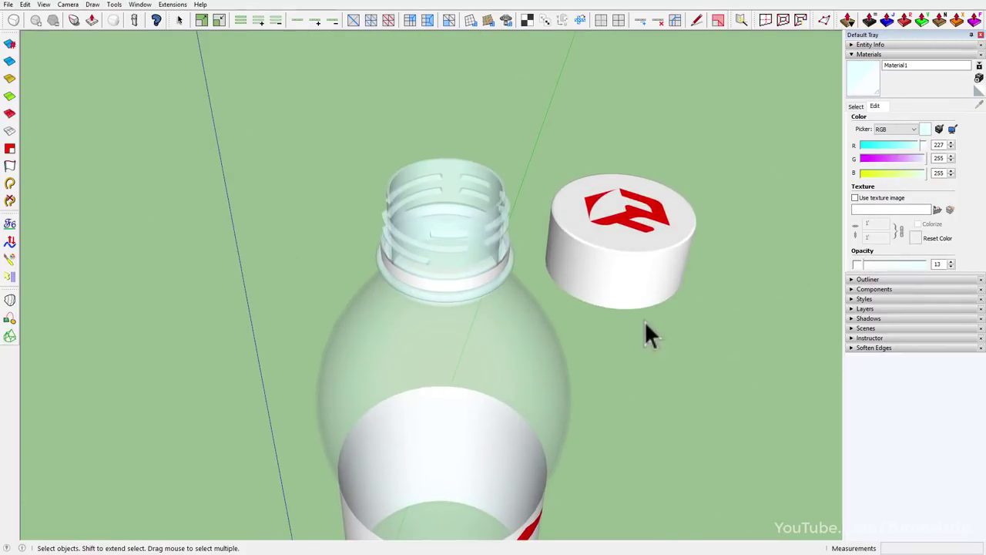
{"action": "scroll", "coordinate": [452, 150], "scroll_direction": "down", "scroll_amount": 2}
{"action": "middle_click_drag", "start_coordinate": [451, 150], "coordinate": [517, 44]}
Move the white screw cap back onto the threaded neck.
{"action": "left_click", "coordinate": [531, 151]}
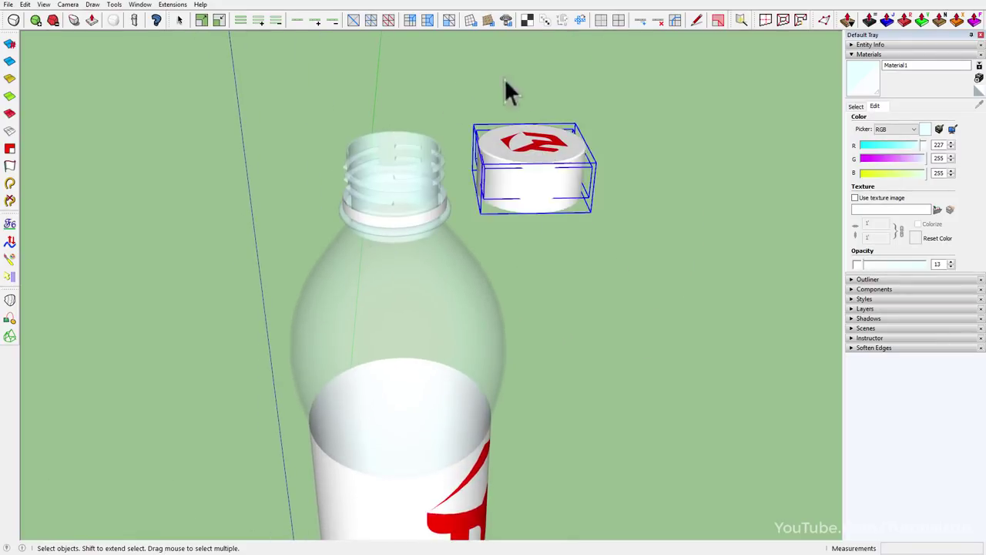
{"action": "scroll", "coordinate": [506, 90], "scroll_direction": "up", "scroll_amount": 2}
{"action": "key", "text": "m"}
{"action": "left_click", "coordinate": [613, 235]}
{"action": "key", "text": "Escape"}
{"action": "type", "text": "50"}
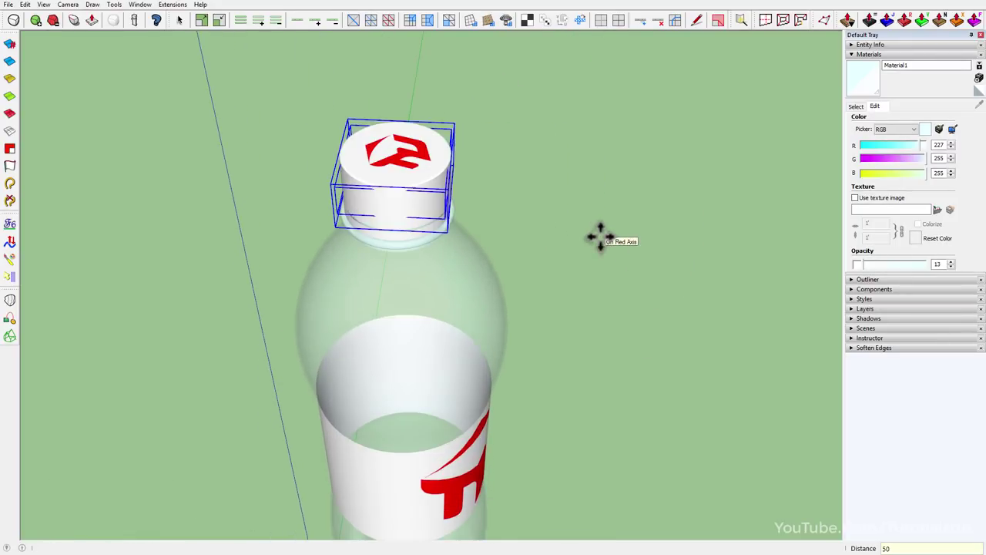
{"action": "key", "text": "space"}
{"action": "left_click", "coordinate": [556, 221]}
{"action": "mouse_move", "coordinate": [556, 220]}
{"action": "middle_mouse_down"}
{"action": "mouse_move", "coordinate": [480, 370]}
{"action": "mouse_move", "coordinate": [408, 351]}
{"action": "mouse_move", "coordinate": [529, 465]}
{"action": "mouse_move", "coordinate": [434, 374]}
{"action": "mouse_move", "coordinate": [580, 445]}
{"action": "mouse_move", "coordinate": [476, 393]}
{"action": "mouse_move", "coordinate": [465, 363]}
{"action": "mouse_move", "coordinate": [351, 358]}
{"action": "mouse_move", "coordinate": [296, 339]}
{"action": "mouse_move", "coordinate": [49, 347]}
{"action": "mouse_move", "coordinate": [359, 226]}
{"action": "middle_mouse_up"}
{"action": "scroll", "coordinate": [159, 407], "scroll_direction": "down", "scroll_amount": 3}
{"action": "middle_click_drag", "start_coordinate": [159, 407], "coordinate": [186, 383]}
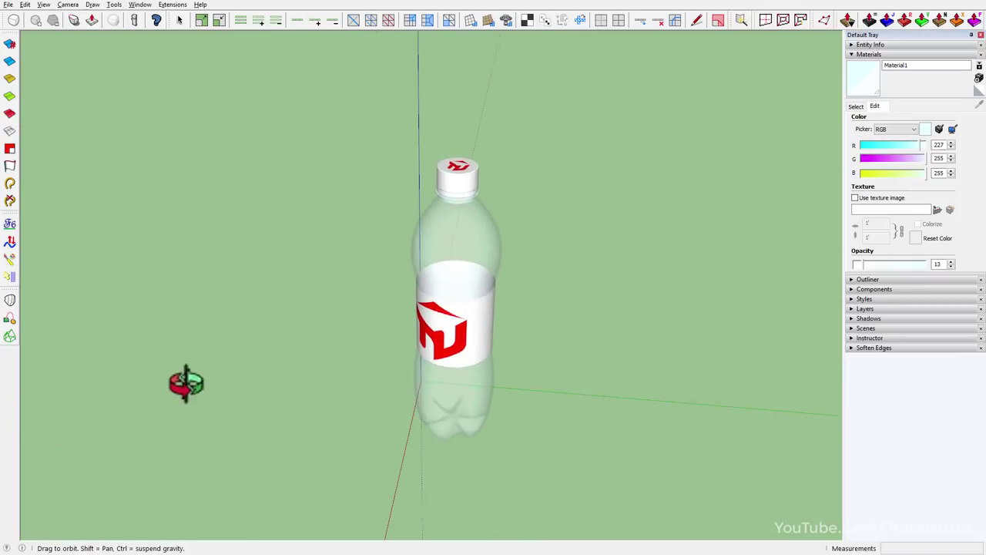
{"action": "scroll", "coordinate": [467, 311], "scroll_direction": "up", "scroll_amount": 3}
{"action": "mouse_move", "coordinate": [467, 311]}
{"action": "middle_mouse_down"}
{"action": "mouse_move", "coordinate": [539, 323]}
{"action": "mouse_move", "coordinate": [508, 302]}
{"action": "middle_mouse_up"}
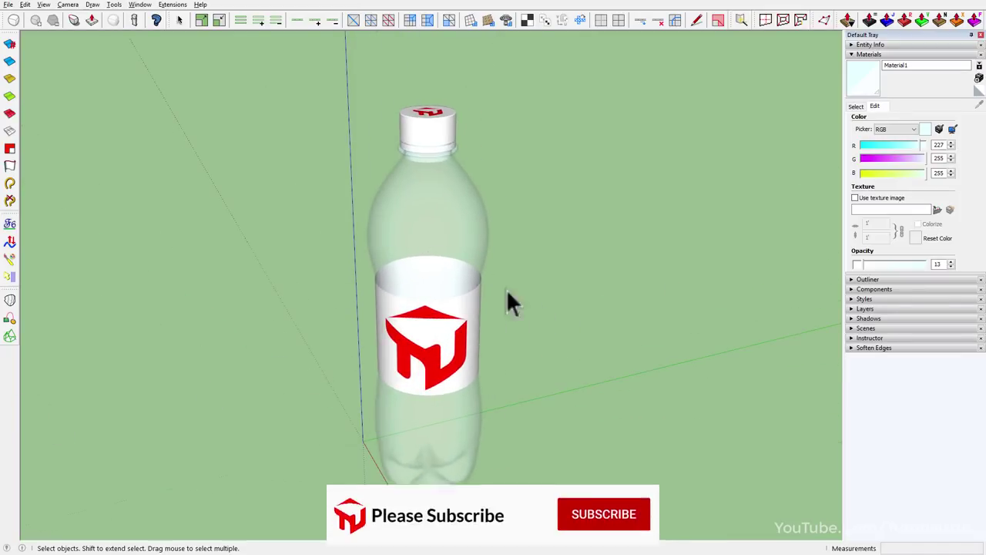
Open the Styles Face settings and preview the bottle in Monochrome with hidden geometry shown.
{"action": "left_click", "coordinate": [850, 54]}
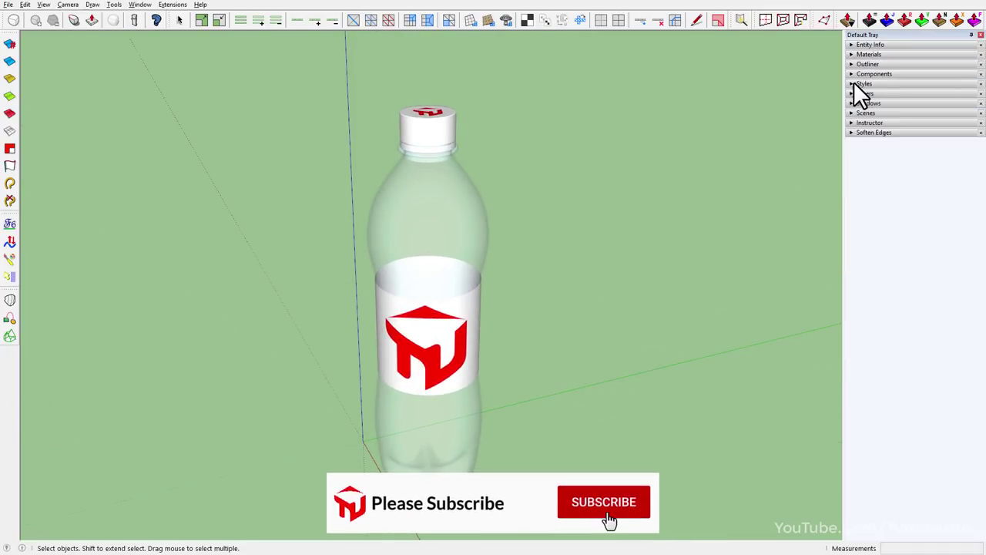
{"action": "left_click", "coordinate": [855, 84]}
{"action": "left_click", "coordinate": [875, 135]}
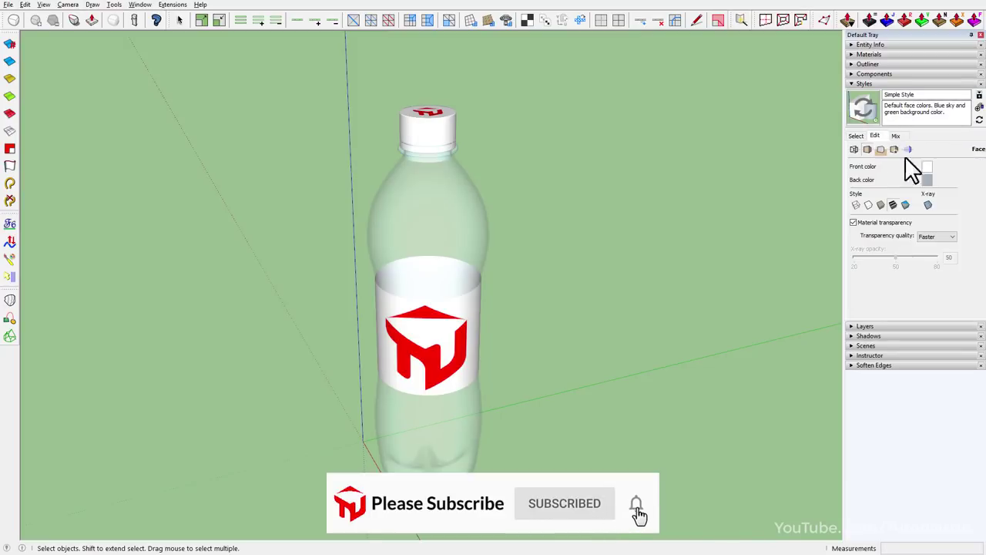
{"action": "left_click", "coordinate": [905, 205]}
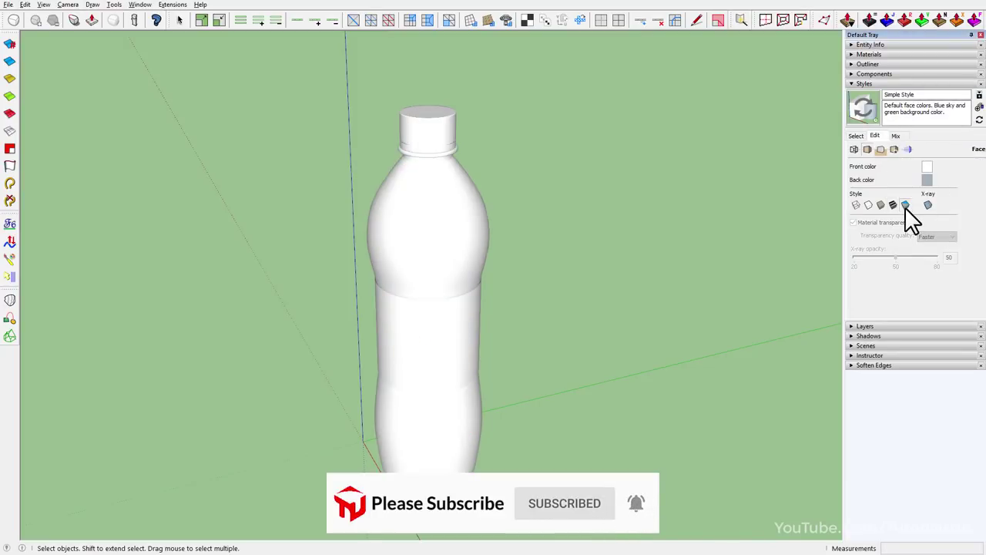
{"action": "left_click", "coordinate": [112, 21]}
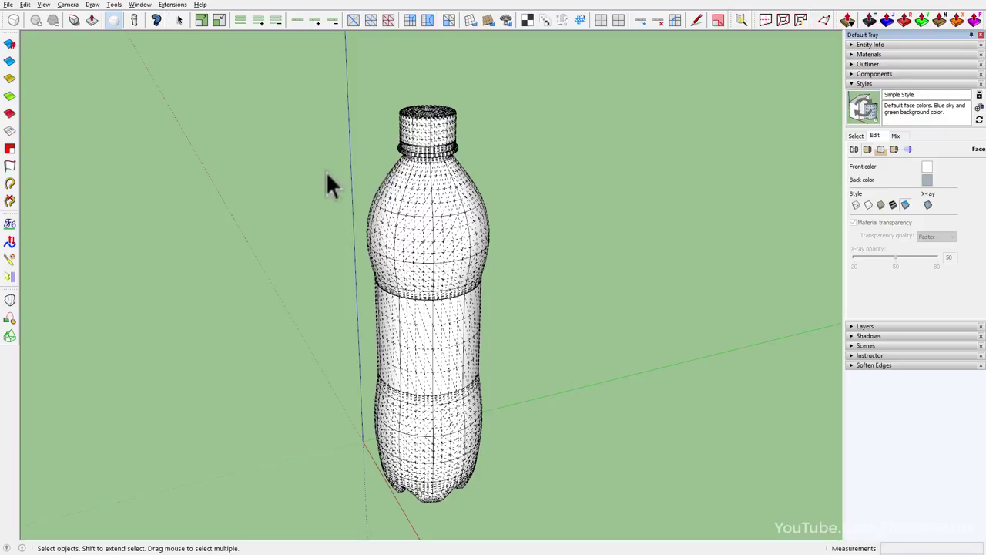
{"action": "mouse_move", "coordinate": [424, 210]}
{"action": "middle_mouse_down"}
{"action": "mouse_move", "coordinate": [370, 145]}
{"action": "mouse_move", "coordinate": [546, 409]}
{"action": "mouse_move", "coordinate": [432, 369]}
{"action": "mouse_move", "coordinate": [419, 393]}
{"action": "mouse_move", "coordinate": [442, 267]}
{"action": "mouse_move", "coordinate": [342, 378]}
{"action": "mouse_move", "coordinate": [227, 369]}
{"action": "mouse_move", "coordinate": [508, 468]}
{"action": "middle_mouse_up"}
{"action": "scroll", "coordinate": [398, 381], "scroll_direction": "down", "scroll_amount": 3}
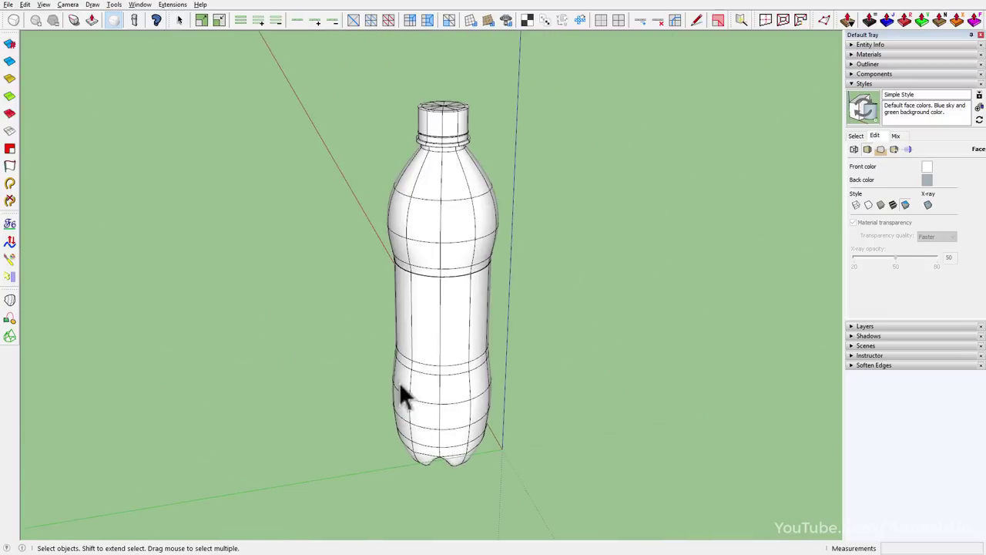
{"action": "mouse_move", "coordinate": [398, 382]}
{"action": "middle_mouse_down"}
{"action": "mouse_move", "coordinate": [378, 383]}
{"action": "mouse_move", "coordinate": [590, 374]}
{"action": "middle_mouse_up"}
{"action": "scroll", "coordinate": [639, 264], "scroll_direction": "down", "scroll_amount": 3}
{"action": "mouse_move", "coordinate": [638, 264]}
{"action": "middle_mouse_down"}
{"action": "mouse_move", "coordinate": [424, 374]}
{"action": "mouse_move", "coordinate": [462, 362]}
{"action": "middle_mouse_up"}
Return to Shaded with Textures and turn the bottle's edges off.
{"action": "left_click", "coordinate": [893, 205]}
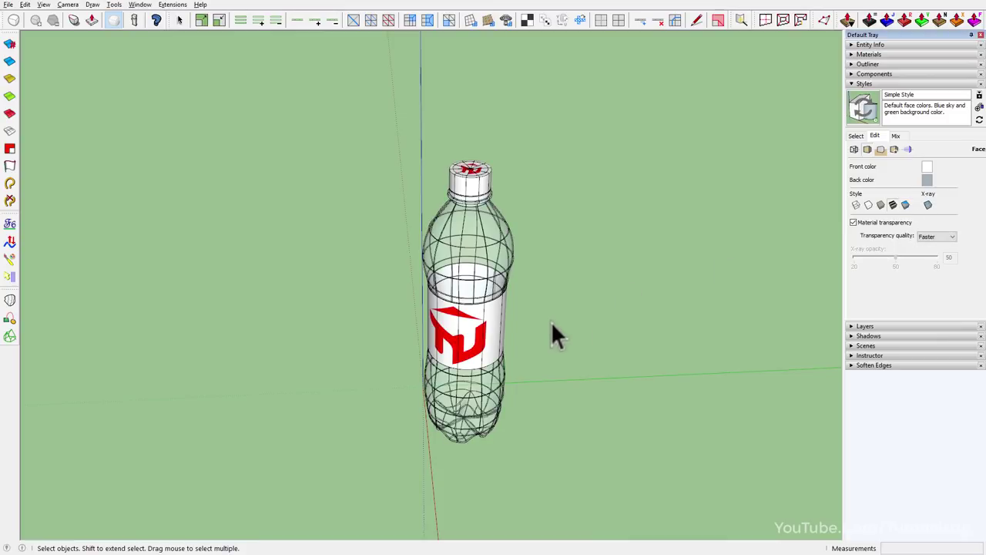
{"action": "scroll", "coordinate": [537, 283], "scroll_direction": "up", "scroll_amount": 2}
{"action": "mouse_move", "coordinate": [537, 283]}
{"action": "middle_mouse_down"}
{"action": "mouse_move", "coordinate": [342, 238]}
{"action": "mouse_move", "coordinate": [423, 264]}
{"action": "mouse_move", "coordinate": [435, 251]}
{"action": "middle_mouse_up"}
{"action": "left_click", "coordinate": [435, 249]}
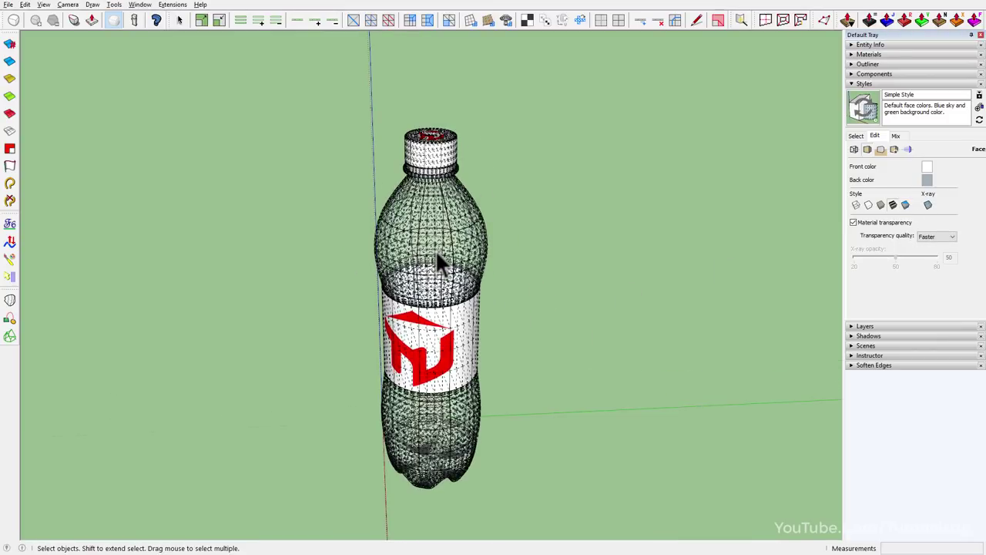
{"action": "left_click", "coordinate": [345, 139]}
{"action": "left_click", "coordinate": [117, 19]}
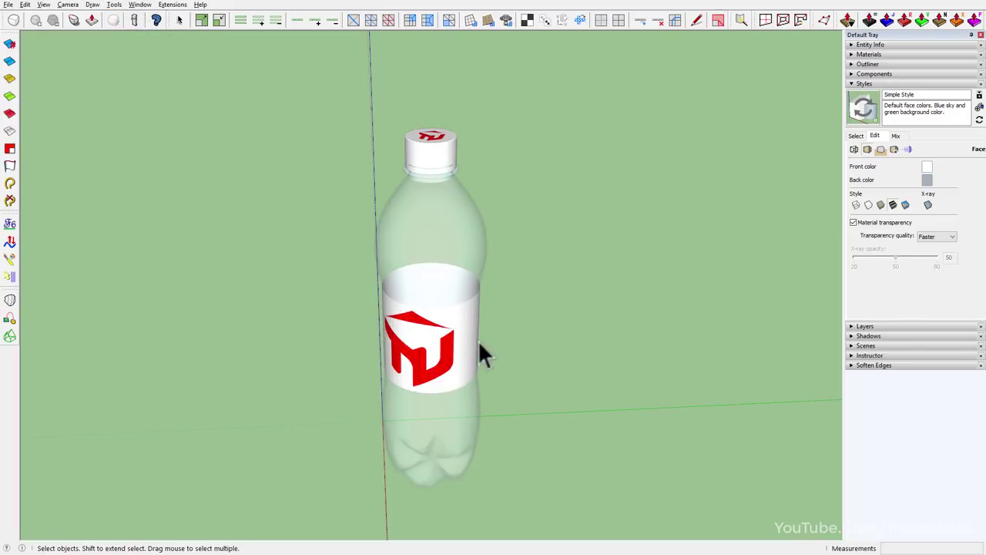
{"action": "mouse_move", "coordinate": [416, 335]}
{"action": "middle_mouse_down"}
{"action": "mouse_move", "coordinate": [664, 315]}
{"action": "mouse_move", "coordinate": [252, 322]}
{"action": "middle_mouse_up"}
{"action": "mouse_move", "coordinate": [308, 359]}
{"action": "middle_mouse_down"}
{"action": "mouse_move", "coordinate": [370, 385]}
{"action": "mouse_move", "coordinate": [638, 431]}
{"action": "mouse_move", "coordinate": [345, 376]}
{"action": "mouse_move", "coordinate": [341, 392]}
{"action": "mouse_move", "coordinate": [417, 306]}
{"action": "middle_mouse_up"}
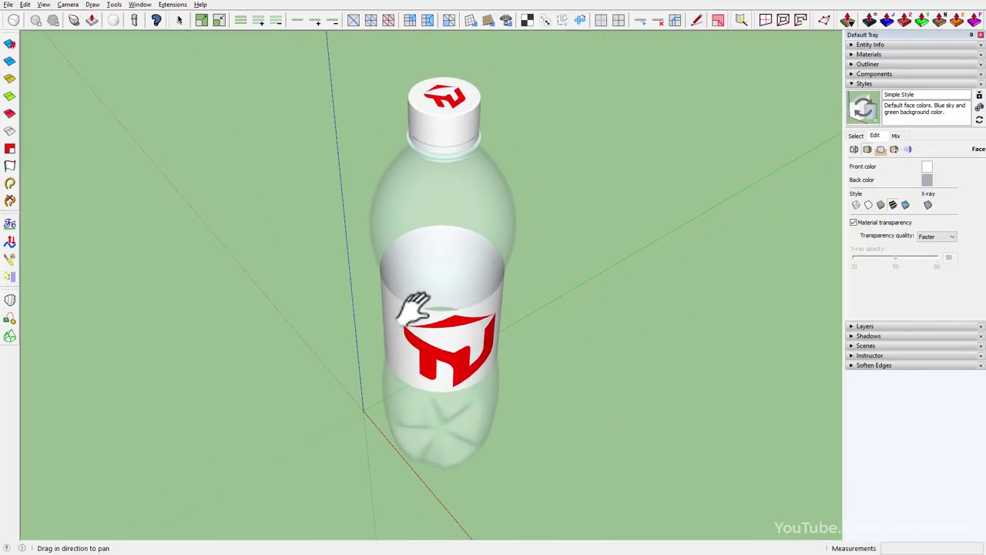